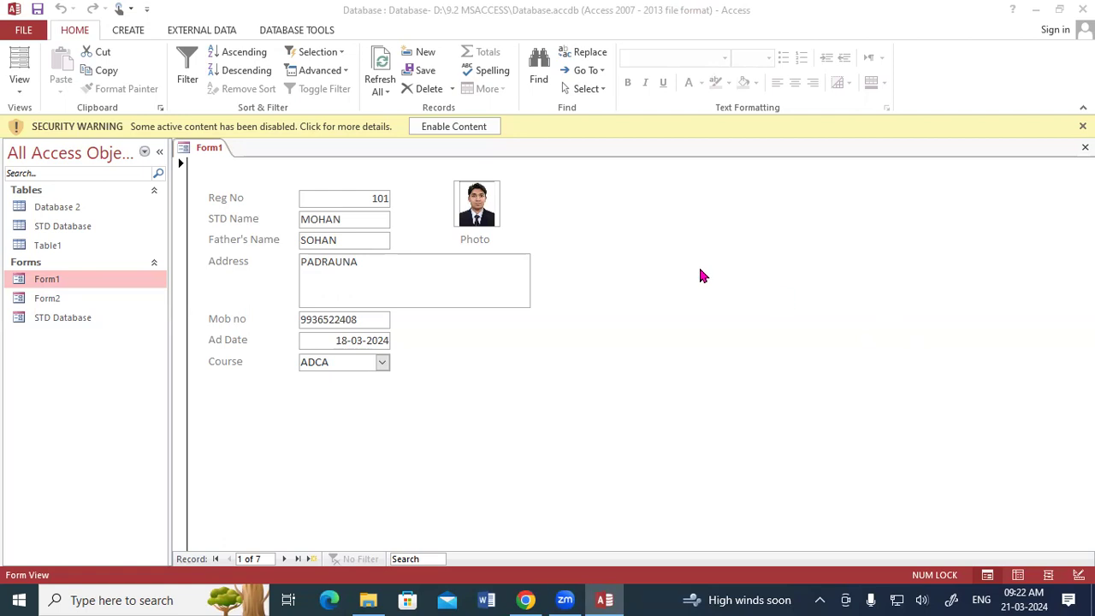
Step: Close Form1, then generate a quick form from the student table and discard it unsaved
{"action": "right_click", "coordinate": [208, 148]}
{"action": "left_click", "coordinate": [239, 176]}
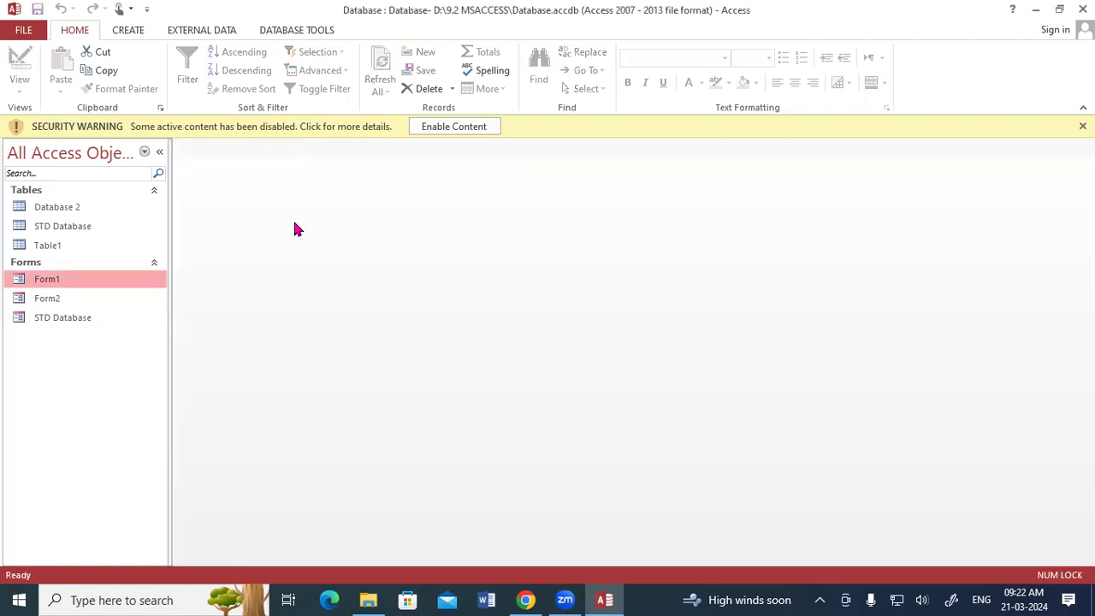
{"action": "left_click", "coordinate": [140, 33]}
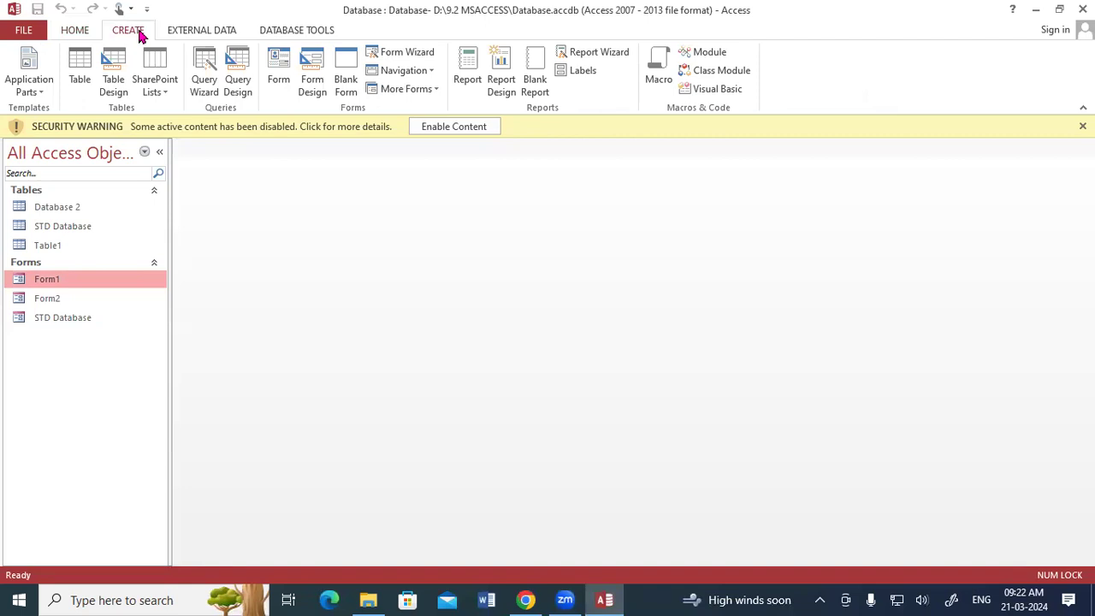
{"action": "left_click", "coordinate": [280, 65]}
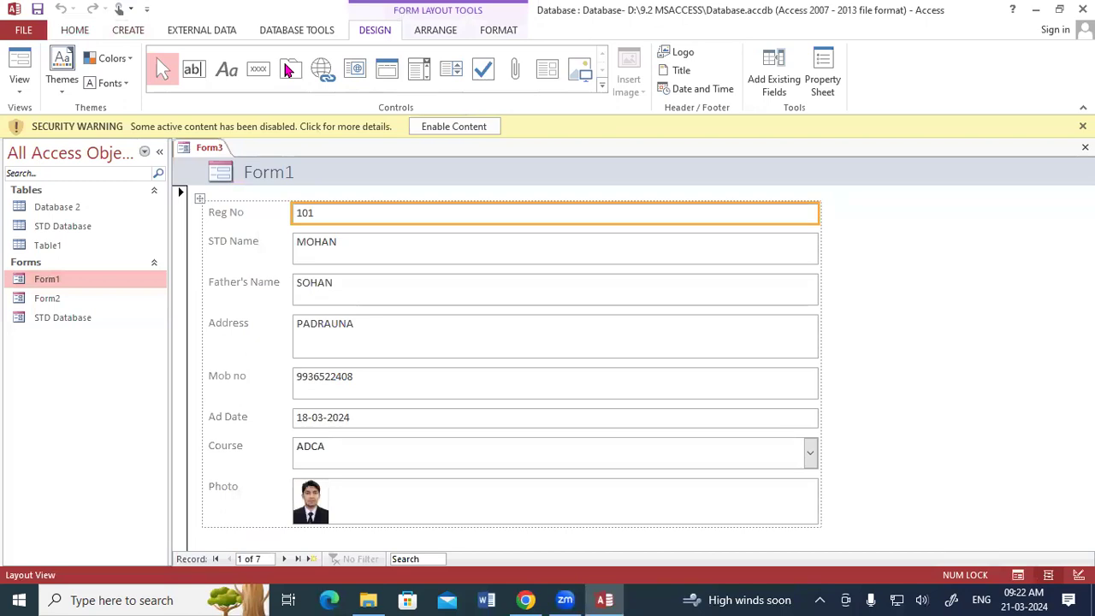
{"action": "left_click", "coordinate": [1086, 147]}
{"action": "left_click", "coordinate": [554, 344]}
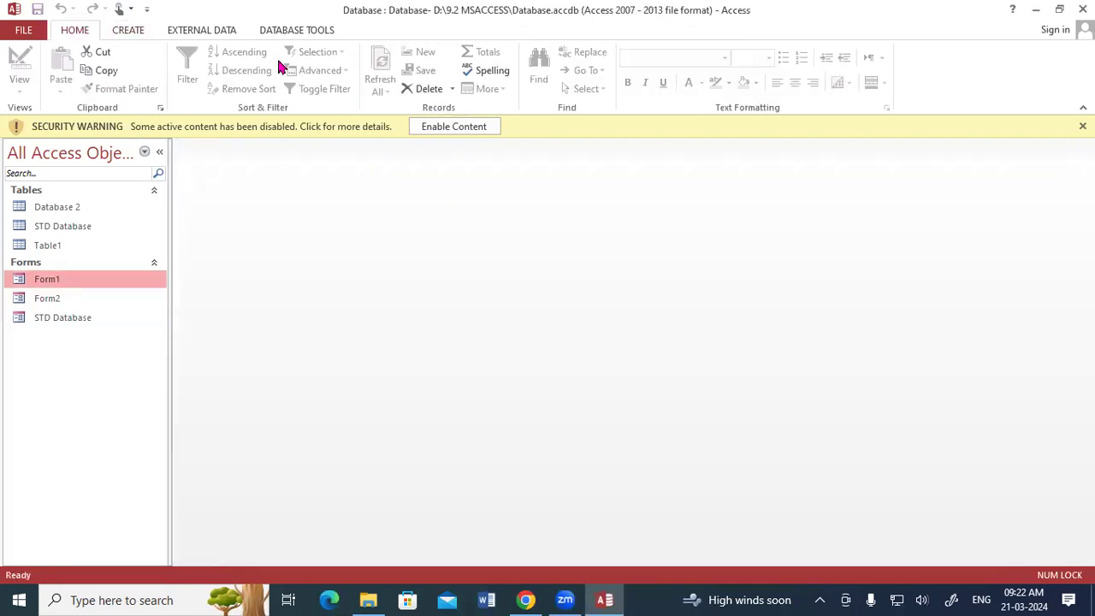
Step: Start a blank Form Design, list fields from all tables, then close it unsaved
{"action": "left_click", "coordinate": [128, 30]}
{"action": "left_click", "coordinate": [313, 83]}
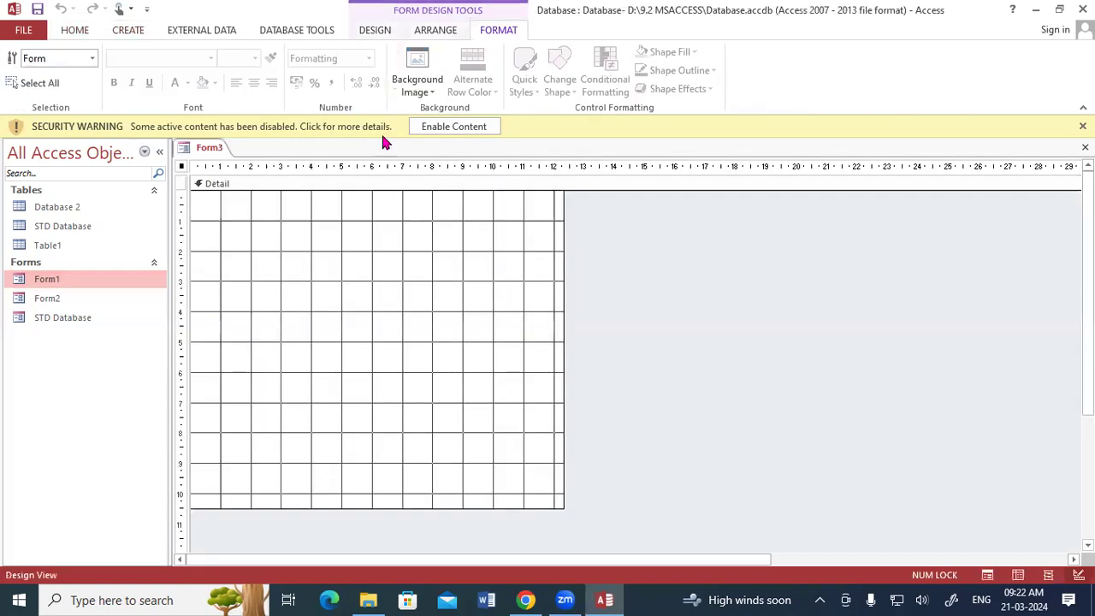
{"action": "left_click", "coordinate": [386, 27]}
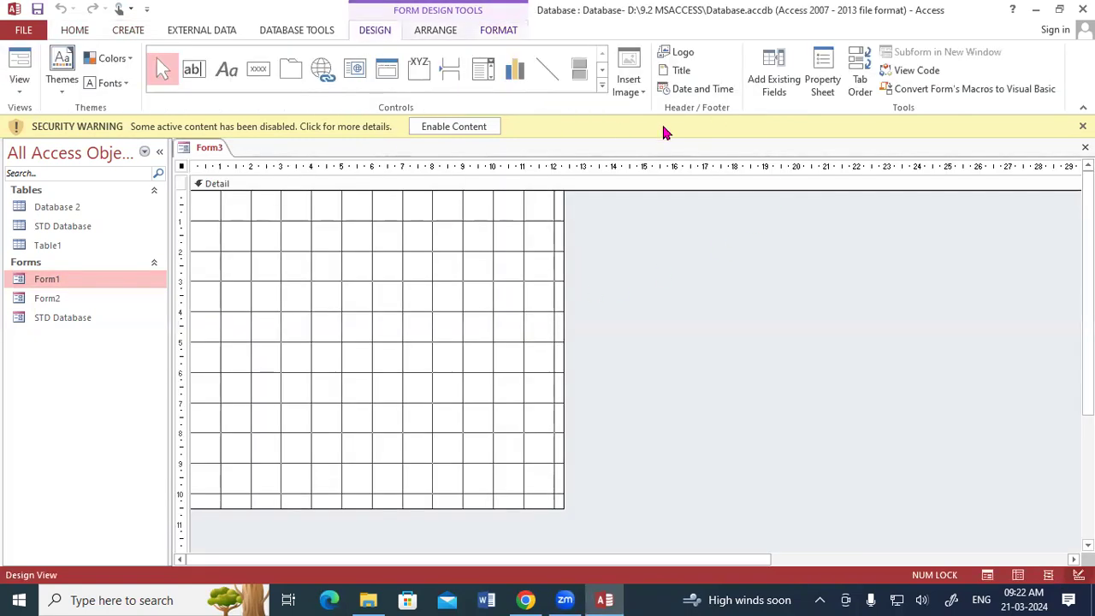
{"action": "left_click", "coordinate": [794, 81]}
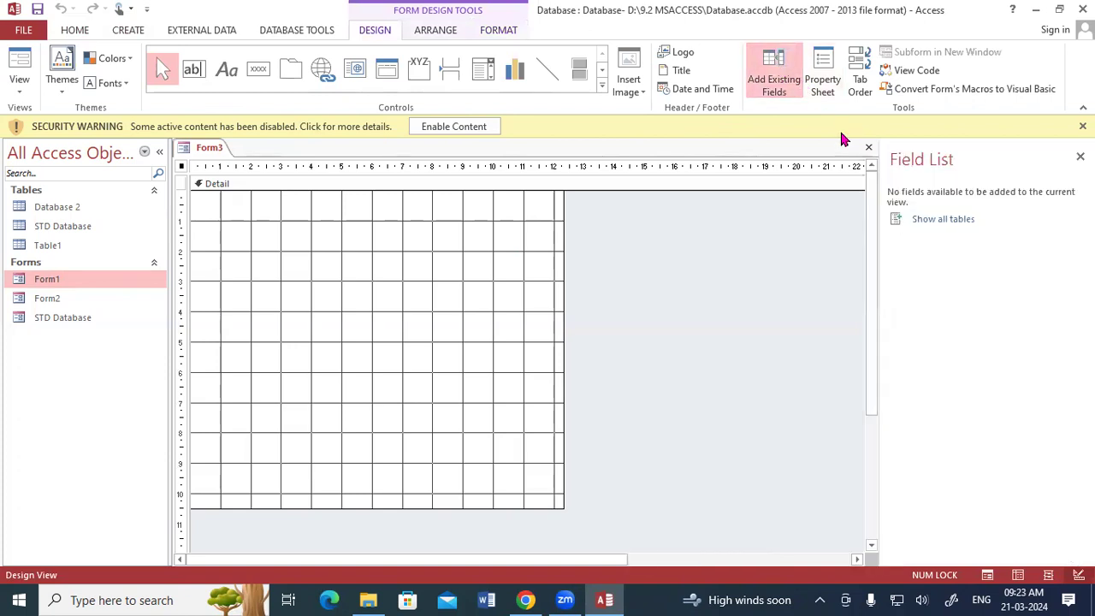
{"action": "left_click", "coordinate": [923, 220]}
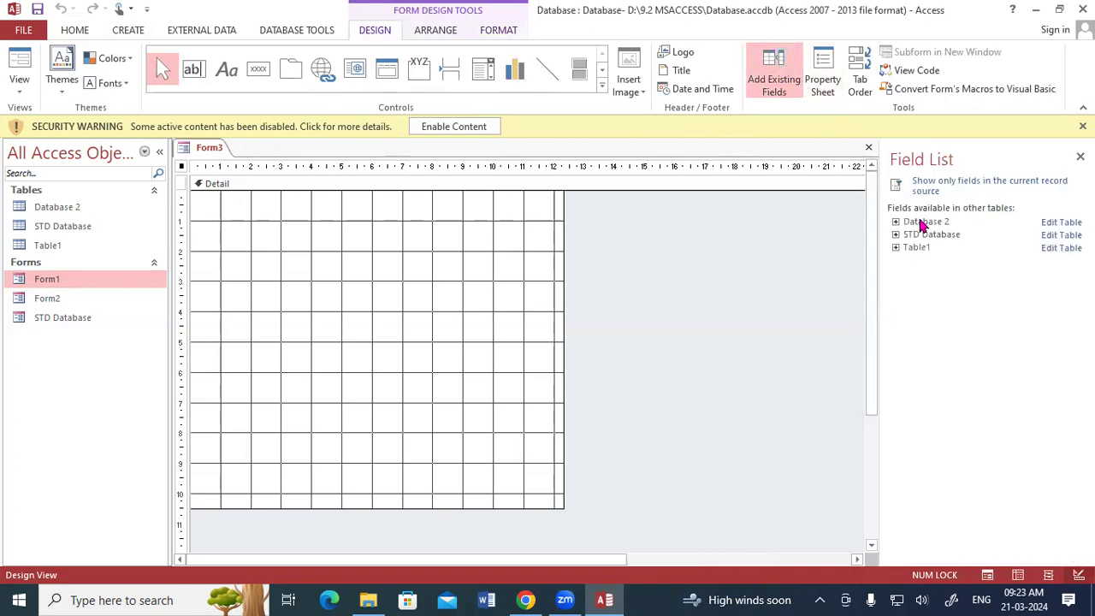
{"action": "left_click", "coordinate": [1080, 157]}
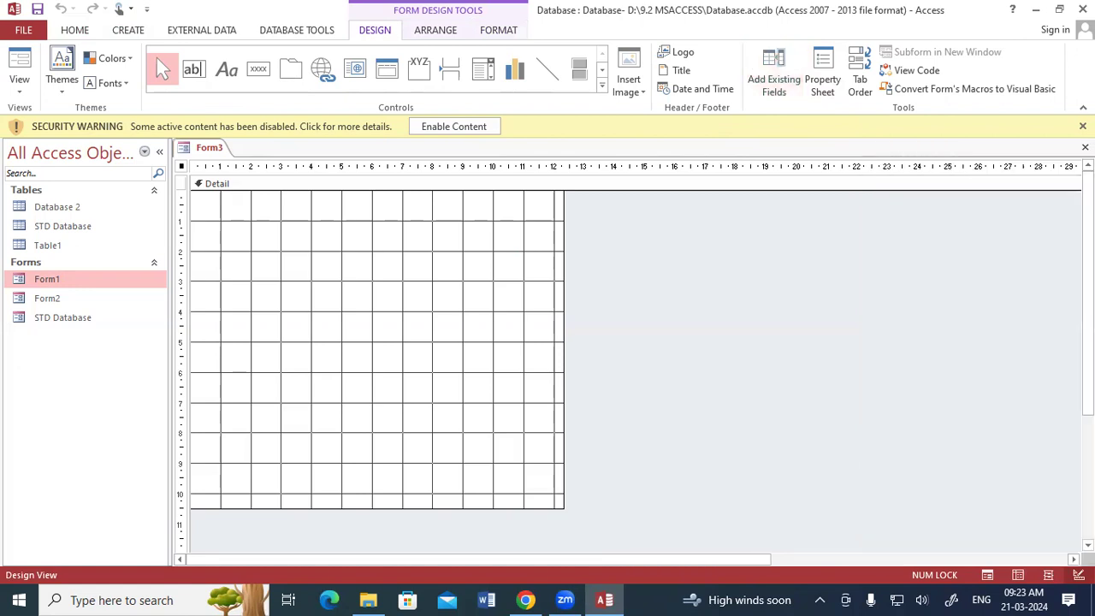
{"action": "left_click", "coordinate": [1085, 147]}
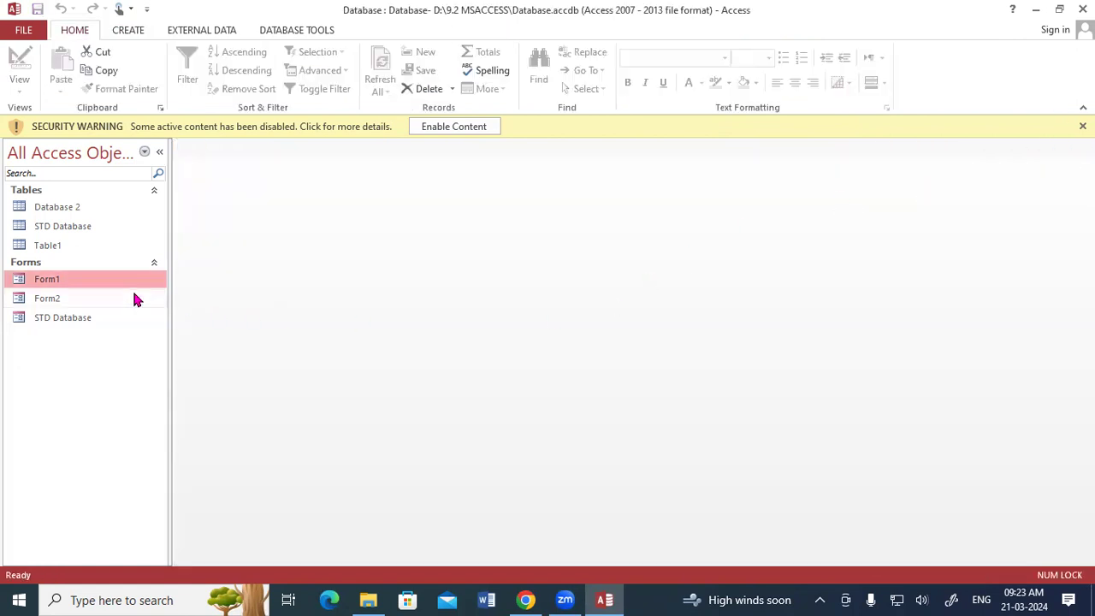
Step: Open Form1 in Design View, select its Detail section, then return to Form View
{"action": "double_click", "coordinate": [68, 282]}
{"action": "right_click", "coordinate": [214, 150]}
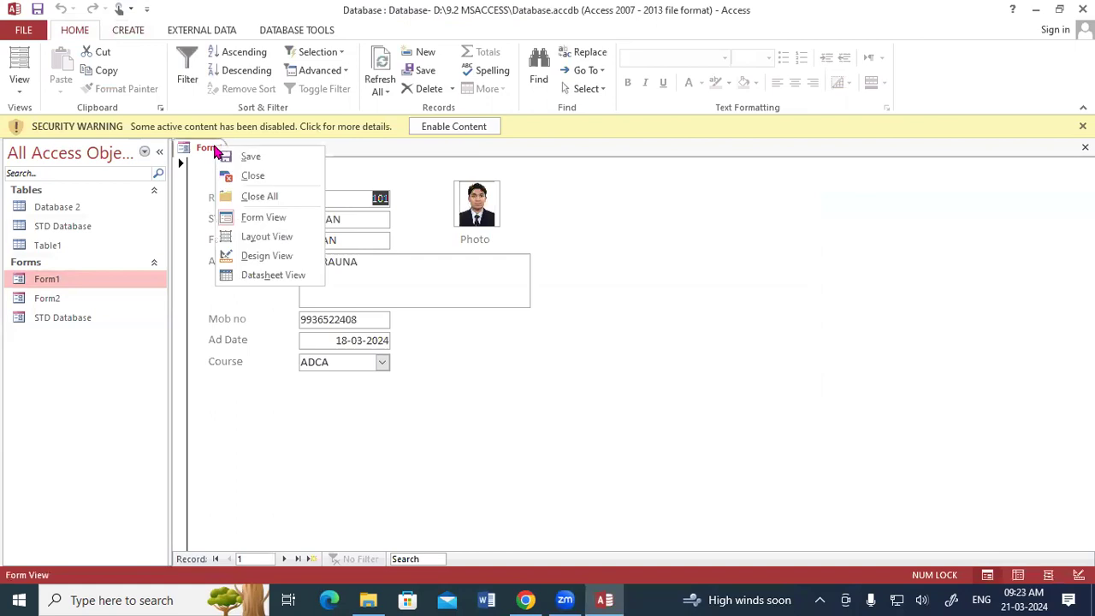
{"action": "left_click", "coordinate": [252, 255]}
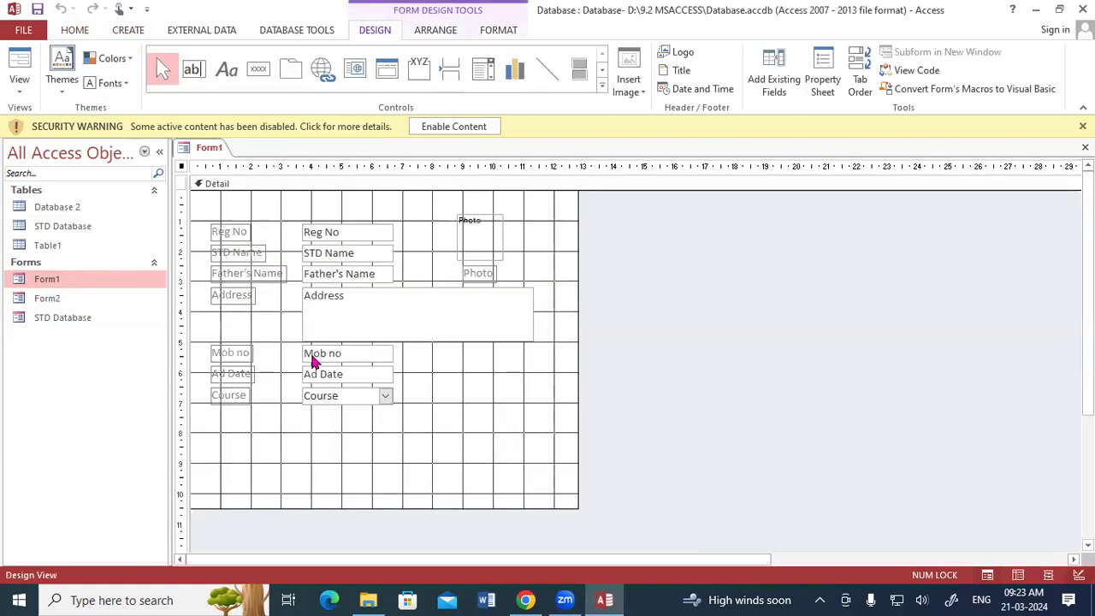
{"action": "left_click", "coordinate": [413, 460]}
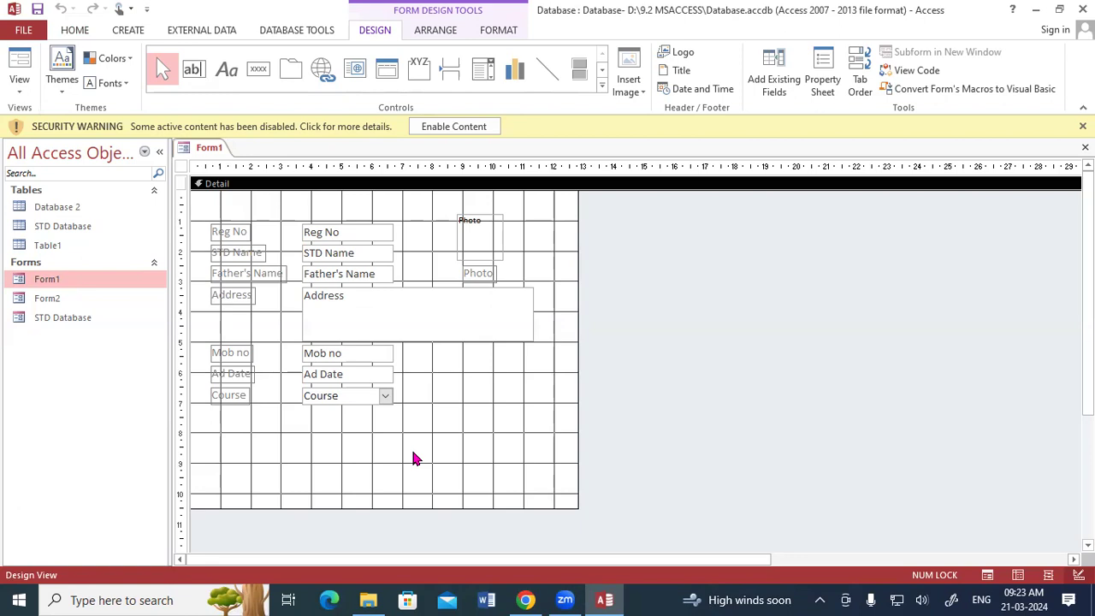
{"action": "right_click", "coordinate": [209, 149]}
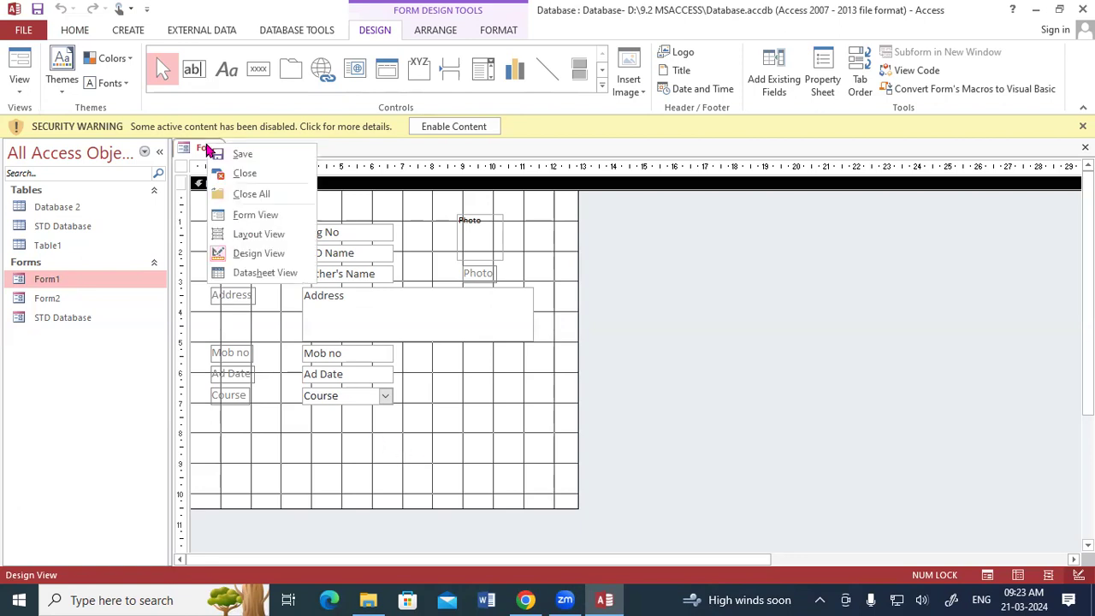
{"action": "left_click", "coordinate": [244, 216]}
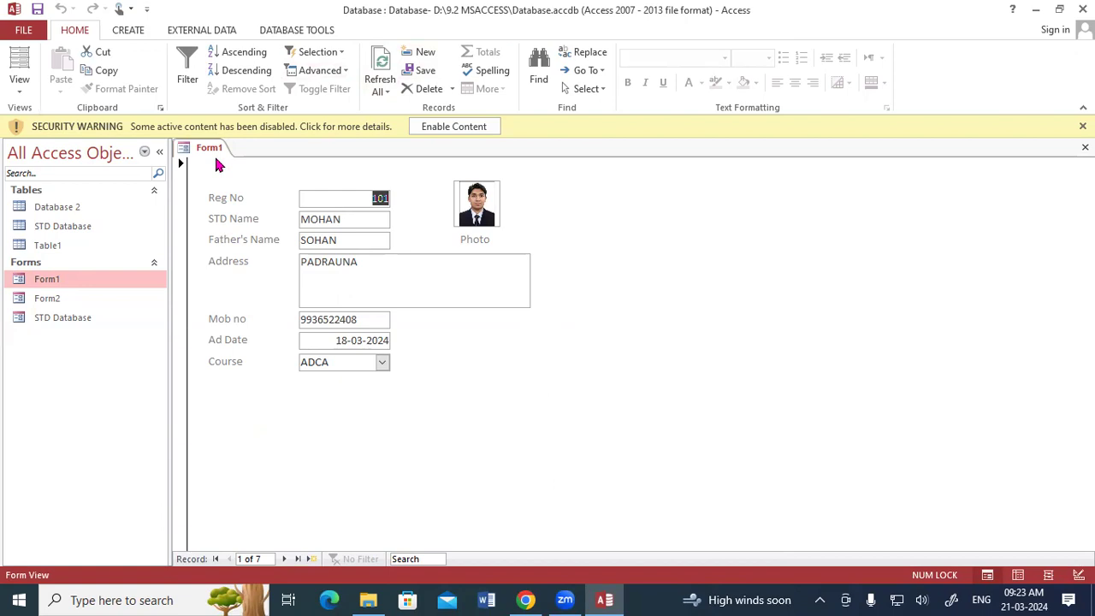
Step: Switch Form1 from Datasheet View to Layout View, then to Design View
{"action": "left_click", "coordinate": [18, 86]}
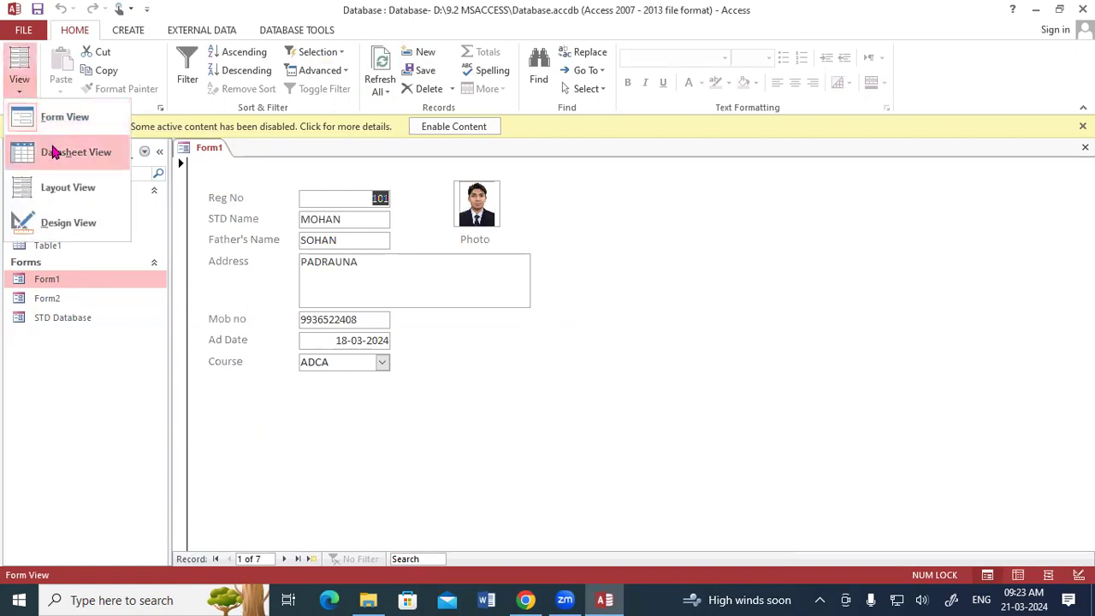
{"action": "left_click", "coordinate": [53, 151]}
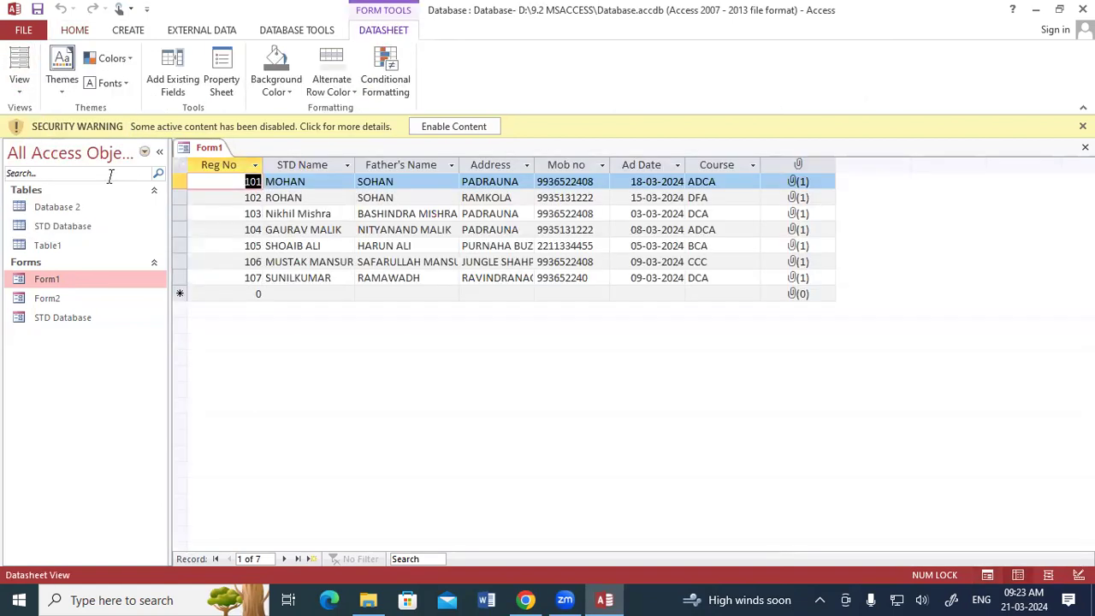
{"action": "left_click", "coordinate": [19, 83]}
{"action": "left_click", "coordinate": [47, 187]}
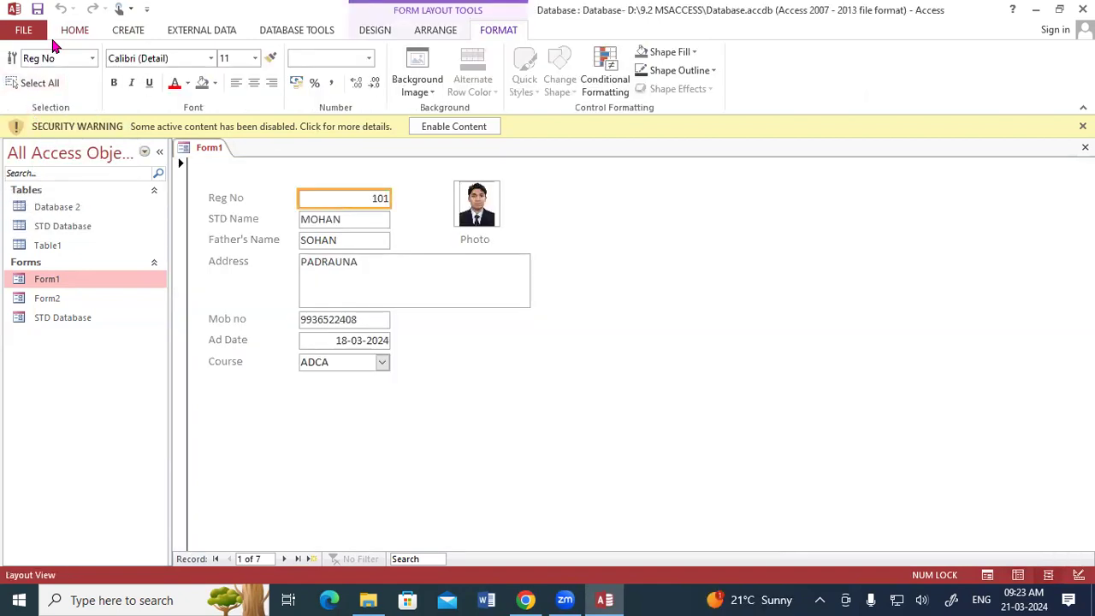
{"action": "scroll", "coordinate": [57, 58], "scroll_direction": "up", "scroll_amount": 6}
{"action": "left_click", "coordinate": [19, 78]}
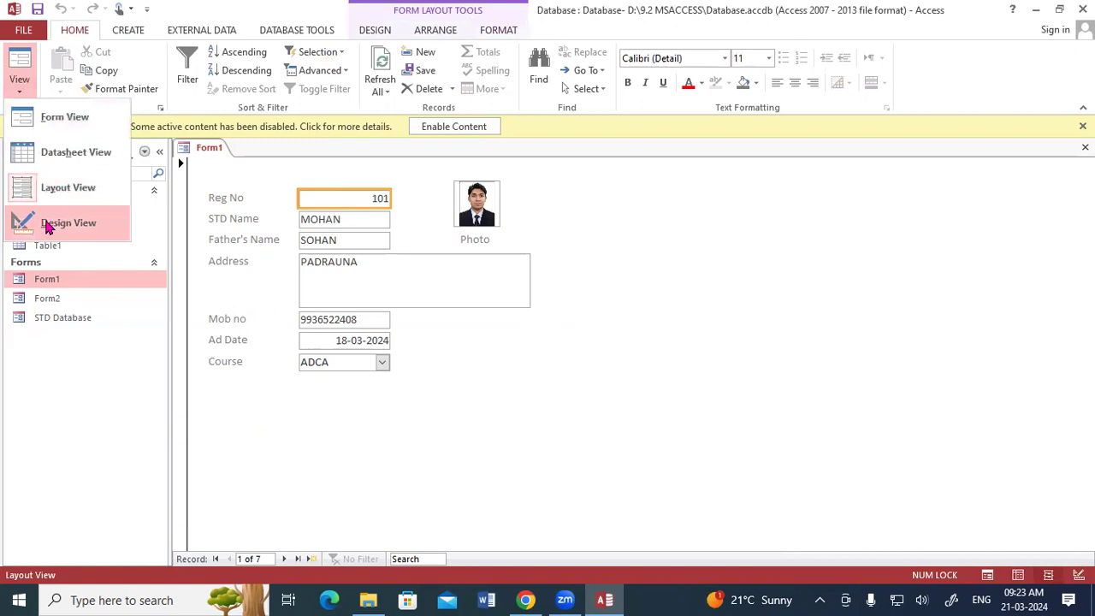
{"action": "left_click", "coordinate": [47, 224]}
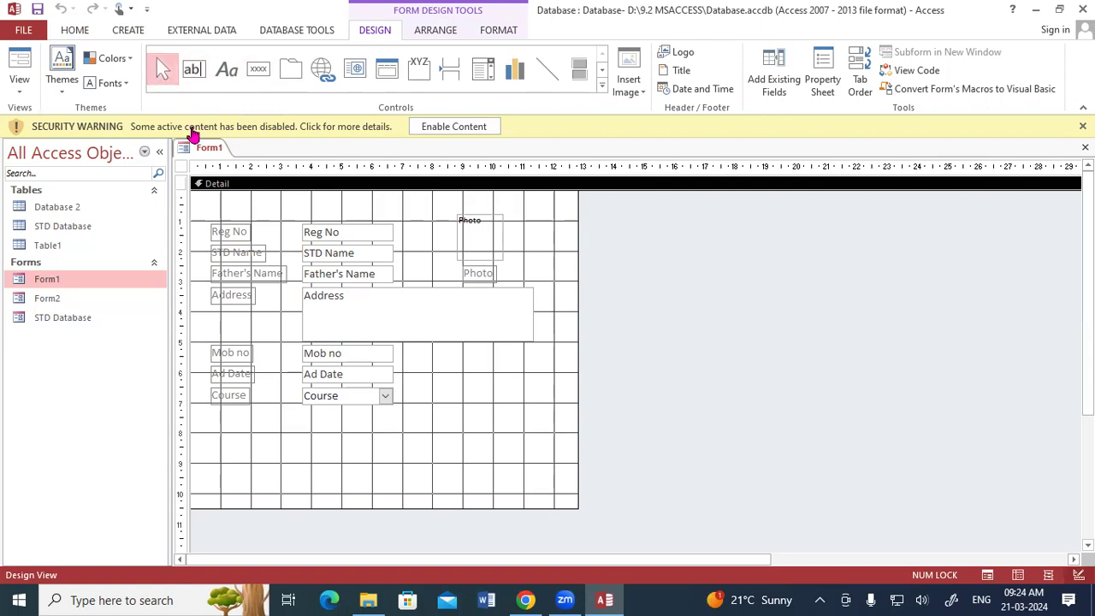
Step: Narrow the Address text box and move the Course field slightly lower
{"action": "left_click", "coordinate": [418, 337]}
{"action": "left_click_drag", "start_coordinate": [534, 340], "coordinate": [497, 335]}
{"action": "left_click", "coordinate": [477, 385]}
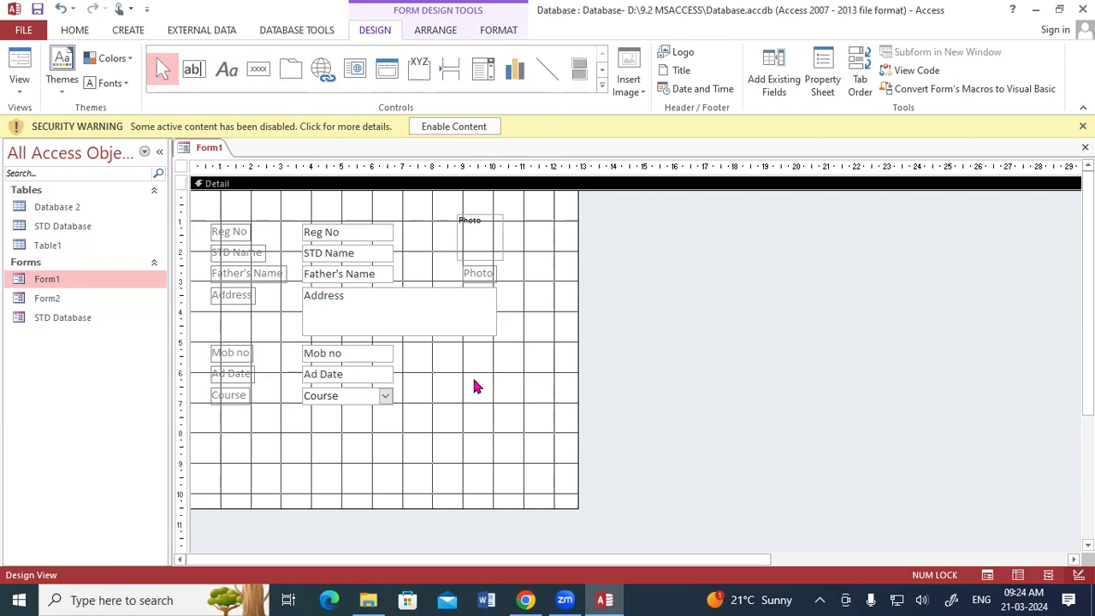
{"action": "left_click_drag", "start_coordinate": [318, 399], "coordinate": [325, 417]}
{"action": "left_click", "coordinate": [331, 419]}
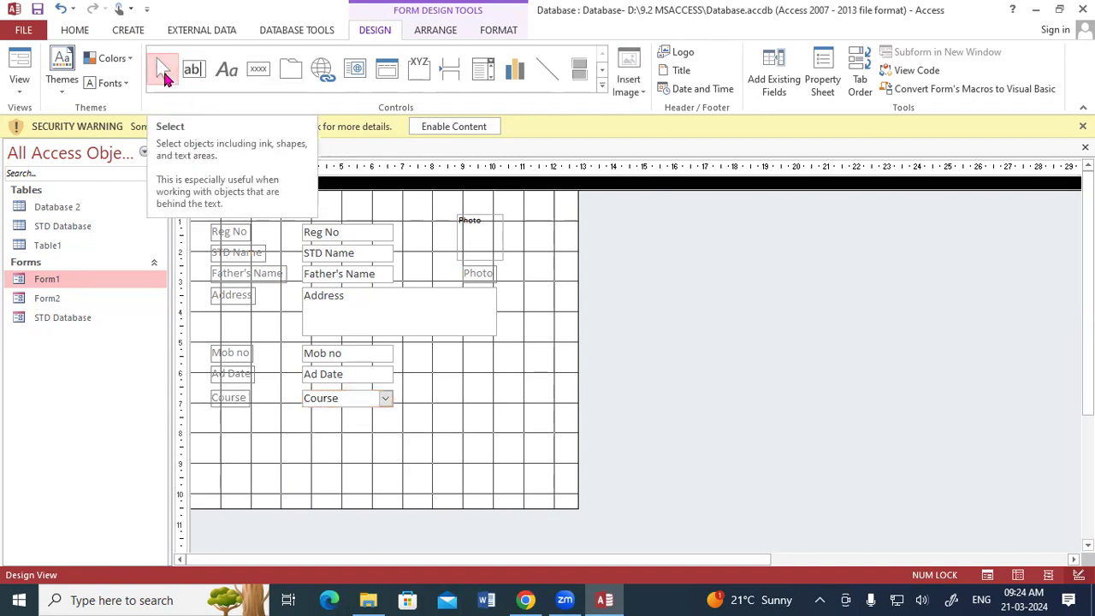
Step: Draw a text box below Course with source 'bfehbrt nhb dt' and check it in Form View
{"action": "left_click", "coordinate": [195, 76]}
{"action": "left_click_drag", "start_coordinate": [248, 424], "coordinate": [436, 483]}
{"action": "type", "text": "bfehbrt n"}
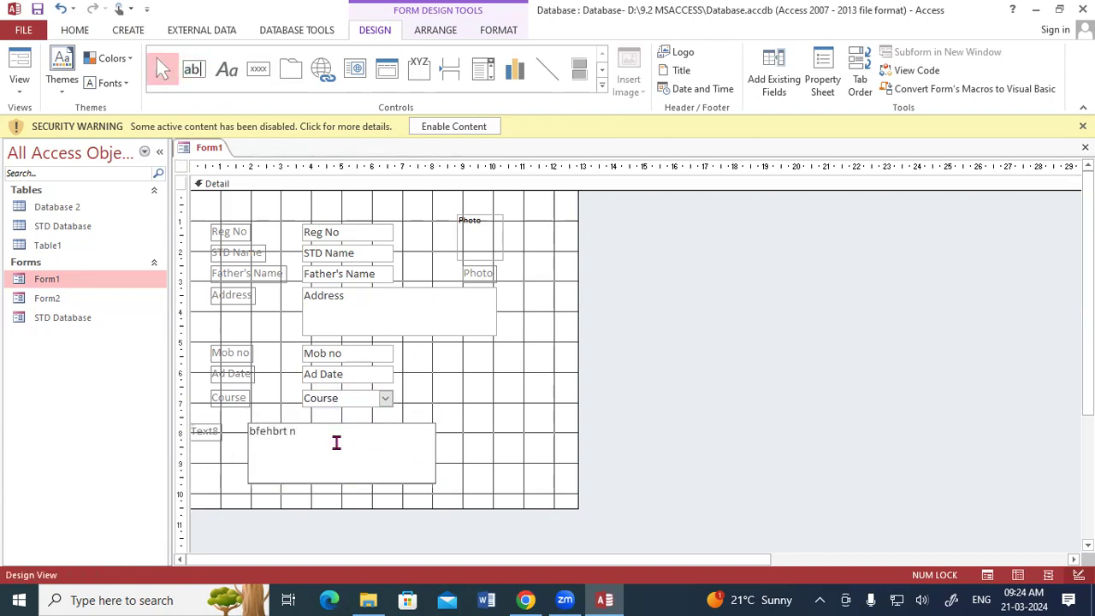
{"action": "type", "text": "hb dt"}
{"action": "right_click", "coordinate": [208, 148]}
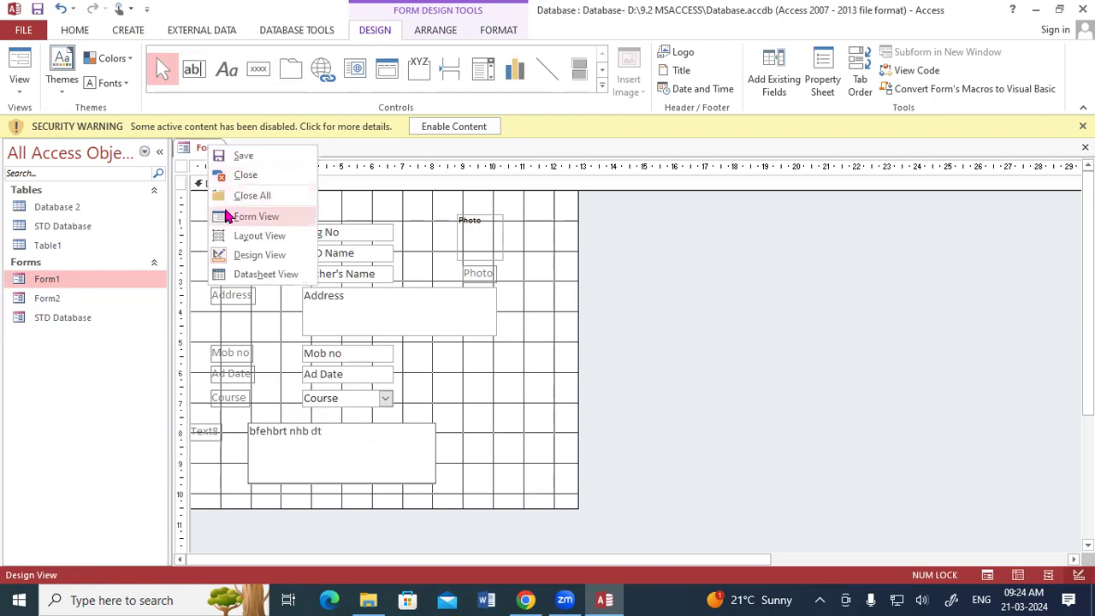
{"action": "left_click", "coordinate": [235, 222]}
{"action": "left_click", "coordinate": [280, 438]}
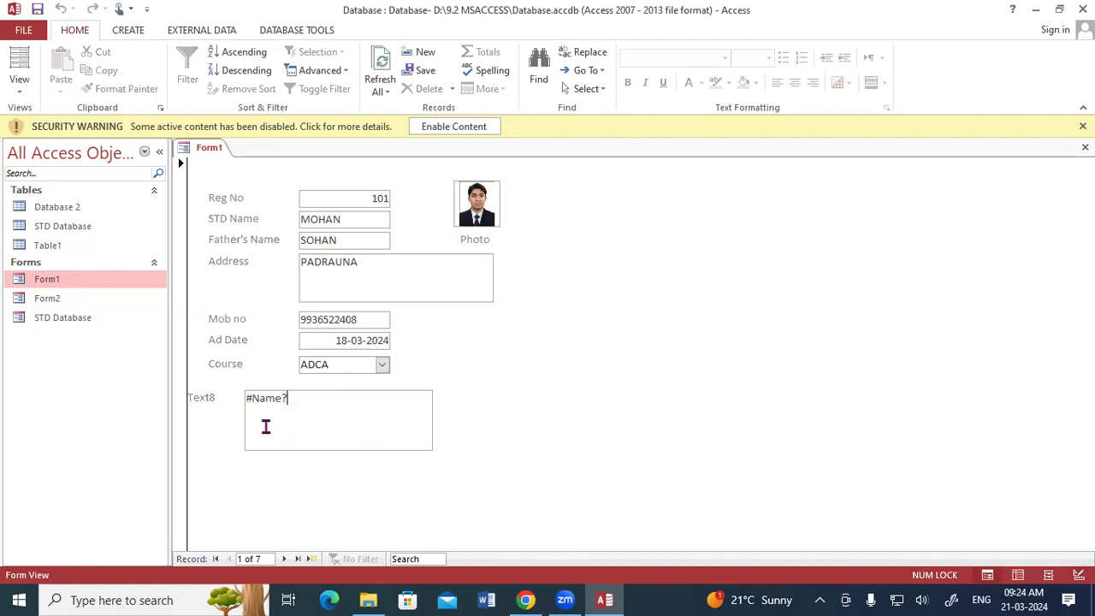
{"action": "left_click_drag", "start_coordinate": [292, 404], "coordinate": [235, 403]}
{"action": "key", "text": "BackSpace"}
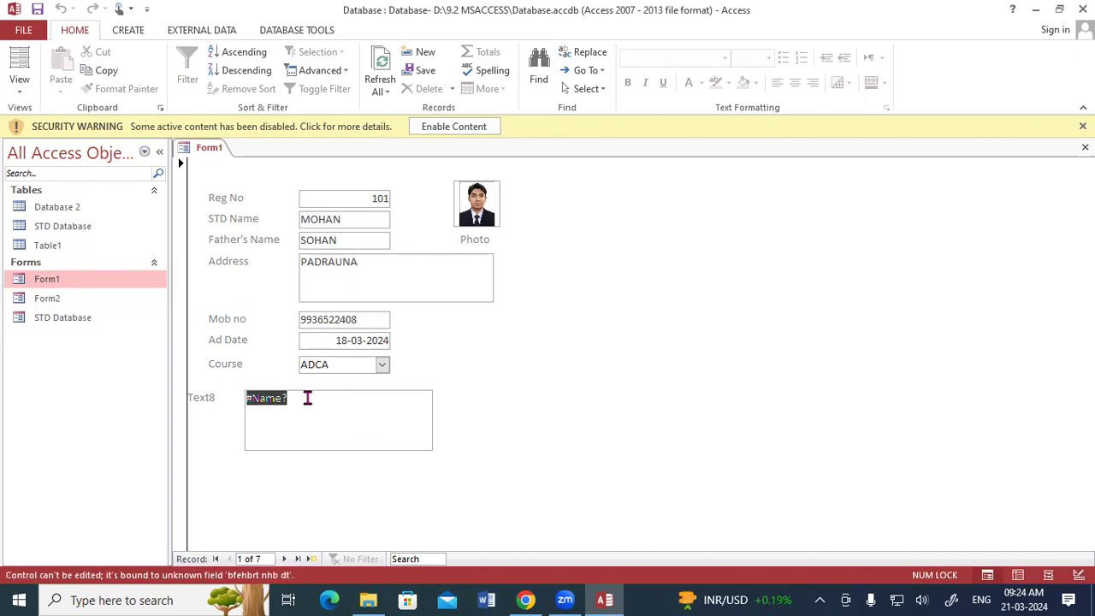
Step: In Design View, replace the Text8 box with a label reading 'bdgtttbndgt' below Course
{"action": "right_click", "coordinate": [199, 147]}
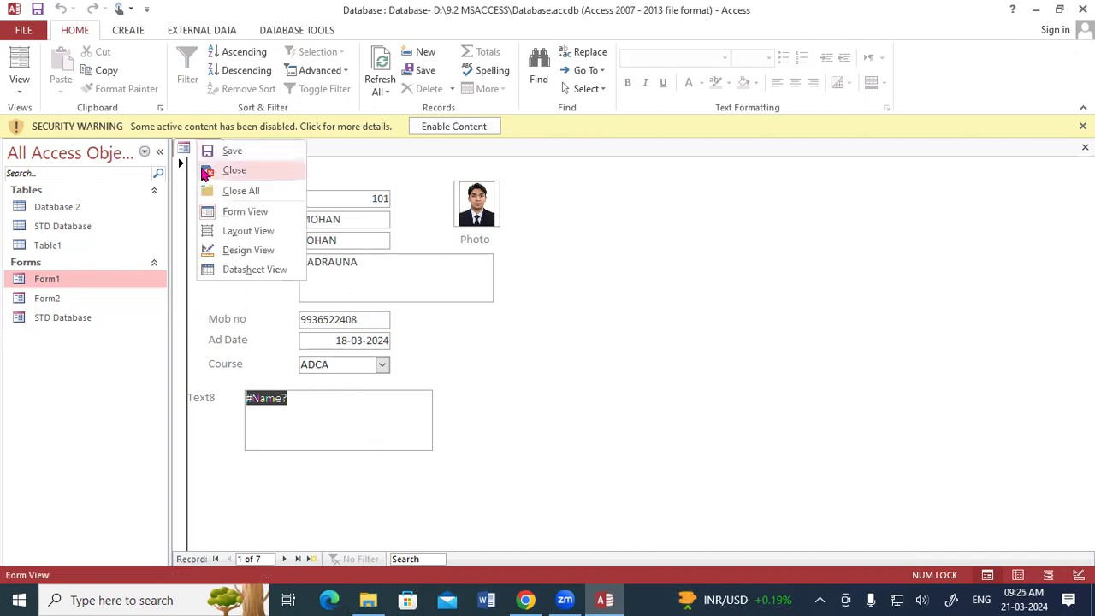
{"action": "left_click", "coordinate": [240, 250]}
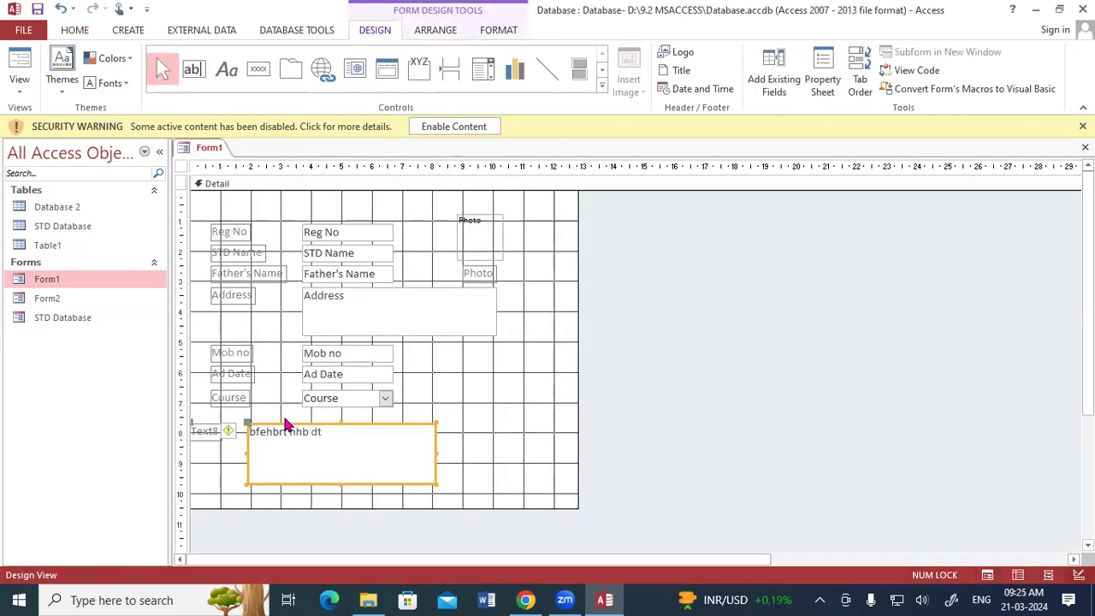
{"action": "key", "text": "Delete"}
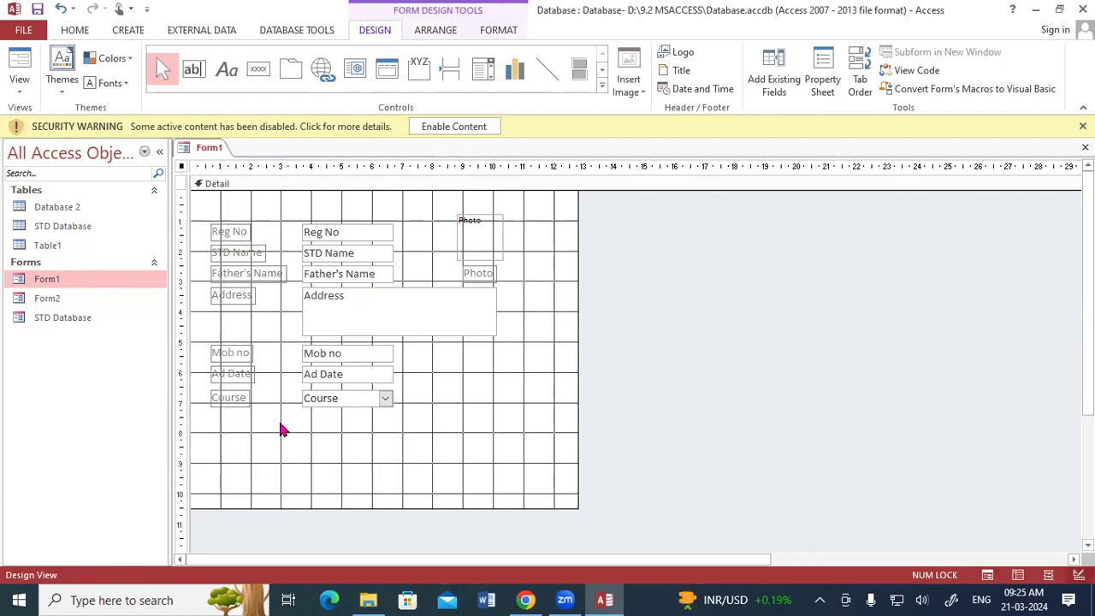
{"action": "left_click", "coordinate": [227, 77]}
{"action": "left_click_drag", "start_coordinate": [284, 436], "coordinate": [357, 463]}
{"action": "type", "text": "bdgt"}
{"action": "type", "text": "ttbndgt"}
{"action": "left_click", "coordinate": [386, 447]}
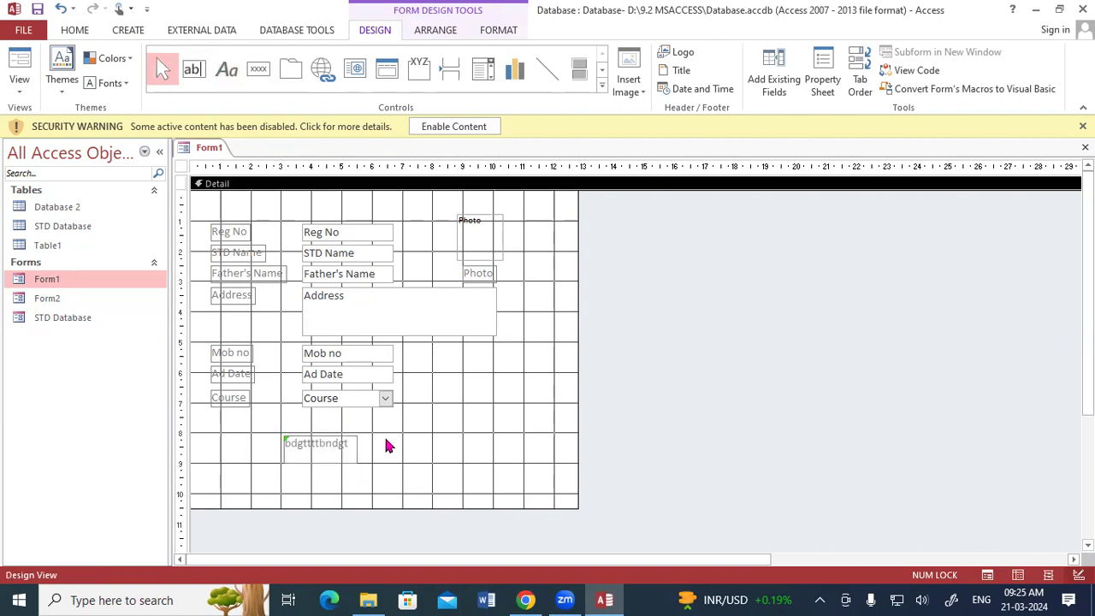
Step: Preview the label in Form View, then return to Design View and select it
{"action": "right_click", "coordinate": [219, 150]}
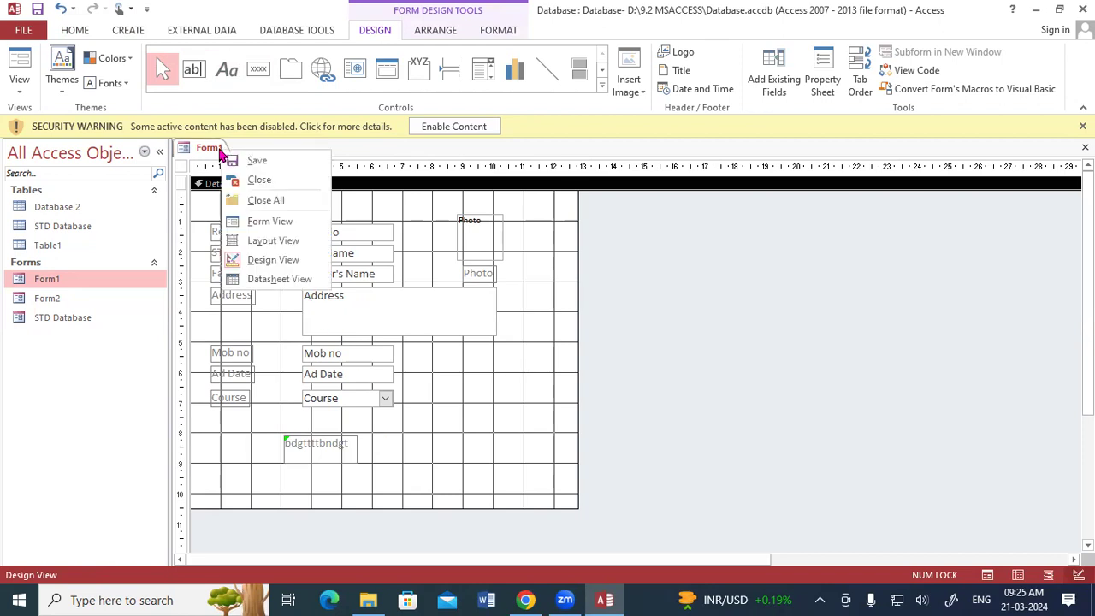
{"action": "left_click", "coordinate": [257, 222]}
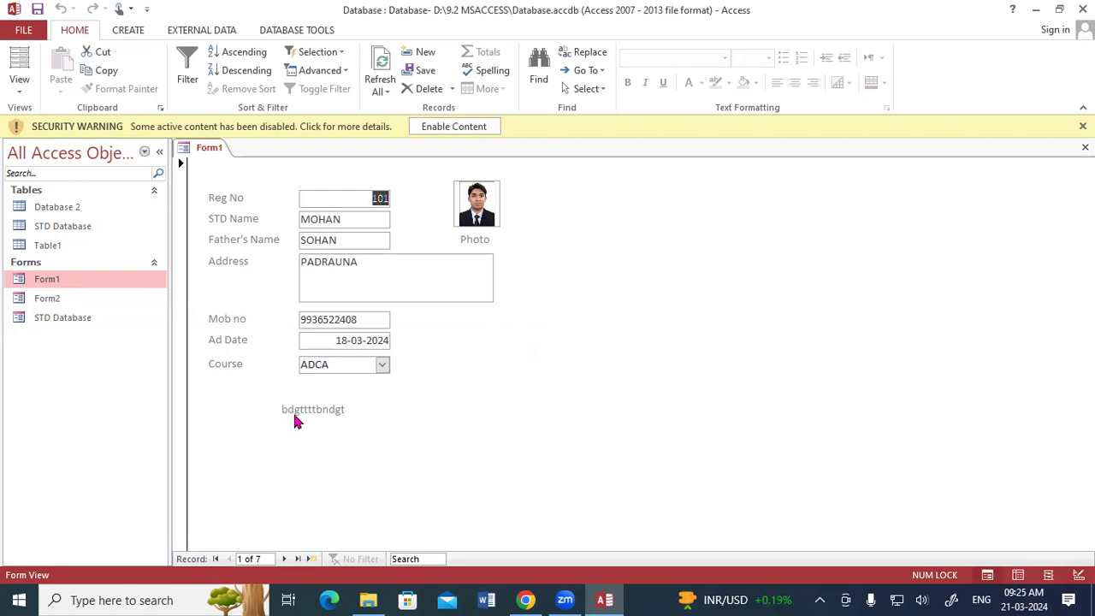
{"action": "right_click", "coordinate": [214, 150]}
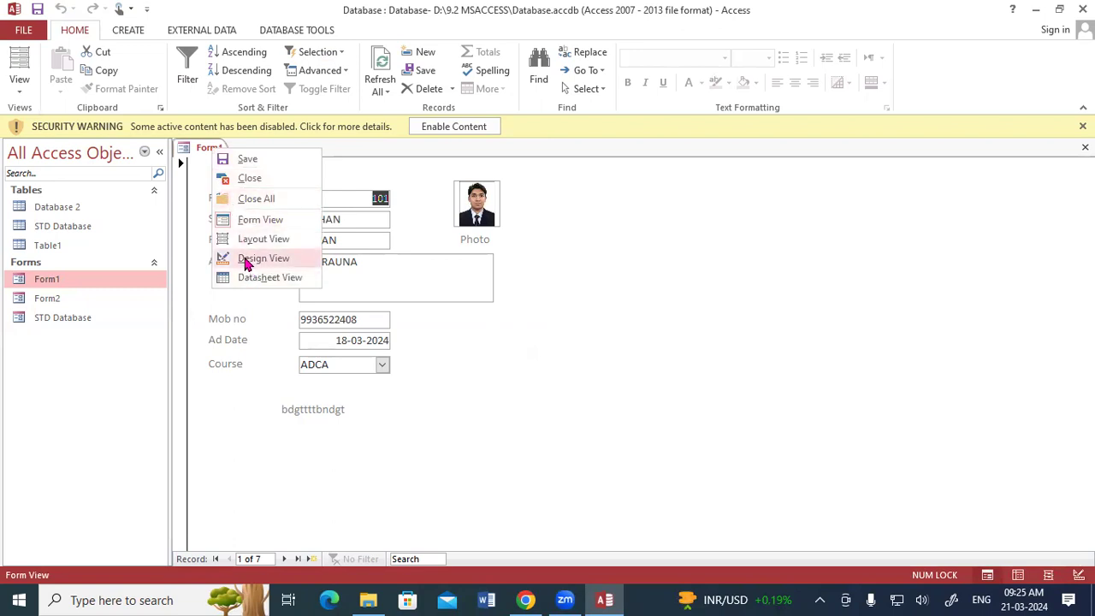
{"action": "left_click", "coordinate": [249, 257]}
{"action": "left_click", "coordinate": [295, 438]}
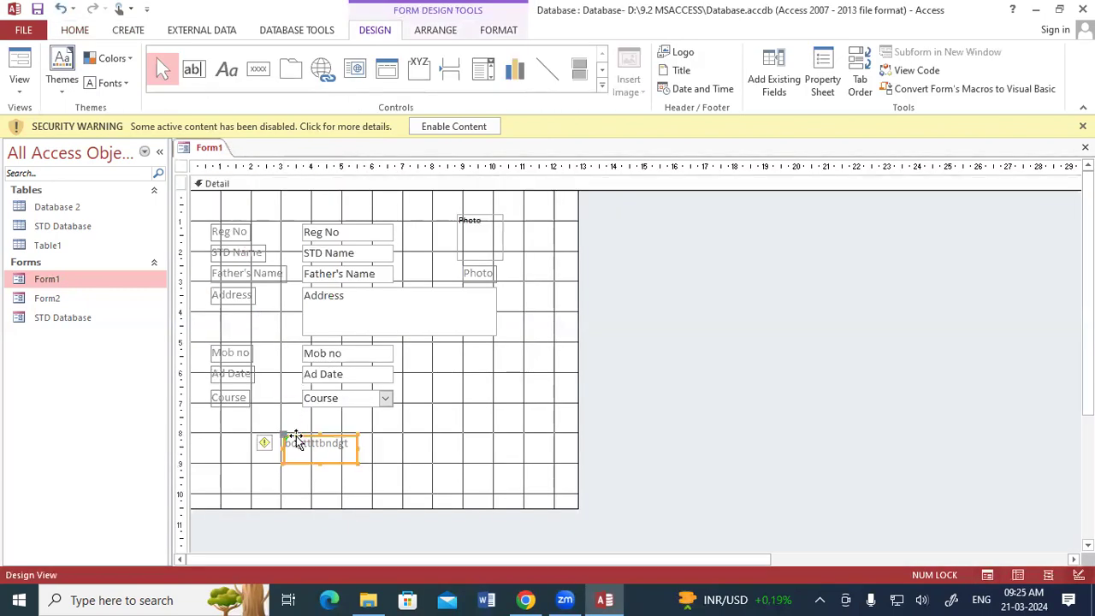
Step: Delete the stray 'bdgttbndgt' label from below the Course field
{"action": "key", "text": "Delete"}
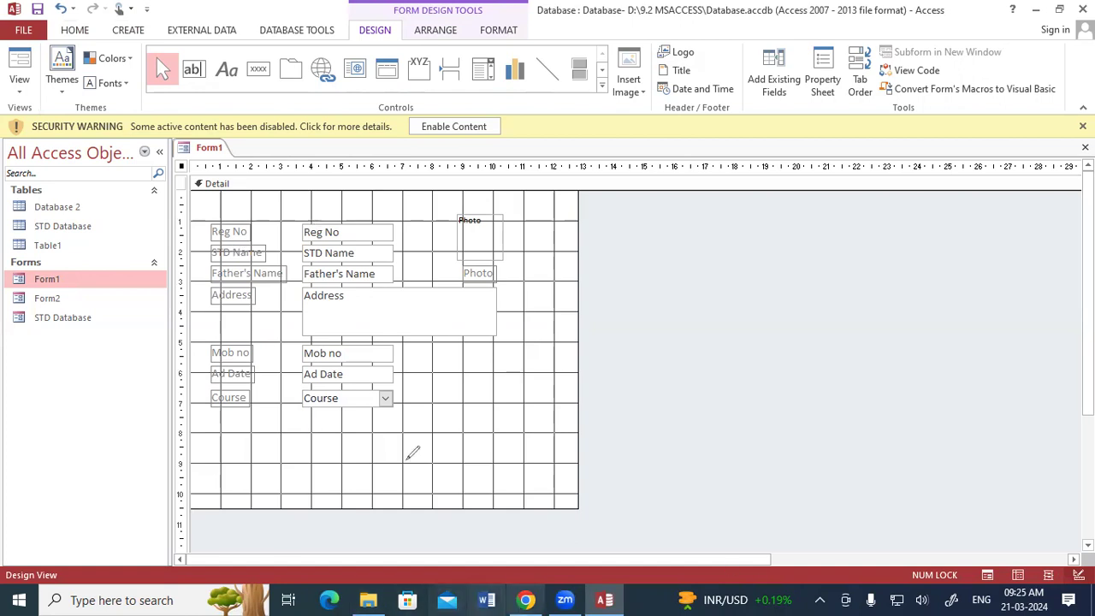
{"action": "mouse_move", "coordinate": [492, 421]}
{"action": "left_mouse_down"}
{"action": "mouse_move", "coordinate": [550, 440]}
{"action": "mouse_move", "coordinate": [548, 412]}
{"action": "left_mouse_up"}
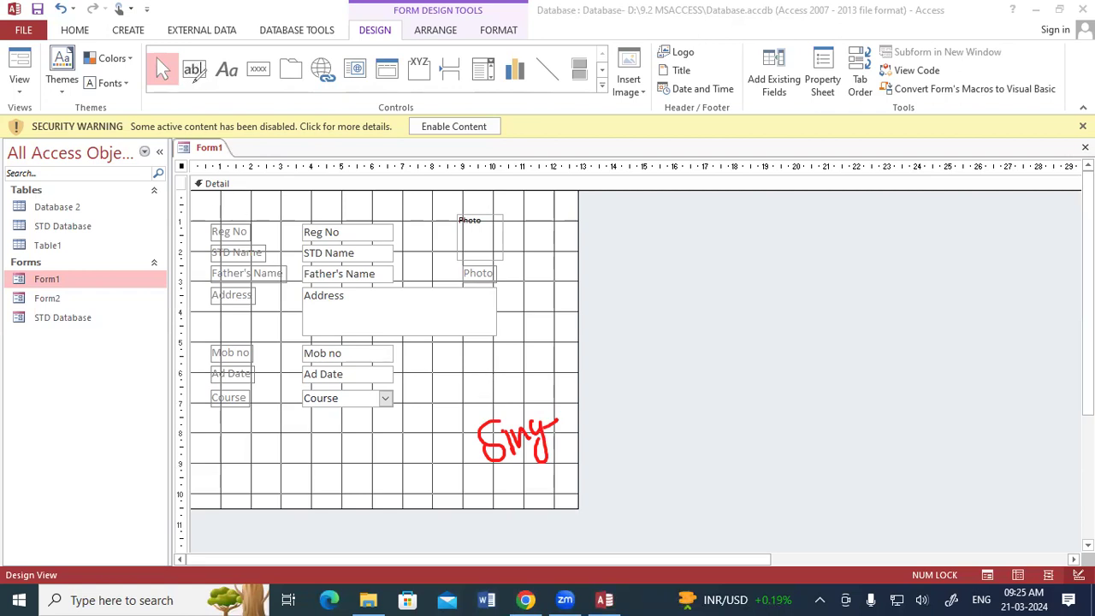
{"action": "left_click_drag", "start_coordinate": [194, 83], "coordinate": [236, 79]}
{"action": "key", "text": "Escape"}
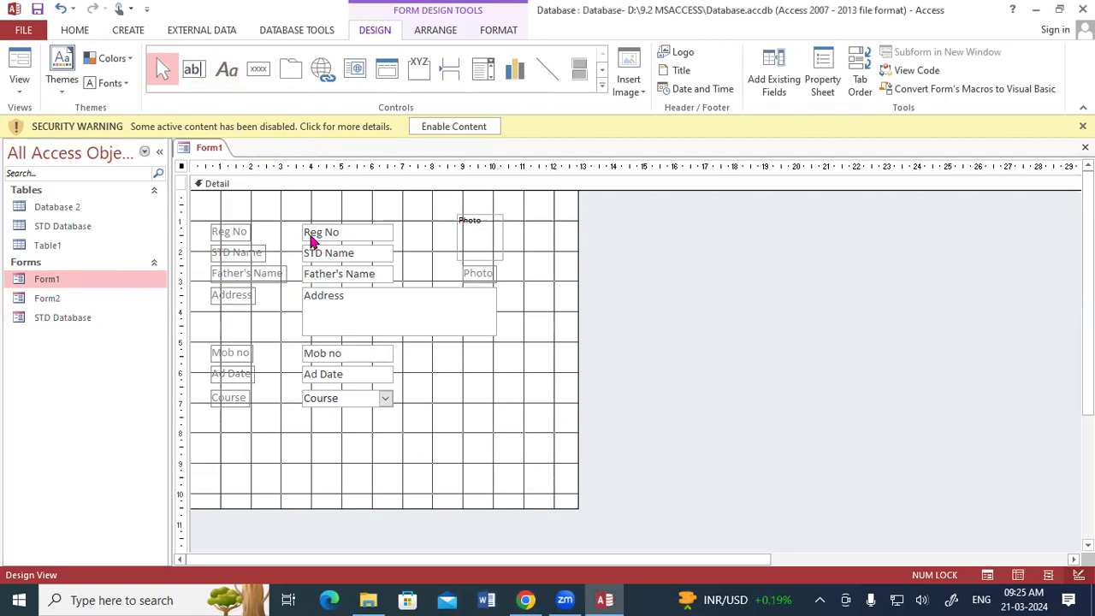
Step: Add a label reading 'Singture' to the right of Course and nudge it into place
{"action": "left_click", "coordinate": [227, 69]}
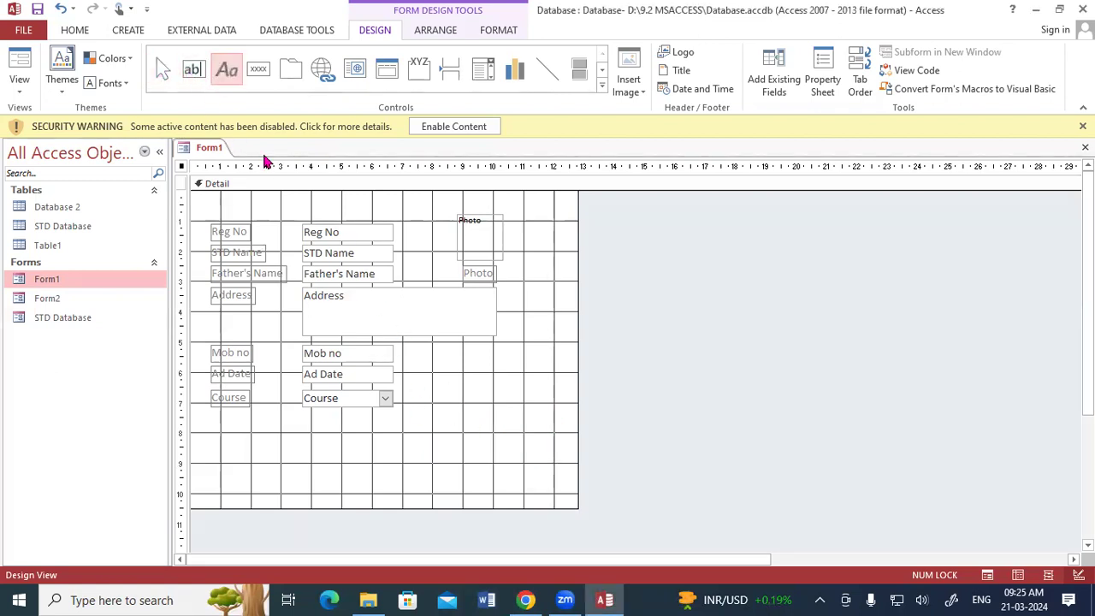
{"action": "mouse_move", "coordinate": [459, 392]}
{"action": "left_mouse_down"}
{"action": "mouse_move", "coordinate": [513, 434]}
{"action": "mouse_move", "coordinate": [576, 431]}
{"action": "left_mouse_up"}
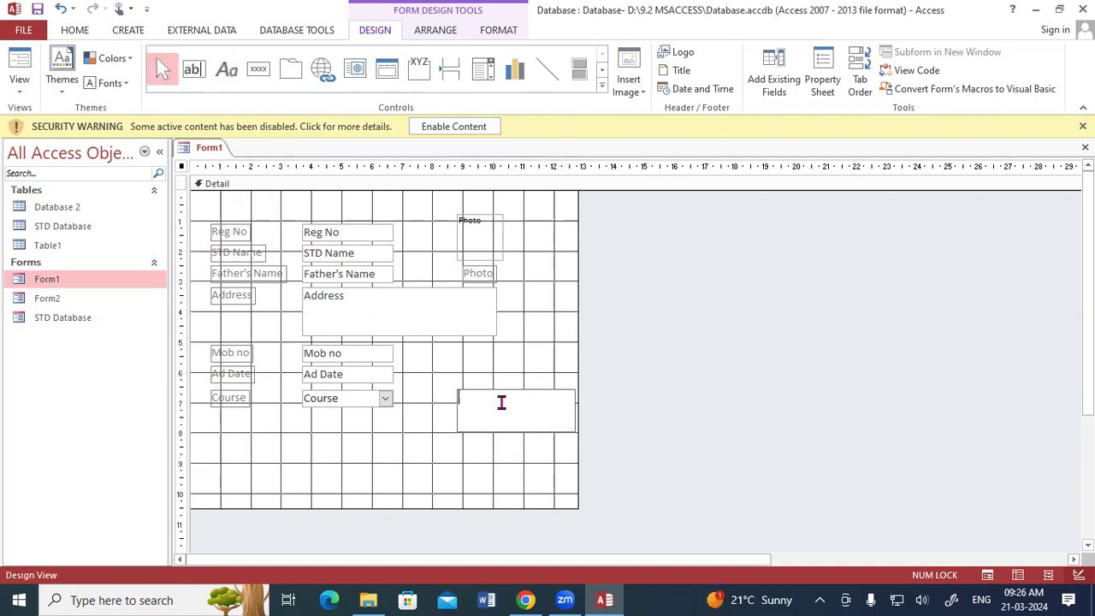
{"action": "type", "text": "Singture"}
{"action": "left_click", "coordinate": [475, 454]}
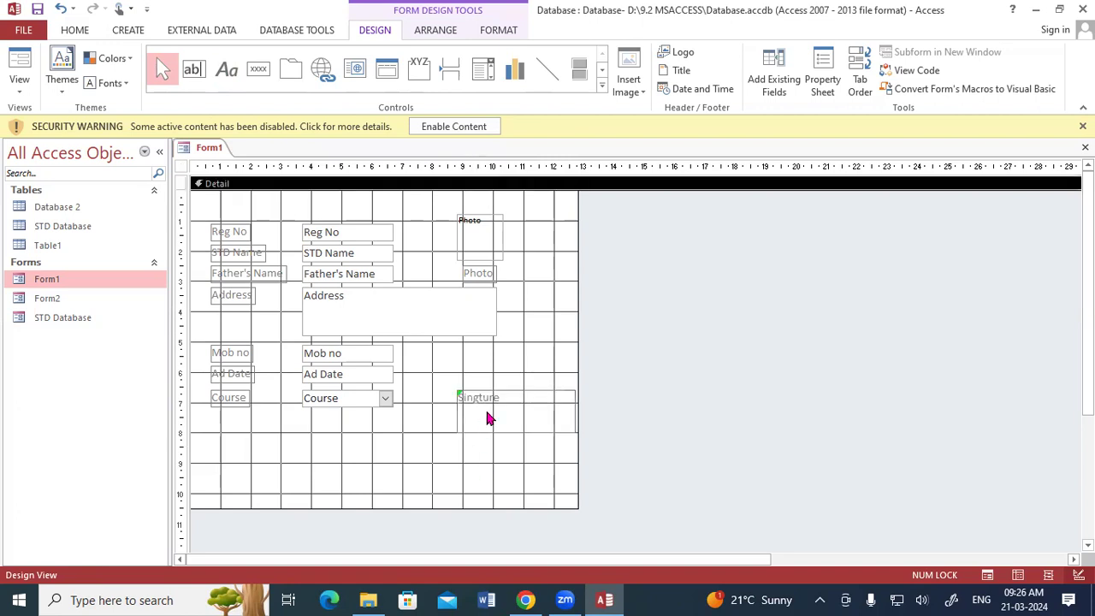
{"action": "left_click_drag", "start_coordinate": [507, 396], "coordinate": [499, 406]}
{"action": "left_click", "coordinate": [433, 440]}
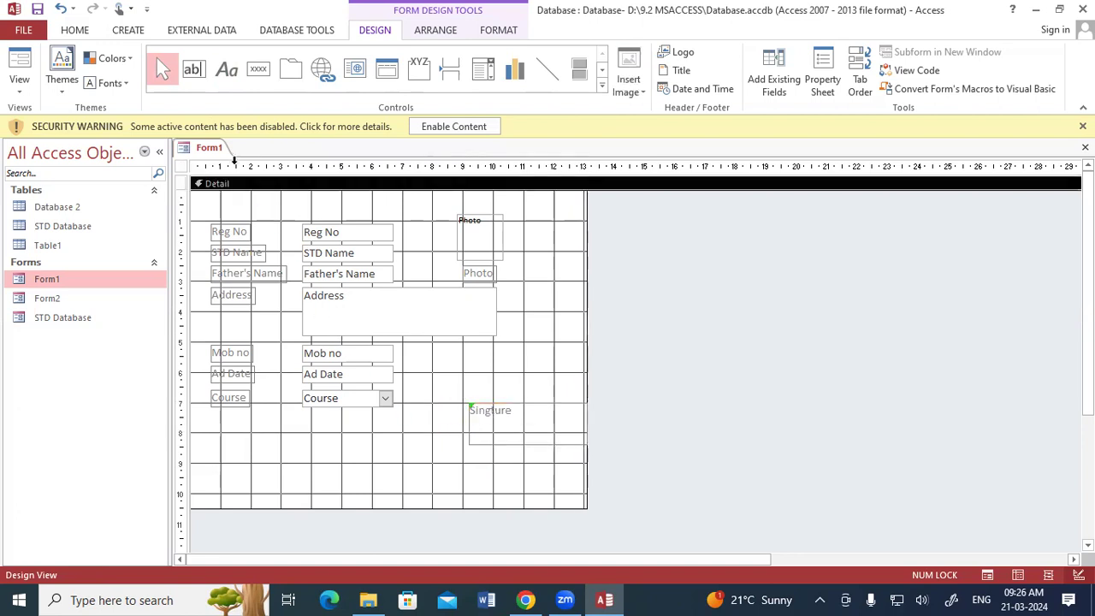
{"action": "right_click", "coordinate": [218, 150]}
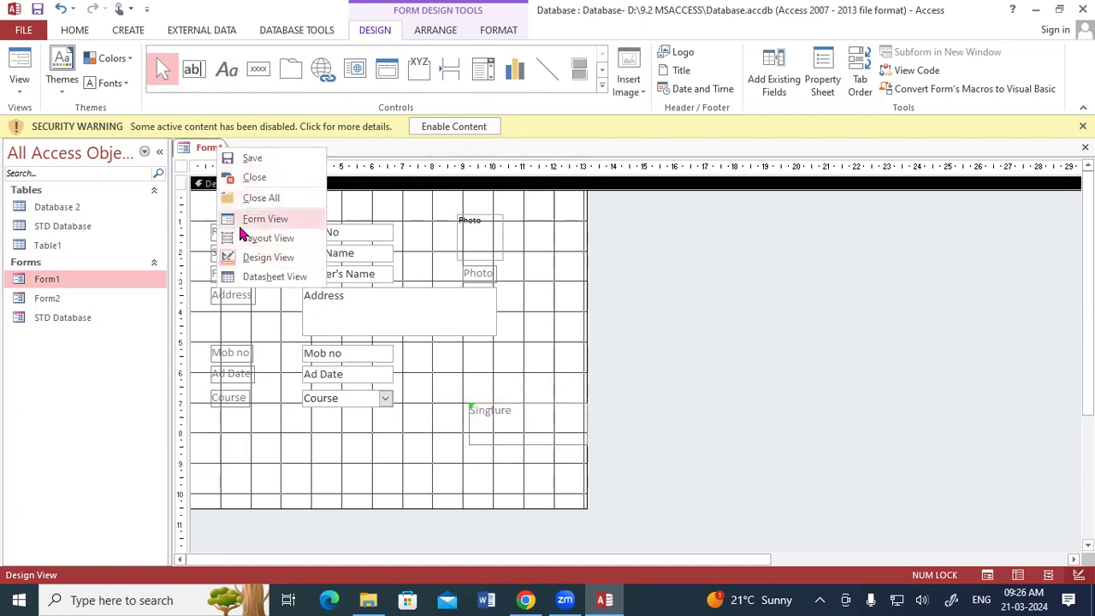
Step: Switch Form1 to Form View and advance four records to record 5 of 7
{"action": "left_click", "coordinate": [238, 219]}
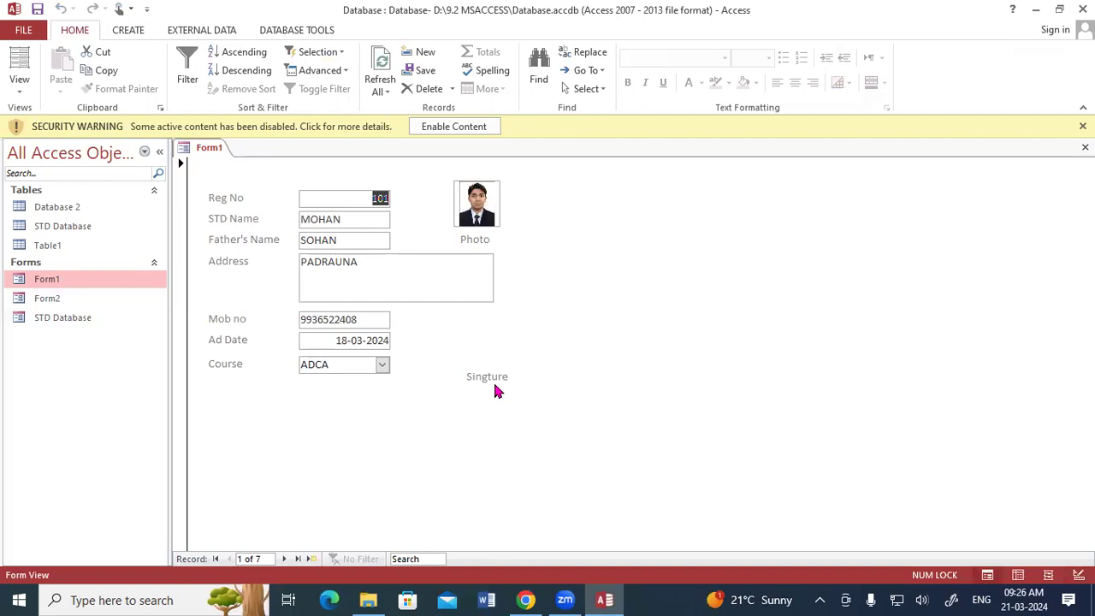
{"action": "left_click", "coordinate": [285, 560]}
{"action": "left_click", "coordinate": [285, 560]}
{"action": "left_click", "coordinate": [285, 560]}
{"action": "left_click", "coordinate": [285, 560]}
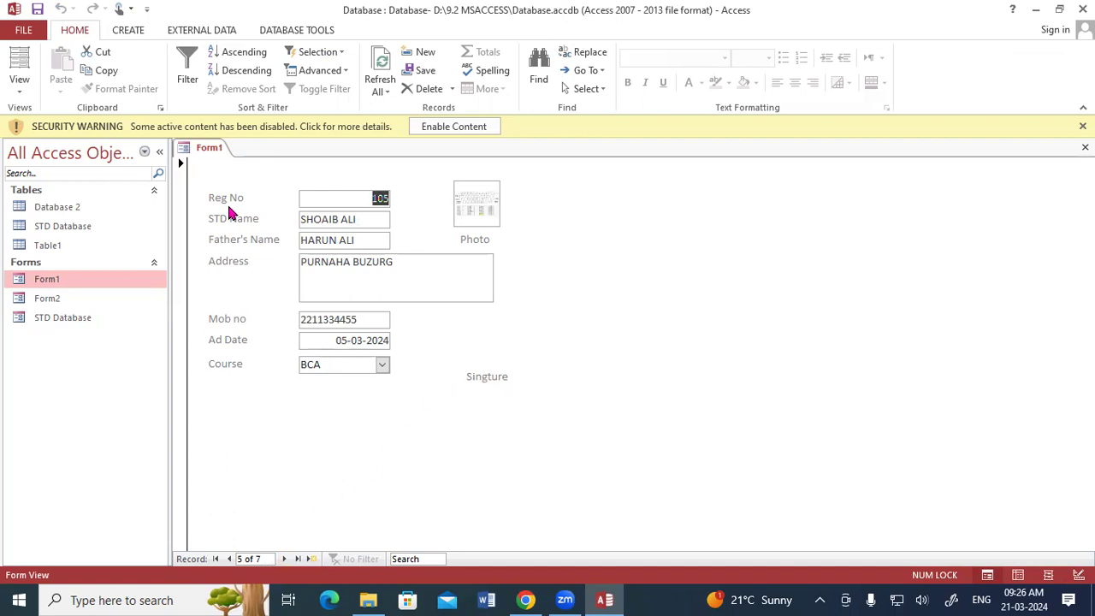
Step: In Design View, draw a command button below Course, redrawing it once to launch the Command Button Wizard
{"action": "right_click", "coordinate": [211, 151]}
{"action": "left_click", "coordinate": [245, 256]}
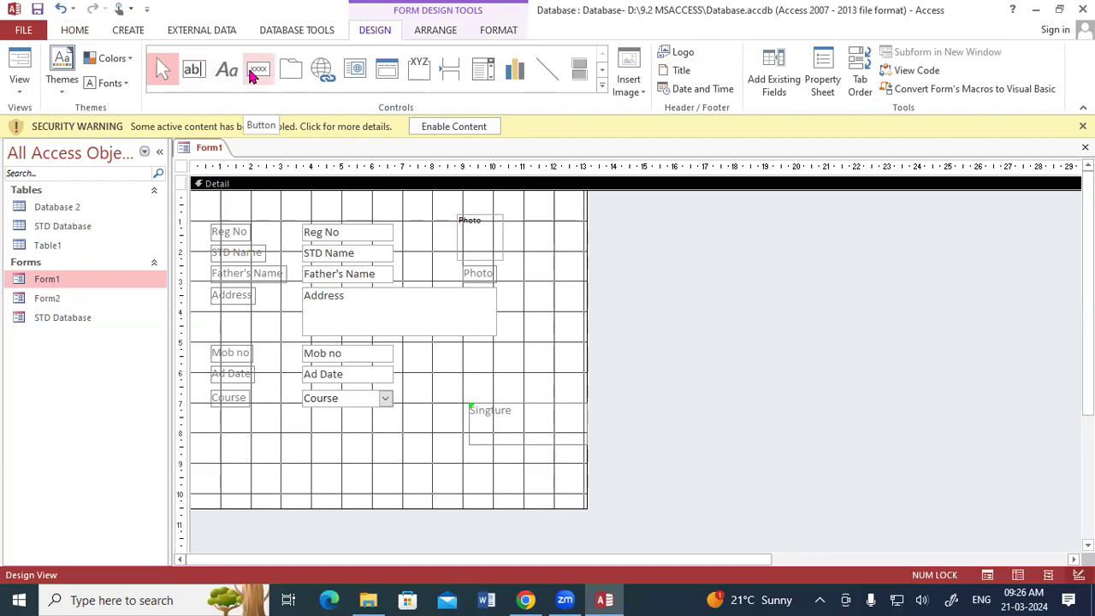
{"action": "left_click", "coordinate": [253, 74]}
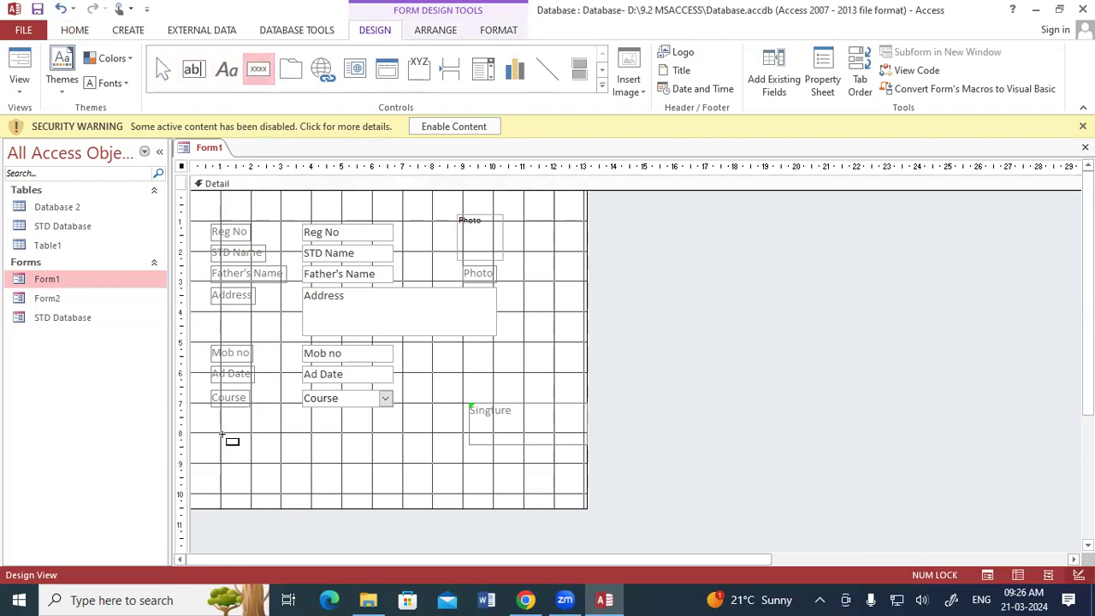
{"action": "left_click_drag", "start_coordinate": [222, 435], "coordinate": [253, 468]}
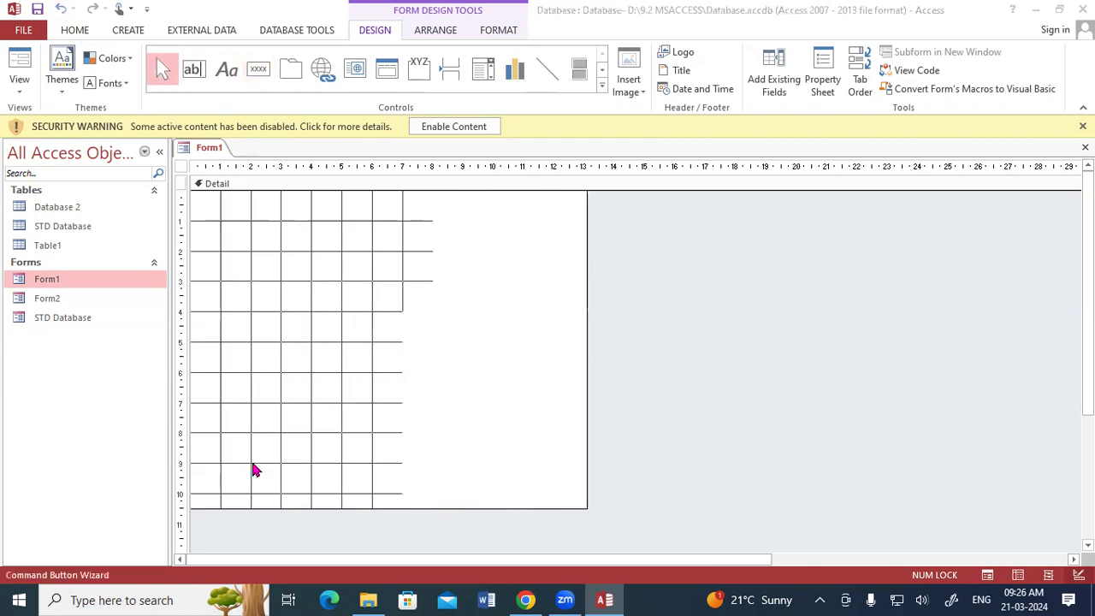
{"action": "left_click", "coordinate": [492, 341]}
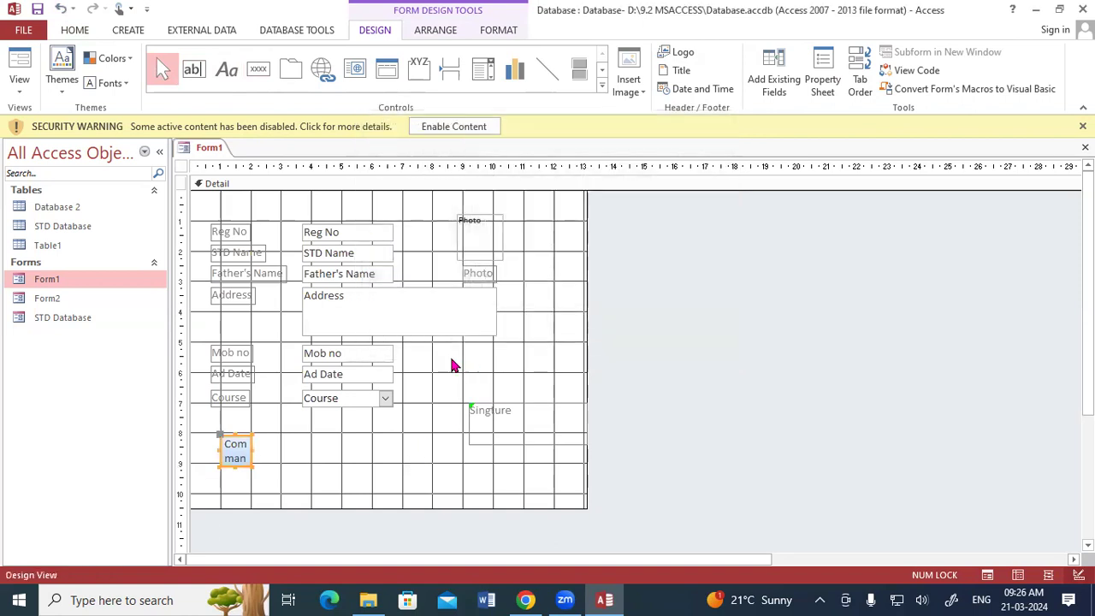
{"action": "key", "text": "Delete"}
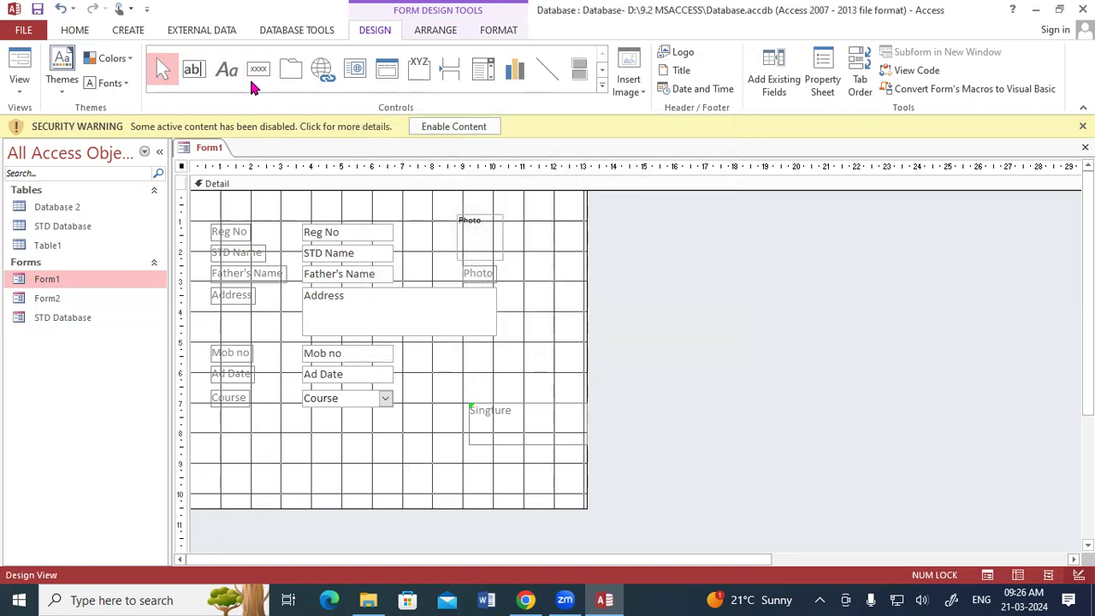
{"action": "left_click", "coordinate": [259, 69]}
{"action": "left_click_drag", "start_coordinate": [221, 433], "coordinate": [250, 463]}
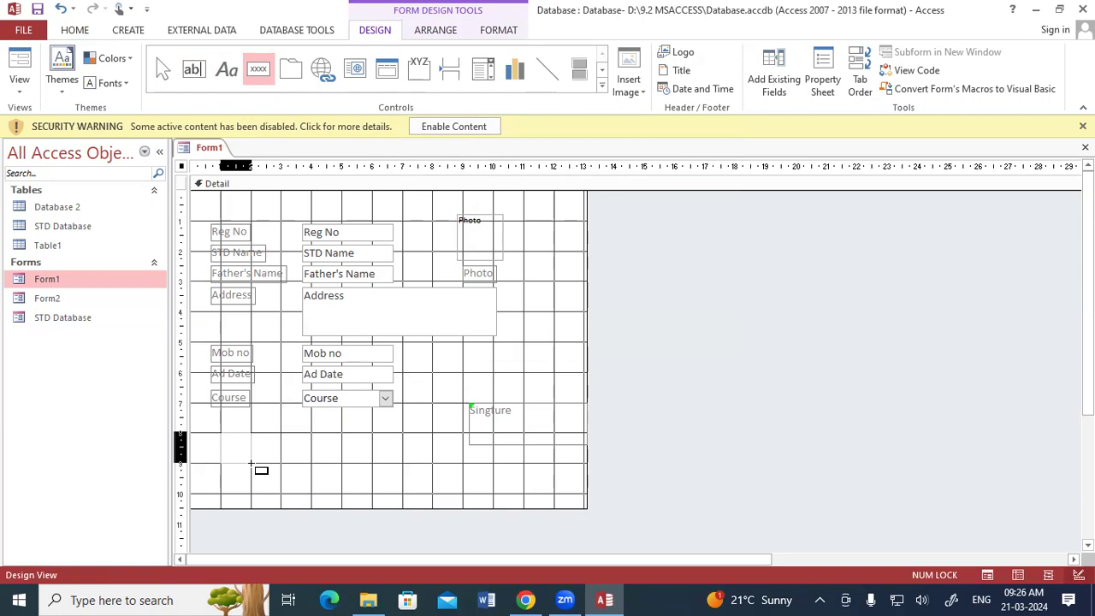
{"action": "left_click_drag", "start_coordinate": [251, 463], "coordinate": [251, 463]}
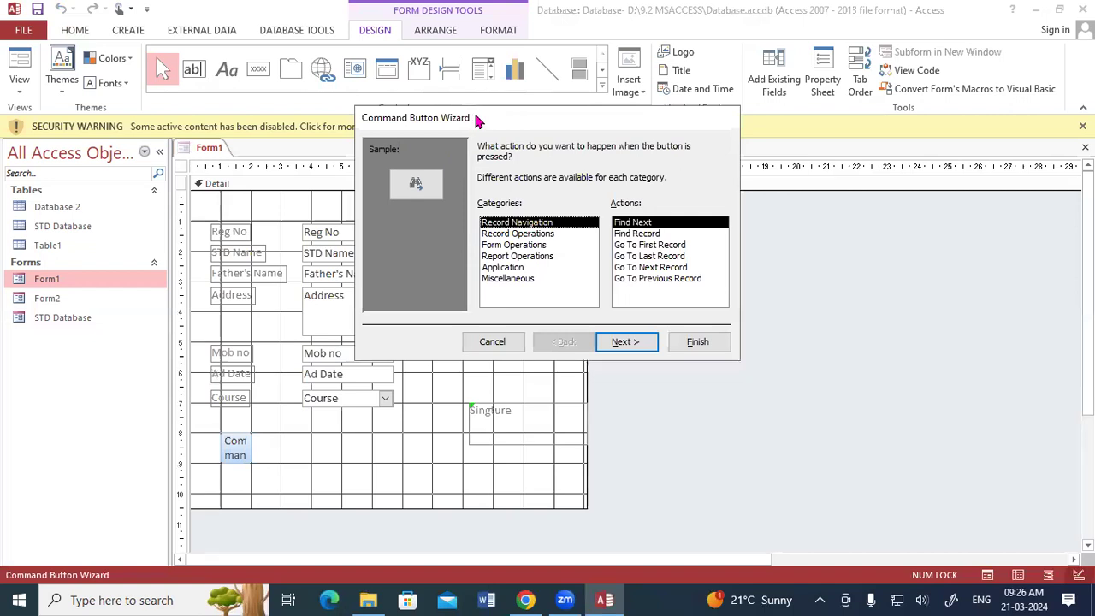
Step: Browse the wizard's action categories, then choose Record Navigation with Go To First Record
{"action": "left_click_drag", "start_coordinate": [476, 118], "coordinate": [504, 97]}
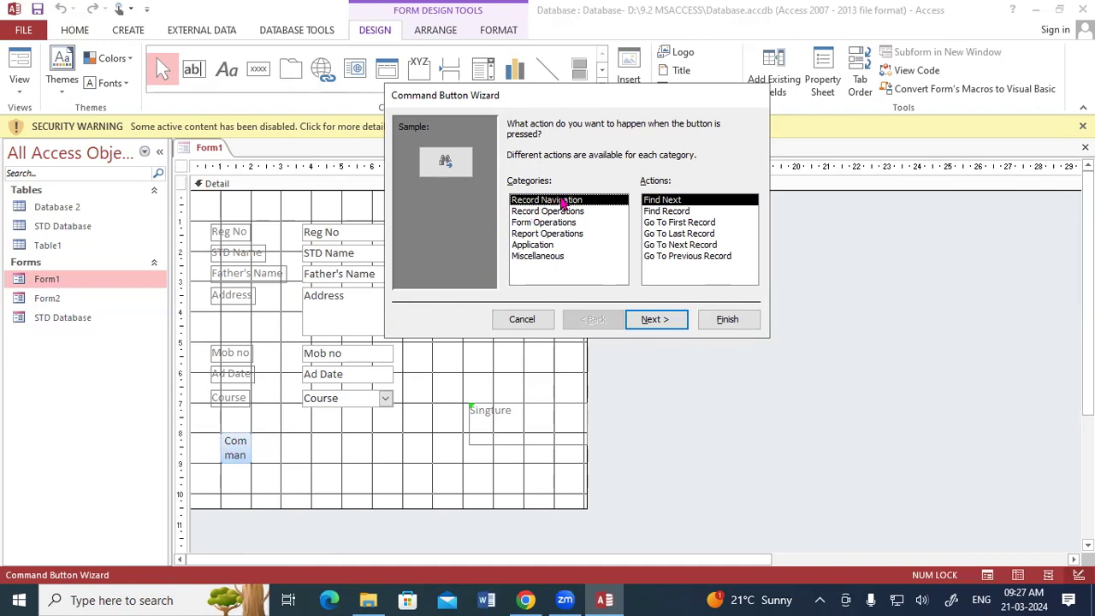
{"action": "left_click", "coordinate": [561, 212]}
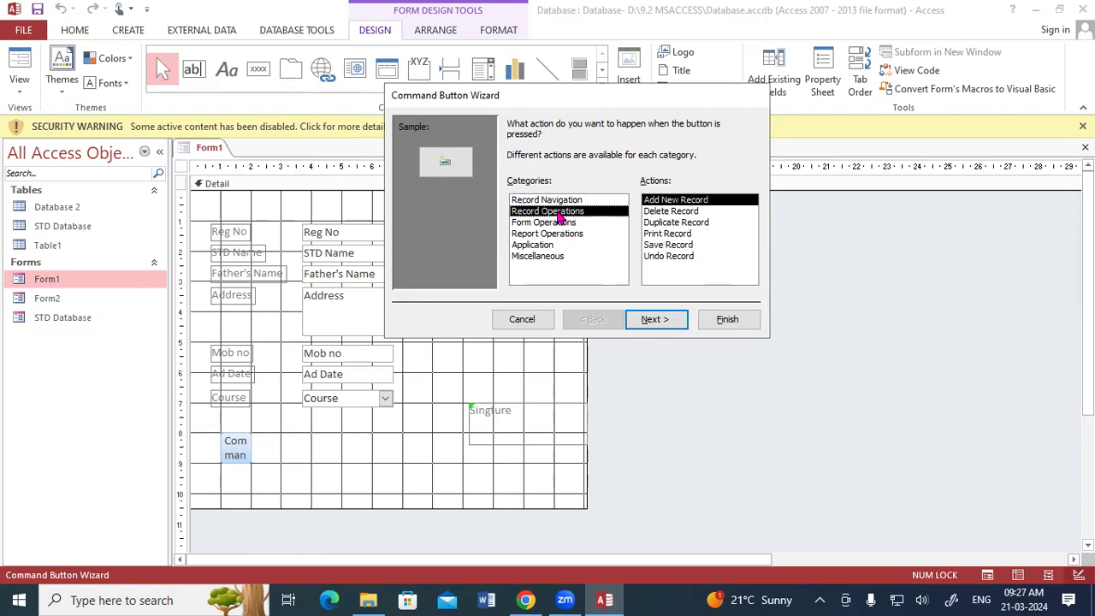
{"action": "left_click", "coordinate": [541, 224]}
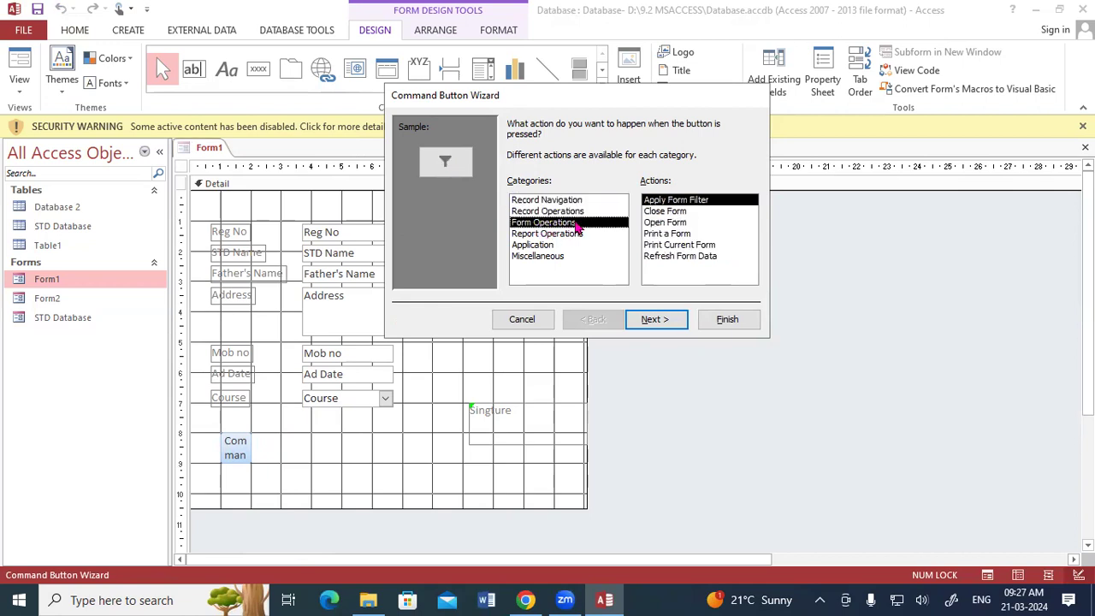
{"action": "left_click", "coordinate": [534, 235]}
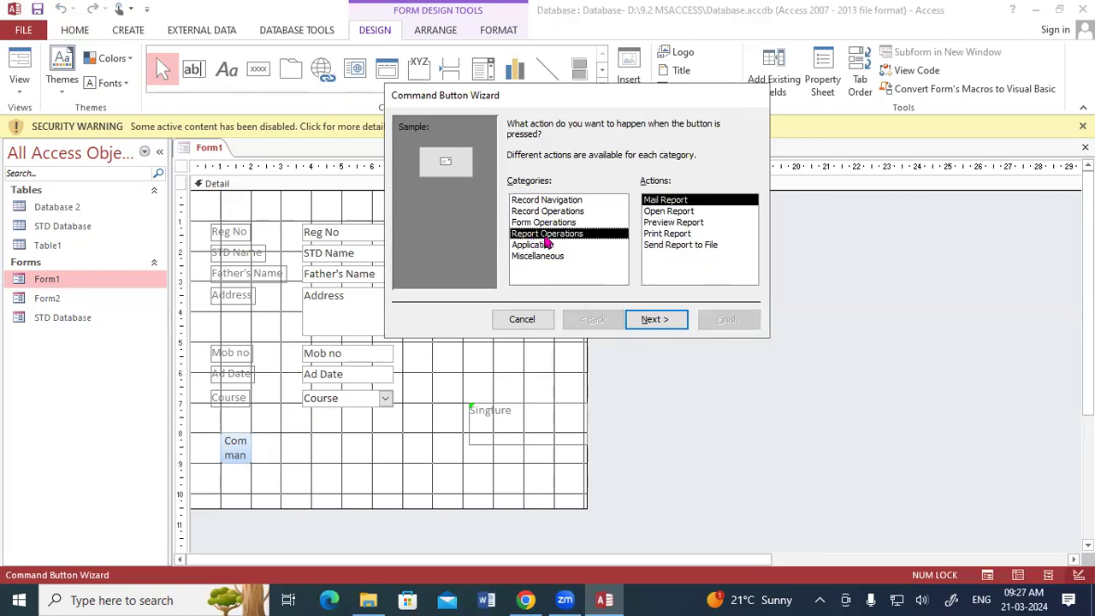
{"action": "left_click", "coordinate": [542, 246]}
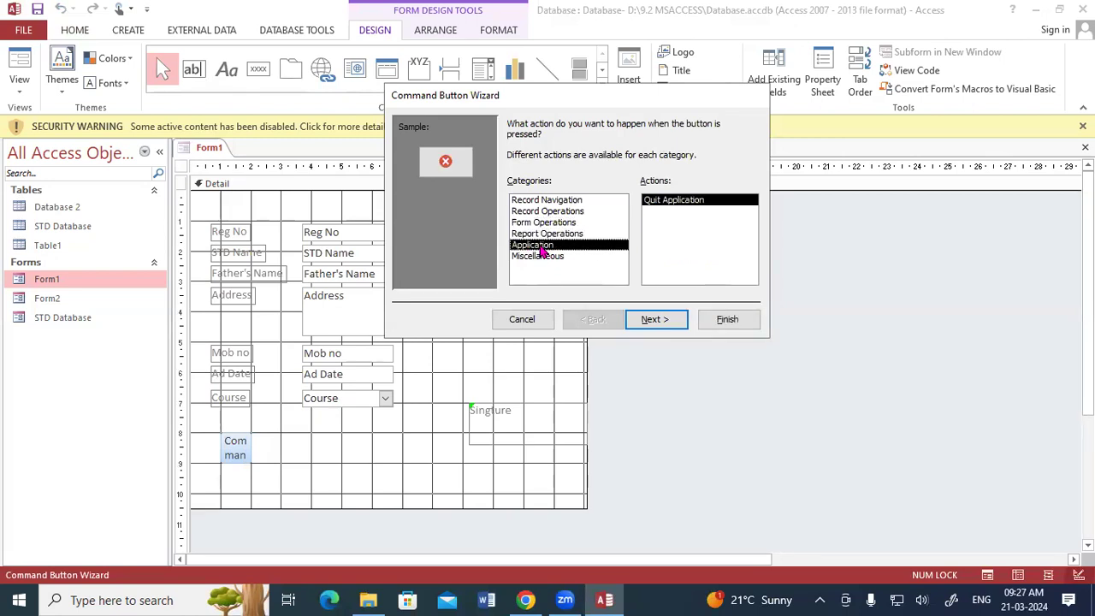
{"action": "left_click", "coordinate": [541, 256]}
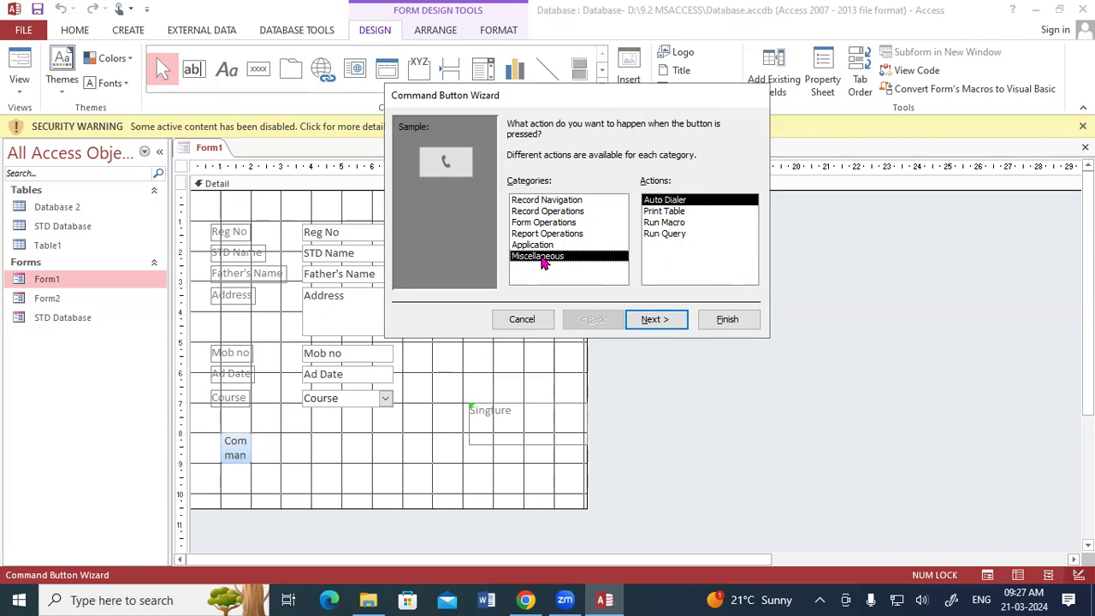
{"action": "left_click", "coordinate": [539, 202]}
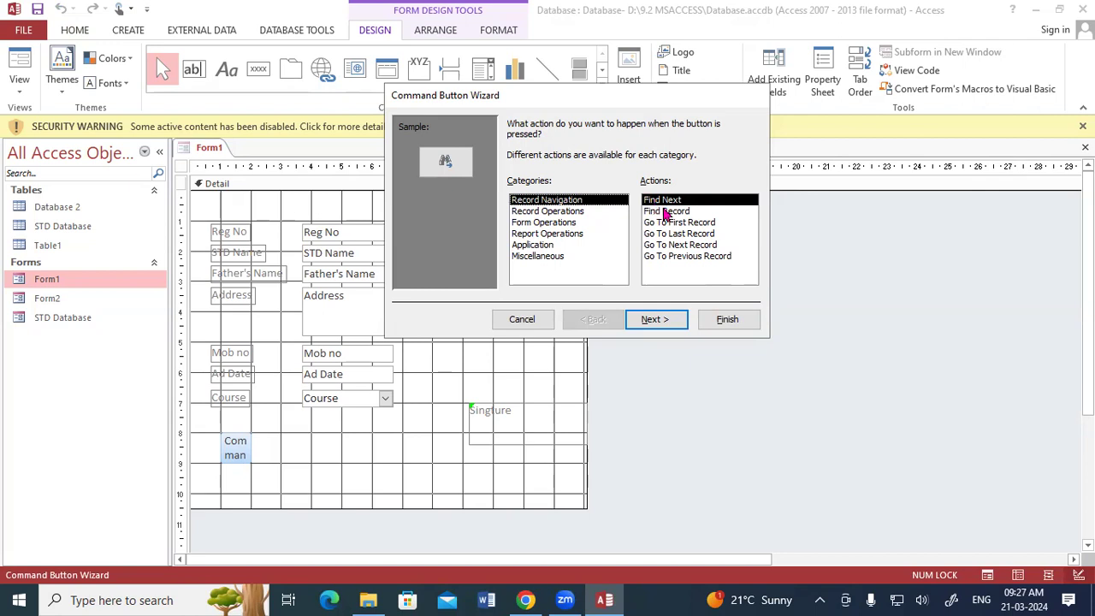
{"action": "left_click", "coordinate": [666, 213]}
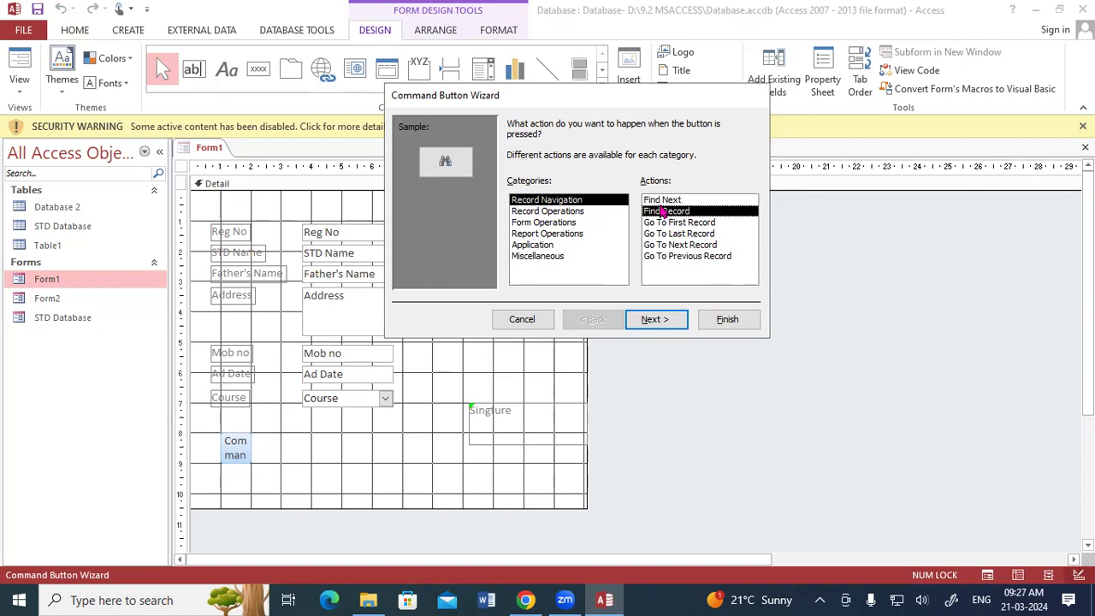
{"action": "left_click", "coordinate": [664, 224]}
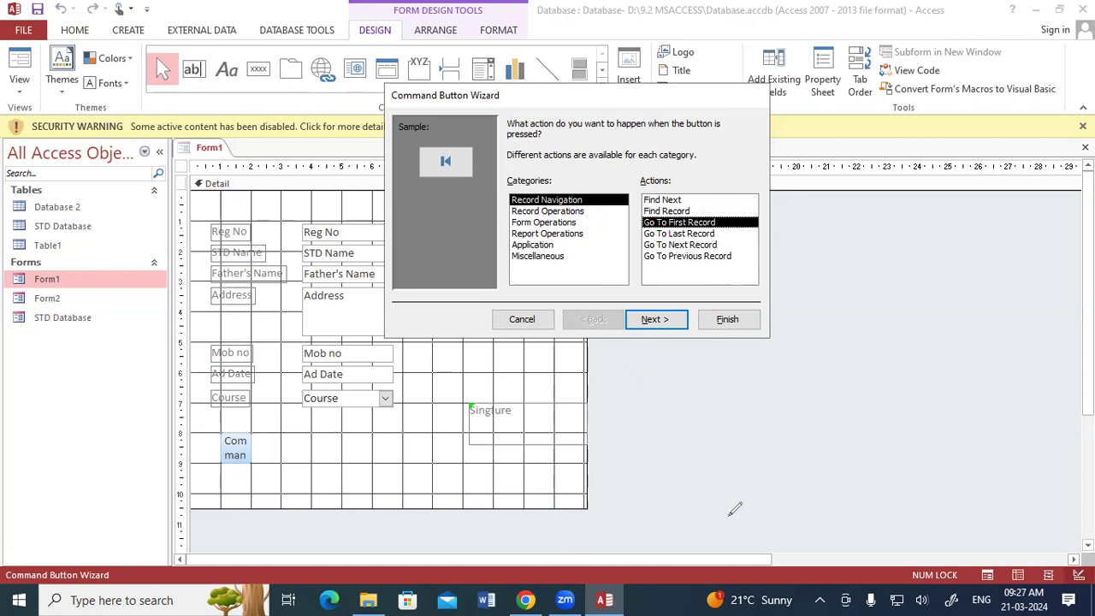
Step: In the Command Button Wizard, pick Record Navigation with the Go To First Record action
{"action": "left_click_drag", "start_coordinate": [524, 369], "coordinate": [525, 409]}
{"action": "left_click_drag", "start_coordinate": [558, 369], "coordinate": [556, 371]}
{"action": "left_click_drag", "start_coordinate": [597, 351], "coordinate": [596, 353]}
{"action": "left_click_drag", "start_coordinate": [522, 435], "coordinate": [637, 387]}
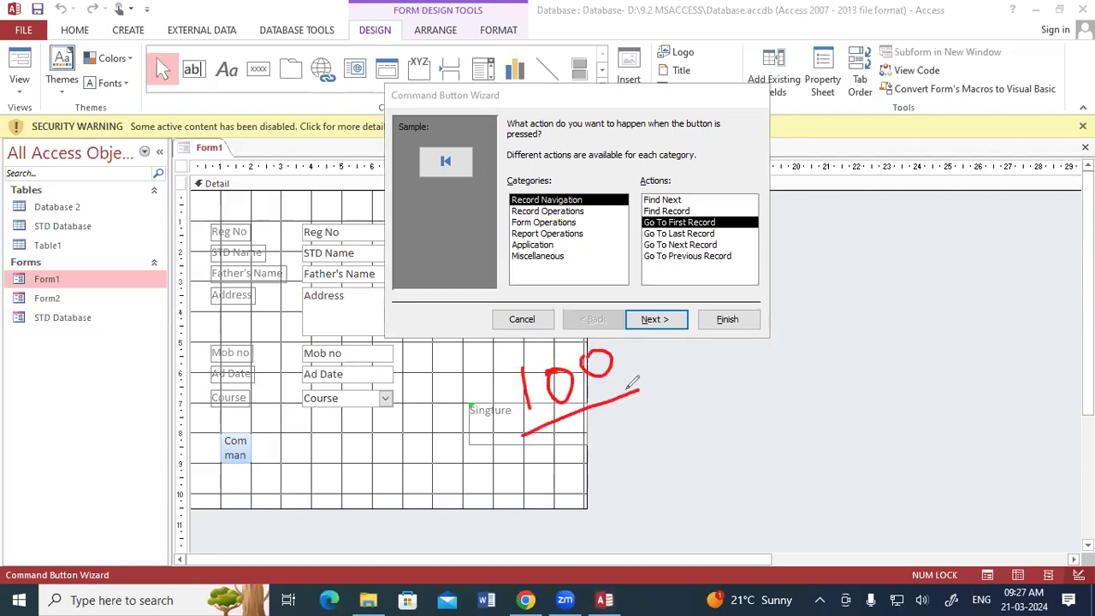
{"action": "mouse_move", "coordinate": [791, 344]}
{"action": "left_mouse_down"}
{"action": "mouse_move", "coordinate": [796, 401]}
{"action": "mouse_move", "coordinate": [765, 370]}
{"action": "mouse_move", "coordinate": [825, 361]}
{"action": "left_mouse_up"}
{"action": "left_click_drag", "start_coordinate": [835, 342], "coordinate": [838, 342]}
{"action": "mouse_move", "coordinate": [834, 192]}
{"action": "left_mouse_down"}
{"action": "mouse_move", "coordinate": [835, 229]}
{"action": "mouse_move", "coordinate": [833, 192]}
{"action": "mouse_move", "coordinate": [850, 214]}
{"action": "mouse_move", "coordinate": [828, 173]}
{"action": "left_mouse_up"}
{"action": "mouse_move", "coordinate": [736, 185]}
{"action": "left_mouse_down"}
{"action": "mouse_move", "coordinate": [715, 221]}
{"action": "mouse_move", "coordinate": [737, 212]}
{"action": "mouse_move", "coordinate": [717, 233]}
{"action": "left_mouse_up"}
{"action": "left_click_drag", "start_coordinate": [717, 233], "coordinate": [731, 241]}
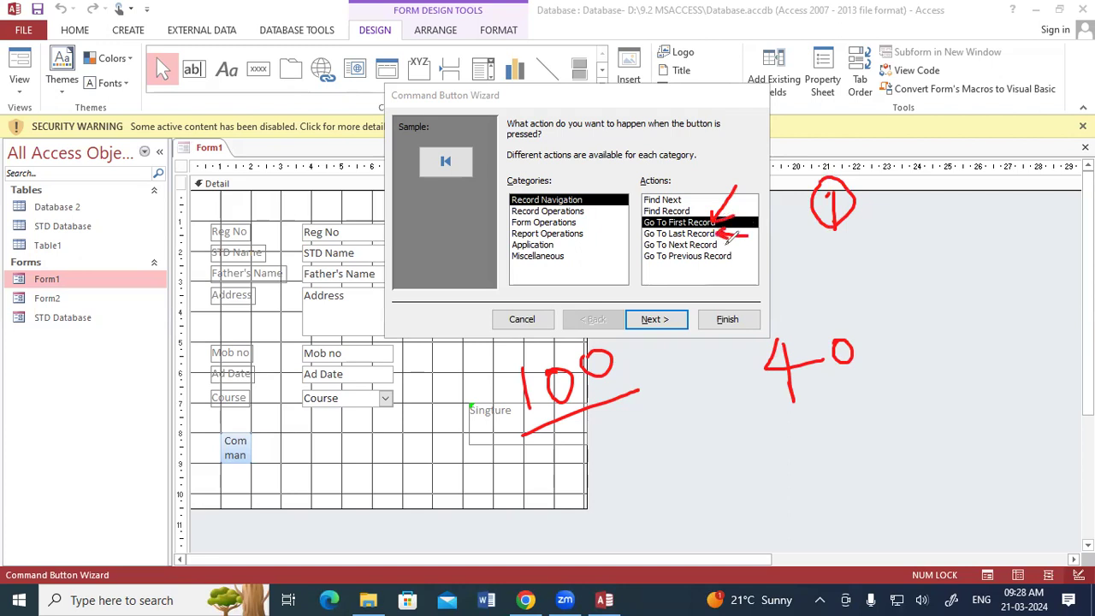
{"action": "left_click_drag", "start_coordinate": [526, 428], "coordinate": [609, 394]}
{"action": "left_click_drag", "start_coordinate": [794, 398], "coordinate": [865, 363]}
{"action": "left_click_drag", "start_coordinate": [512, 433], "coordinate": [592, 395]}
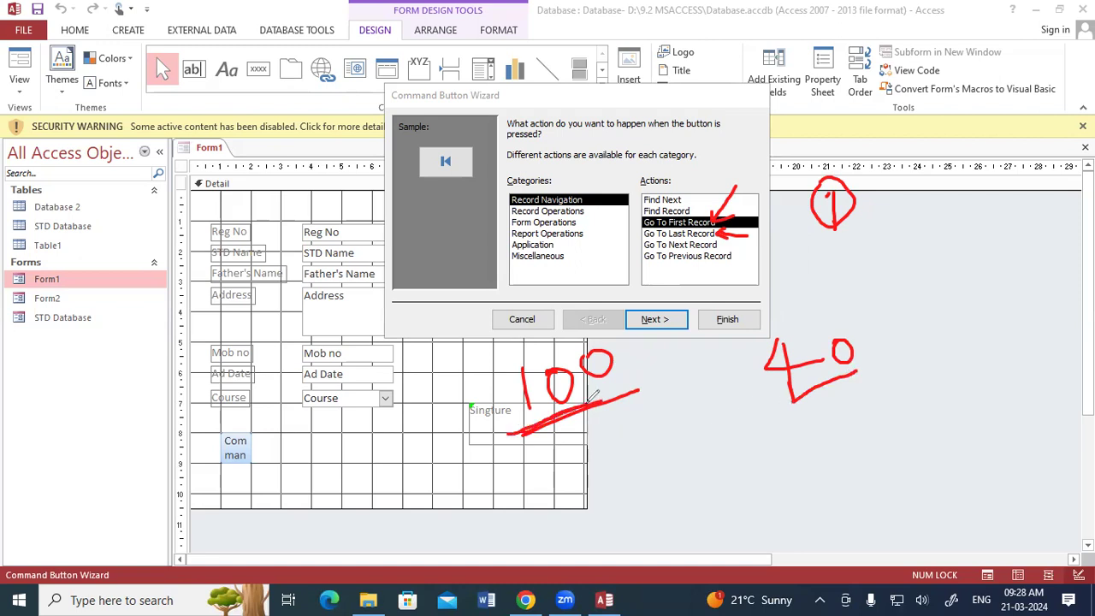
{"action": "mouse_move", "coordinate": [562, 262]}
{"action": "left_mouse_down"}
{"action": "mouse_move", "coordinate": [635, 232]}
{"action": "mouse_move", "coordinate": [629, 225]}
{"action": "mouse_move", "coordinate": [632, 245]}
{"action": "left_mouse_up"}
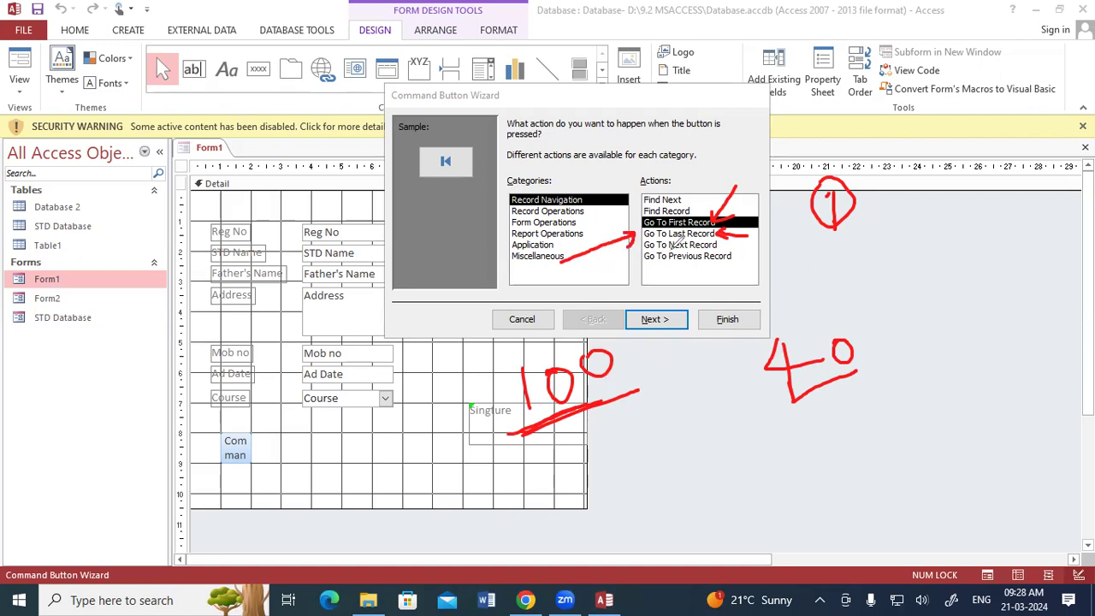
{"action": "mouse_move", "coordinate": [877, 336]}
{"action": "left_mouse_down"}
{"action": "mouse_move", "coordinate": [911, 319]}
{"action": "mouse_move", "coordinate": [911, 333]}
{"action": "left_mouse_up"}
{"action": "mouse_move", "coordinate": [928, 289]}
{"action": "left_mouse_down"}
{"action": "mouse_move", "coordinate": [932, 305]}
{"action": "mouse_move", "coordinate": [950, 283]}
{"action": "mouse_move", "coordinate": [966, 295]}
{"action": "mouse_move", "coordinate": [992, 239]}
{"action": "mouse_move", "coordinate": [1023, 267]}
{"action": "mouse_move", "coordinate": [956, 324]}
{"action": "mouse_move", "coordinate": [948, 319]}
{"action": "mouse_move", "coordinate": [882, 403]}
{"action": "mouse_move", "coordinate": [852, 392]}
{"action": "left_mouse_up"}
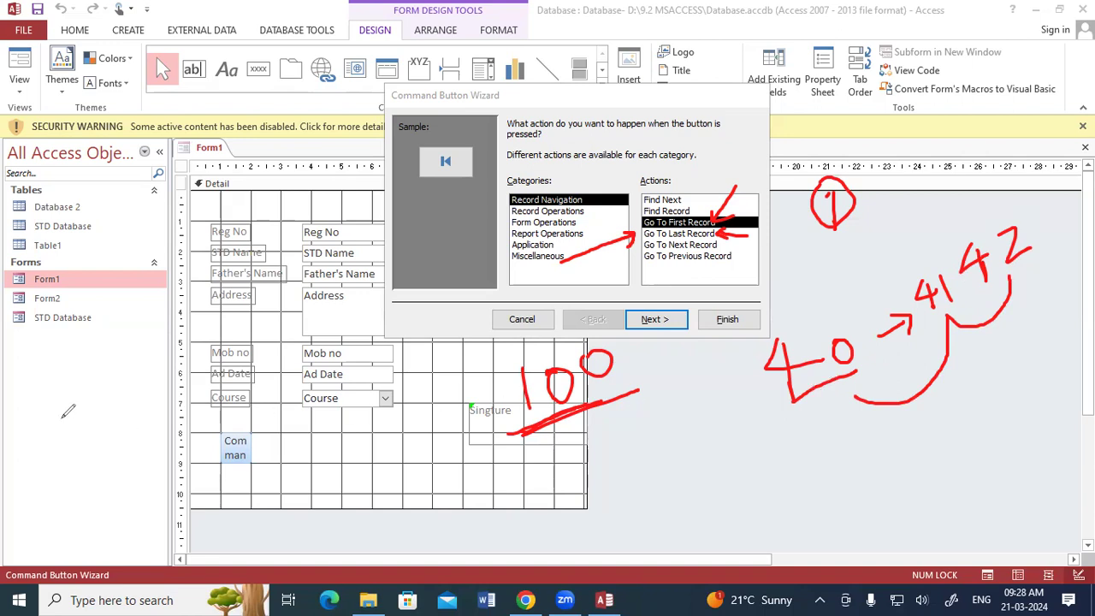
{"action": "key", "text": "e"}
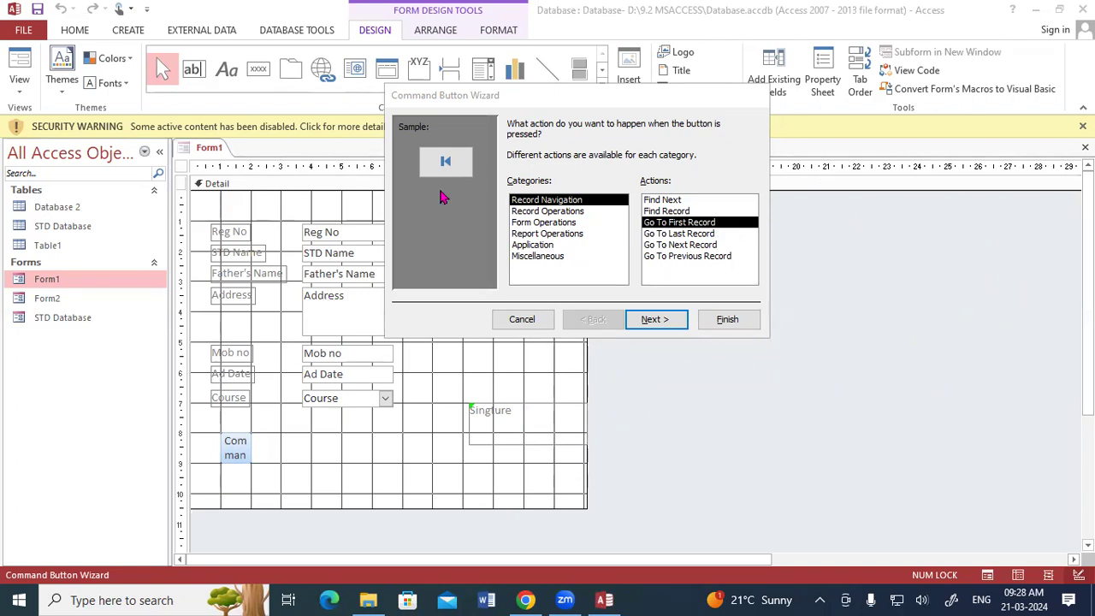
{"action": "left_click", "coordinate": [670, 224]}
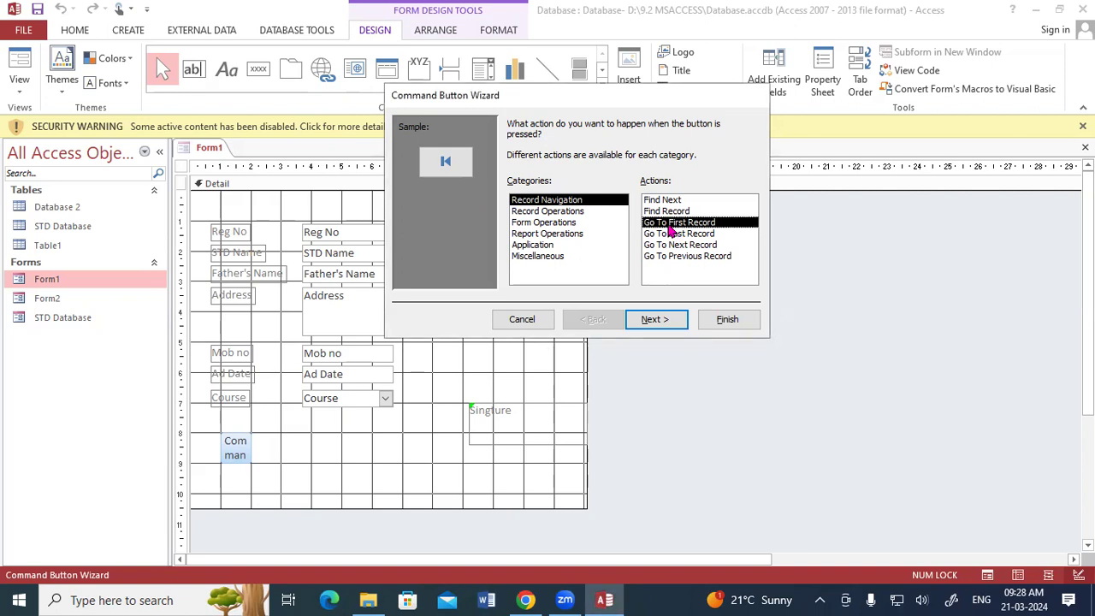
Step: On the appearance page, lower the wizard and try the Text, Picture and Arrow Up options
{"action": "left_click", "coordinate": [657, 322]}
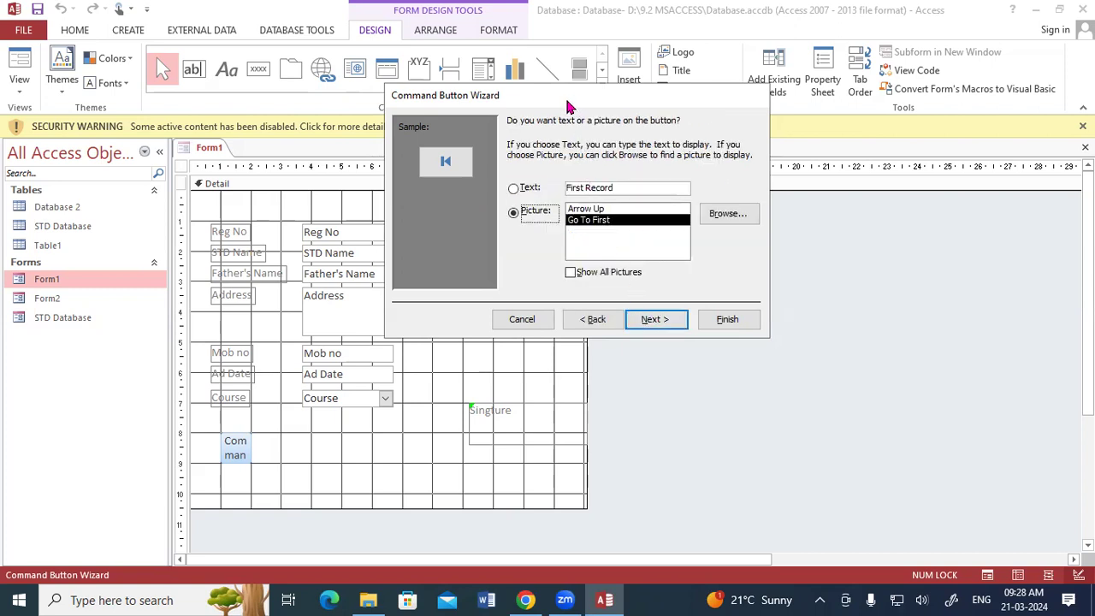
{"action": "left_click_drag", "start_coordinate": [570, 106], "coordinate": [564, 292]}
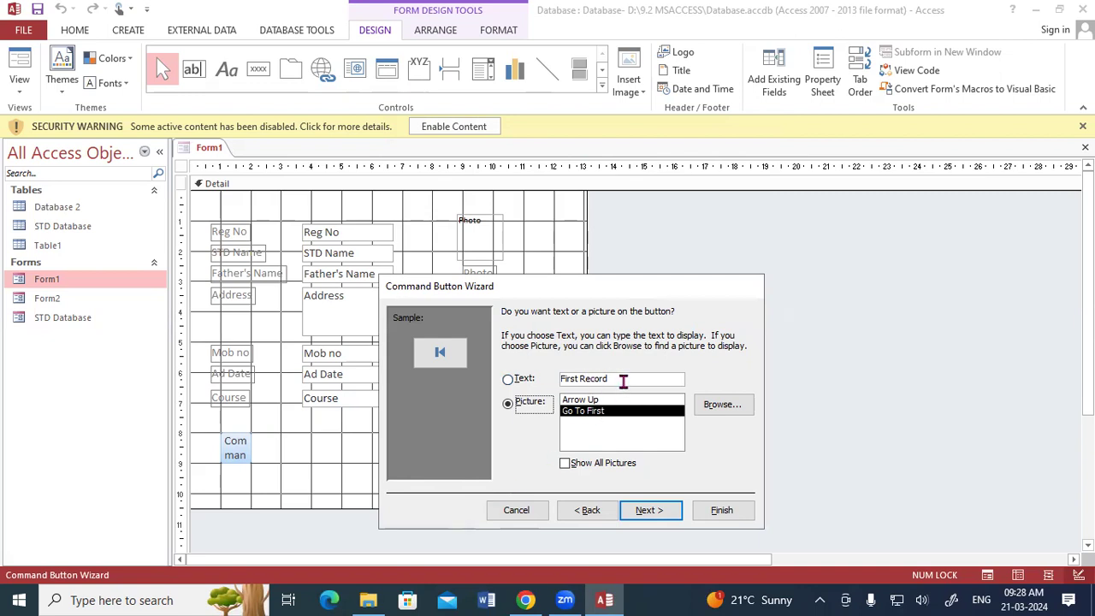
{"action": "left_click", "coordinate": [509, 379]}
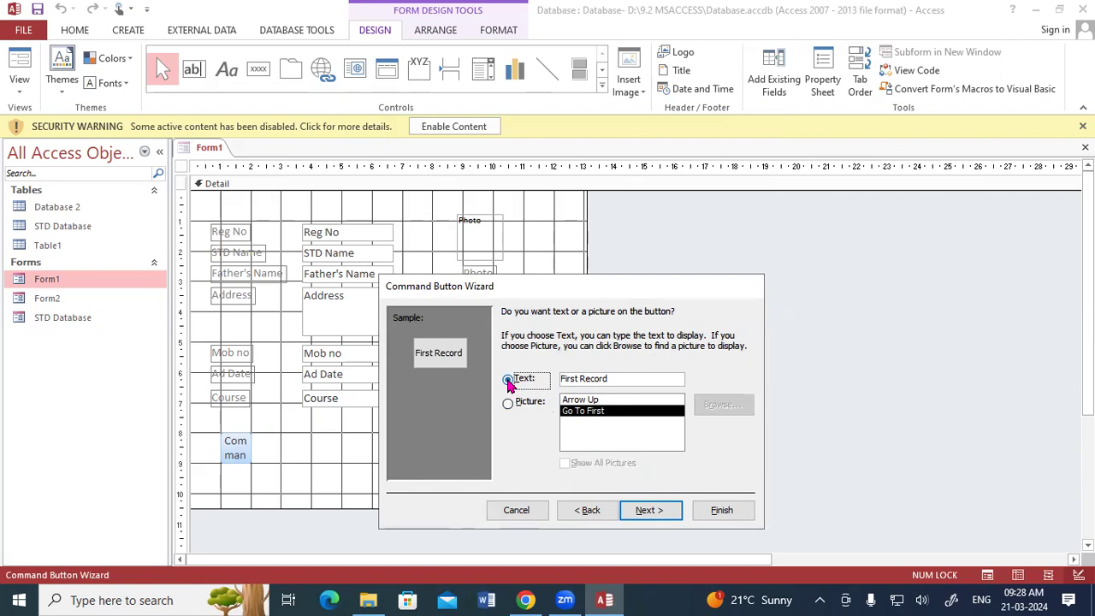
{"action": "left_click", "coordinate": [508, 403]}
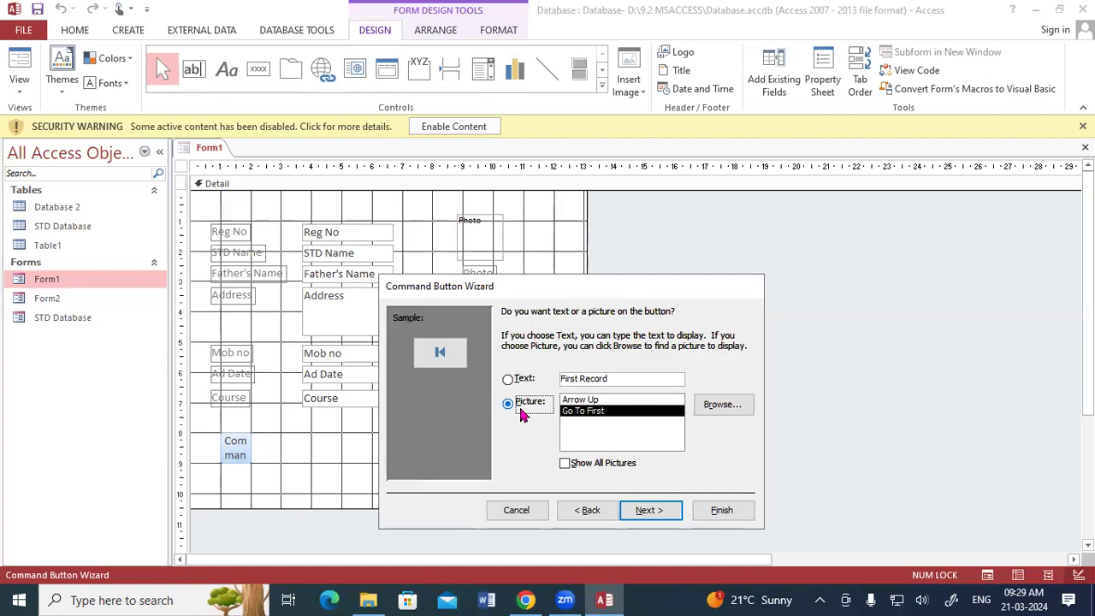
{"action": "left_click", "coordinate": [591, 399]}
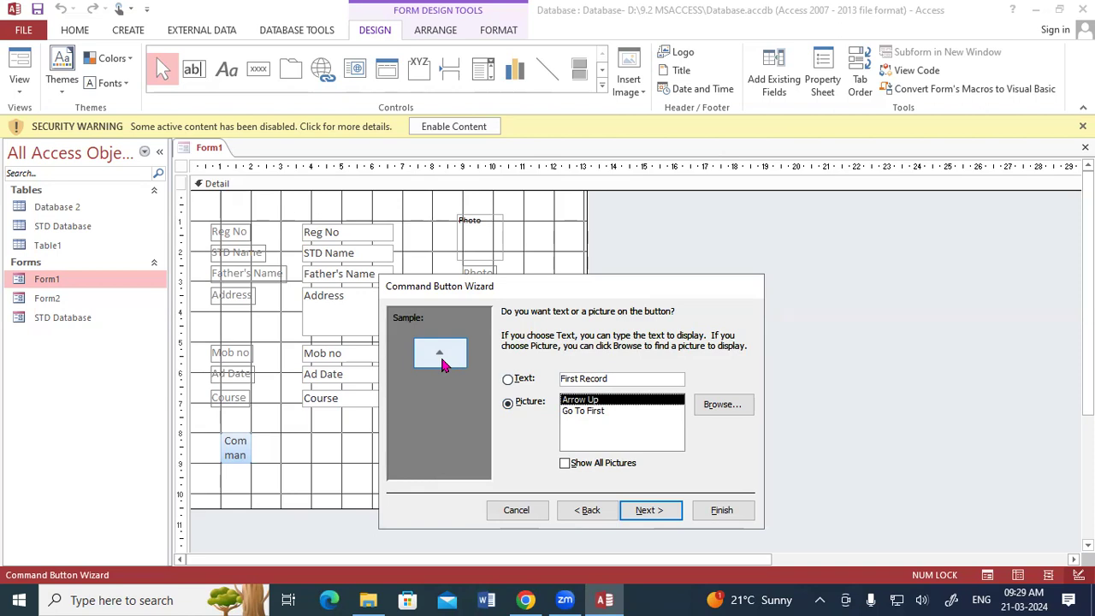
Step: Try a text caption, replacing 'First Record' with 'Pappu' and then clearing it
{"action": "left_click", "coordinate": [508, 382]}
{"action": "left_click_drag", "start_coordinate": [630, 380], "coordinate": [532, 385]}
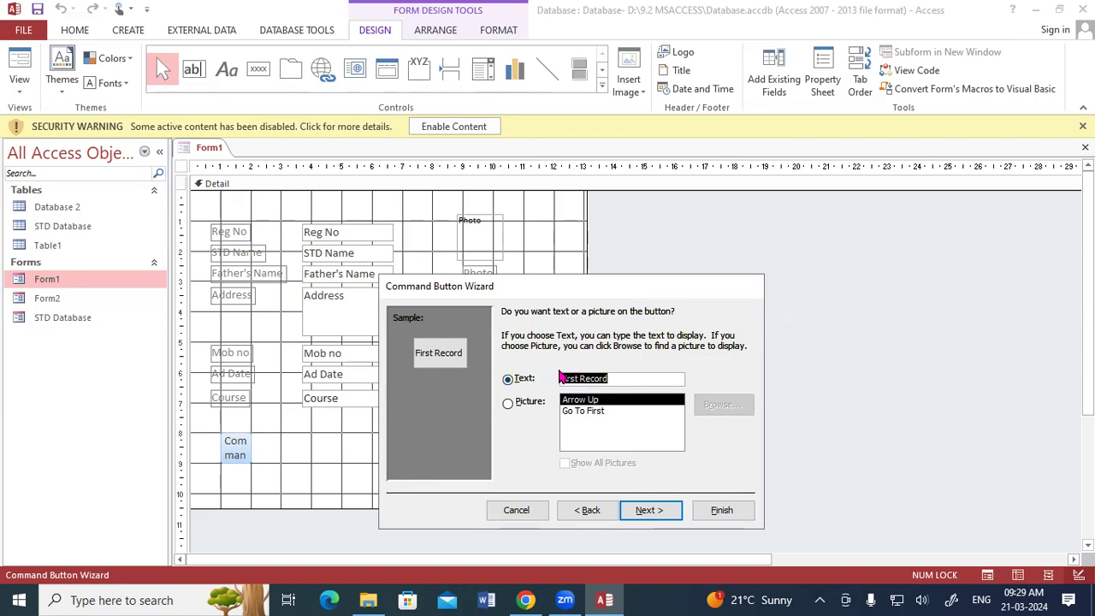
{"action": "key", "text": "BackSpace"}
{"action": "type", "text": "Pappu"}
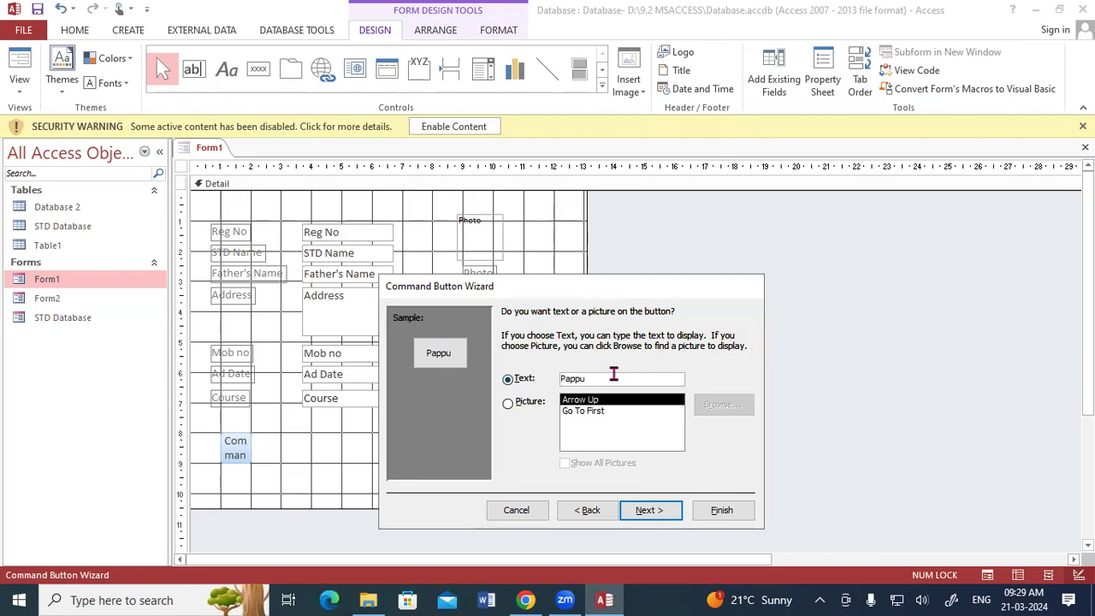
{"action": "key", "text": "BackSpace"}
{"action": "key", "text": "BackSpace"}
{"action": "key", "text": "BackSpace"}
{"action": "key", "text": "BackSpace"}
{"action": "key", "text": "BackSpace"}
Step: Settle on Picture with the Go To First image for the button
{"action": "left_click", "coordinate": [509, 404]}
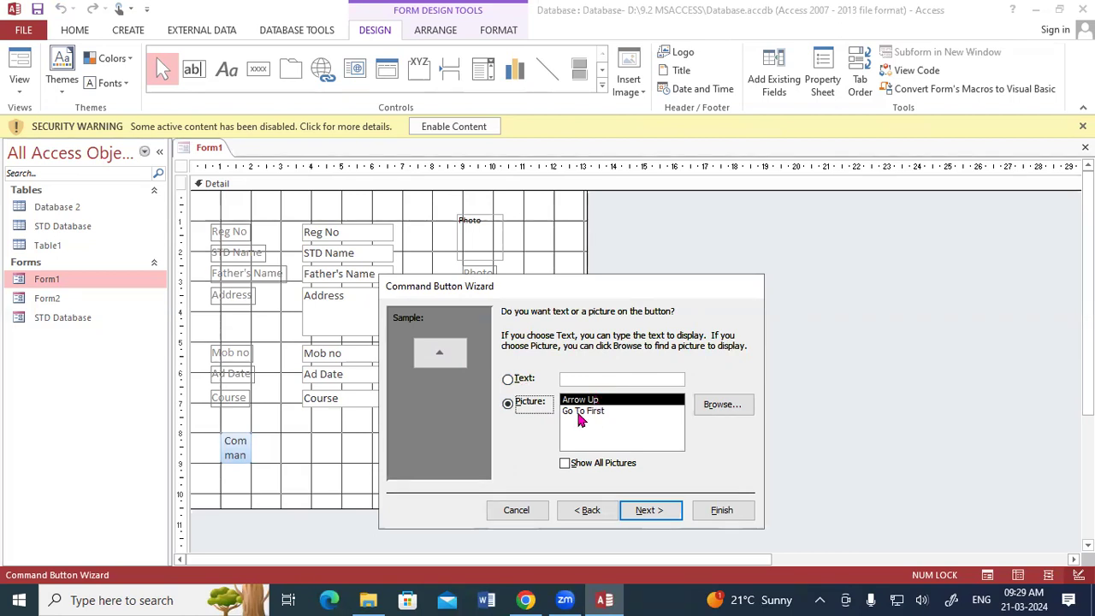
{"action": "left_click", "coordinate": [582, 414]}
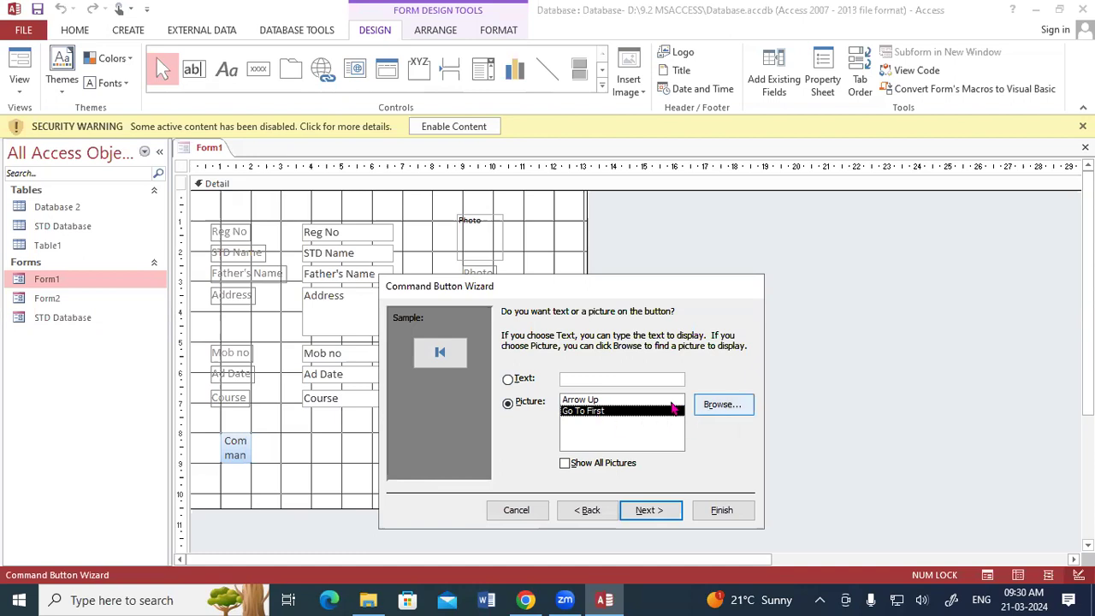
{"action": "left_click", "coordinate": [510, 379]}
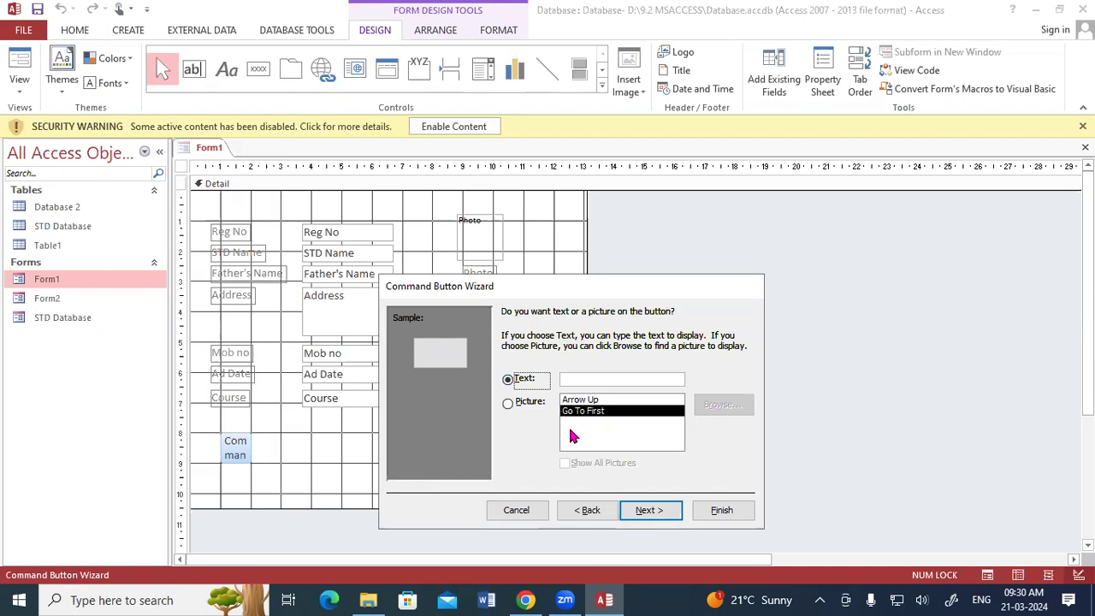
{"action": "left_click", "coordinate": [511, 405]}
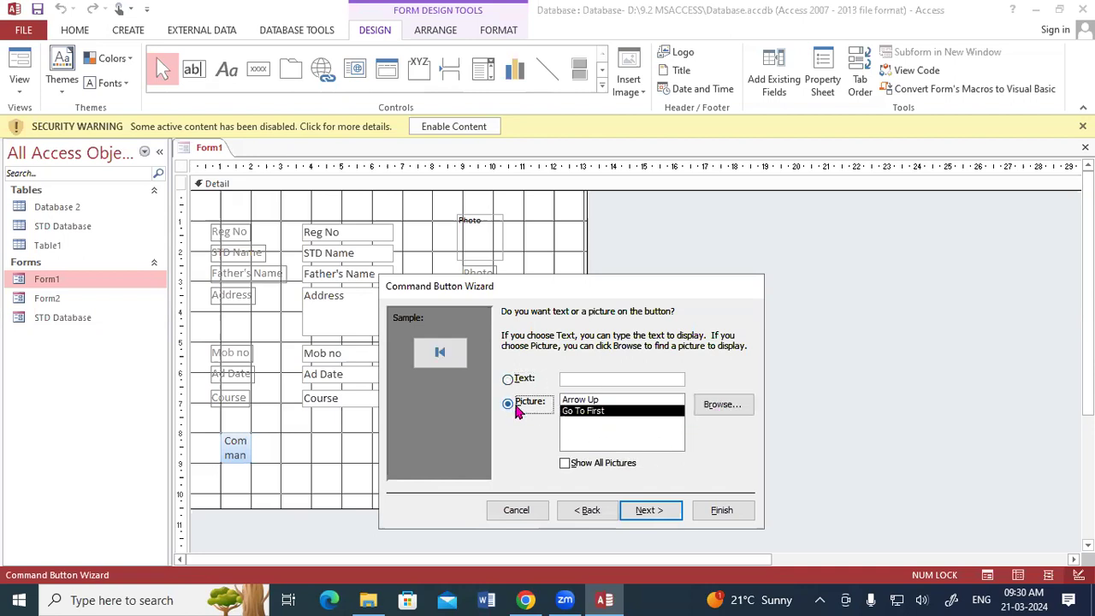
Step: Abandon browsing for a custom picture and cancel the Command Button Wizard
{"action": "left_click", "coordinate": [708, 416]}
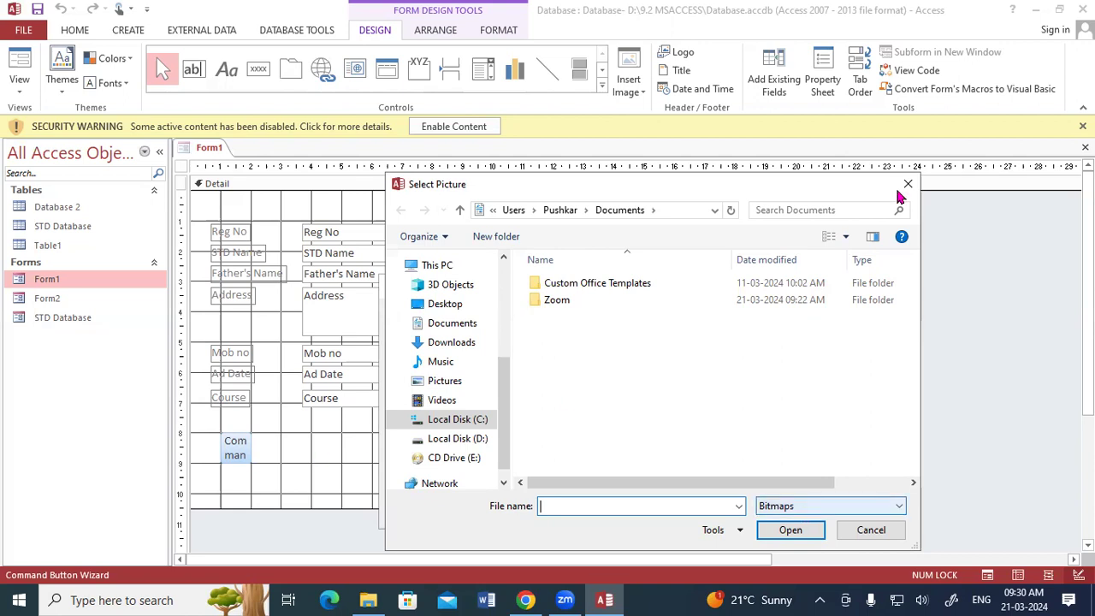
{"action": "key", "text": "Escape"}
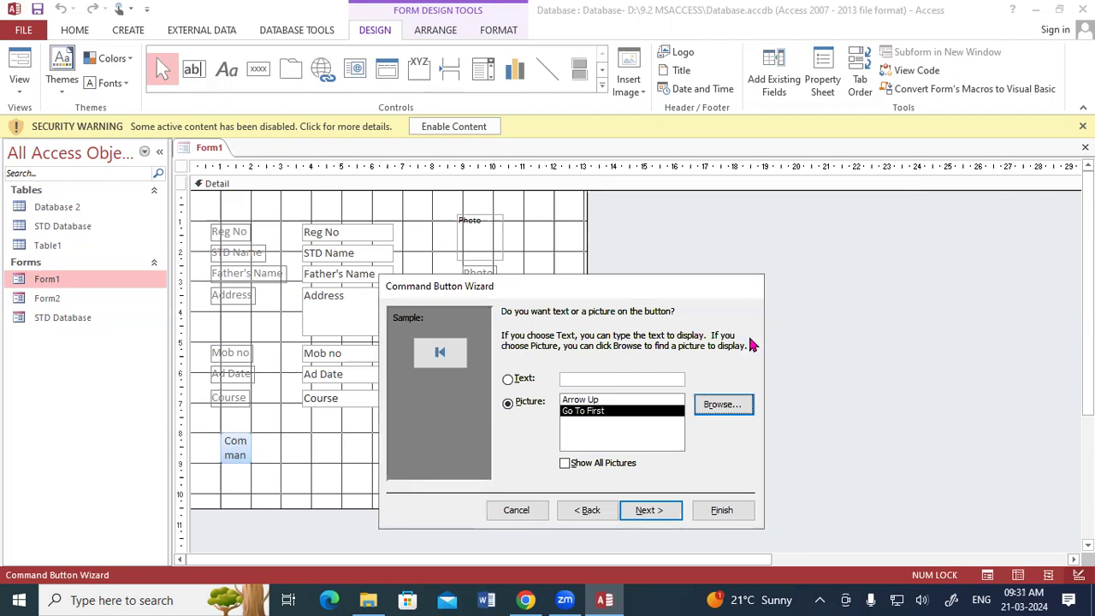
{"action": "left_click", "coordinate": [529, 512]}
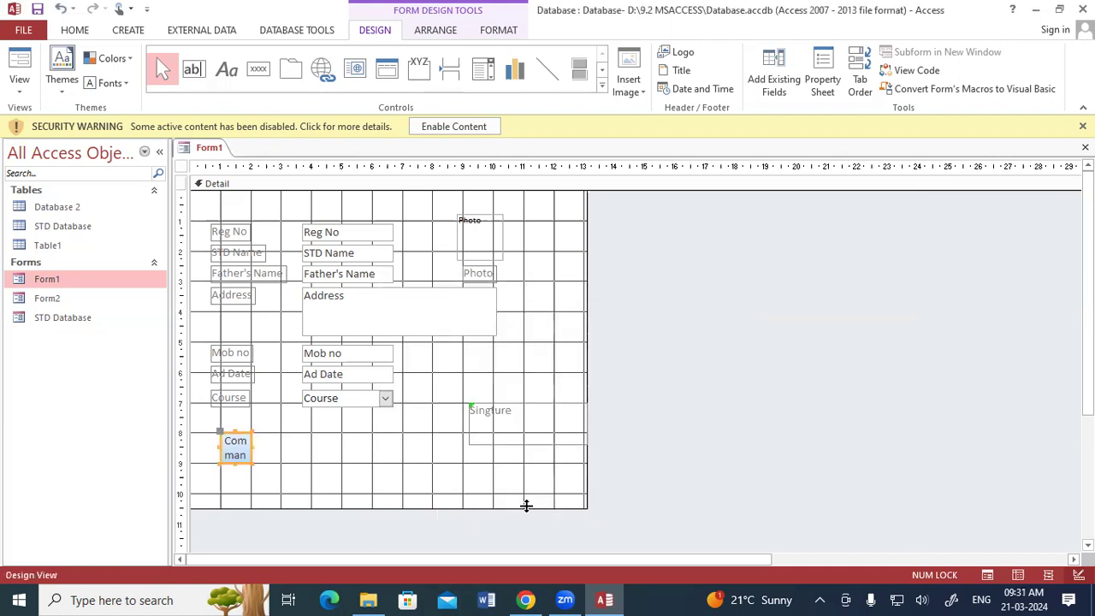
Step: Delete the unfinished button from Form1, minimize Access and open Chrome
{"action": "key", "text": "Delete"}
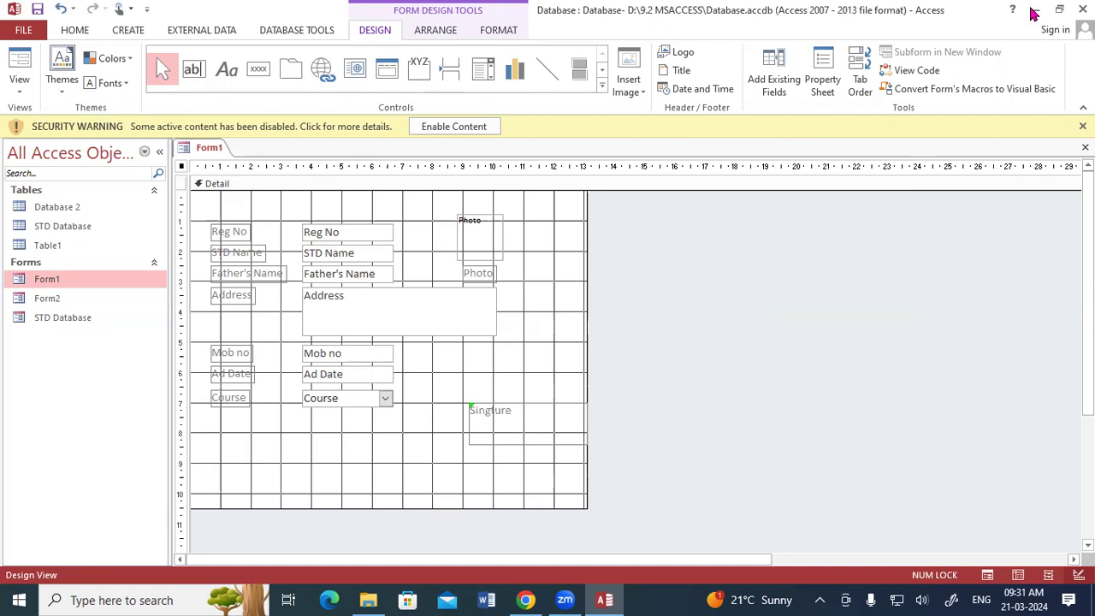
{"action": "left_click", "coordinate": [1034, 10]}
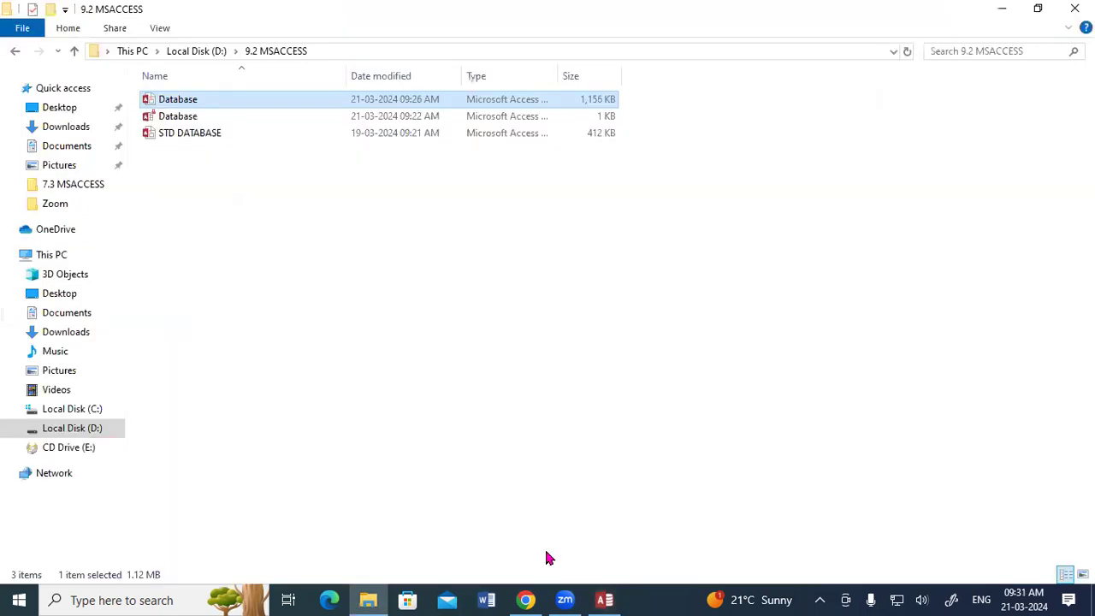
{"action": "left_click", "coordinate": [526, 599]}
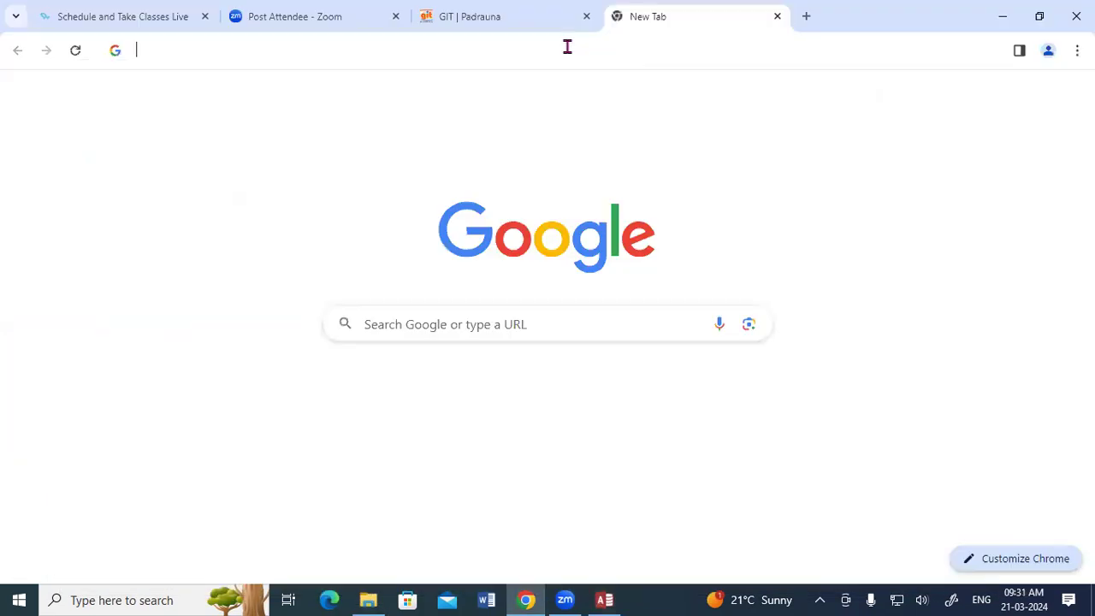
Step: Search Google for 'logo im' and scroll through the Images results
{"action": "left_click", "coordinate": [568, 46]}
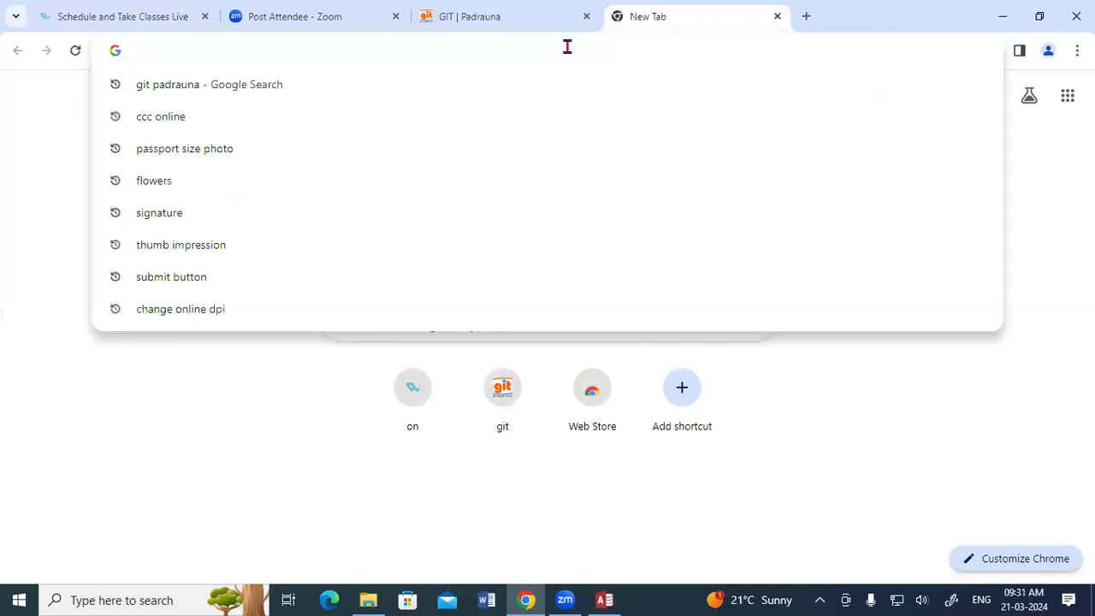
{"action": "type", "text": "logo"}
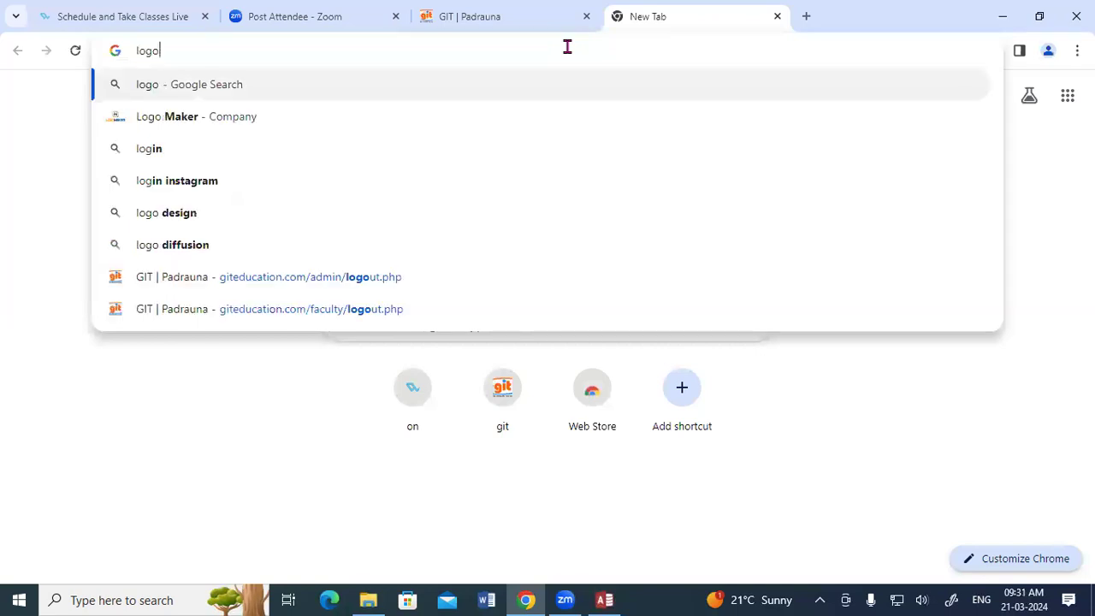
{"action": "type", "text": " im"}
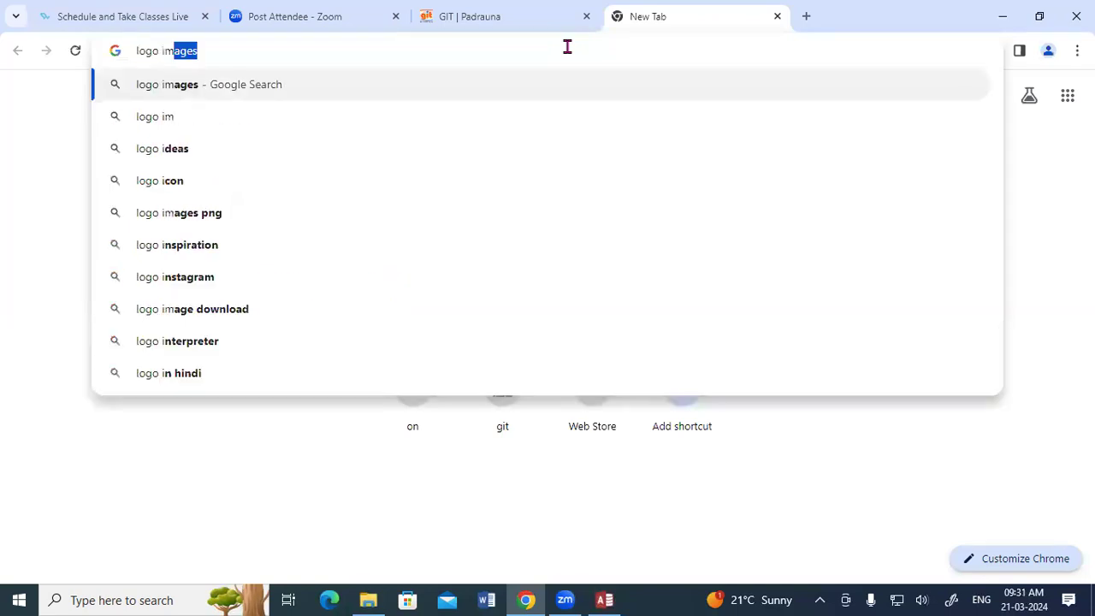
{"action": "key", "text": "Return"}
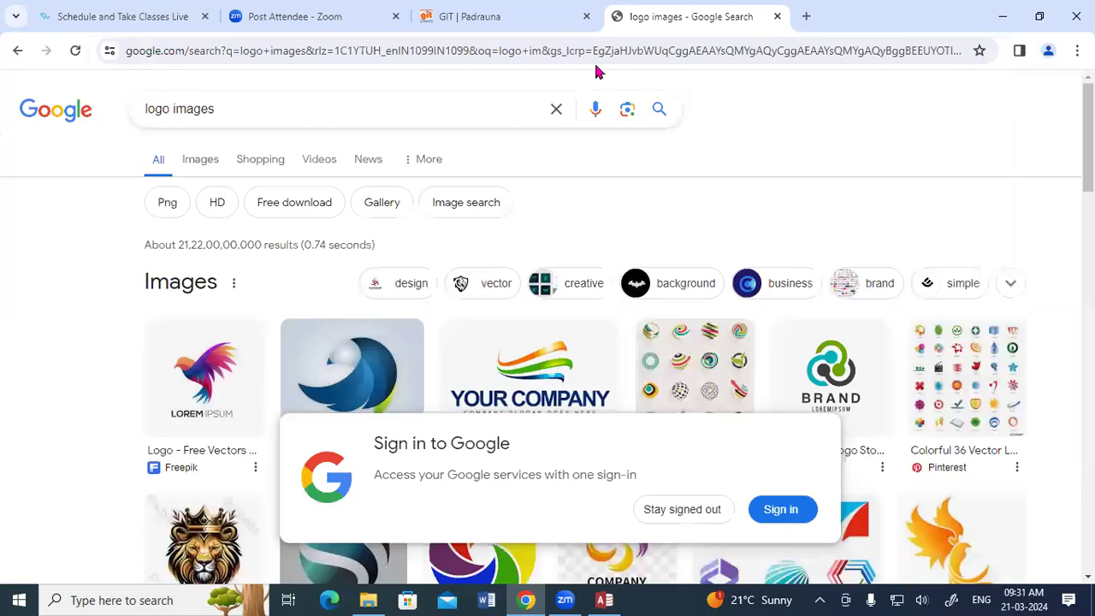
{"action": "left_click", "coordinate": [200, 163]}
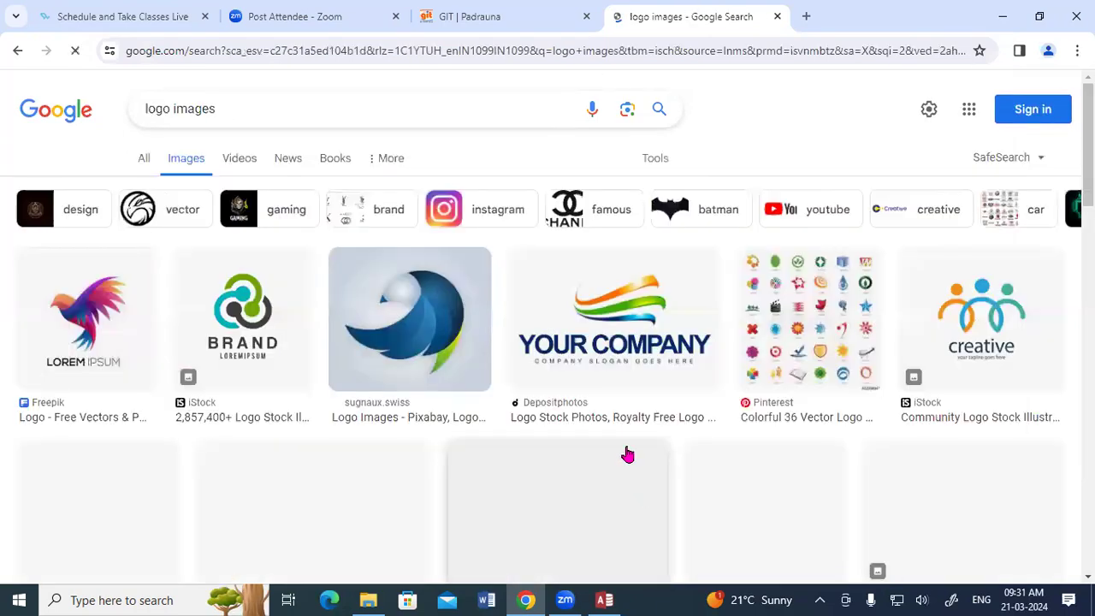
{"action": "scroll", "coordinate": [628, 454], "scroll_direction": "down", "scroll_amount": 2}
{"action": "scroll", "coordinate": [627, 454], "scroll_direction": "down", "scroll_amount": 2}
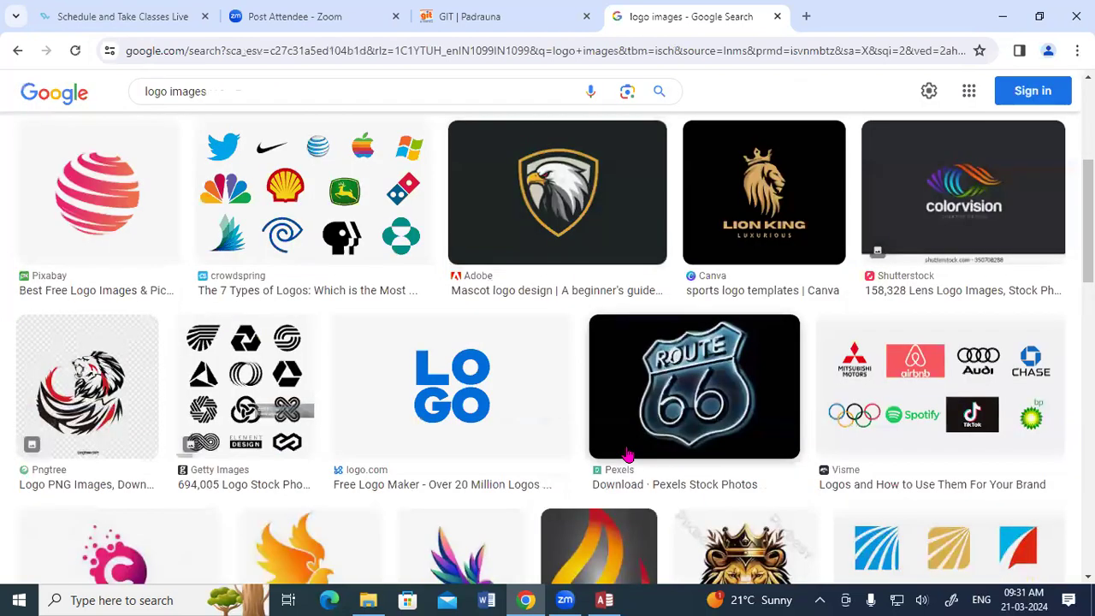
Step: Save the red striped sphere logo to the Desktop as 'logo', then return to Access
{"action": "right_click", "coordinate": [91, 195]}
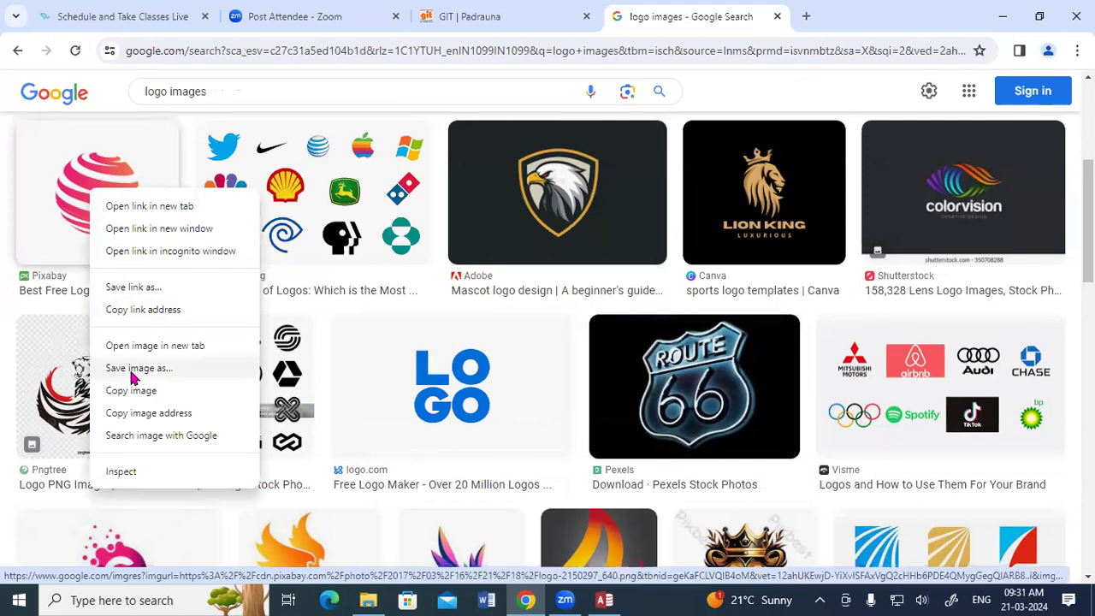
{"action": "left_click", "coordinate": [132, 370]}
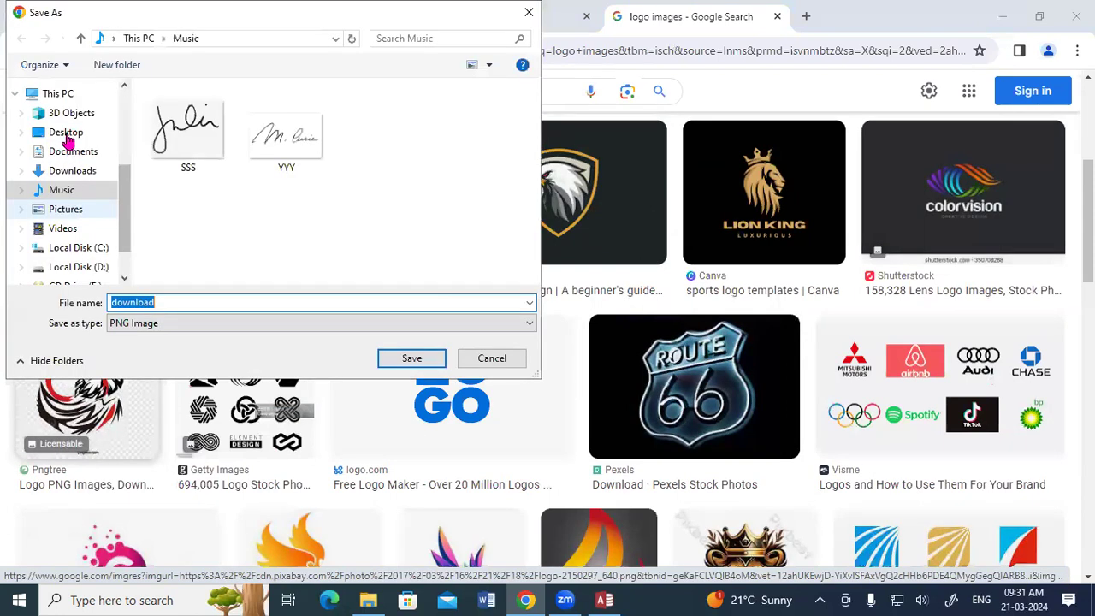
{"action": "left_click", "coordinate": [66, 135]}
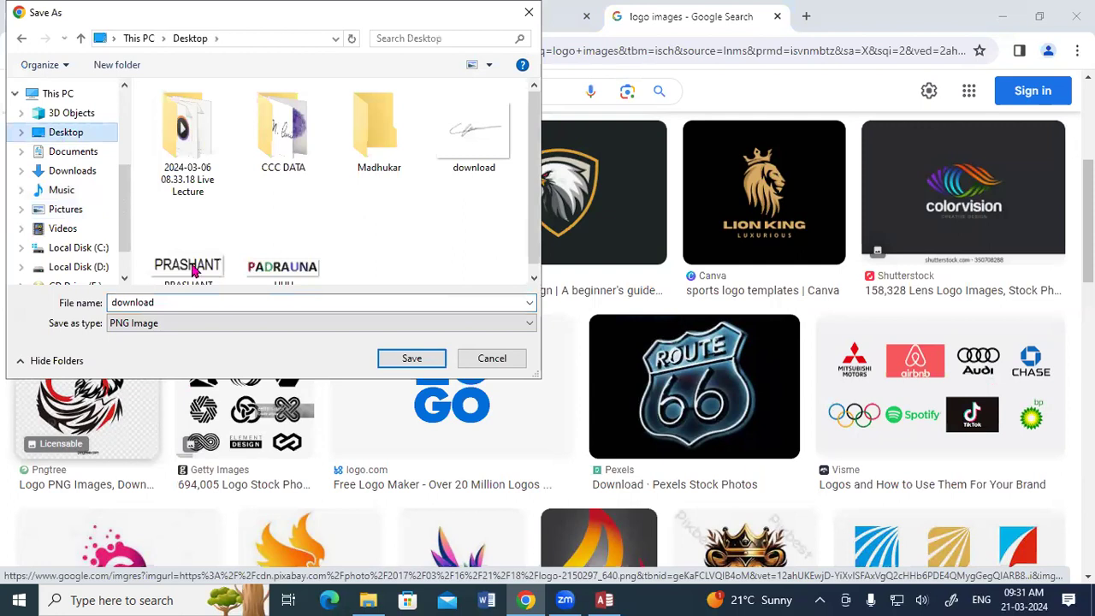
{"action": "left_click", "coordinate": [409, 359]}
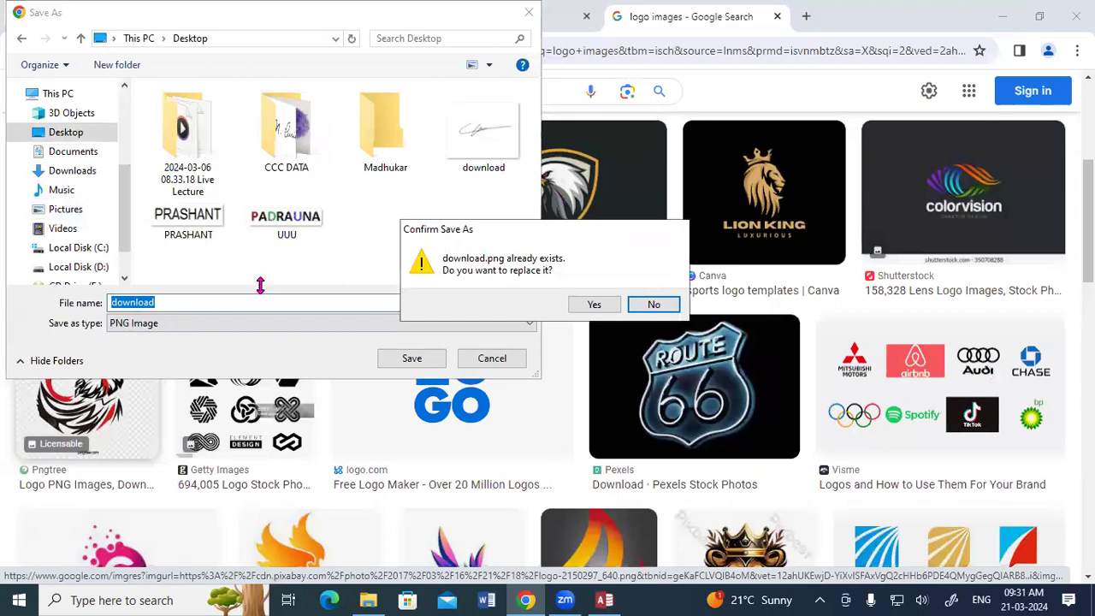
{"action": "key", "text": "Escape"}
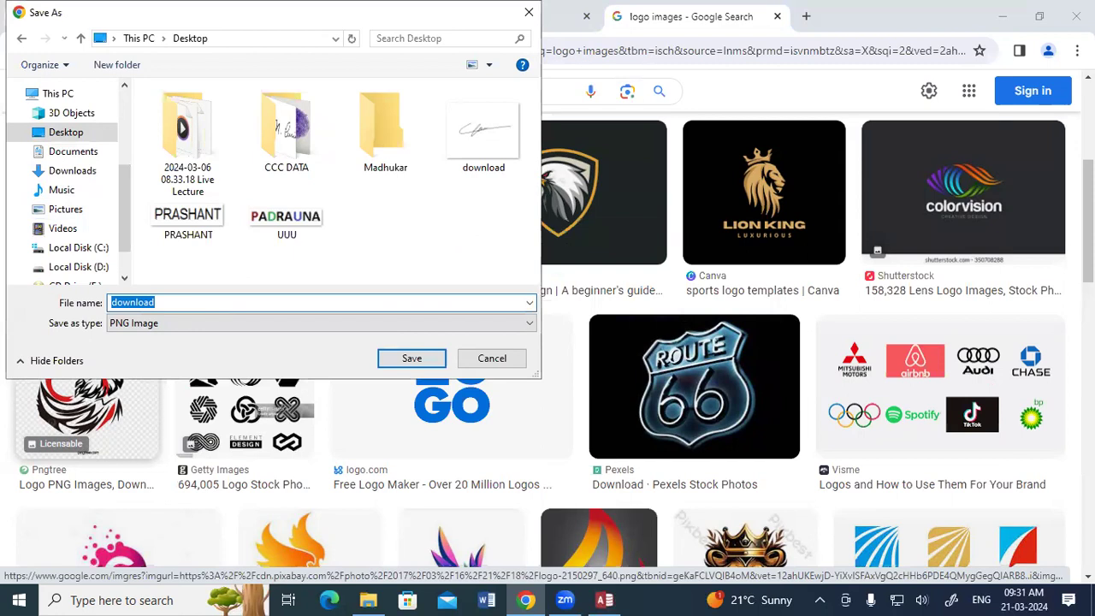
{"action": "type", "text": "logo"}
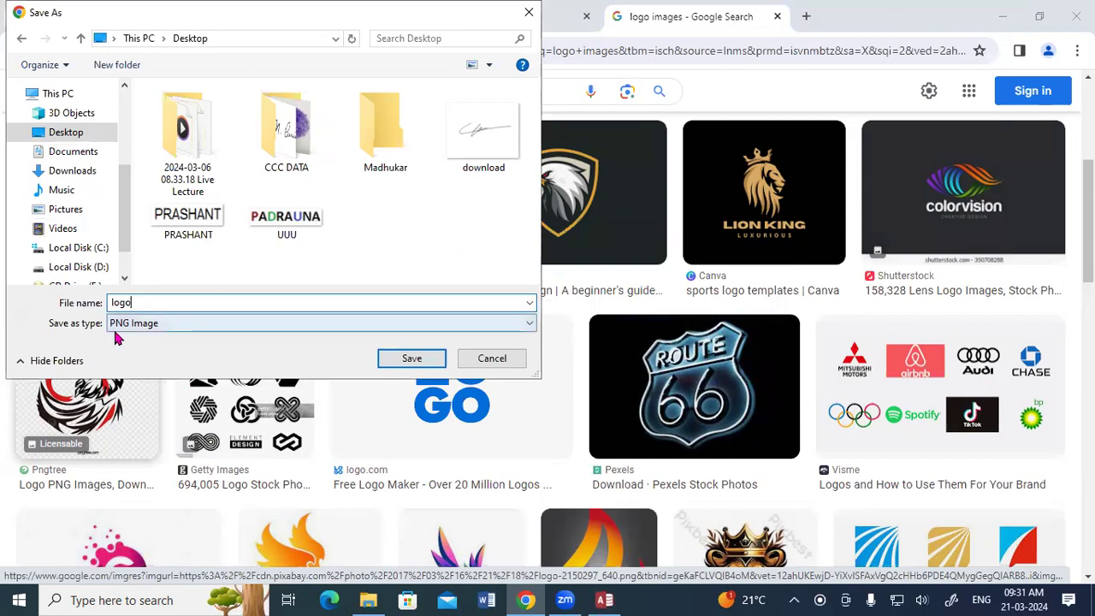
{"action": "left_click", "coordinate": [412, 360]}
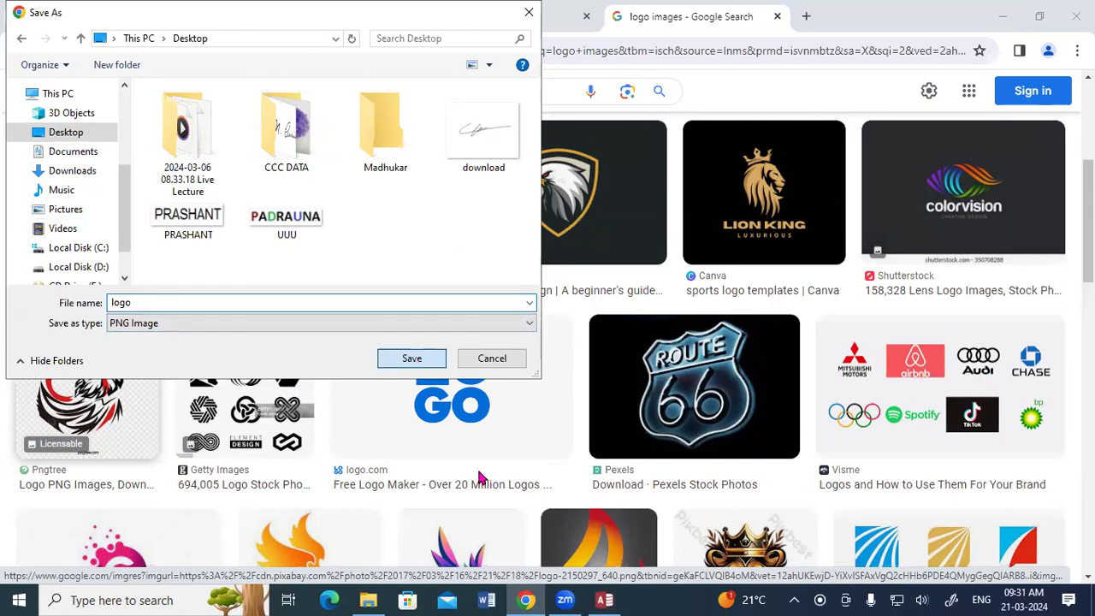
{"action": "left_click", "coordinate": [604, 600]}
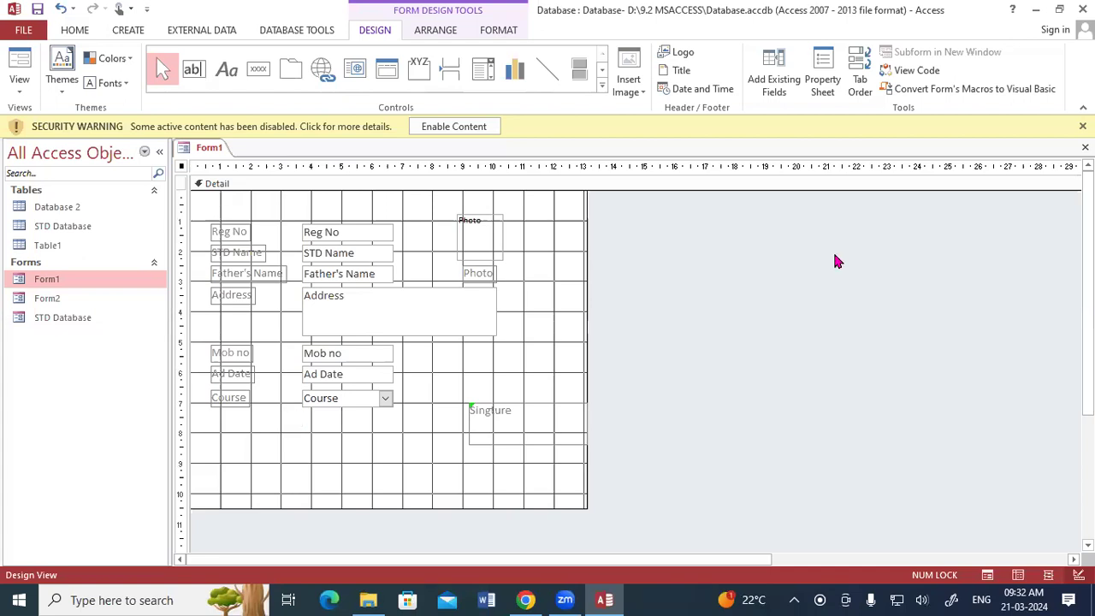
Step: Minimize Access, Chrome and File Explorer, then bring up the desktop logo file's options
{"action": "left_click", "coordinate": [1035, 12]}
{"action": "left_click", "coordinate": [1006, 15]}
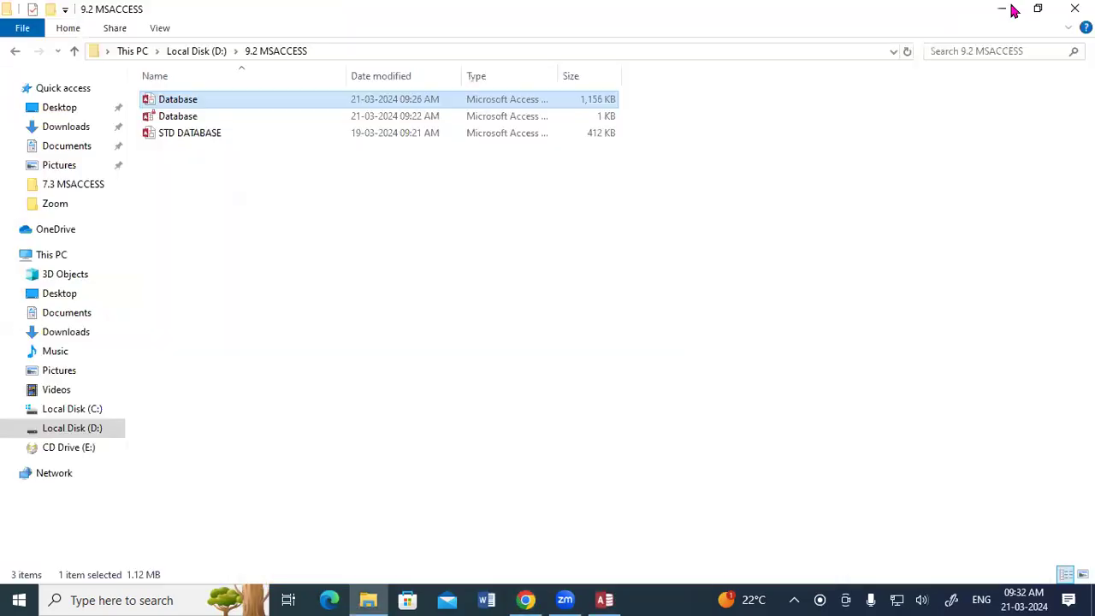
{"action": "left_click", "coordinate": [1006, 10]}
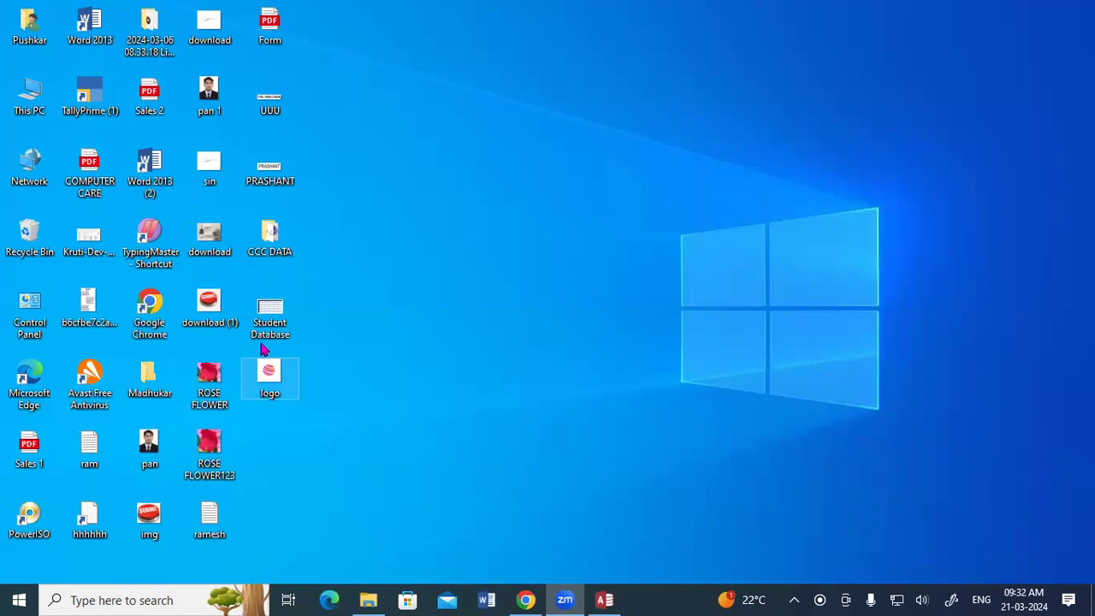
{"action": "right_click", "coordinate": [268, 375]}
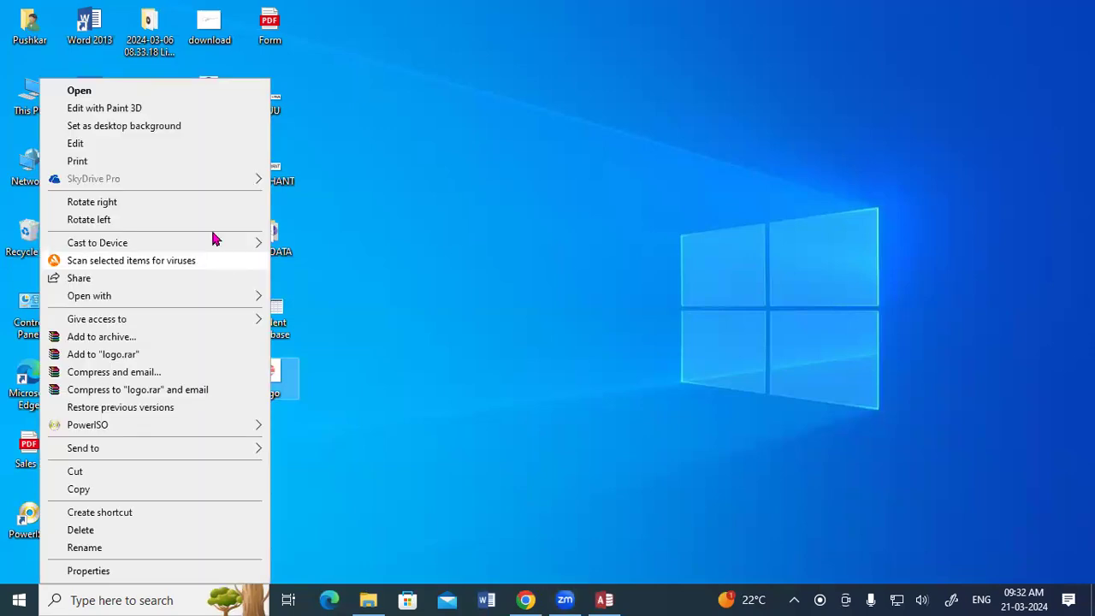
Step: Open the logo in Paint and save it to the Desktop as BMP picture 'logo 1'
{"action": "left_click", "coordinate": [308, 301]}
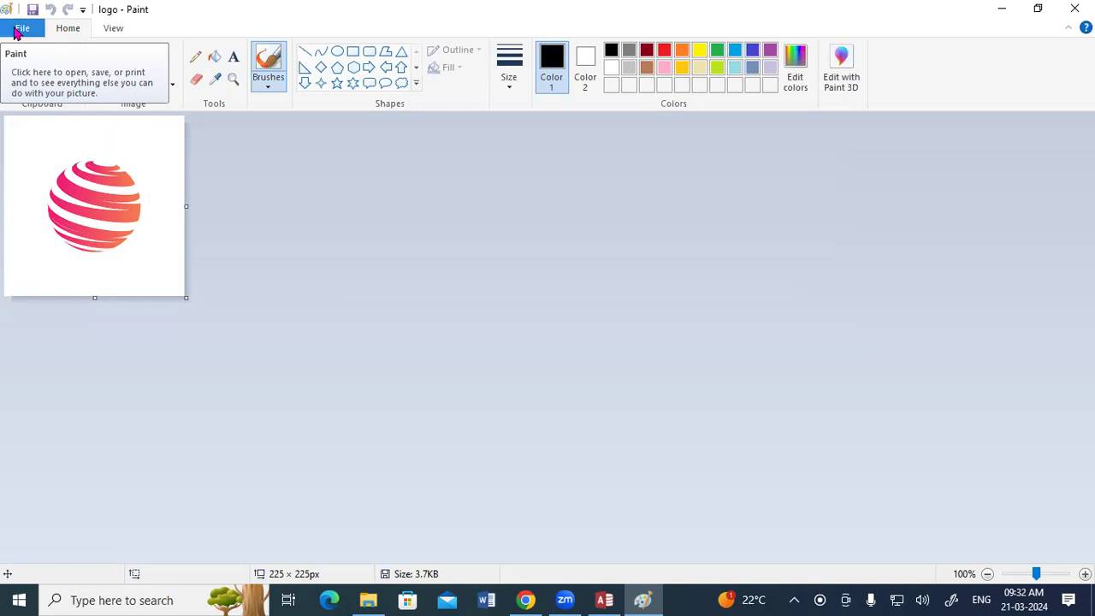
{"action": "left_click", "coordinate": [19, 29]}
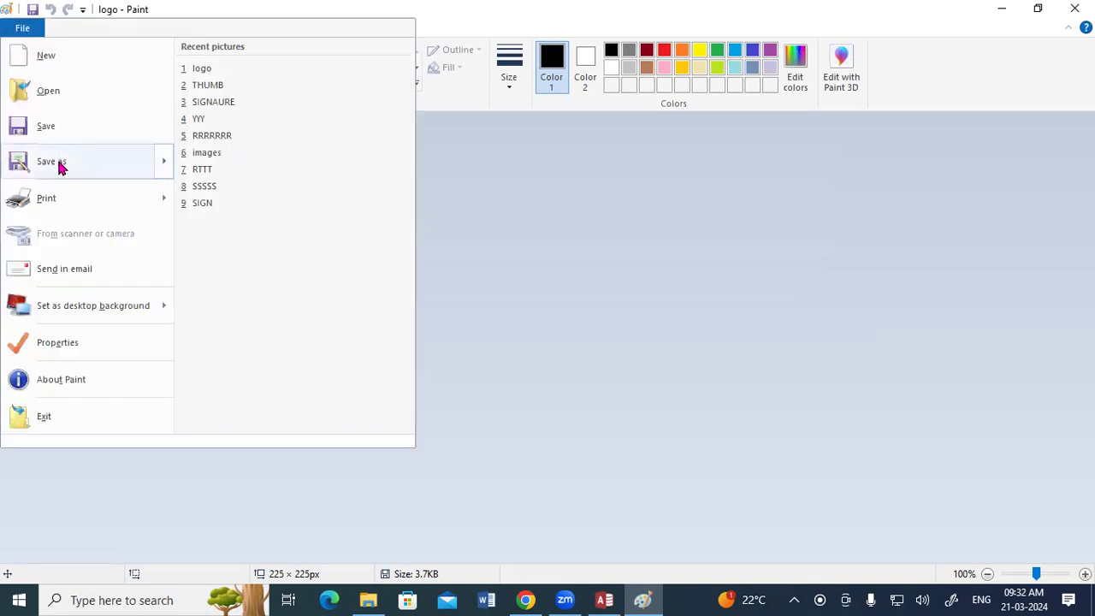
{"action": "mouse_move", "coordinate": [62, 165]}
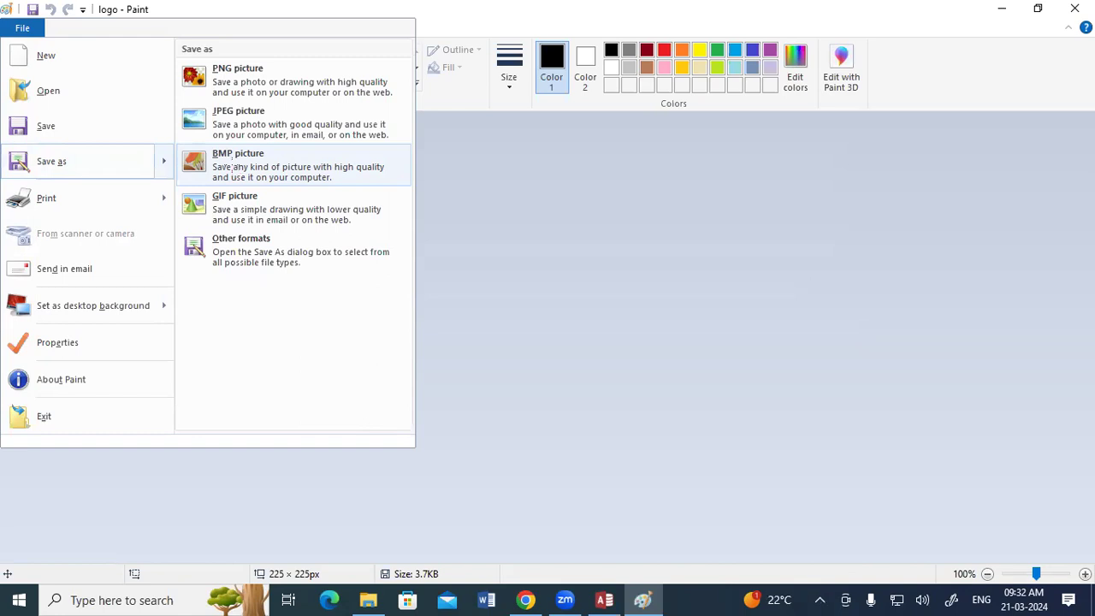
{"action": "left_click", "coordinate": [232, 170]}
{"action": "left_click", "coordinate": [88, 135]}
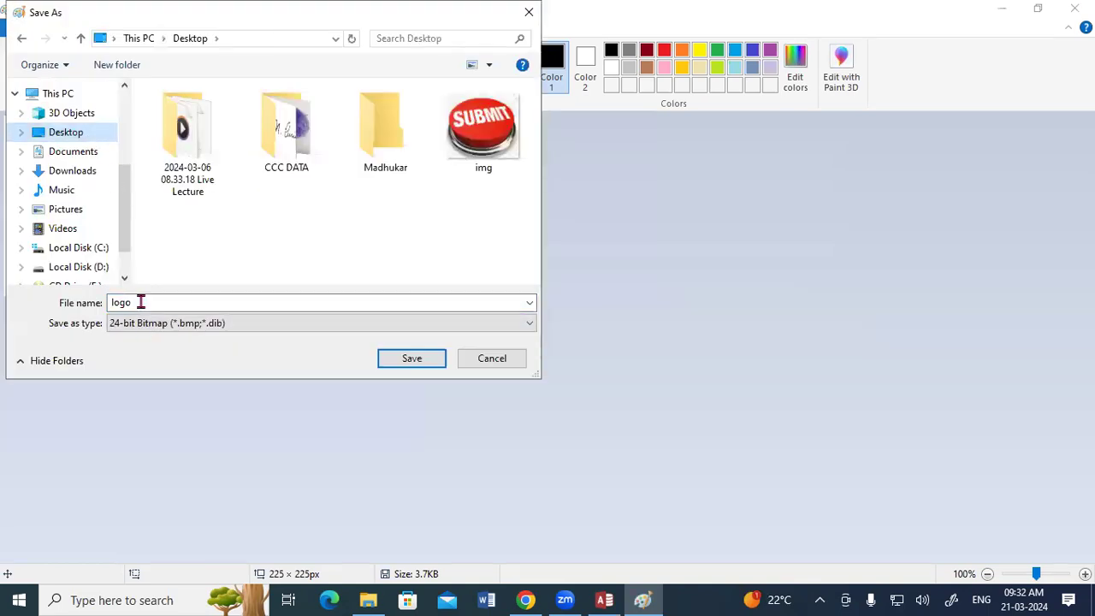
{"action": "left_click", "coordinate": [142, 302]}
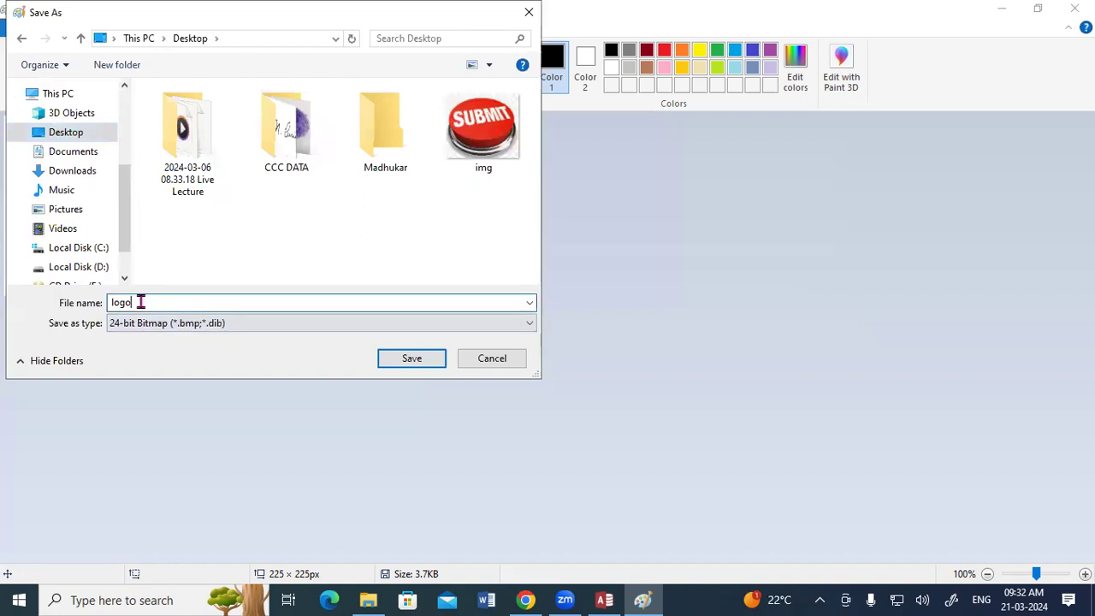
{"action": "type", "text": "1"}
{"action": "left_click", "coordinate": [413, 360]}
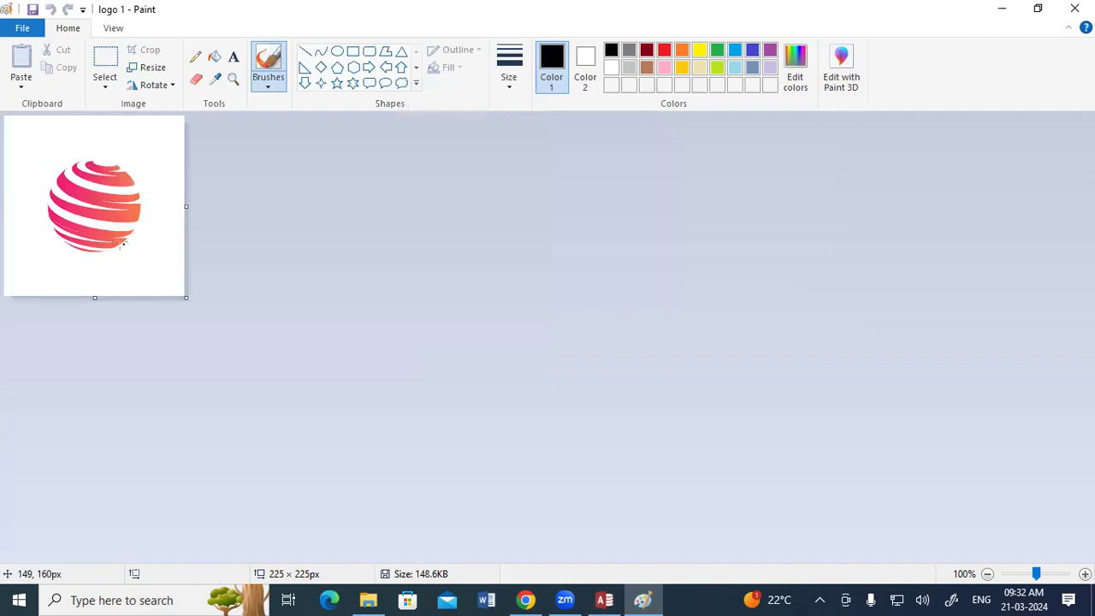
Step: Crop the logo image down to the globe area
{"action": "left_click", "coordinate": [106, 58]}
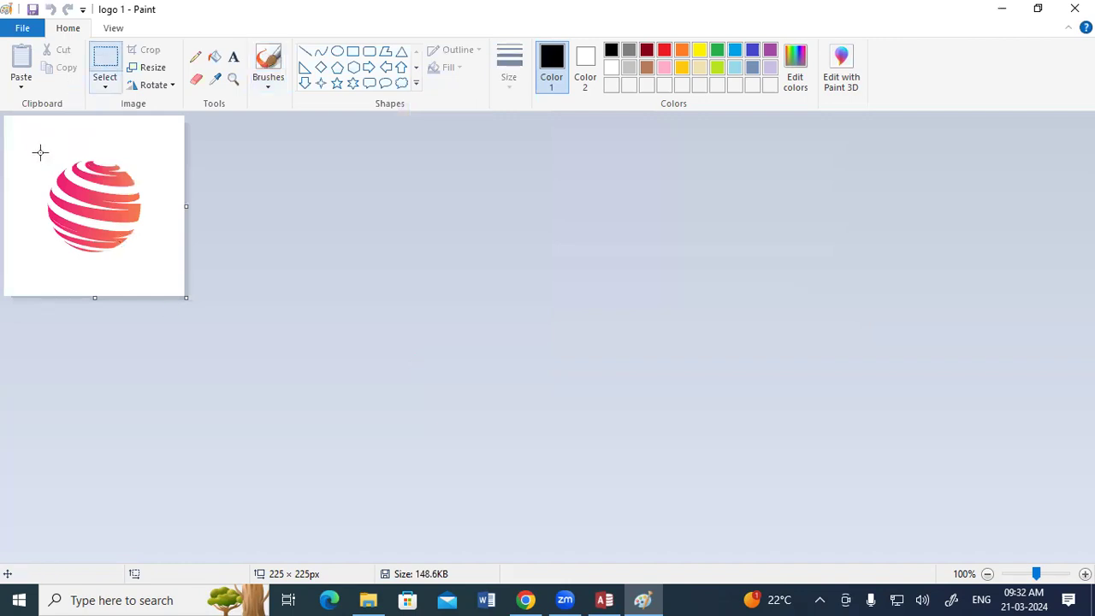
{"action": "left_click_drag", "start_coordinate": [37, 155], "coordinate": [151, 259]}
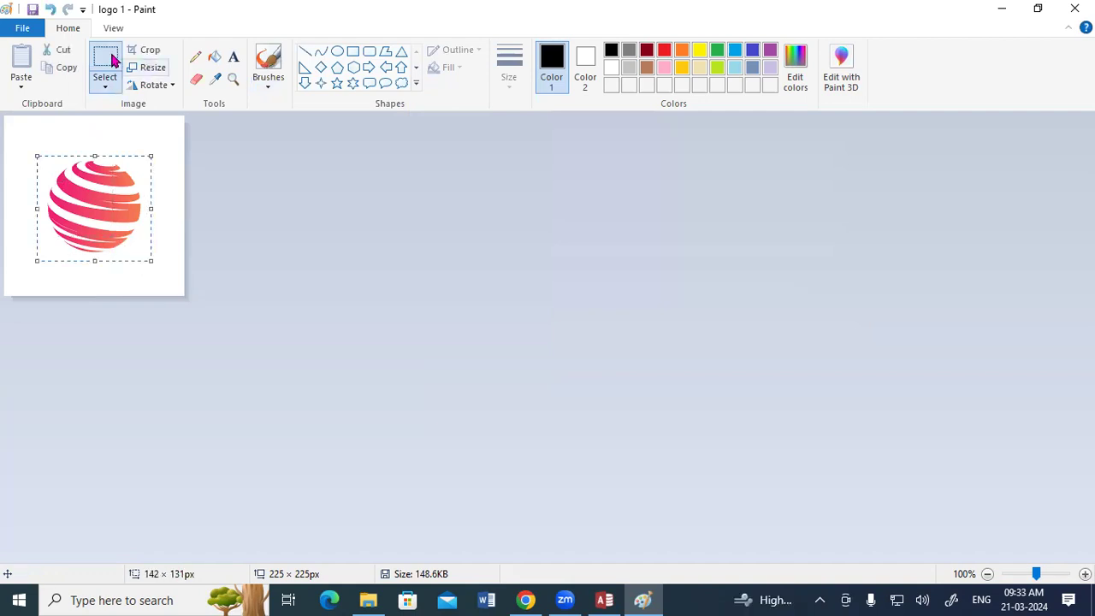
{"action": "left_click", "coordinate": [144, 50]}
Step: Save the cropped image over 'logo 1' as a bitmap, then close Paint
{"action": "left_click", "coordinate": [34, 29]}
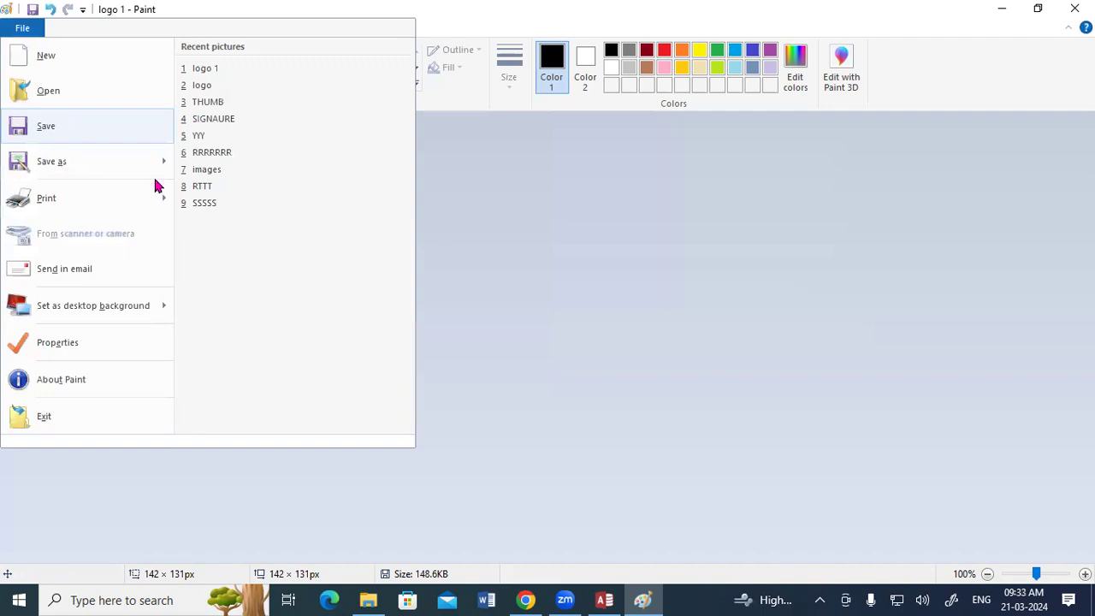
{"action": "mouse_move", "coordinate": [145, 163]}
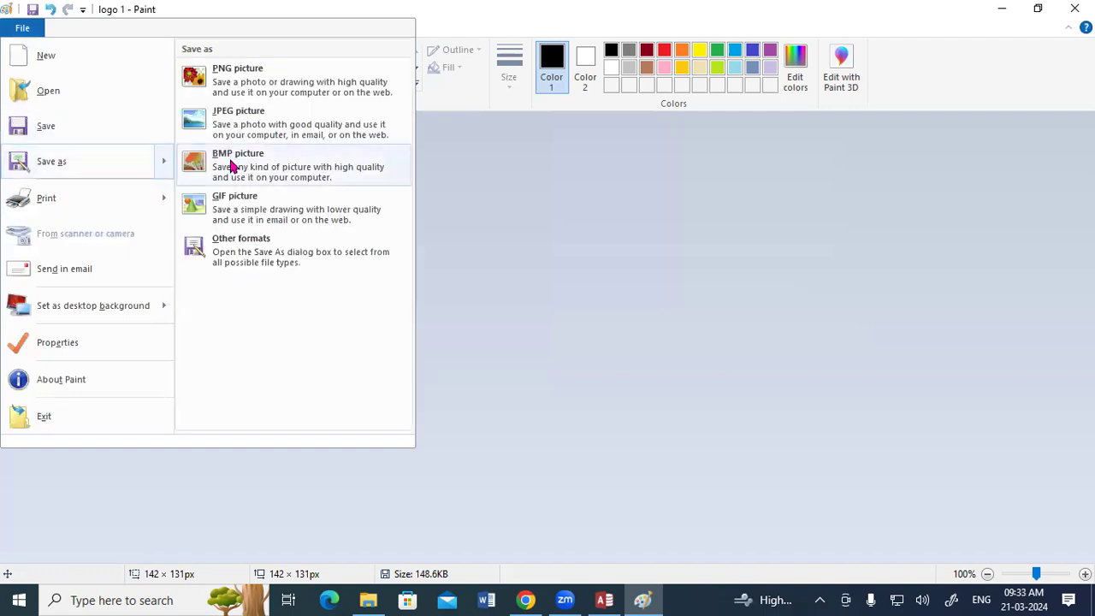
{"action": "left_click", "coordinate": [231, 162]}
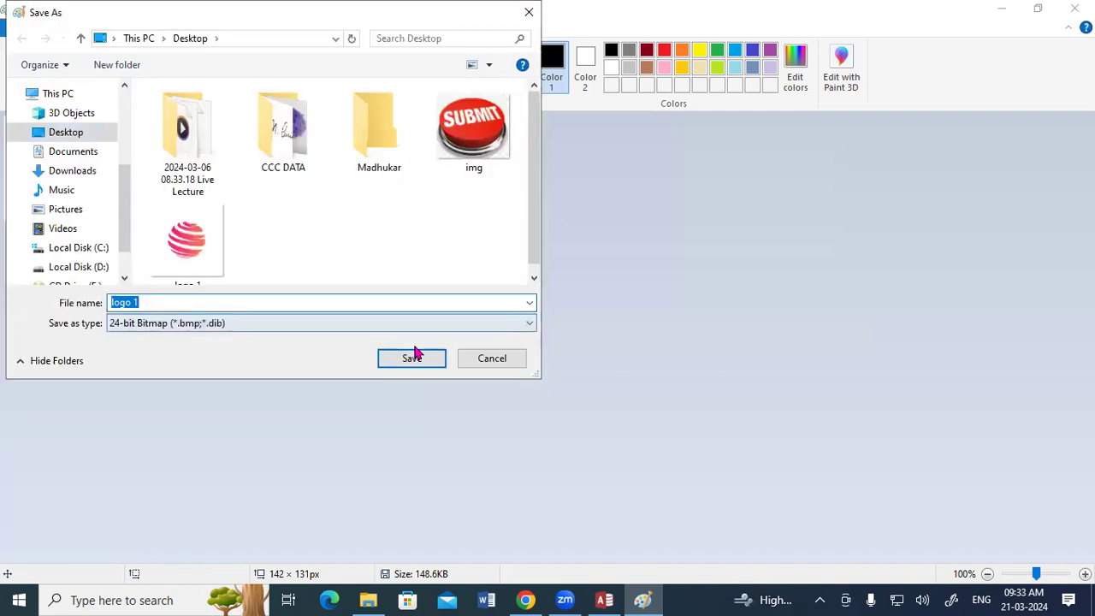
{"action": "left_click", "coordinate": [413, 355]}
{"action": "left_click", "coordinate": [583, 303]}
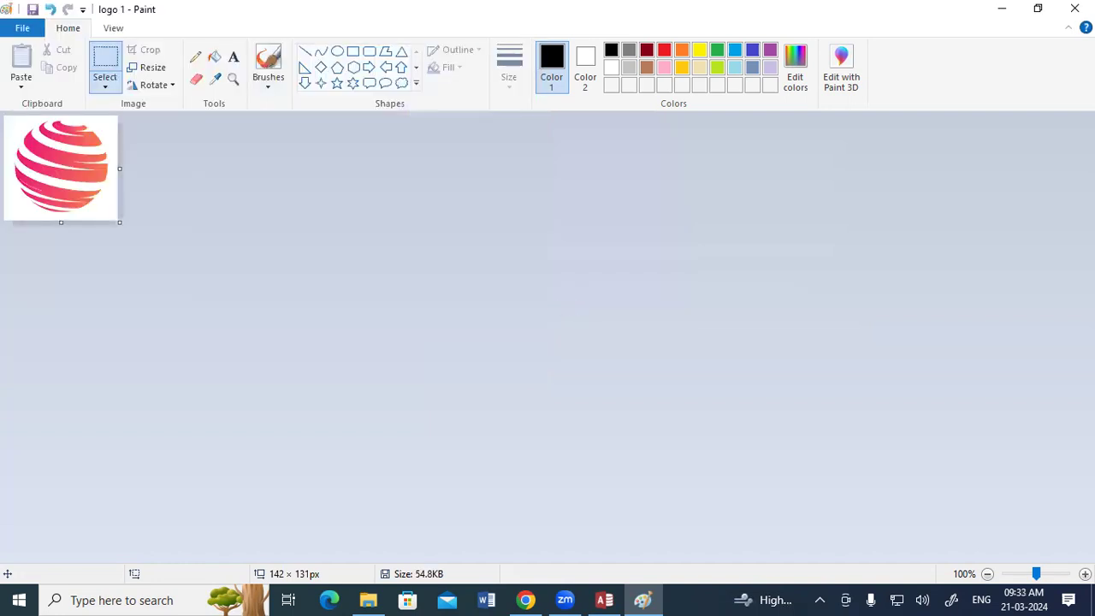
{"action": "left_click", "coordinate": [1075, 8]}
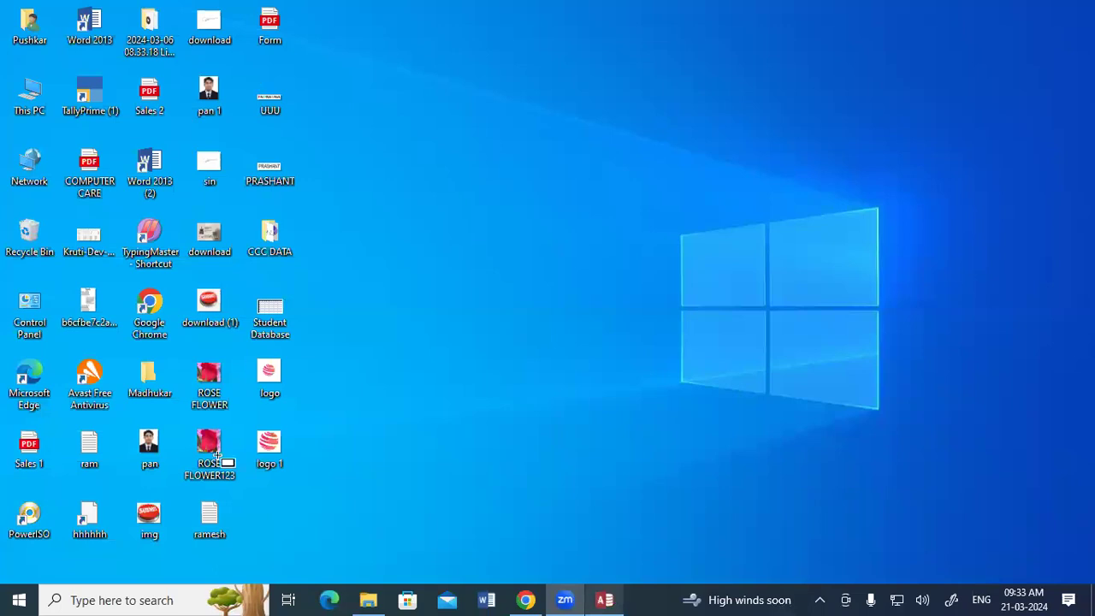
Step: Draw a new button below Course on Form1 and give it the Go To First Record action
{"action": "key", "text": "alt+Tab"}
{"action": "left_click_drag", "start_coordinate": [220, 433], "coordinate": [251, 466]}
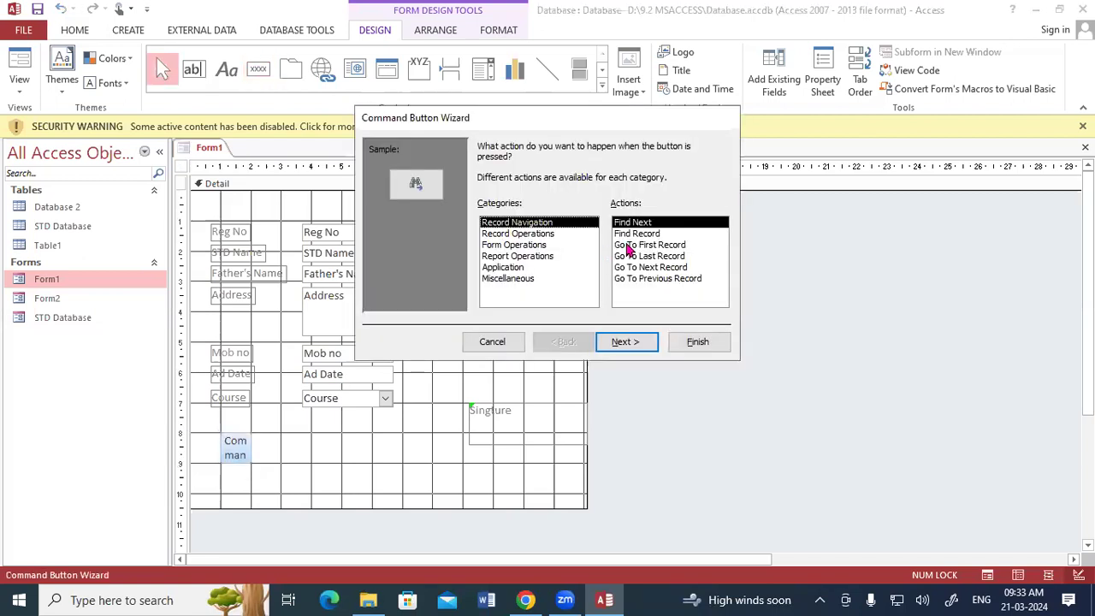
{"action": "left_click", "coordinate": [629, 245]}
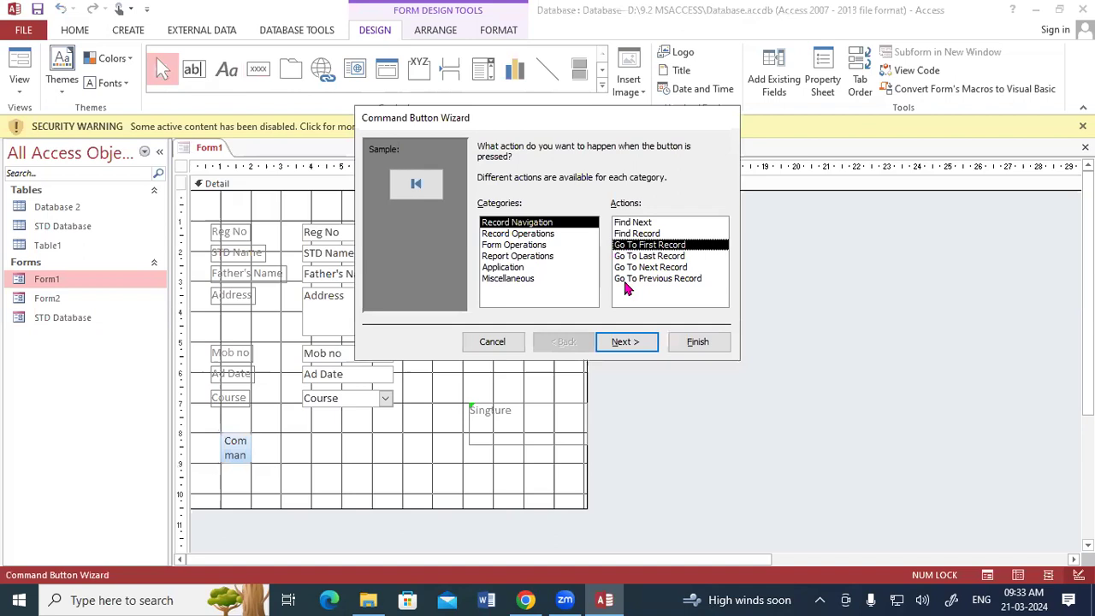
{"action": "left_click", "coordinate": [627, 343]}
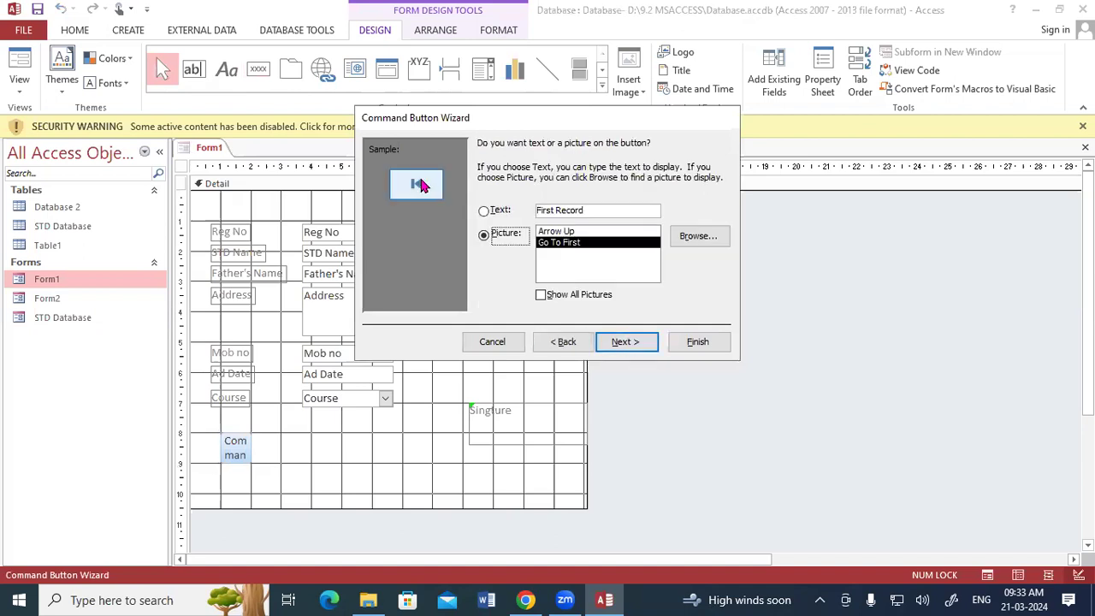
Step: Set the Desktop bitmap 'logo 1' as the button picture and finish the wizard
{"action": "left_click", "coordinate": [707, 242]}
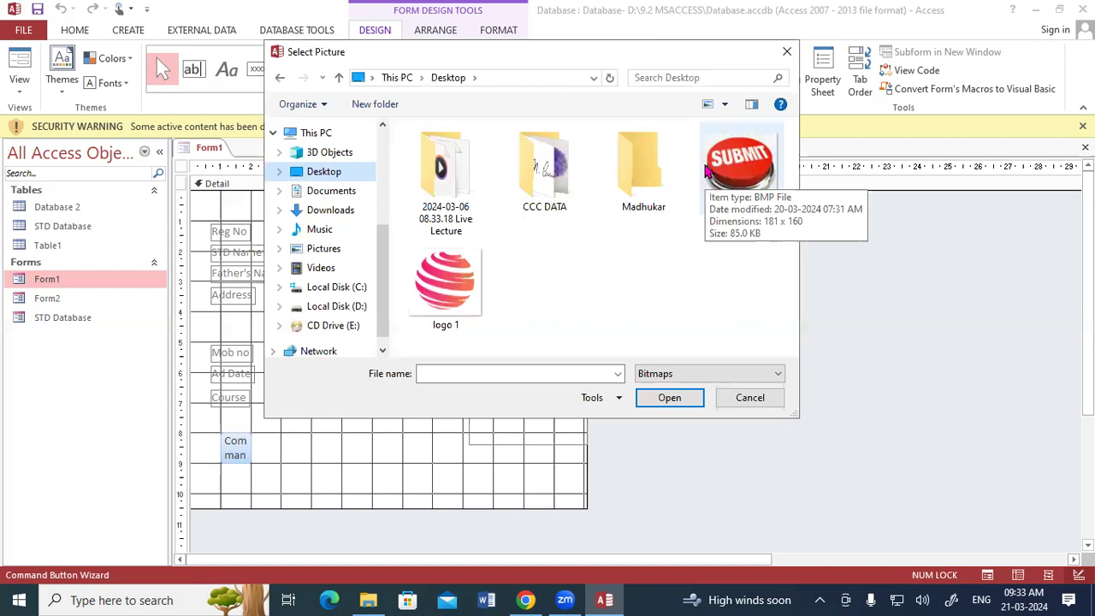
{"action": "left_click", "coordinate": [463, 274]}
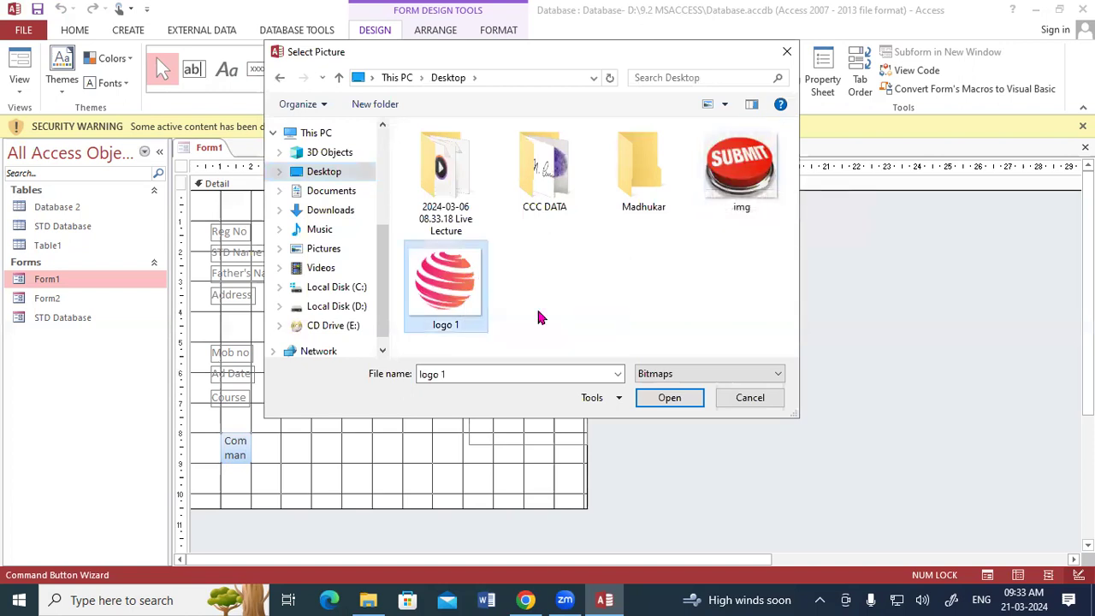
{"action": "left_click", "coordinate": [670, 399]}
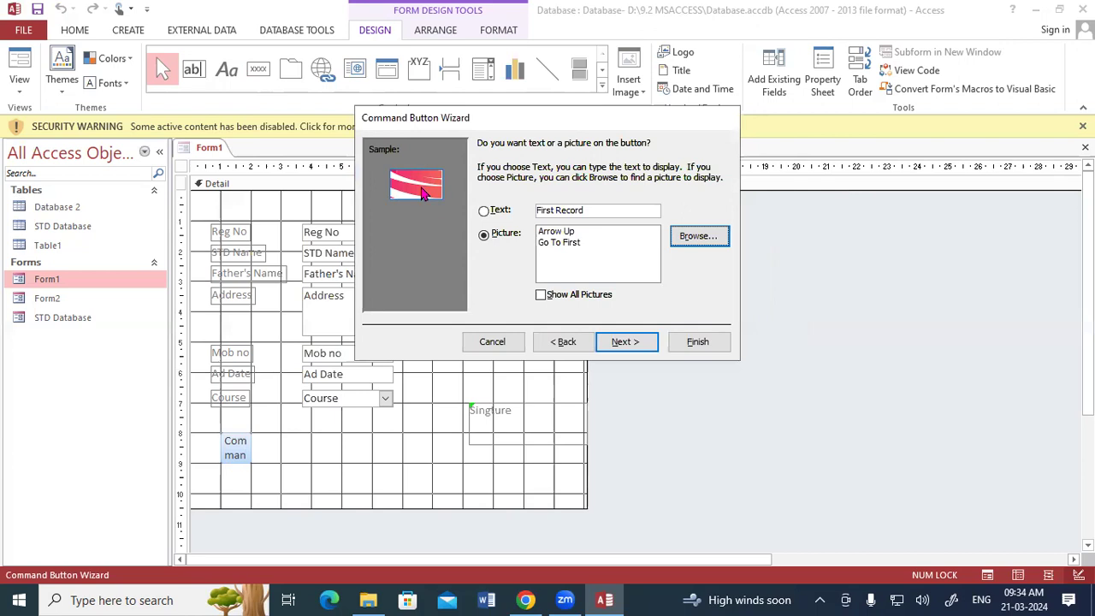
{"action": "left_click", "coordinate": [644, 347]}
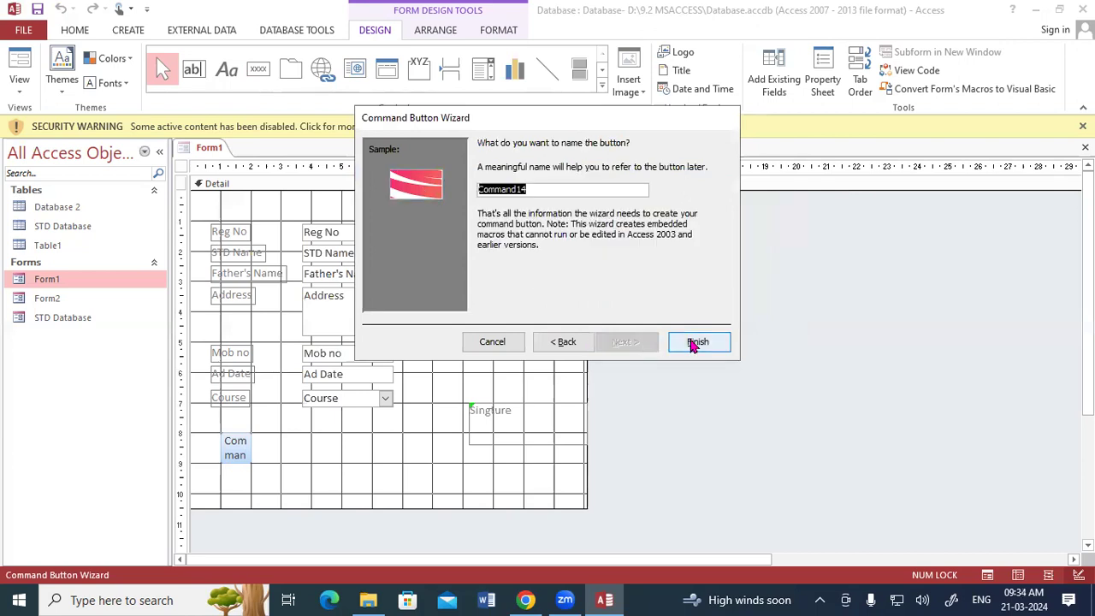
{"action": "left_click", "coordinate": [696, 342]}
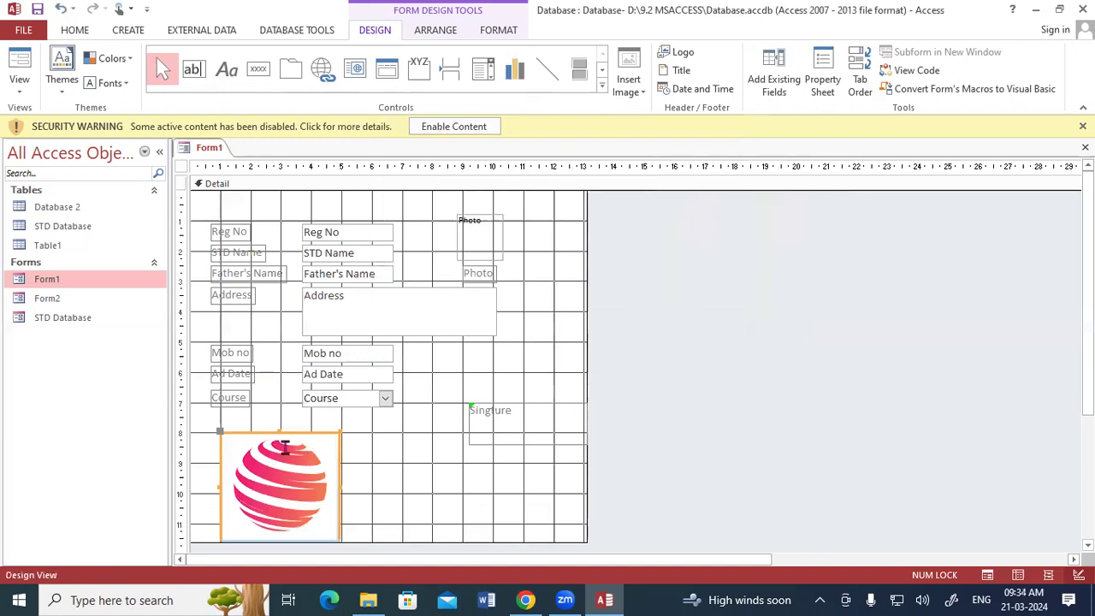
Step: Run Form1 in Form View, move off record 1, and test the logo button's return to record 1 of 7
{"action": "left_click", "coordinate": [365, 448]}
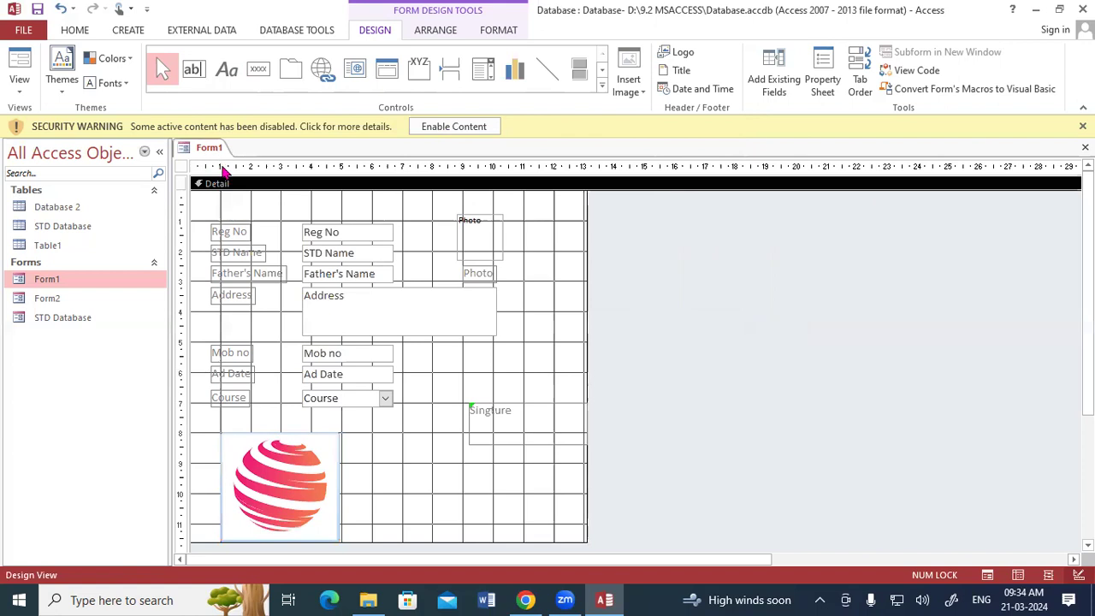
{"action": "right_click", "coordinate": [210, 149]}
{"action": "left_click", "coordinate": [236, 224]}
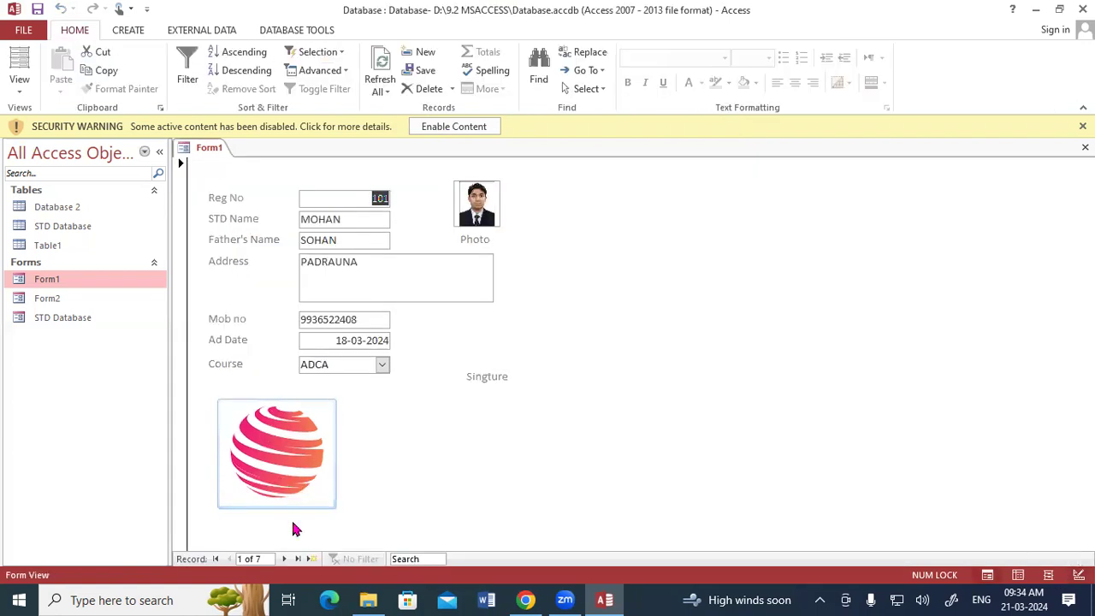
{"action": "left_click", "coordinate": [285, 559]}
{"action": "left_click", "coordinate": [285, 559]}
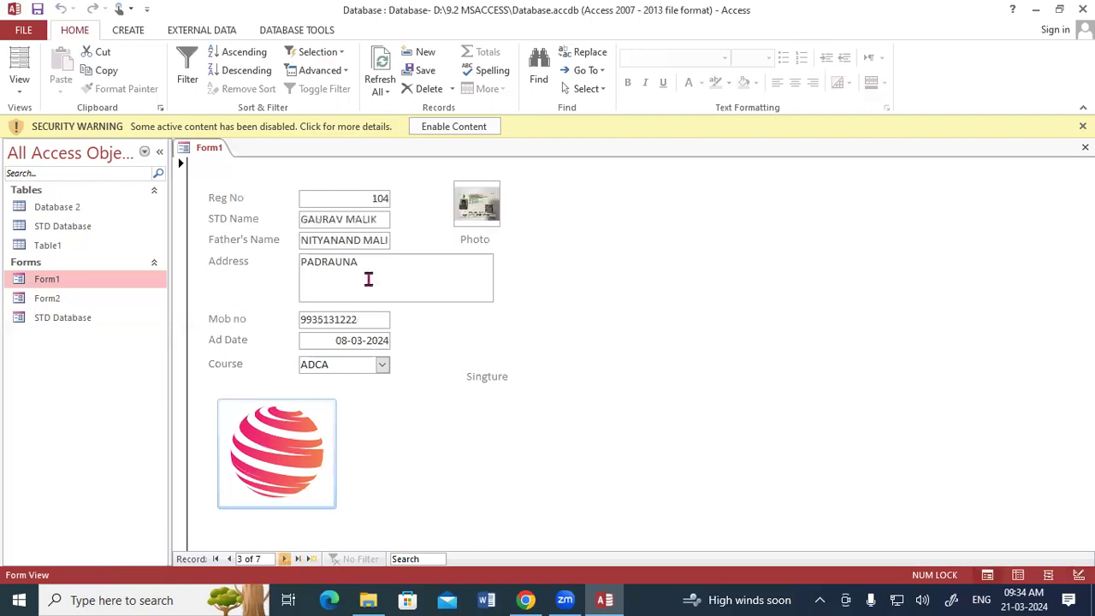
{"action": "key", "text": "Tab"}
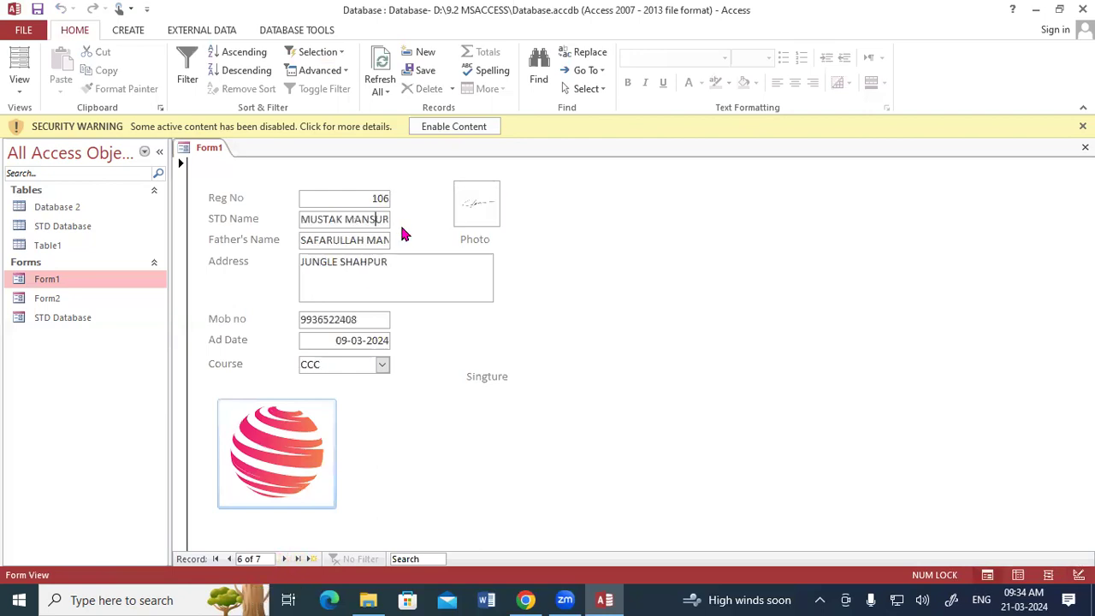
{"action": "left_click", "coordinate": [310, 456]}
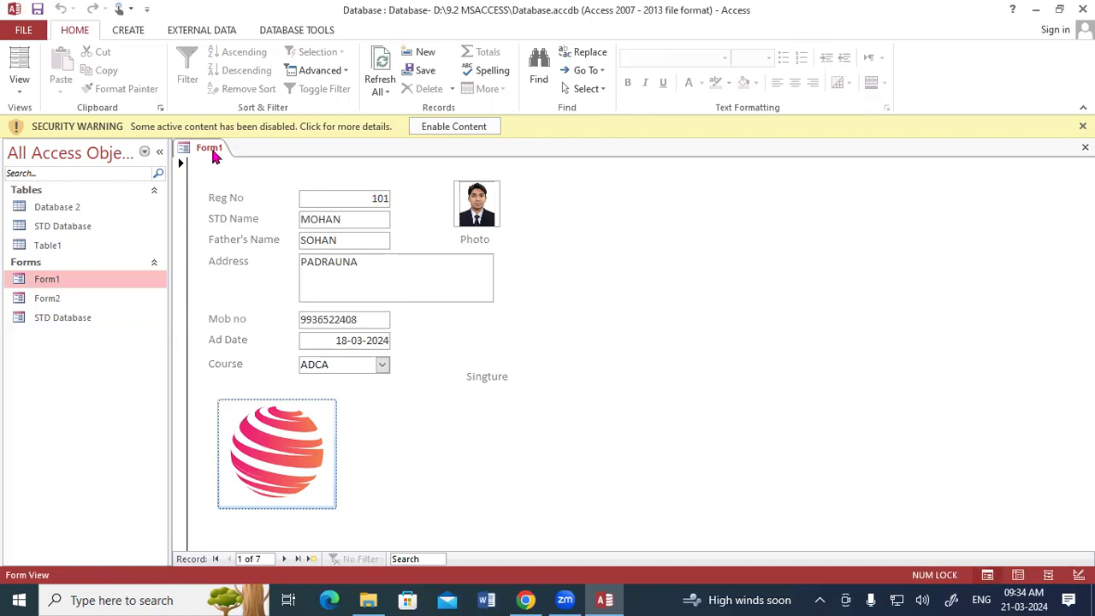
Step: Switch Form1 to Design View and delete the logo picture
{"action": "right_click", "coordinate": [216, 153]}
{"action": "left_click", "coordinate": [247, 260]}
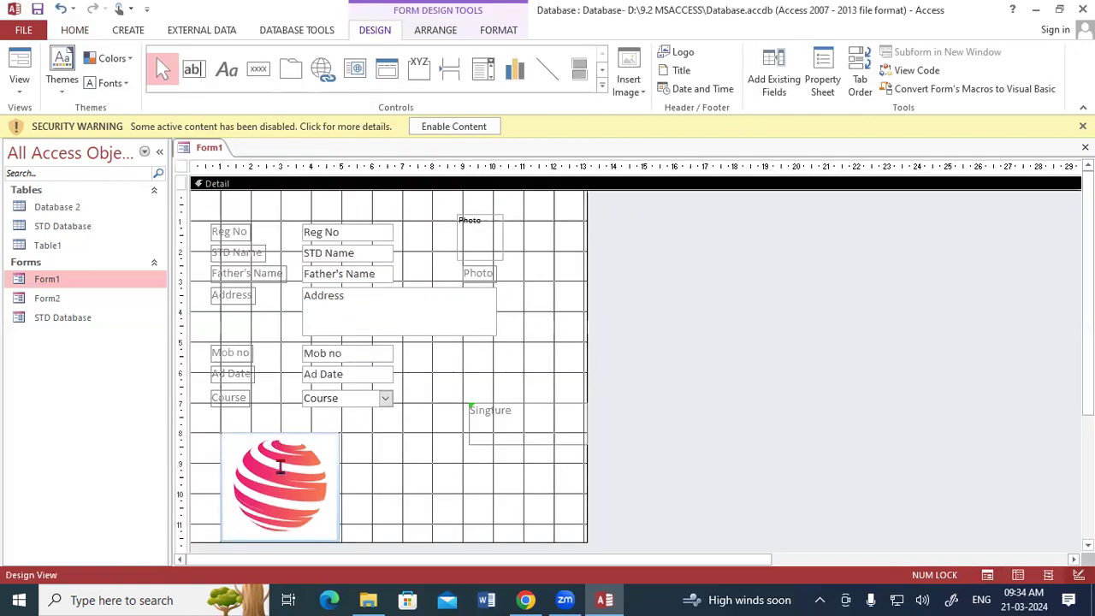
{"action": "left_click", "coordinate": [280, 468]}
{"action": "key", "text": "Delete"}
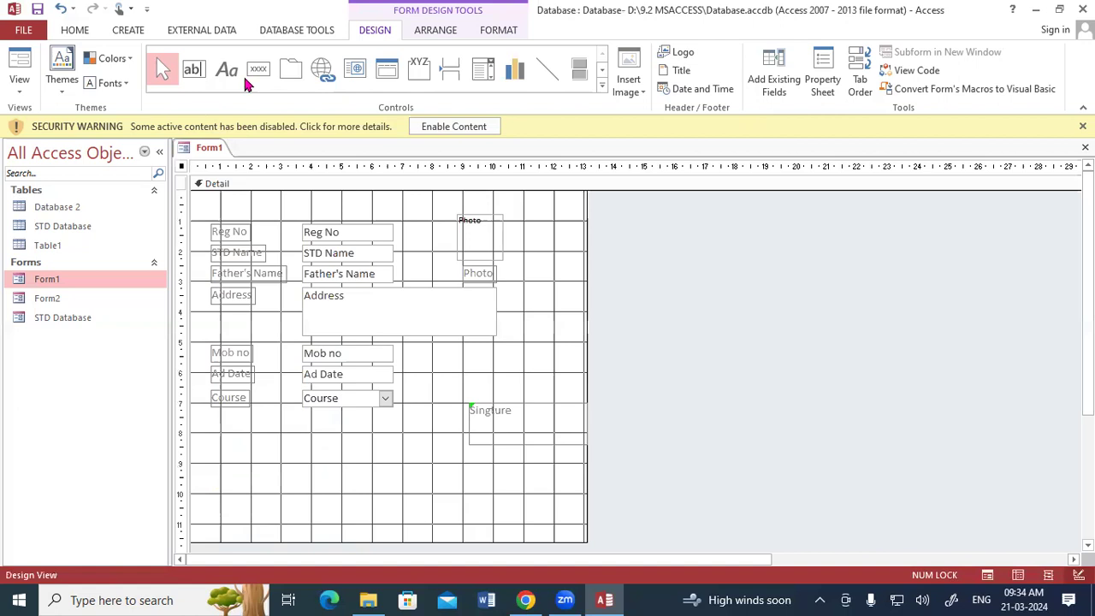
Step: Add a Go To First Record button with its default picture below the Course field
{"action": "left_click", "coordinate": [257, 70]}
{"action": "left_click_drag", "start_coordinate": [225, 436], "coordinate": [239, 457]}
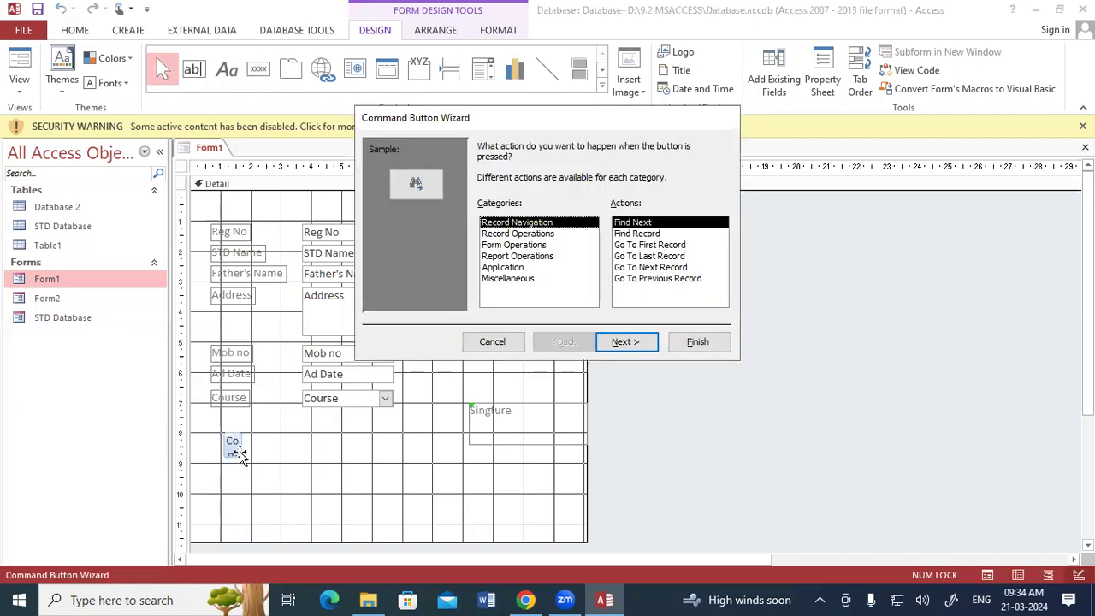
{"action": "key", "text": "Escape"}
{"action": "left_click", "coordinate": [253, 67]}
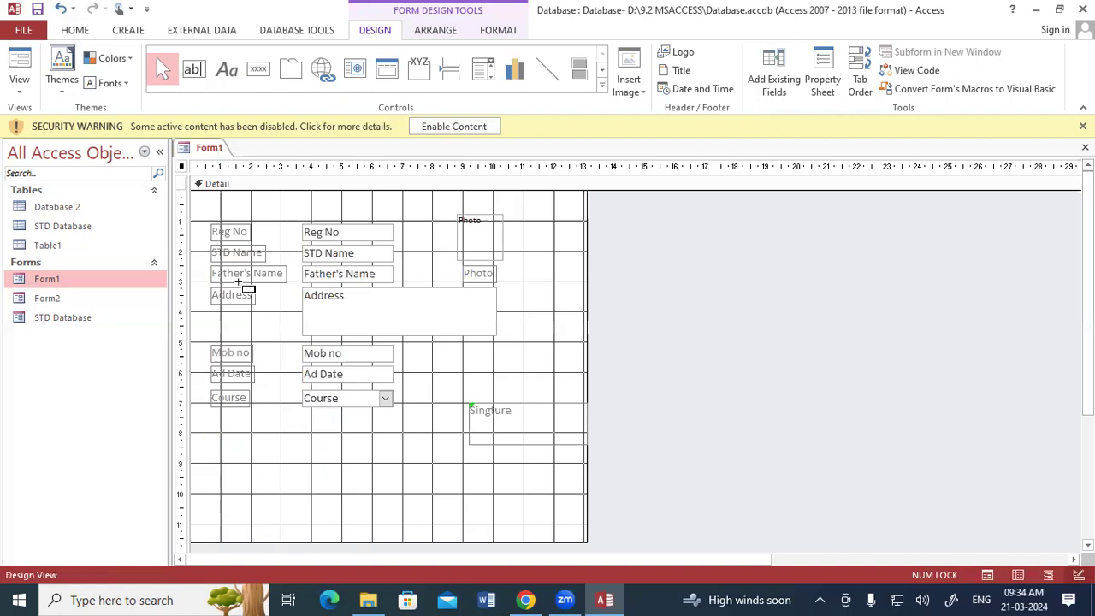
{"action": "left_click_drag", "start_coordinate": [221, 432], "coordinate": [251, 463]}
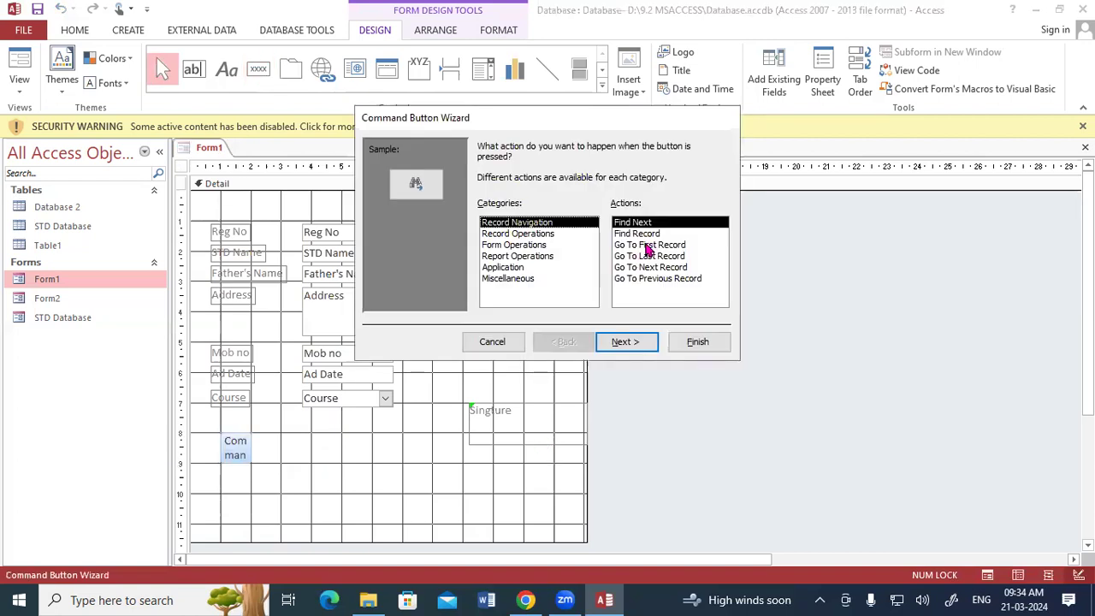
{"action": "left_click", "coordinate": [649, 247]}
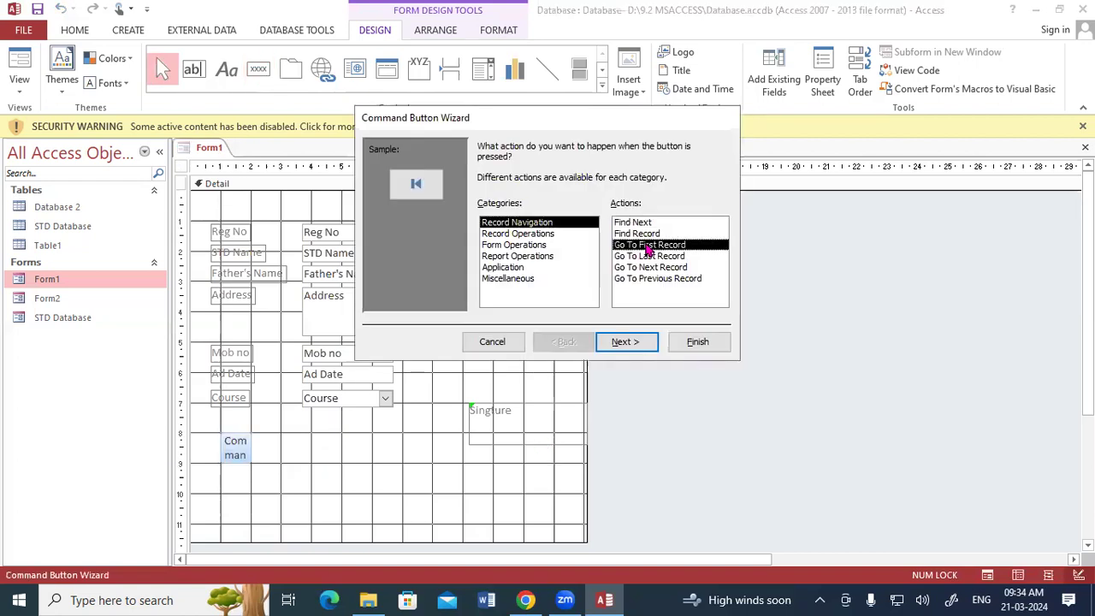
{"action": "left_click", "coordinate": [622, 341]}
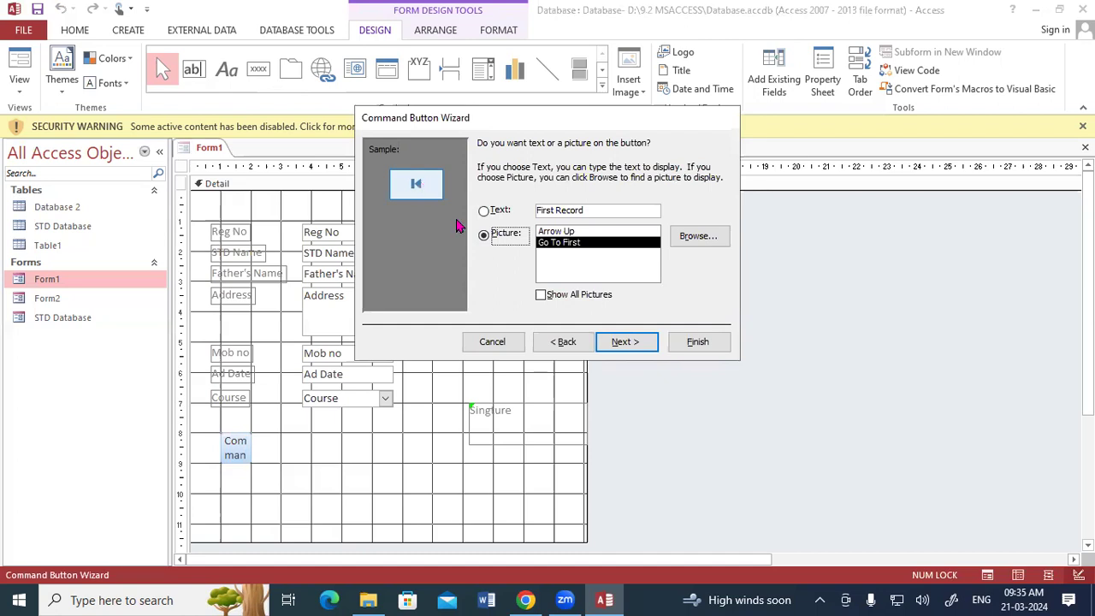
{"action": "left_click", "coordinate": [682, 240]}
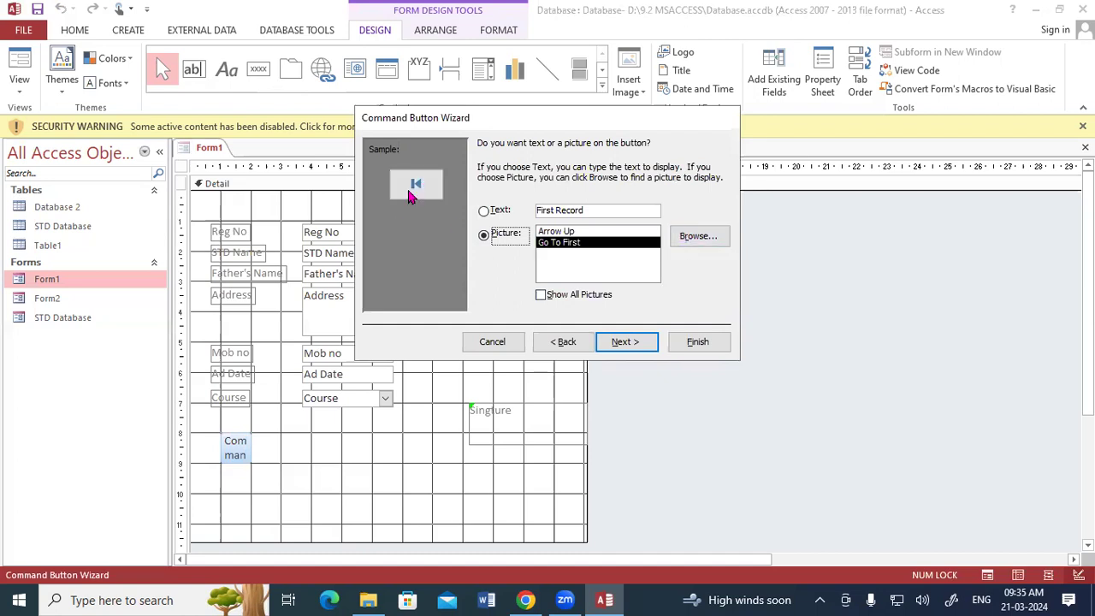
{"action": "left_click", "coordinate": [625, 342]}
{"action": "left_click", "coordinate": [693, 344]}
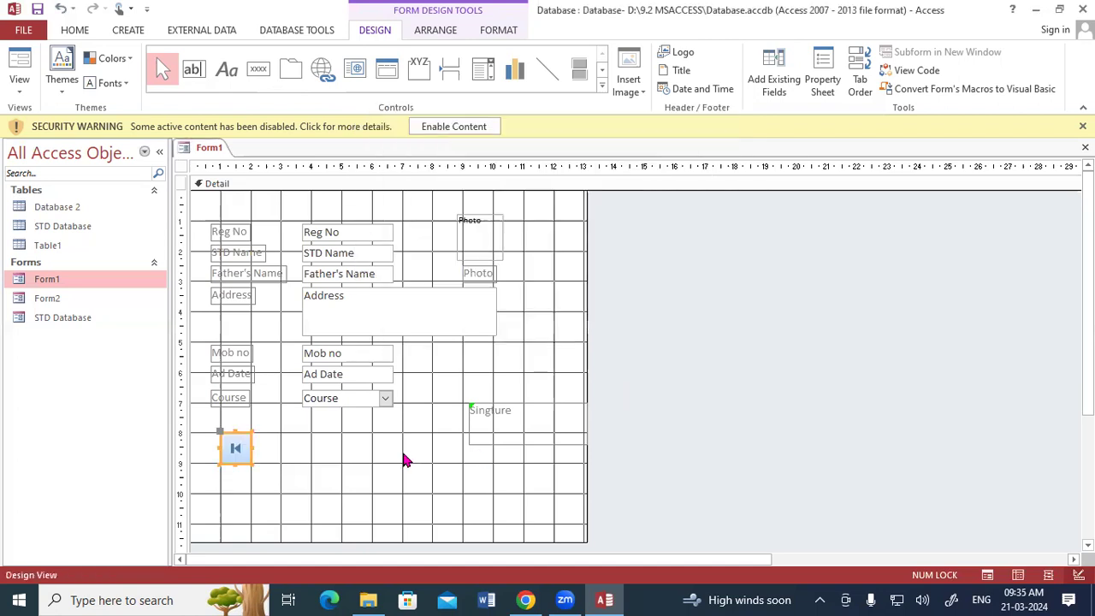
{"action": "left_click", "coordinate": [406, 460]}
Step: Add a Go To Previous Record picture button beside the first-record button
{"action": "left_click", "coordinate": [259, 69]}
{"action": "left_click_drag", "start_coordinate": [270, 433], "coordinate": [279, 463]}
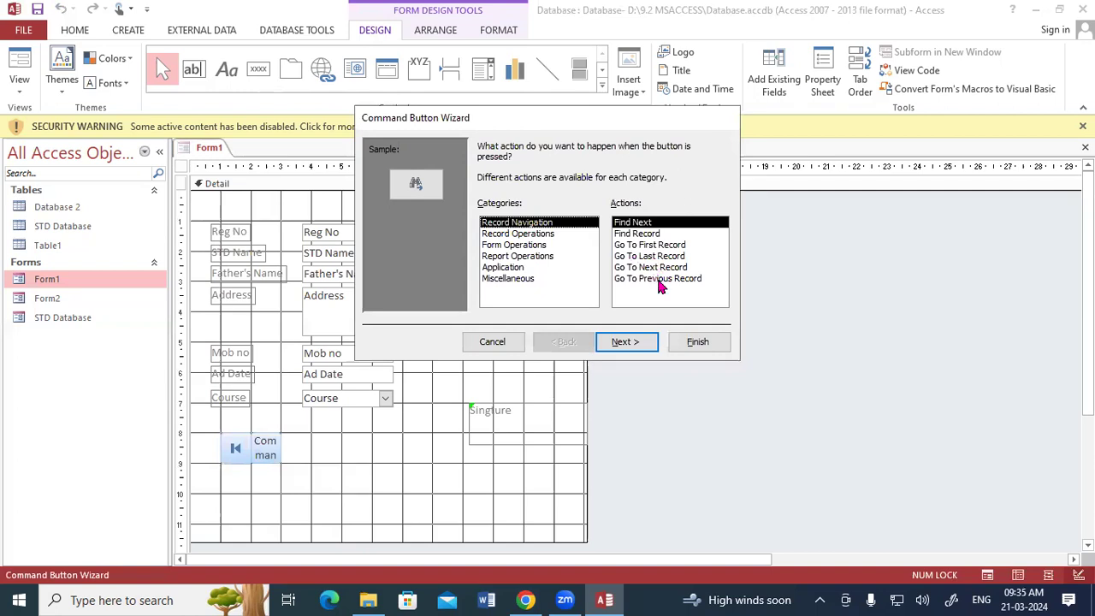
{"action": "left_click", "coordinate": [658, 281]}
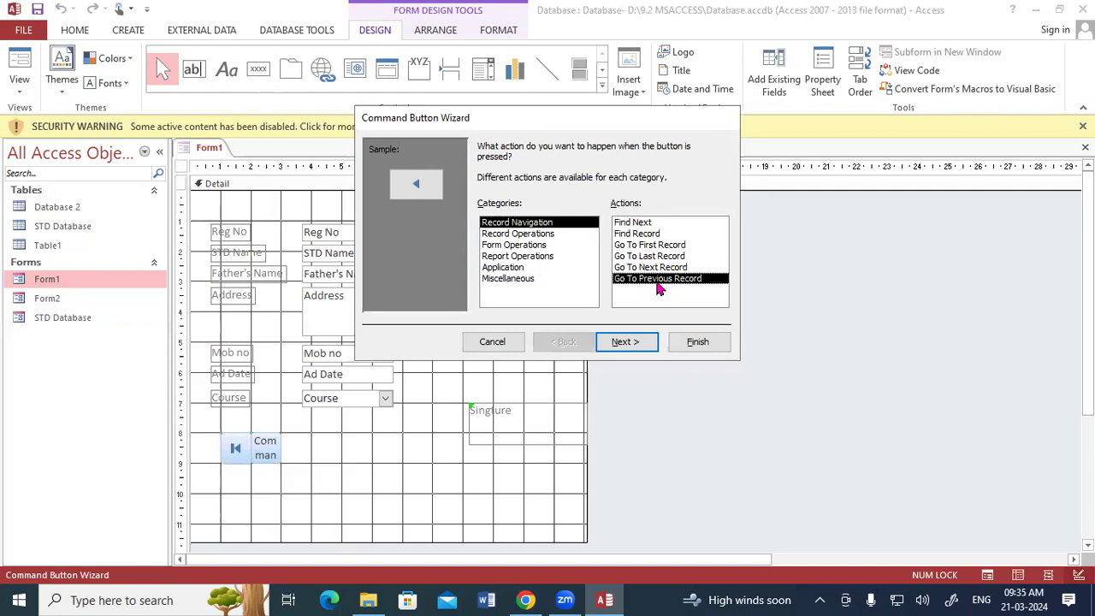
{"action": "left_click", "coordinate": [643, 345]}
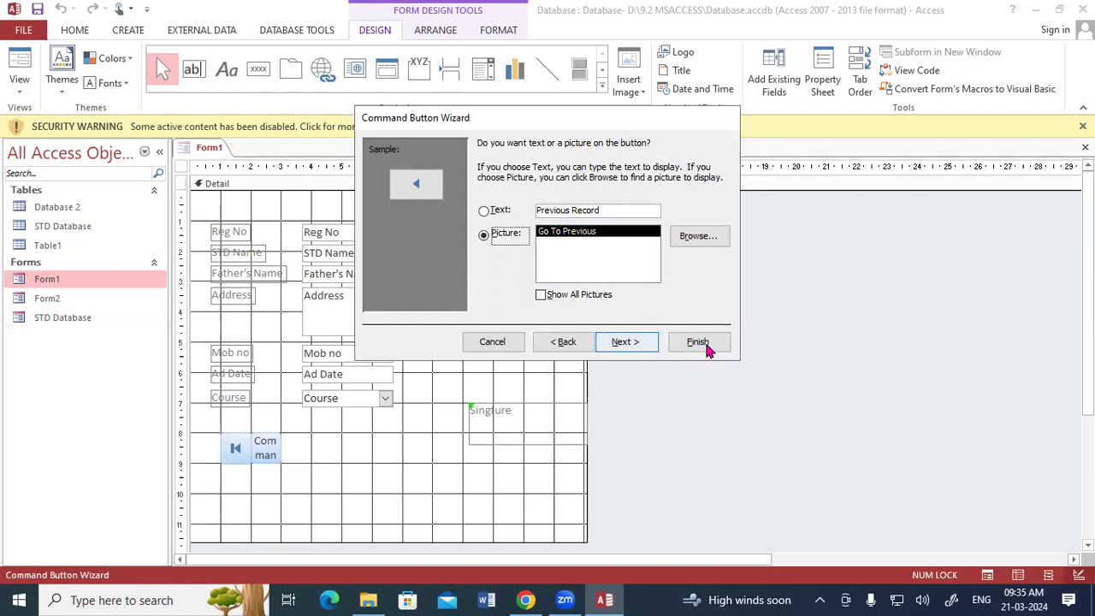
{"action": "key", "text": "Return"}
{"action": "left_click", "coordinate": [707, 351]}
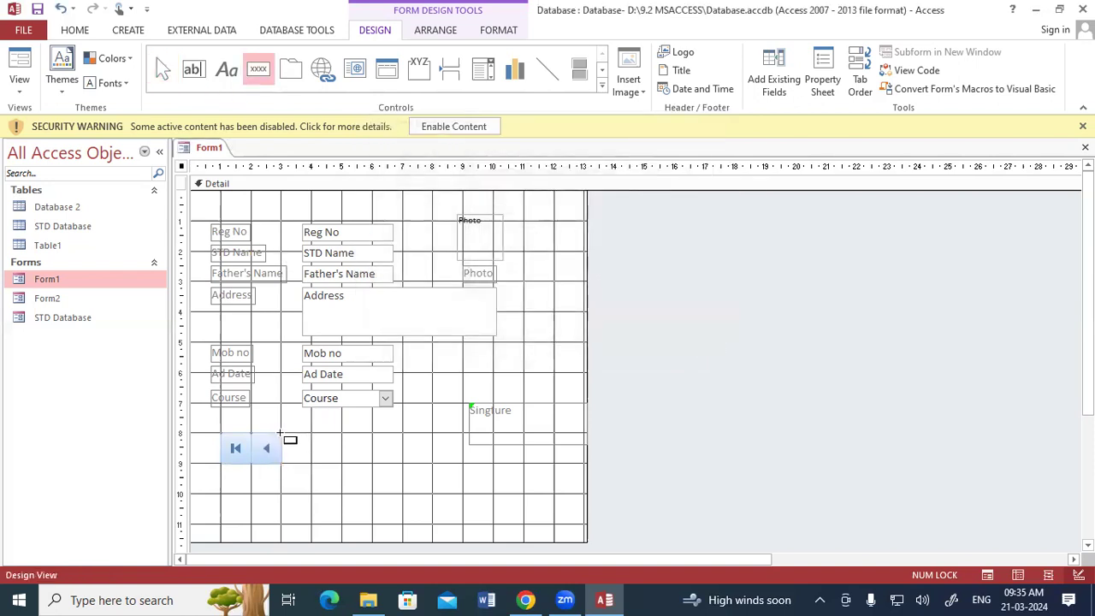
Step: Add Go To Next Record and Go To Last Record buttons to complete the navigation row
{"action": "left_click", "coordinate": [306, 462]}
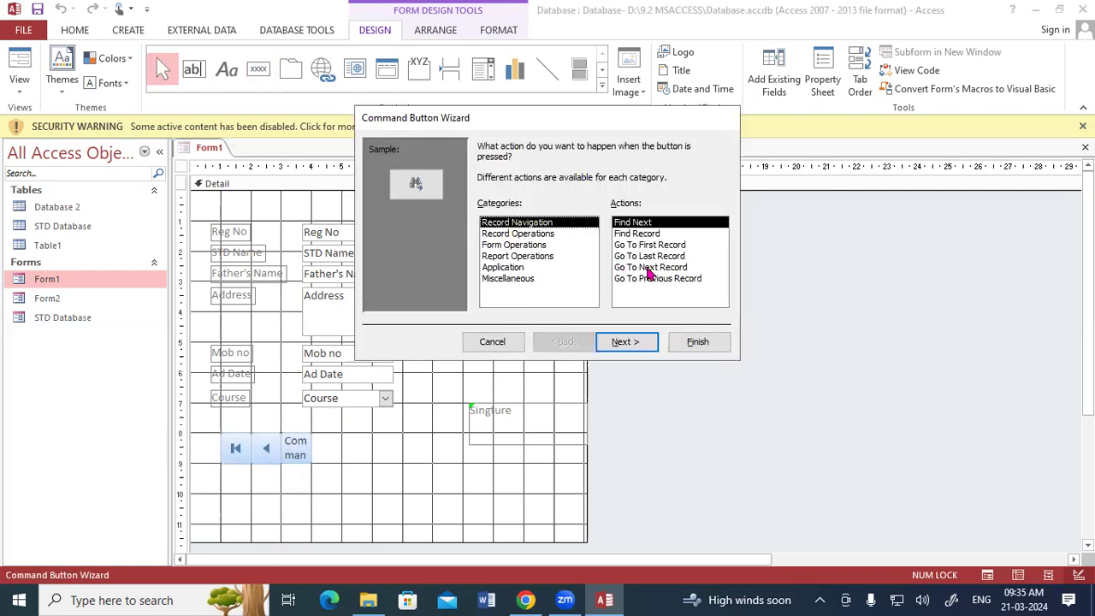
{"action": "left_click", "coordinate": [649, 273]}
{"action": "left_click", "coordinate": [631, 344]}
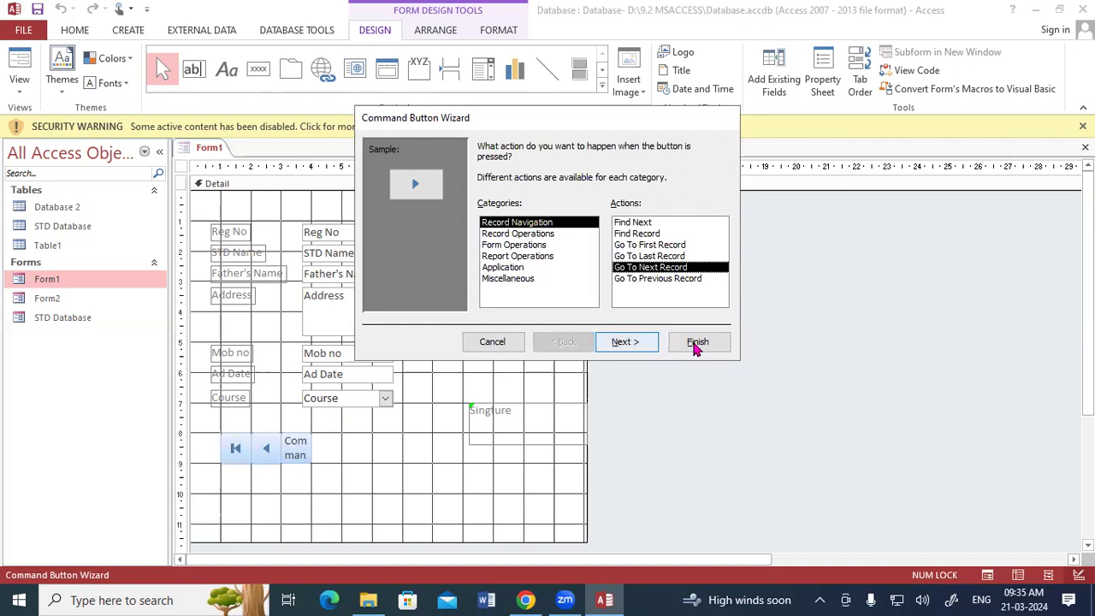
{"action": "left_click", "coordinate": [696, 343]}
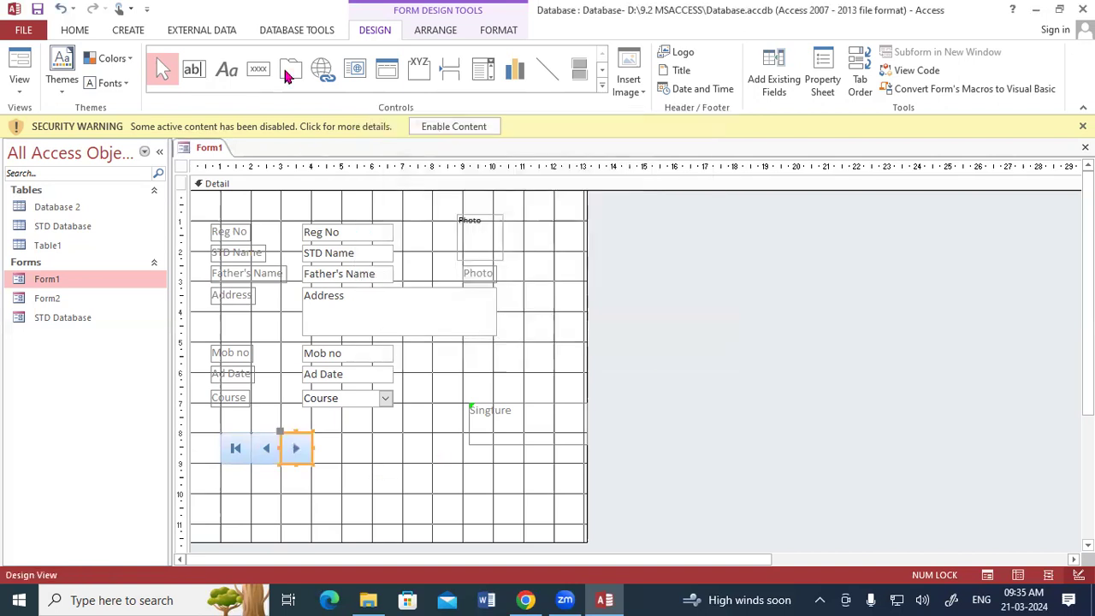
{"action": "left_click", "coordinate": [257, 68]}
{"action": "left_click_drag", "start_coordinate": [312, 433], "coordinate": [340, 463]}
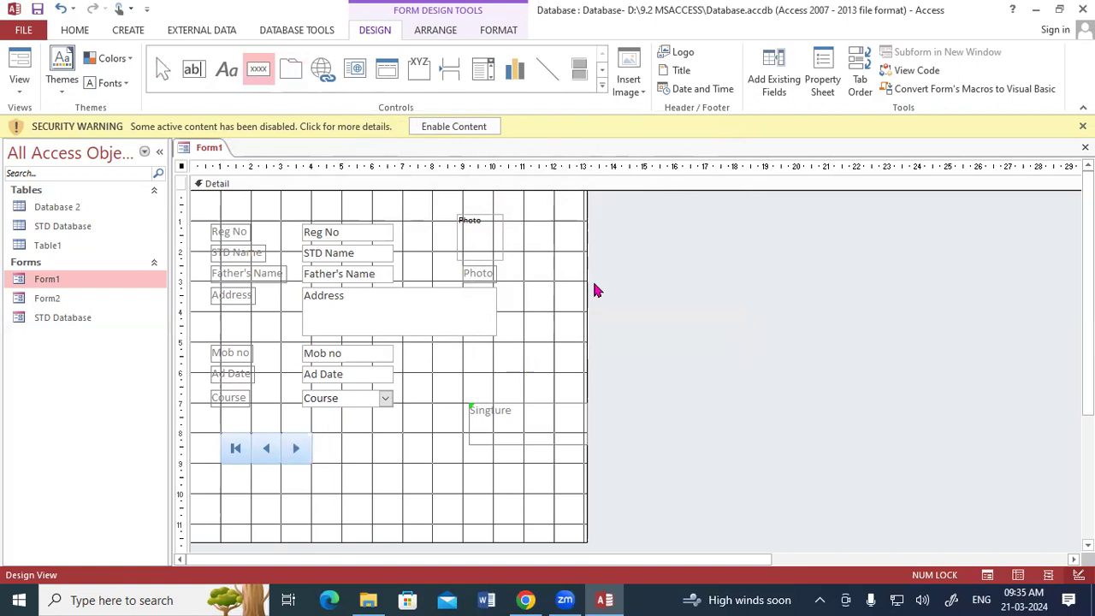
{"action": "left_click", "coordinate": [658, 258]}
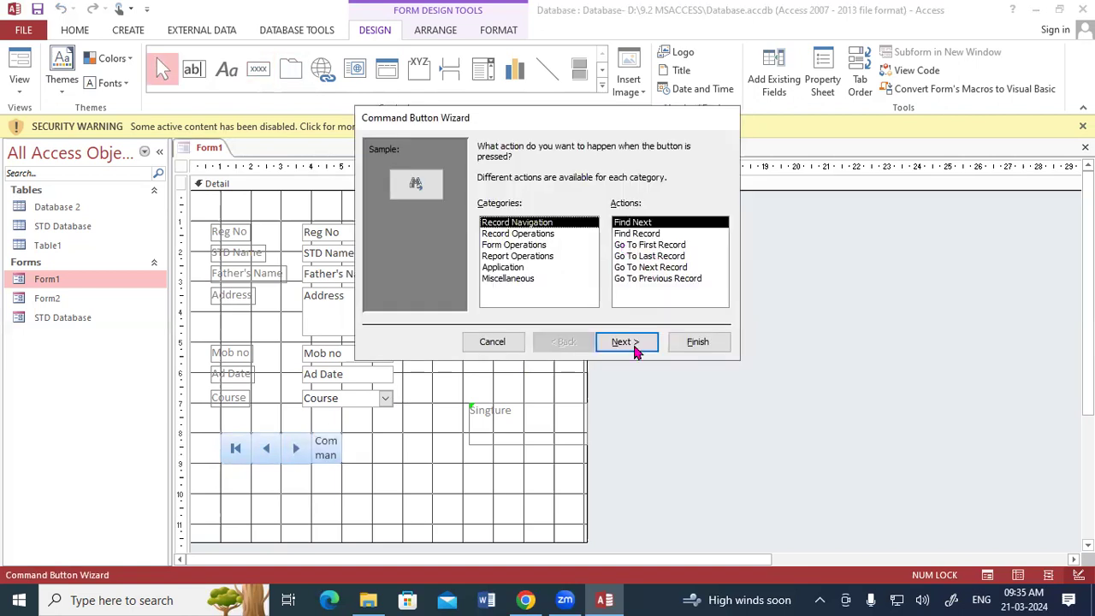
{"action": "left_click", "coordinate": [636, 343]}
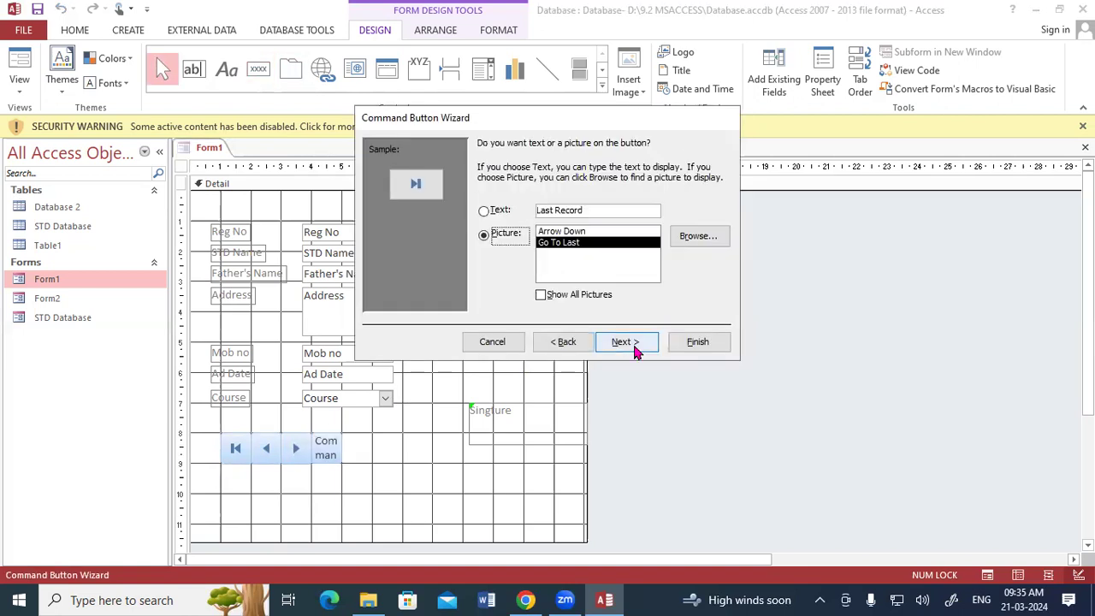
{"action": "left_click", "coordinate": [702, 342]}
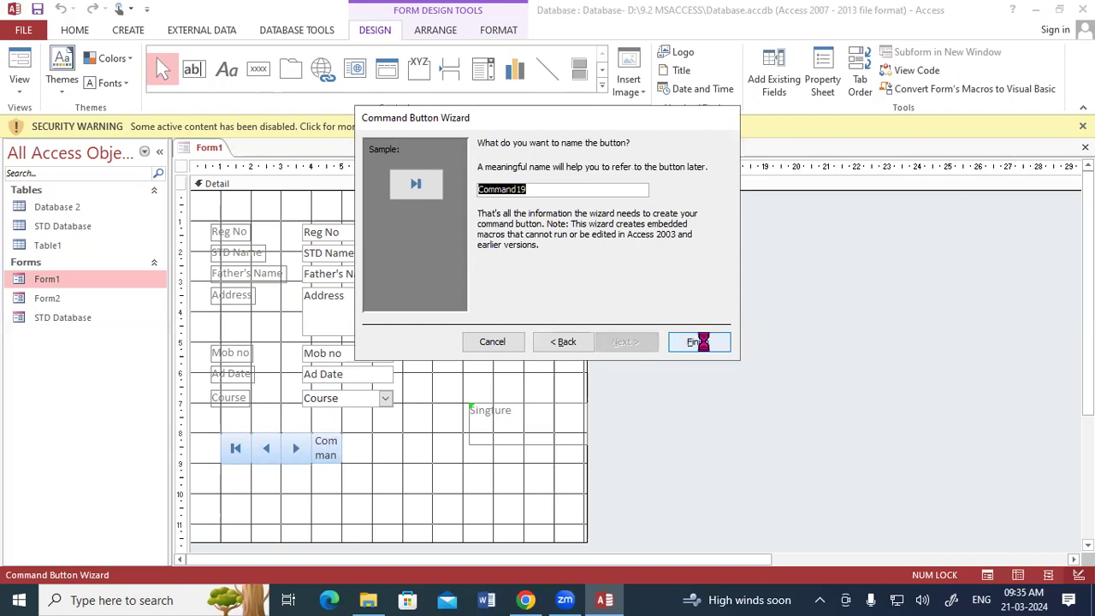
{"action": "left_click", "coordinate": [361, 484]}
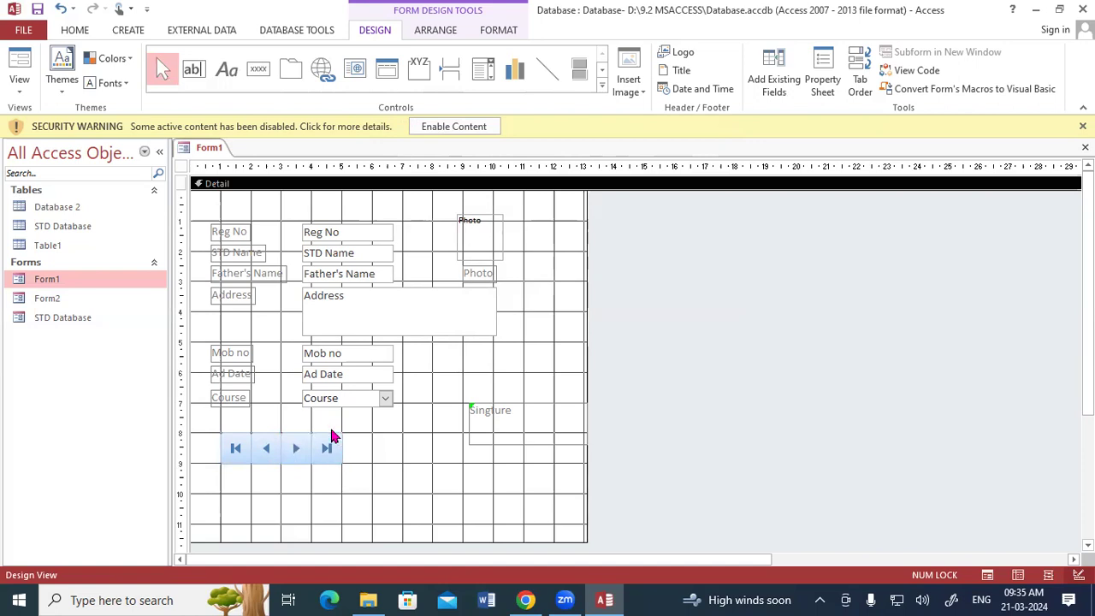
Step: Switch Form1 to Form View and step forward through the records with the Next button
{"action": "right_click", "coordinate": [193, 149]}
{"action": "left_click", "coordinate": [239, 217]}
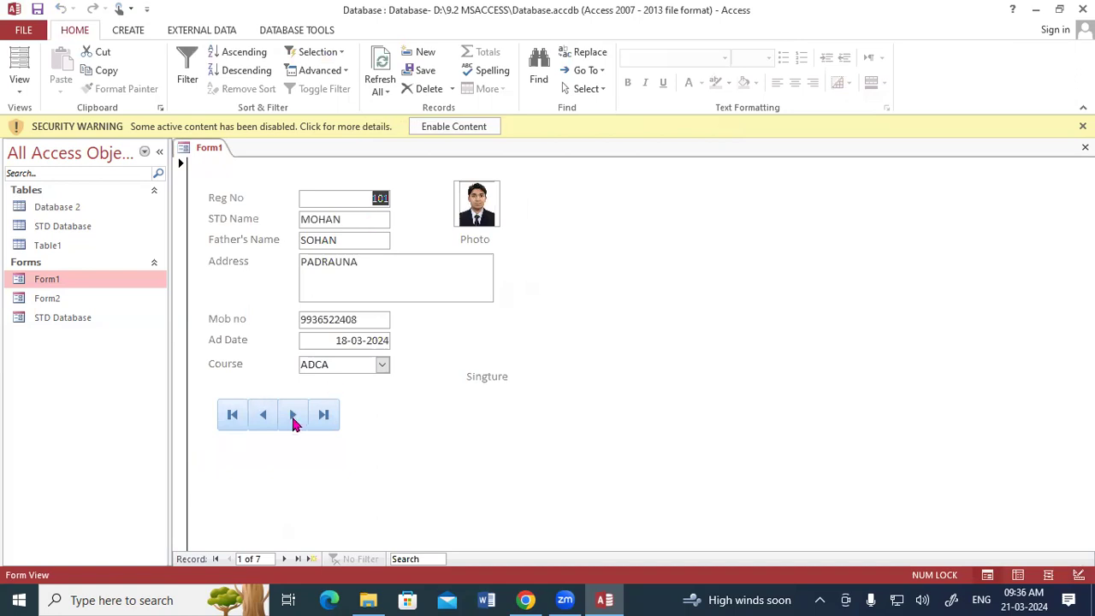
{"action": "left_click", "coordinate": [293, 415]}
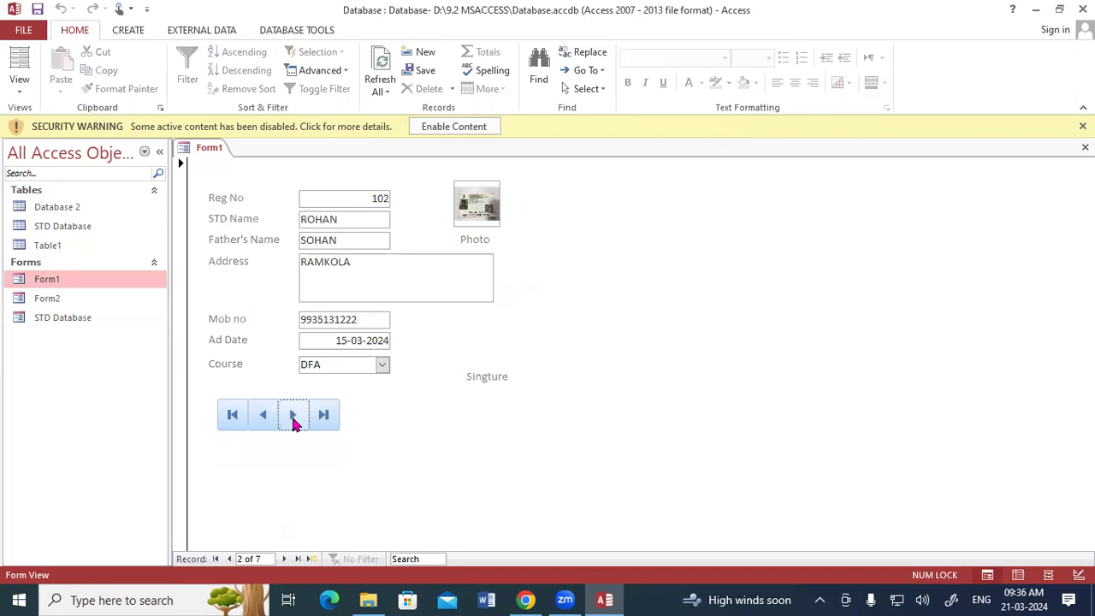
{"action": "left_click", "coordinate": [293, 415]}
{"action": "left_click", "coordinate": [292, 415]}
{"action": "left_click", "coordinate": [293, 415]}
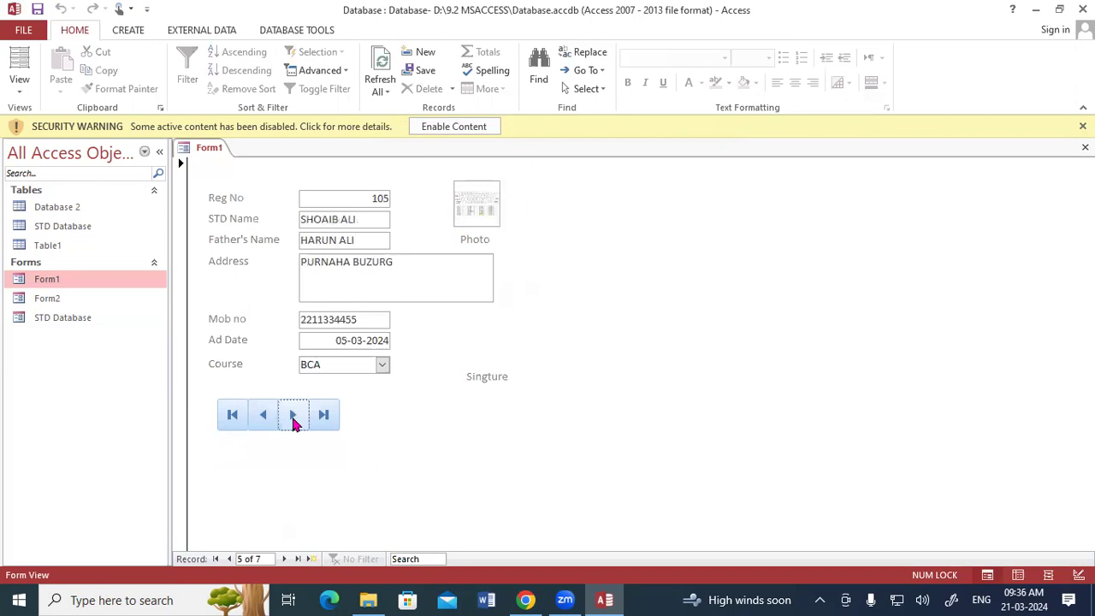
{"action": "left_click", "coordinate": [293, 415]}
{"action": "left_click", "coordinate": [293, 415]}
{"action": "left_click", "coordinate": [293, 415]}
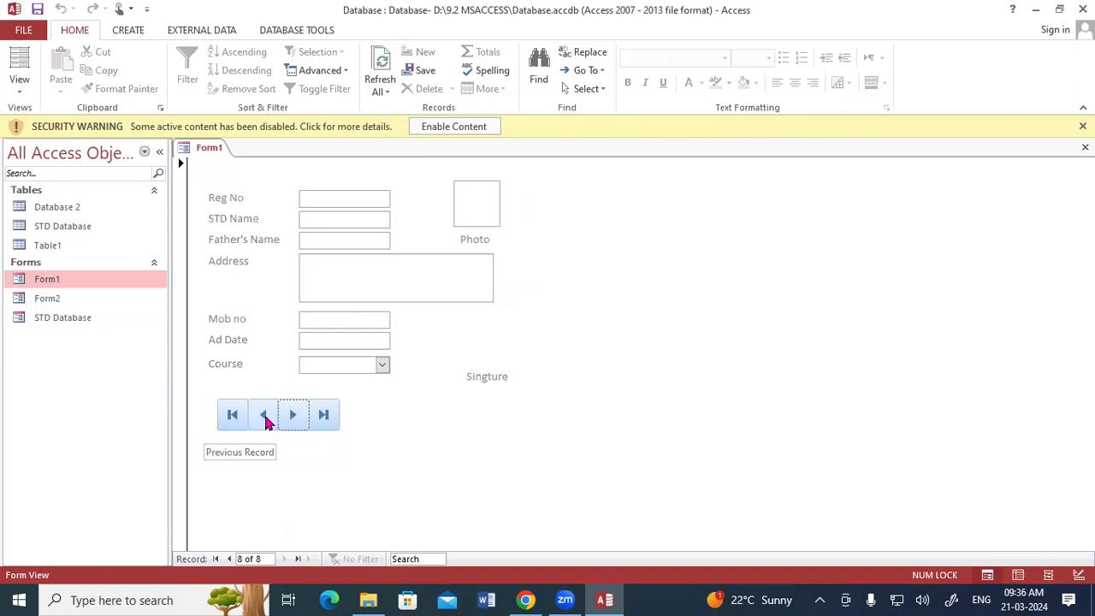
Step: Test the Previous, Last and First Record buttons, ending on record 1 of 7
{"action": "left_click", "coordinate": [266, 415]}
{"action": "left_click", "coordinate": [265, 415]}
{"action": "left_click", "coordinate": [265, 416]}
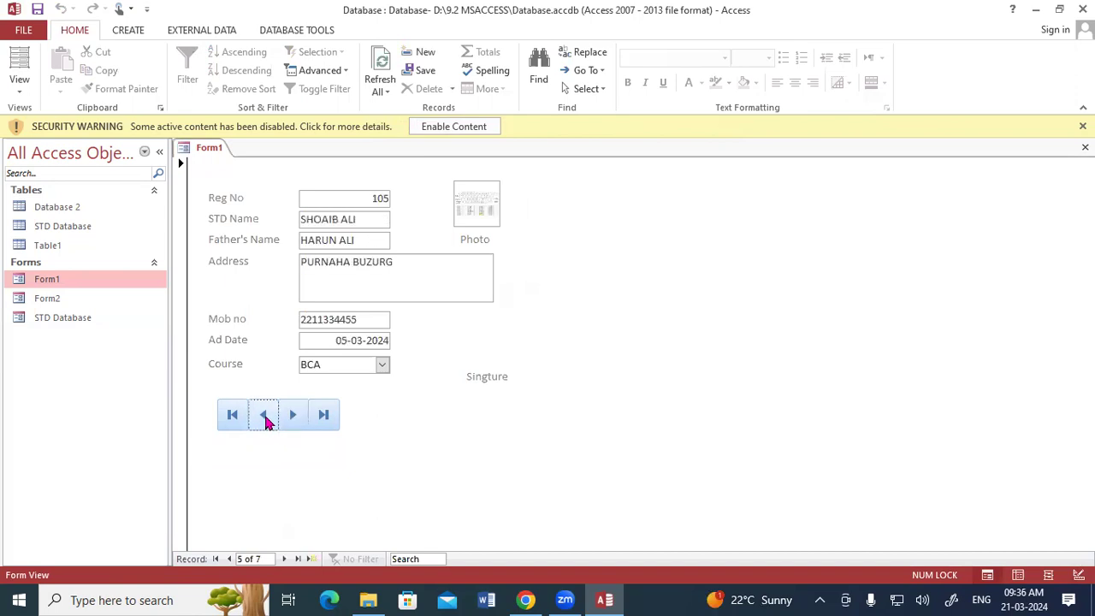
{"action": "left_click", "coordinate": [266, 415]}
{"action": "left_click", "coordinate": [265, 415]}
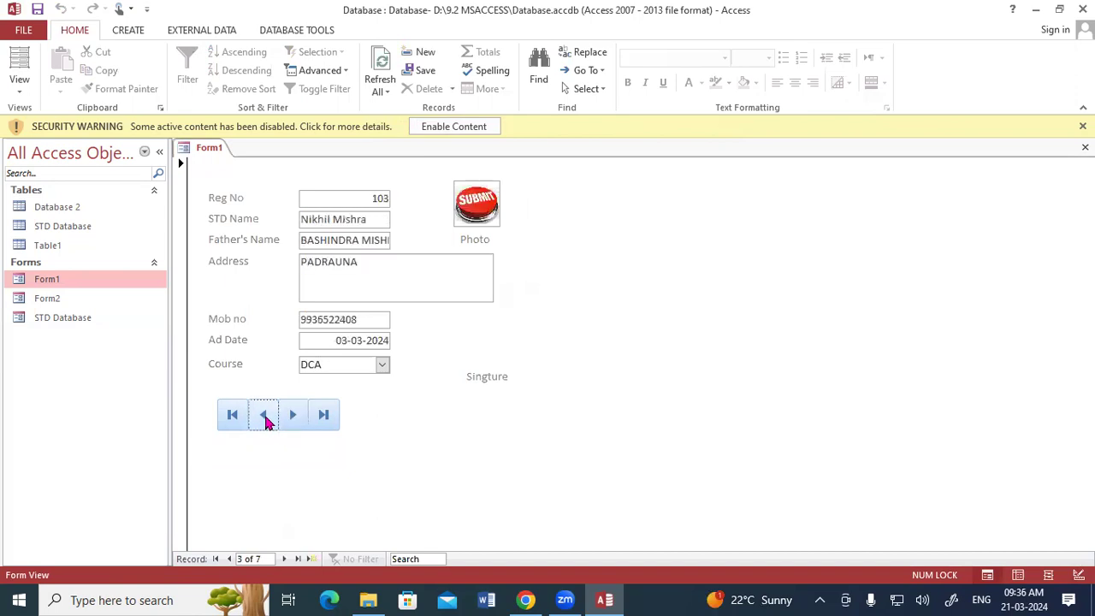
{"action": "left_click", "coordinate": [266, 415]}
{"action": "left_click", "coordinate": [265, 415]}
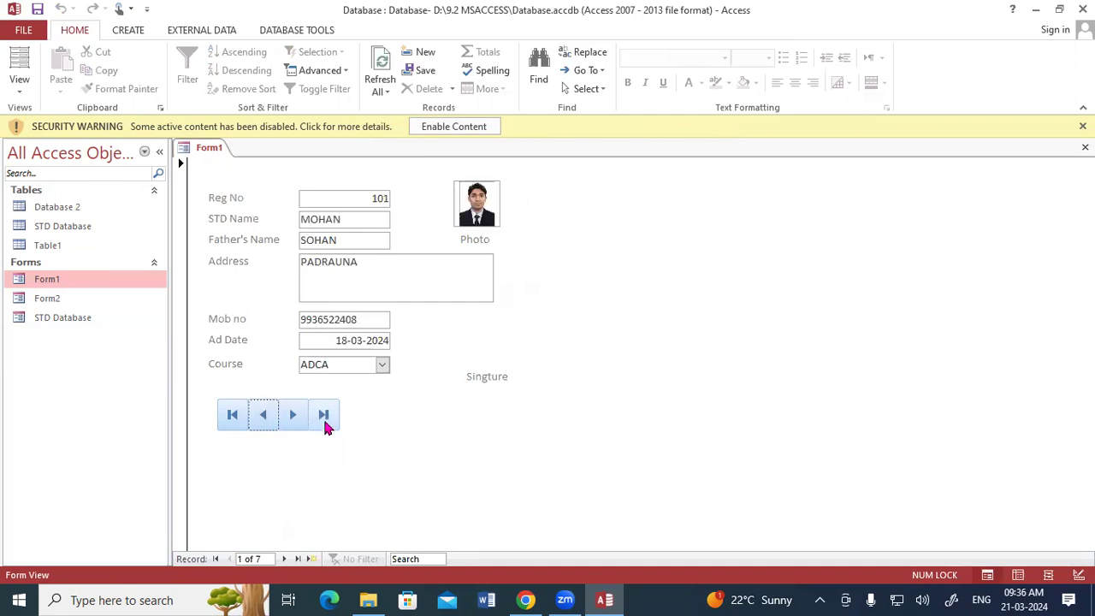
{"action": "left_click", "coordinate": [326, 426]}
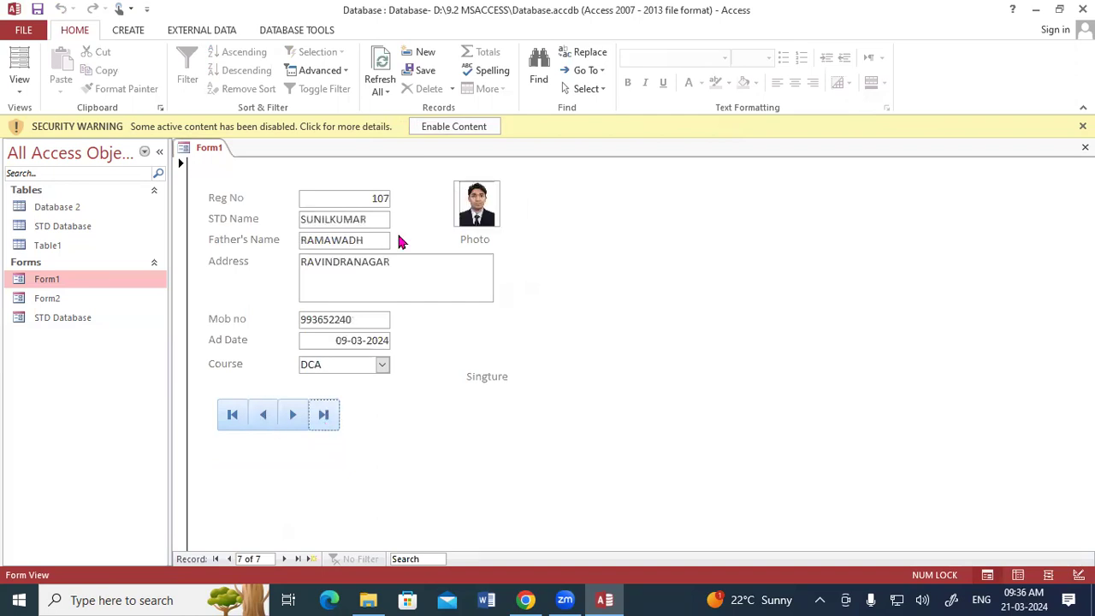
{"action": "left_click", "coordinate": [233, 417]}
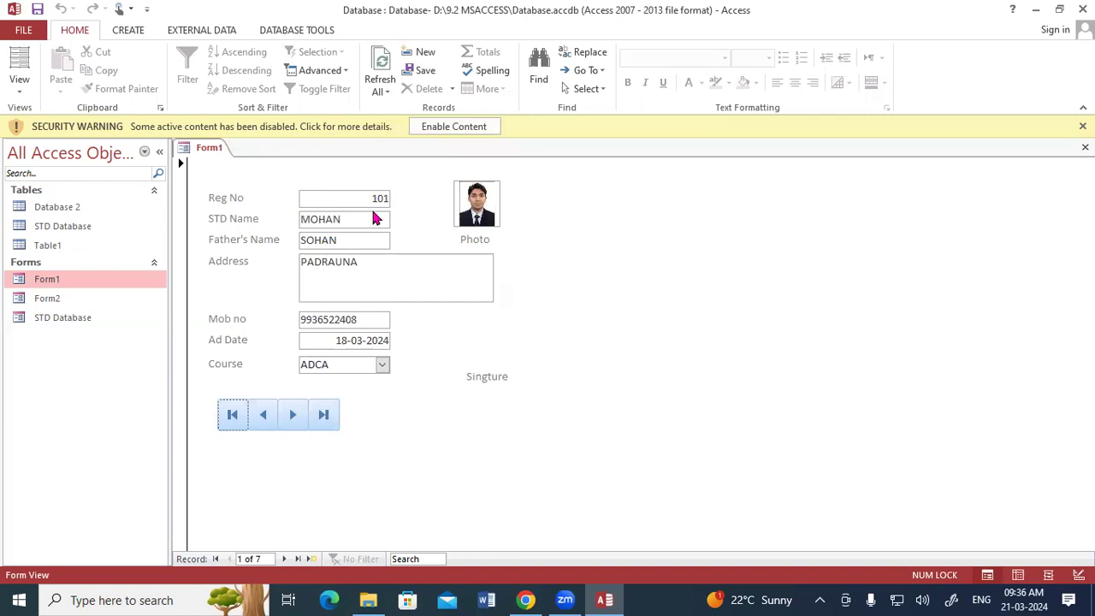
{"action": "right_click", "coordinate": [210, 148]}
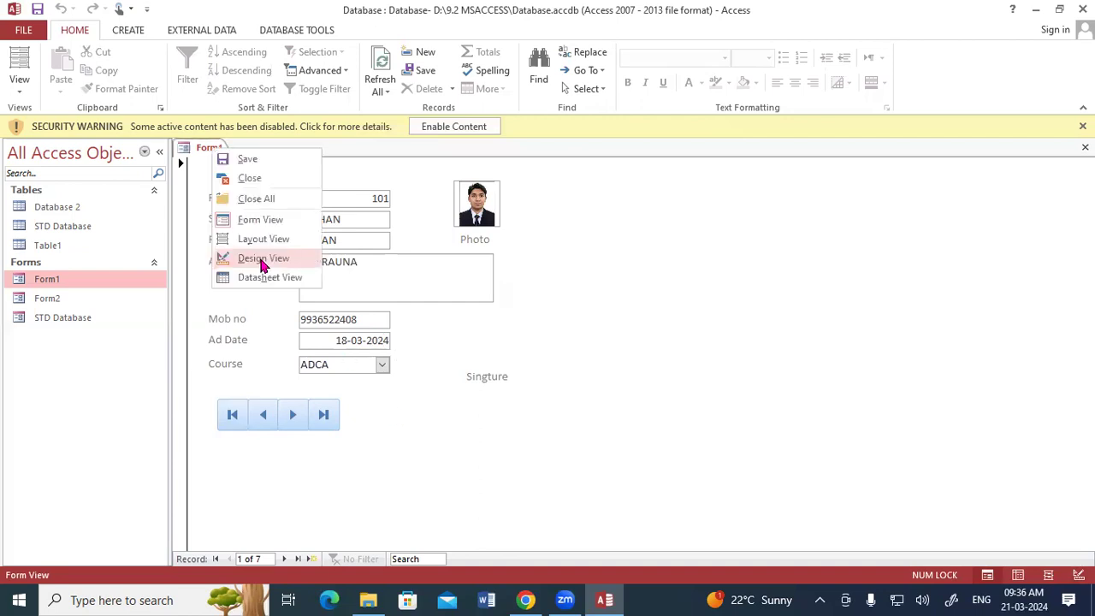
Step: Add a binoculars Find Record button after the navigation buttons, then view Form1 in Form View
{"action": "left_click", "coordinate": [262, 259]}
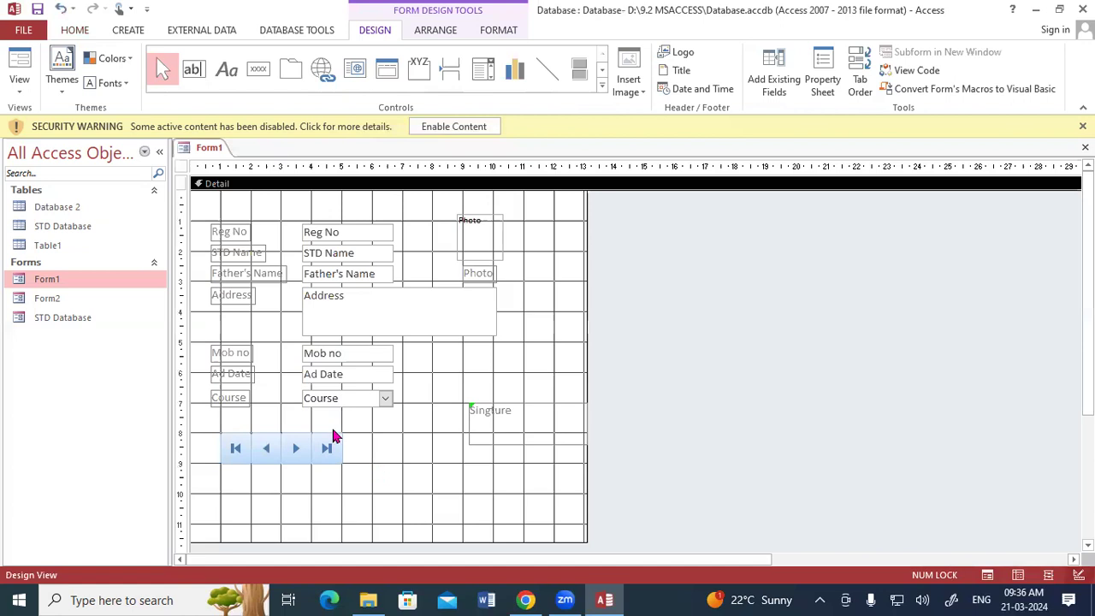
{"action": "left_click", "coordinate": [258, 69]}
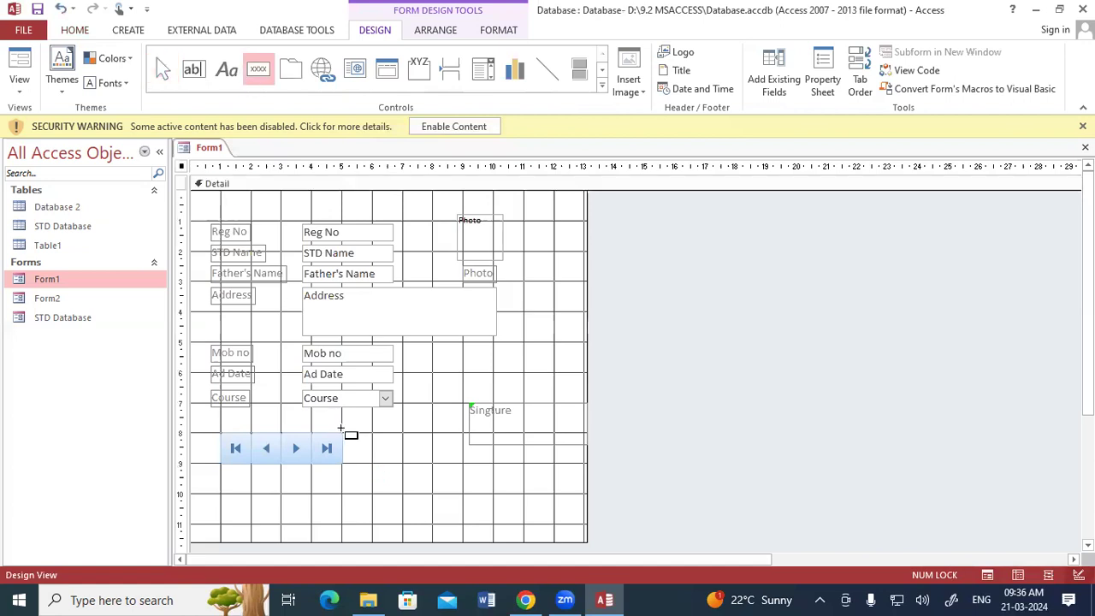
{"action": "left_click_drag", "start_coordinate": [346, 435], "coordinate": [371, 463]}
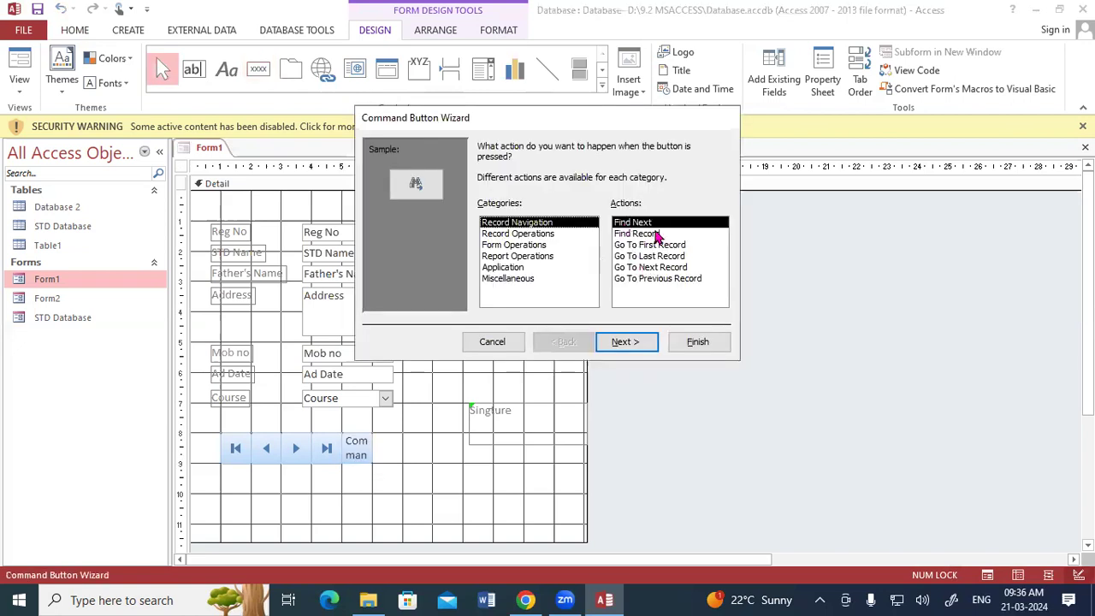
{"action": "left_click", "coordinate": [656, 235]}
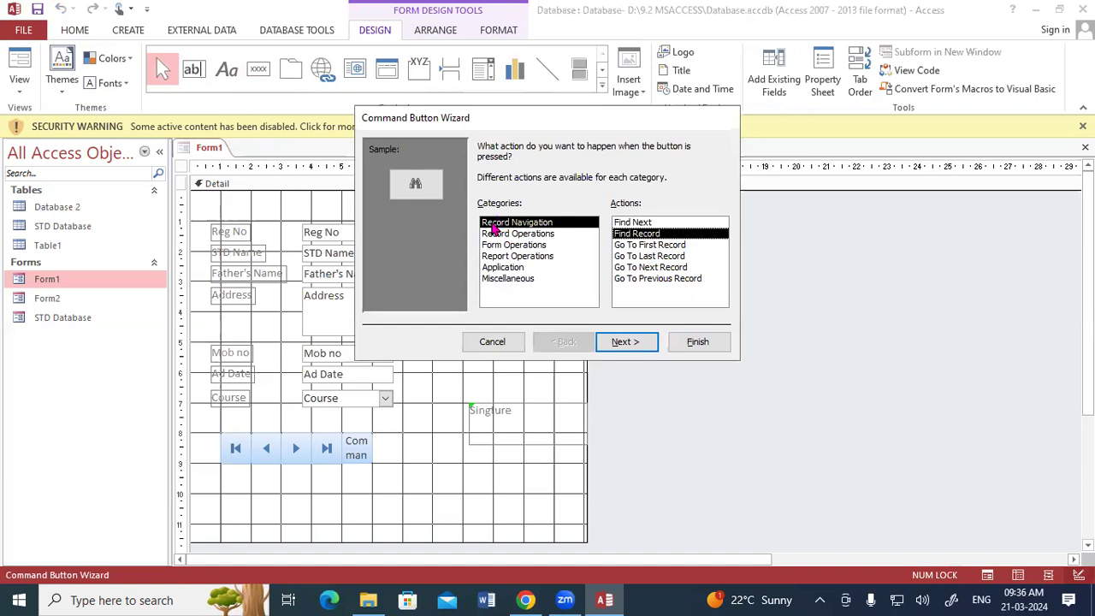
{"action": "left_click", "coordinate": [624, 343]}
{"action": "left_click", "coordinate": [648, 342]}
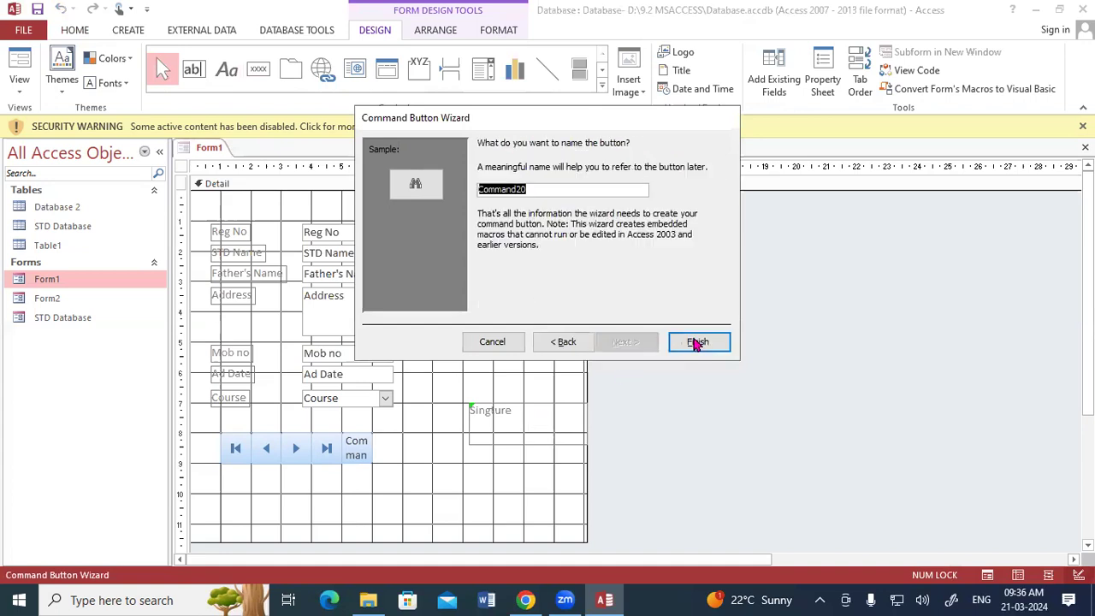
{"action": "left_click", "coordinate": [697, 342]}
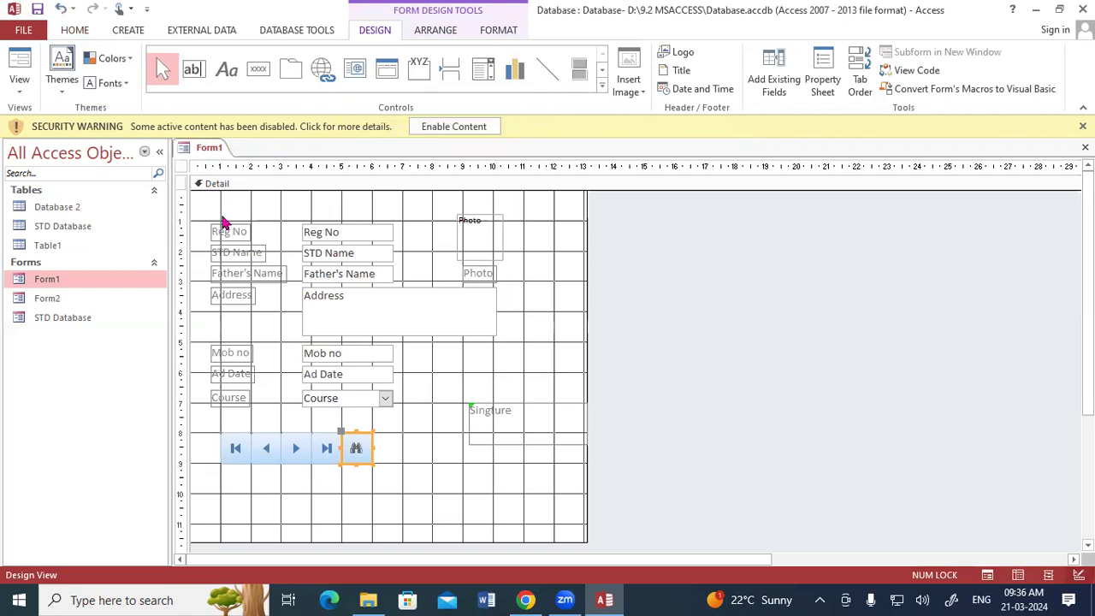
{"action": "right_click", "coordinate": [209, 148]}
{"action": "left_click", "coordinate": [221, 219]}
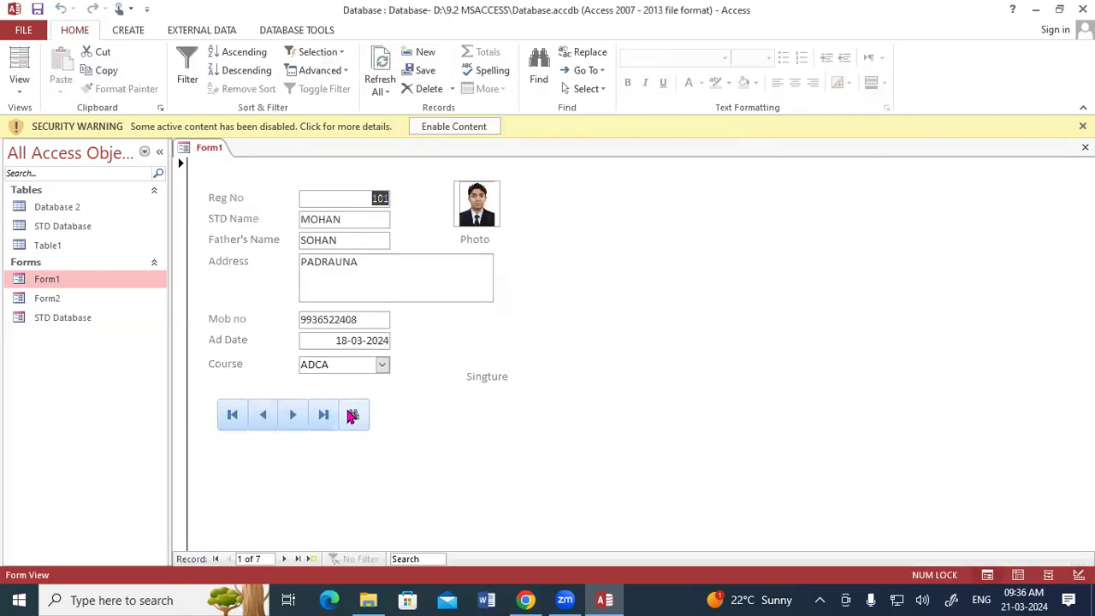
Step: Search for Reg No 103 with the find button, landing on record 3 of 7, then return to Design View
{"action": "left_click", "coordinate": [351, 416]}
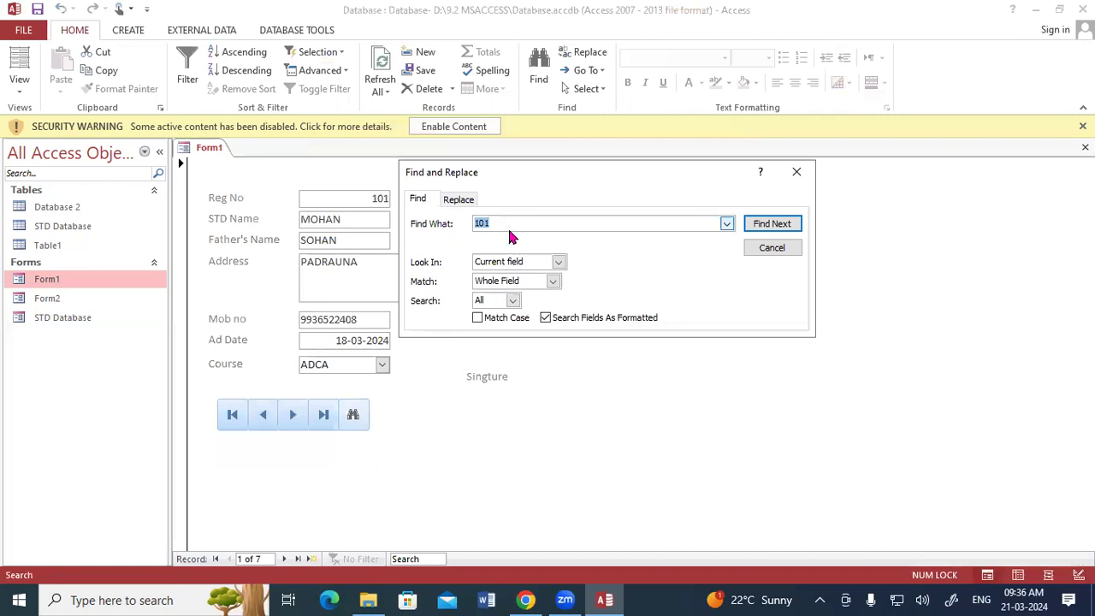
{"action": "left_click", "coordinate": [797, 172]}
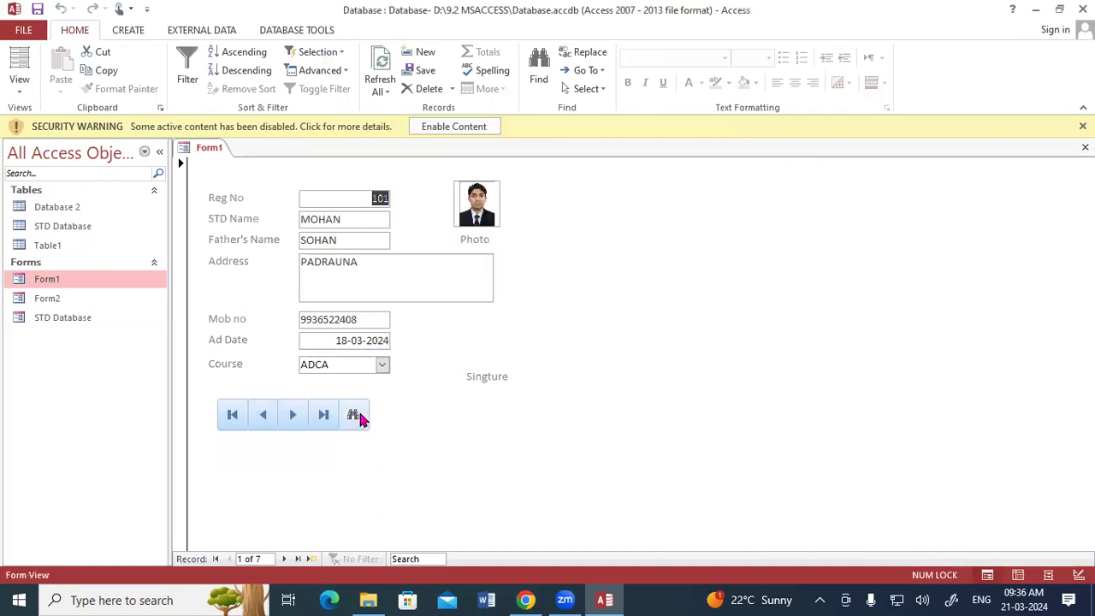
{"action": "left_click", "coordinate": [354, 416]}
{"action": "key", "text": "BackSpace"}
{"action": "type", "text": "103"}
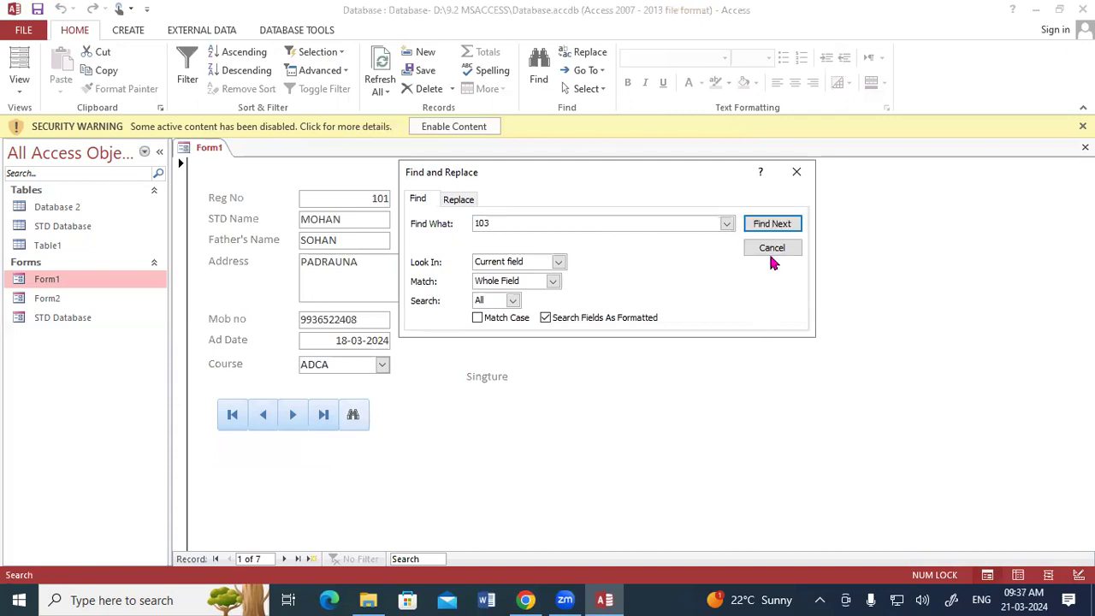
{"action": "left_click", "coordinate": [773, 224]}
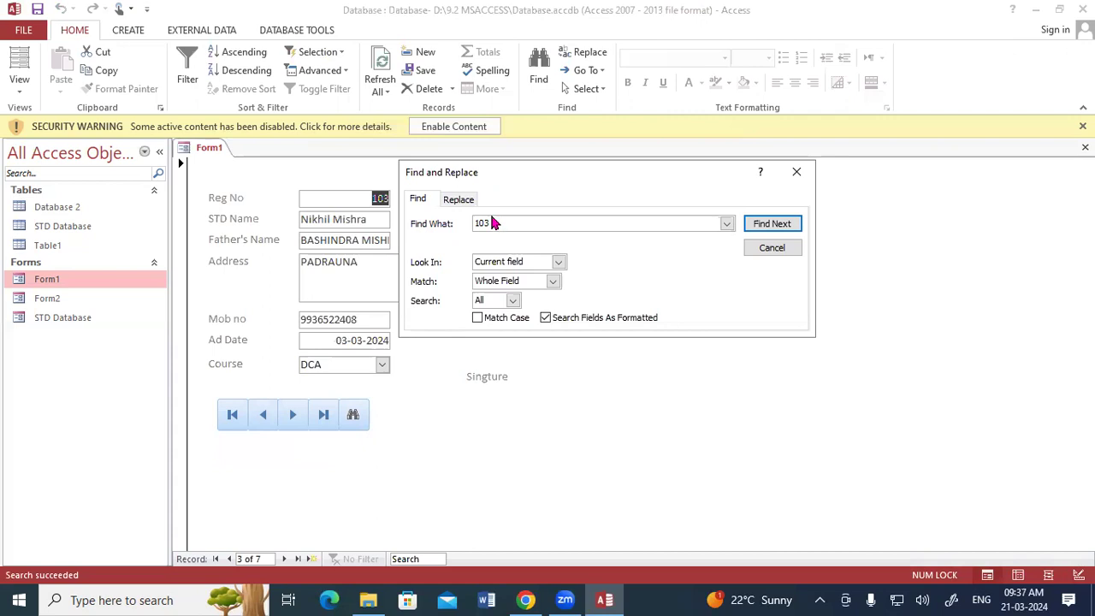
{"action": "left_click_drag", "start_coordinate": [484, 179], "coordinate": [627, 199]}
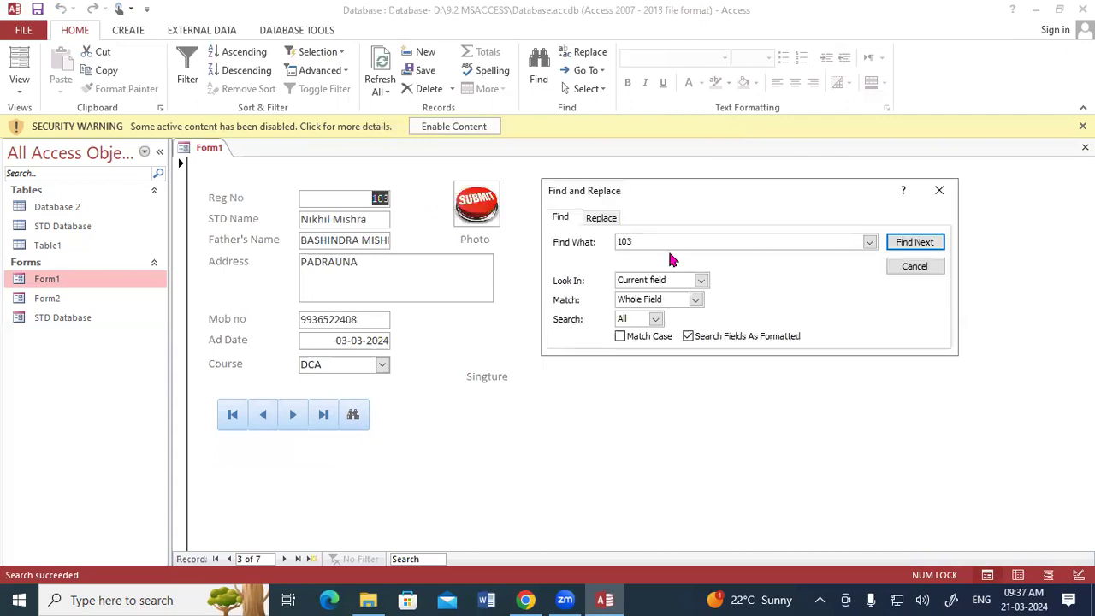
{"action": "left_click", "coordinate": [927, 198]}
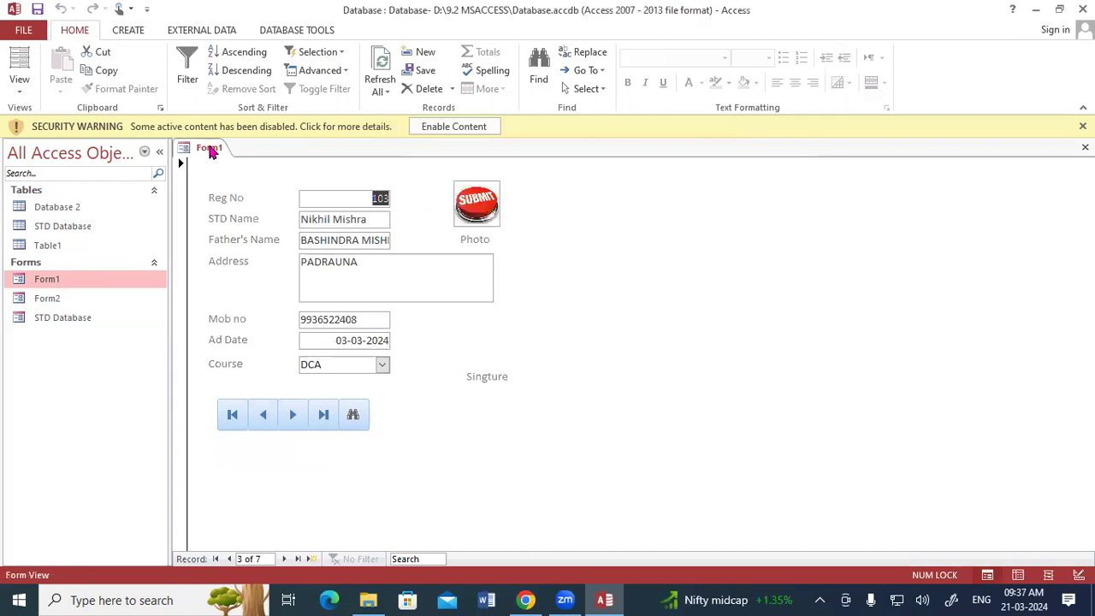
{"action": "right_click", "coordinate": [210, 151]}
{"action": "left_click", "coordinate": [245, 257]}
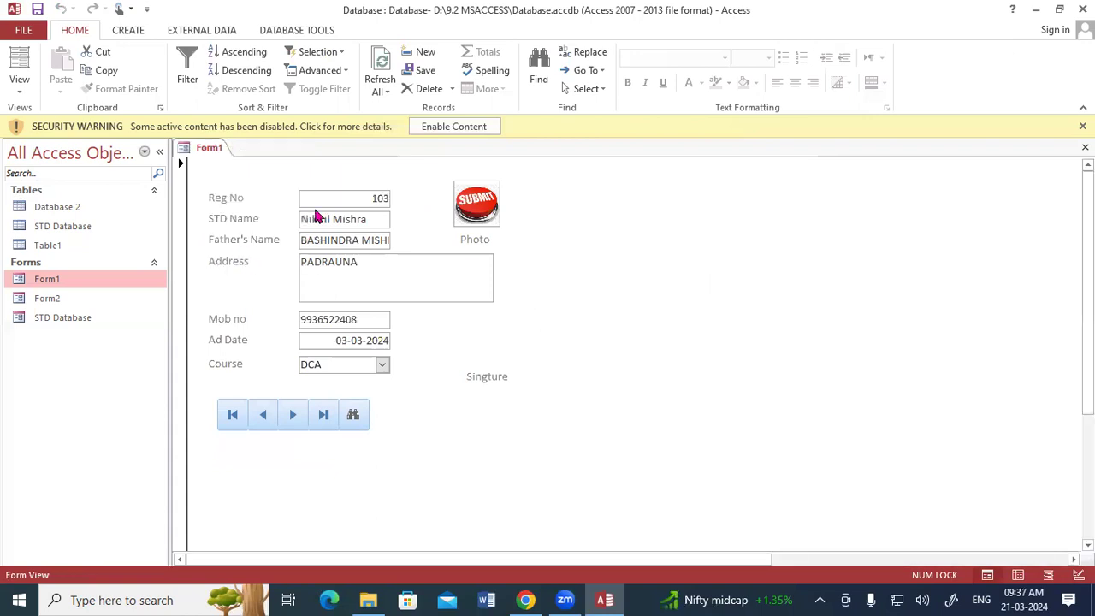
Step: Draw a new command button to the right of the find button
{"action": "left_click", "coordinate": [257, 70]}
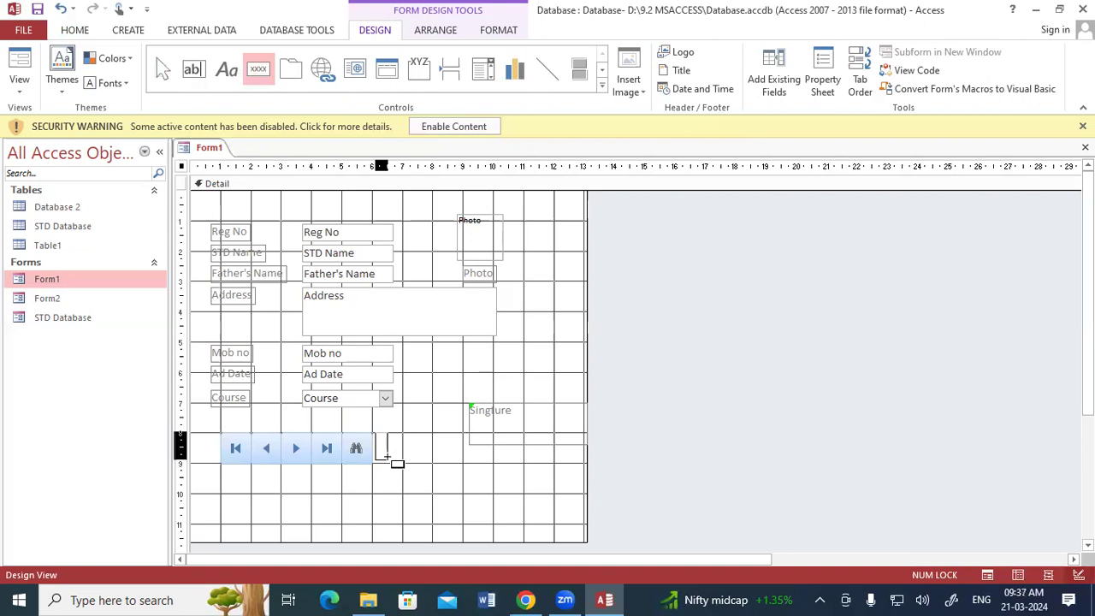
{"action": "left_click", "coordinate": [390, 458]}
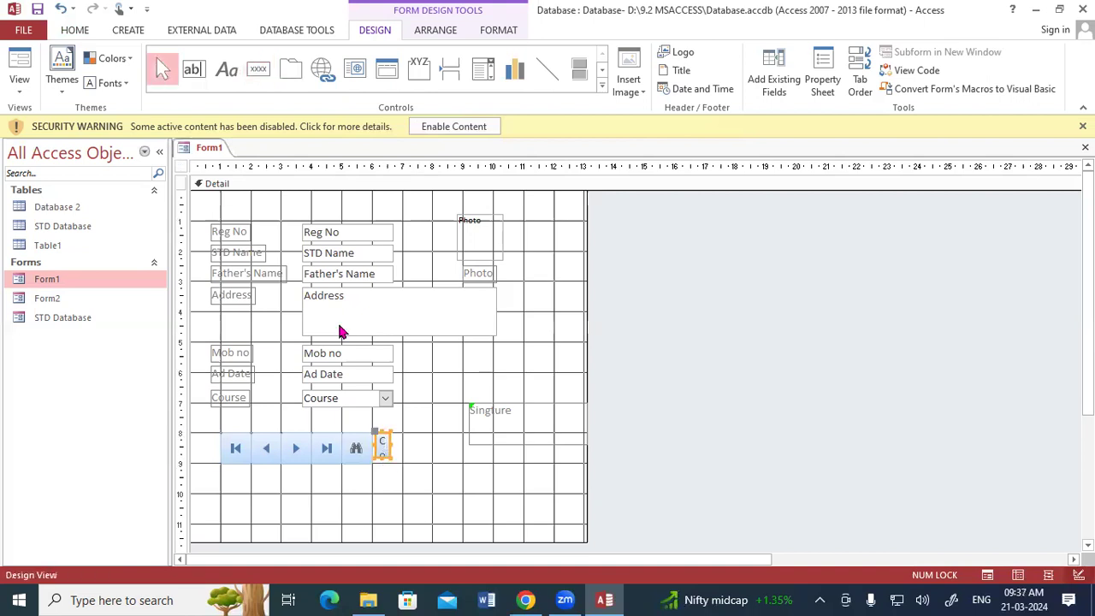
{"action": "key", "text": "Escape"}
{"action": "left_click", "coordinate": [257, 69]}
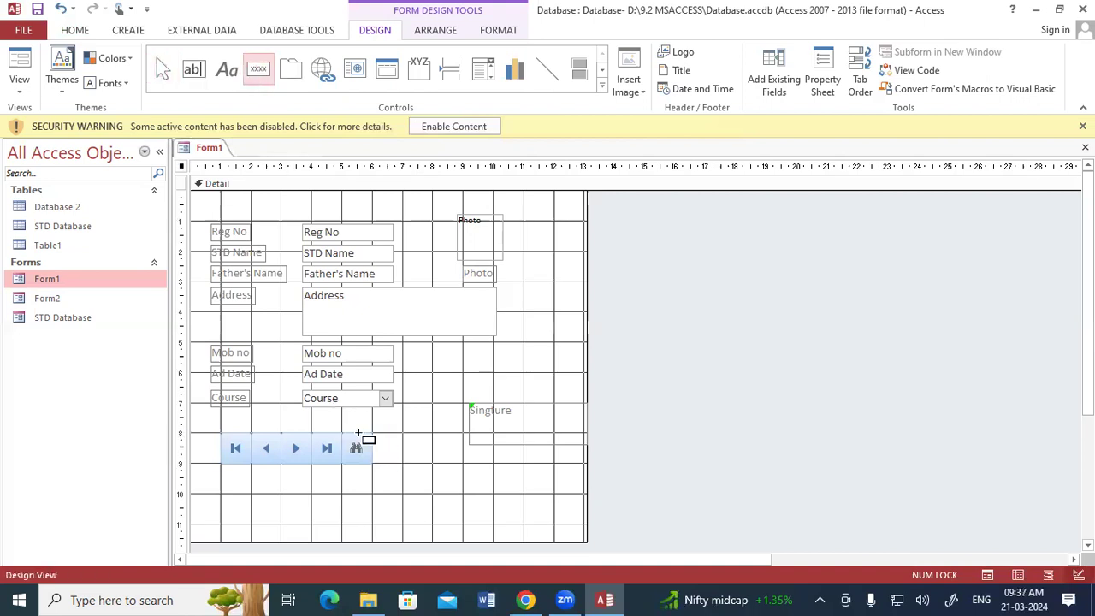
{"action": "left_click_drag", "start_coordinate": [371, 432], "coordinate": [401, 462]}
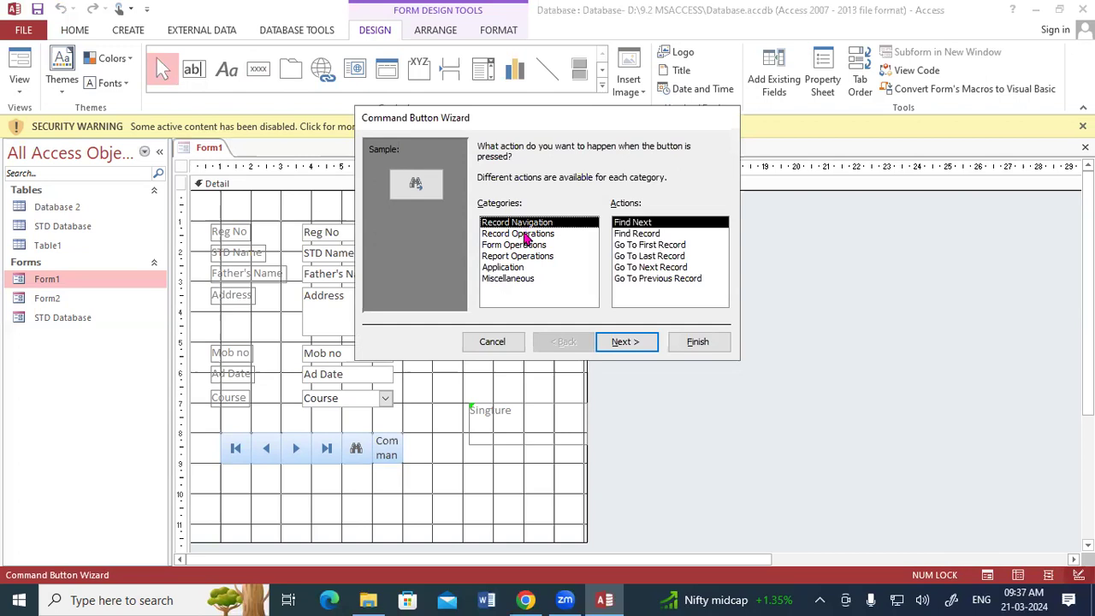
Step: After previewing the other record operations, make it an Add New Record button with the Go To New picture
{"action": "left_click", "coordinate": [523, 234]}
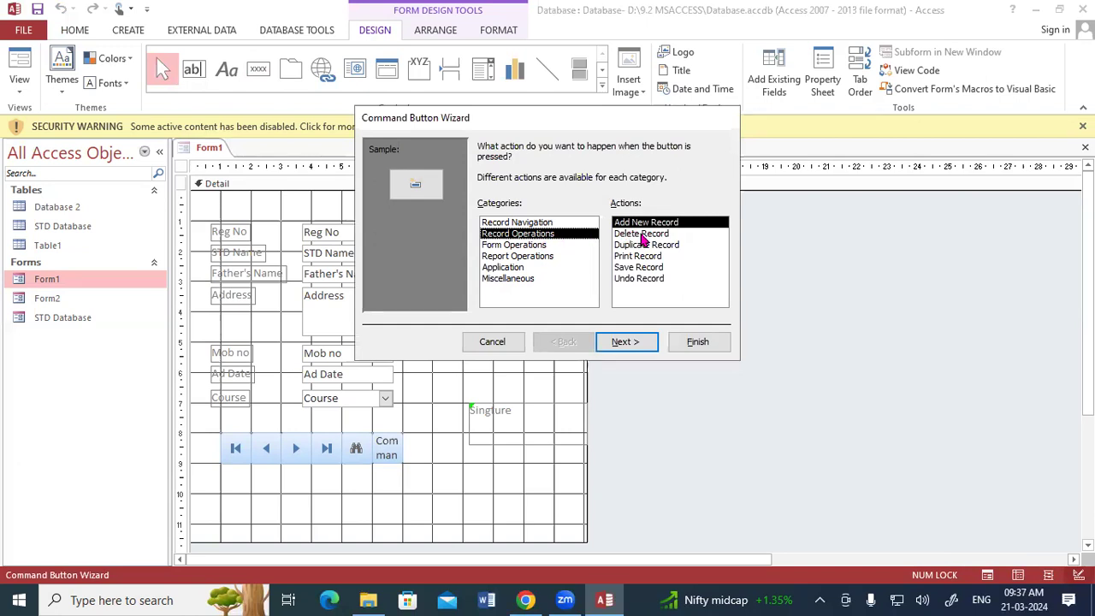
{"action": "left_click", "coordinate": [643, 234]}
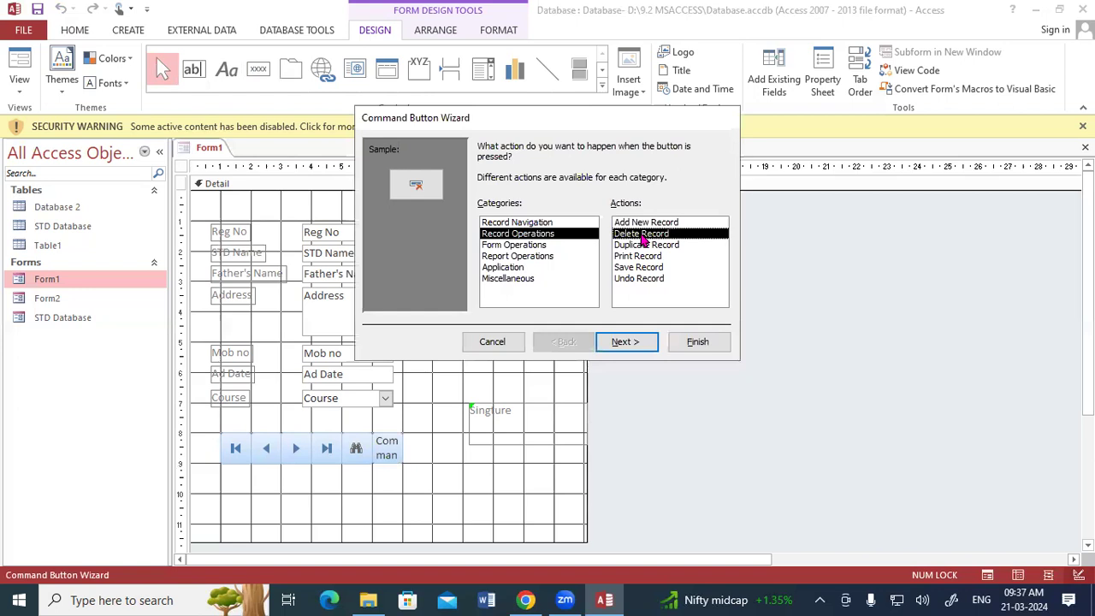
{"action": "left_click", "coordinate": [651, 246]}
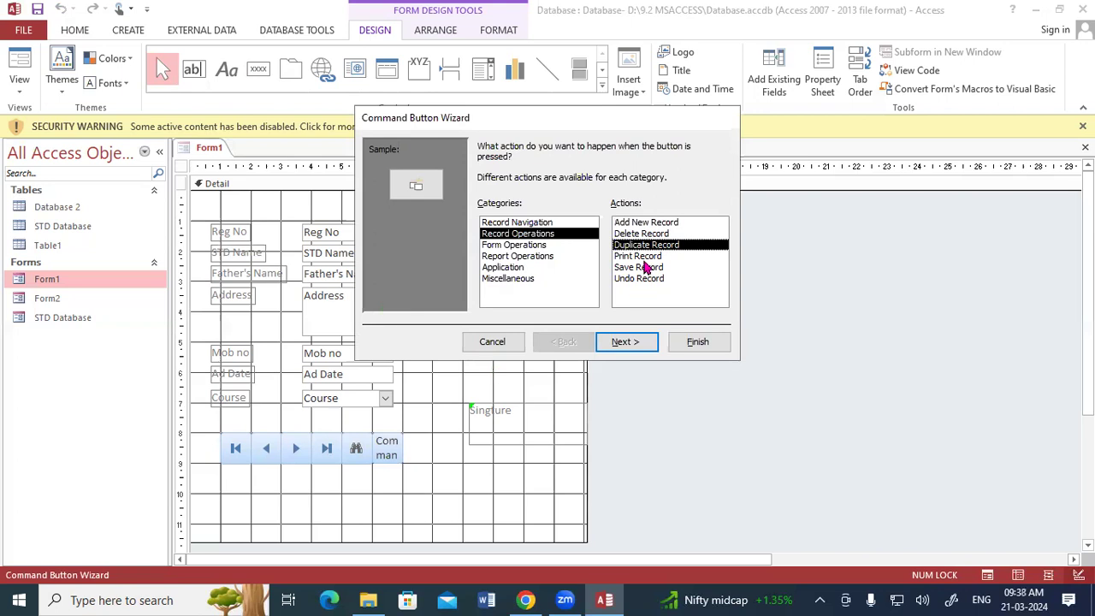
{"action": "left_click", "coordinate": [644, 261]}
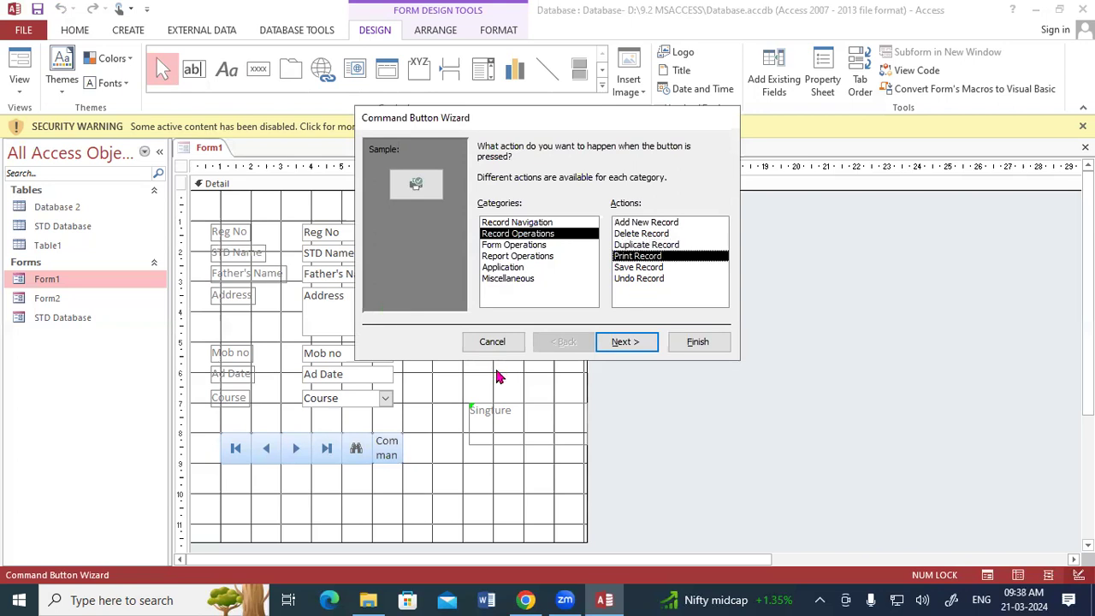
{"action": "left_click", "coordinate": [634, 269]}
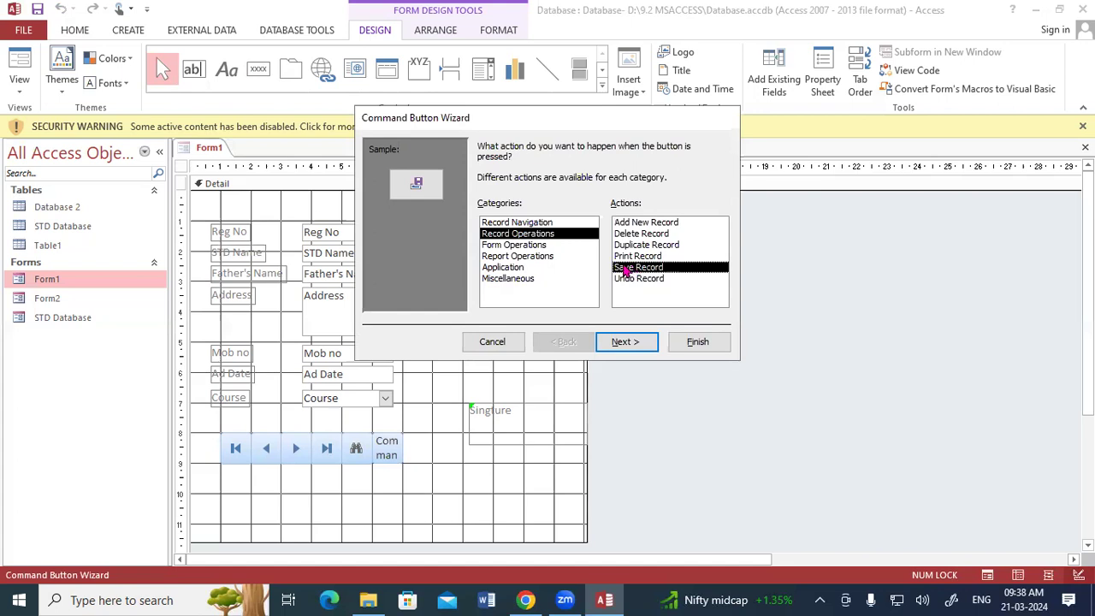
{"action": "left_click", "coordinate": [638, 281]}
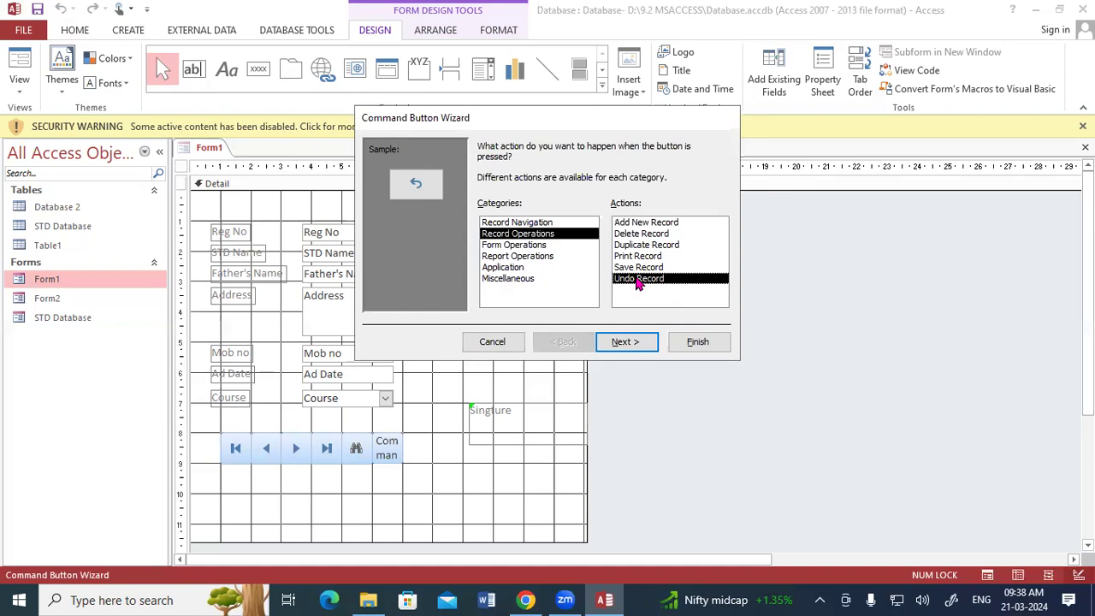
{"action": "left_click", "coordinate": [636, 224]}
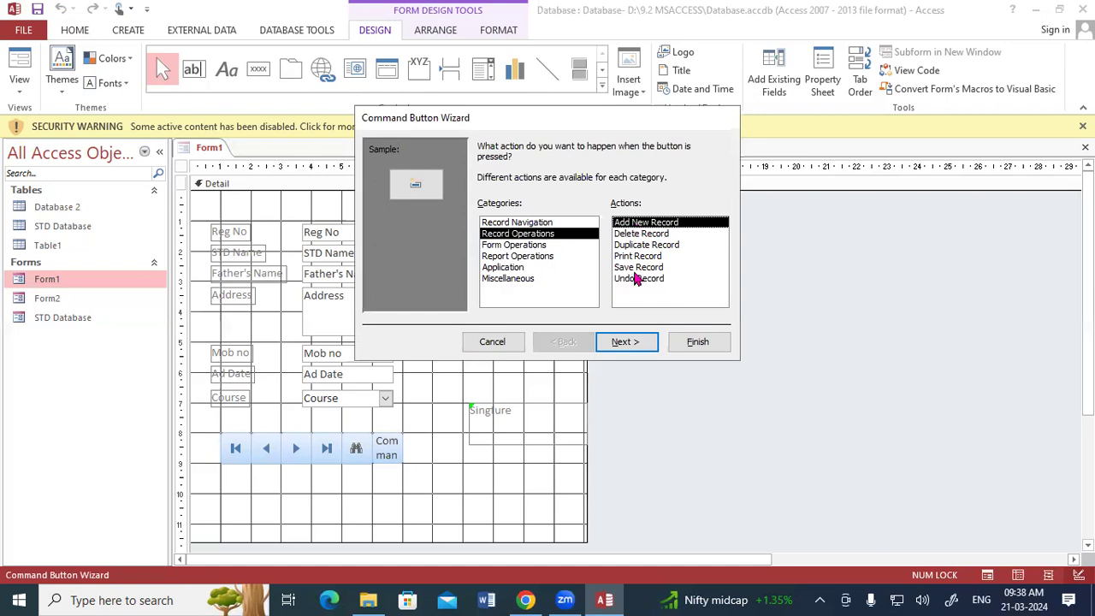
{"action": "left_click", "coordinate": [627, 341]}
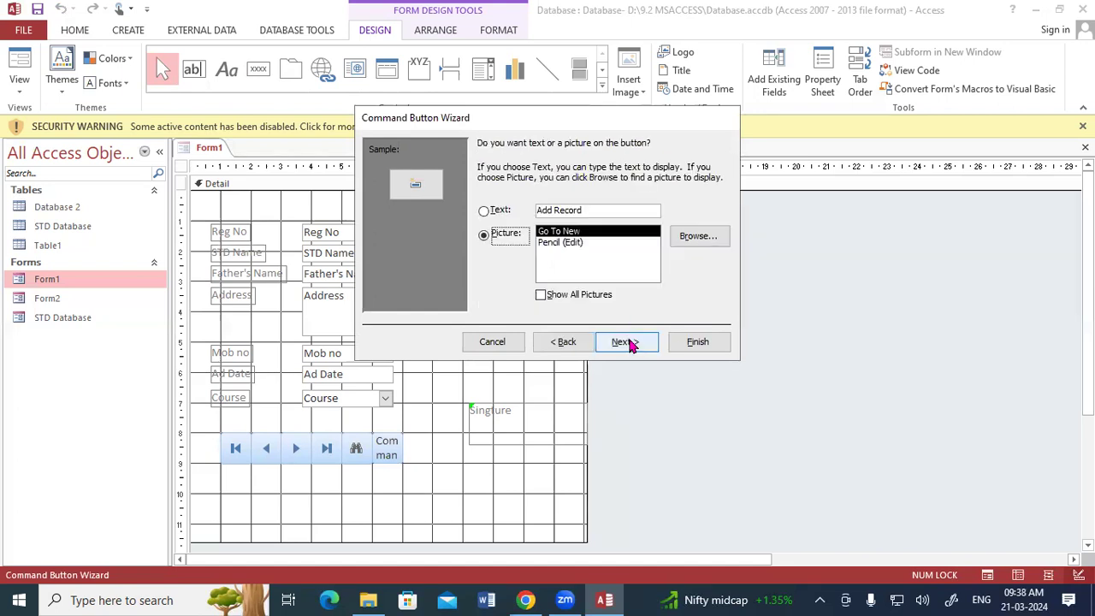
{"action": "left_click", "coordinate": [627, 341]}
{"action": "left_click", "coordinate": [698, 343]}
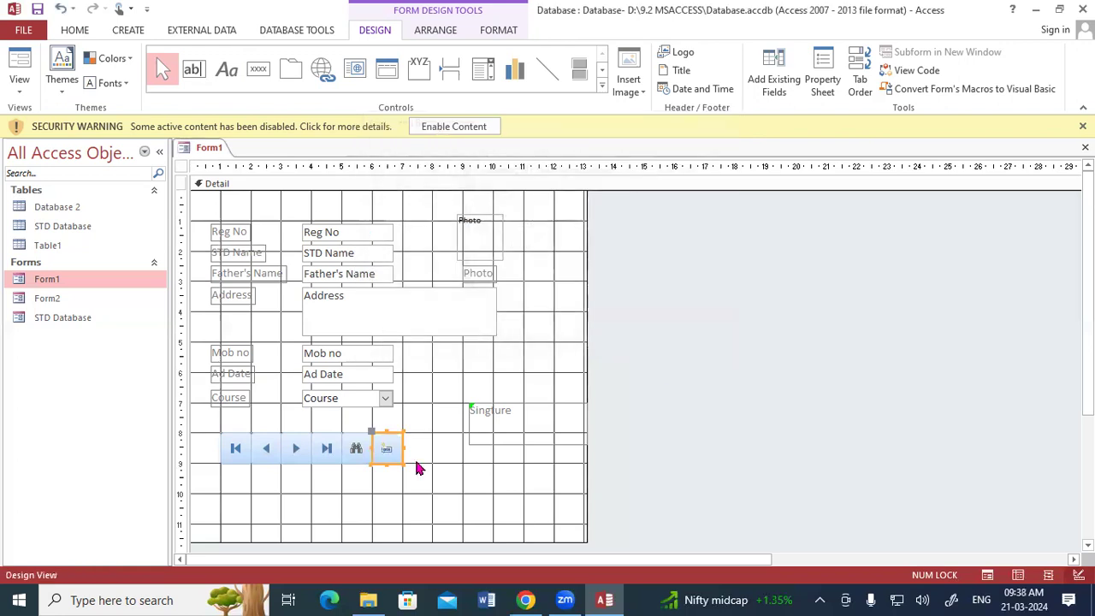
Step: Add a Save Record button with a disk picture after the add-record button
{"action": "left_click", "coordinate": [260, 73]}
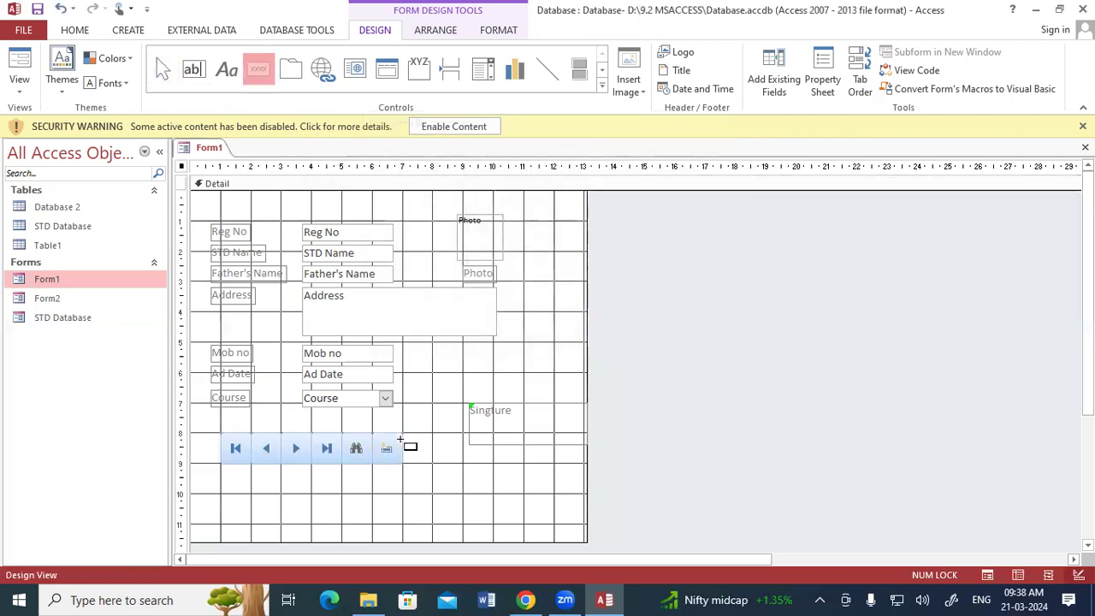
{"action": "left_click_drag", "start_coordinate": [403, 435], "coordinate": [433, 462]}
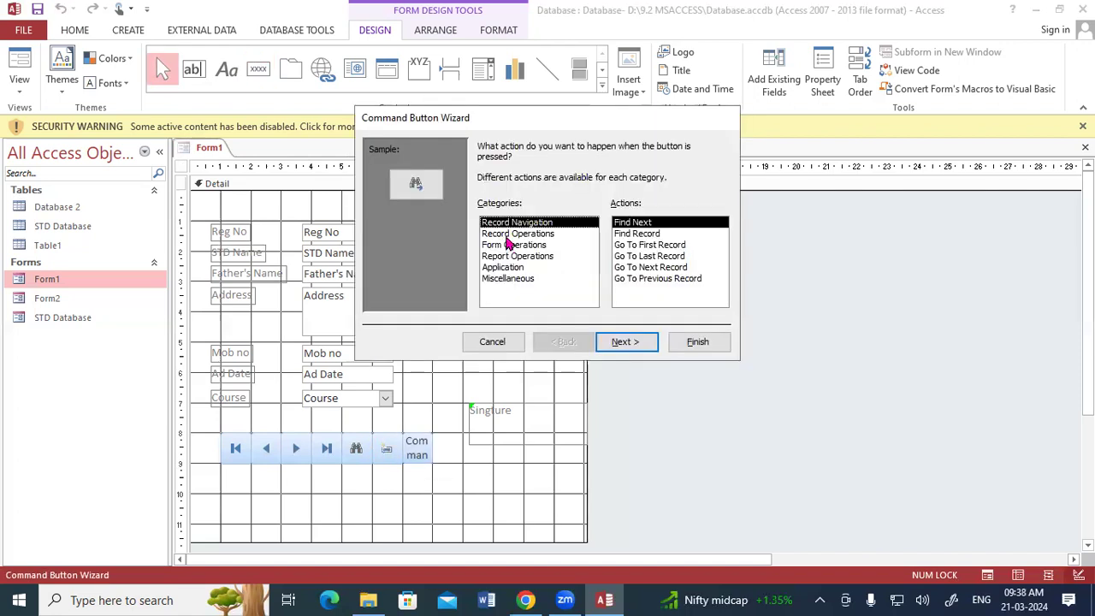
{"action": "left_click", "coordinate": [514, 234]}
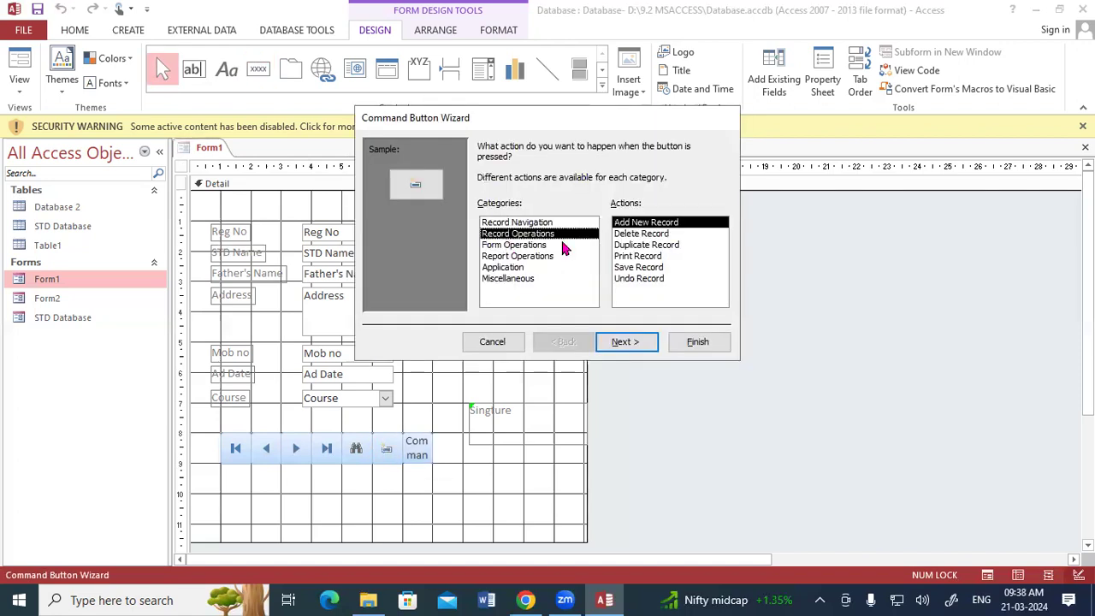
{"action": "left_click", "coordinate": [637, 268]}
{"action": "left_click", "coordinate": [623, 344]}
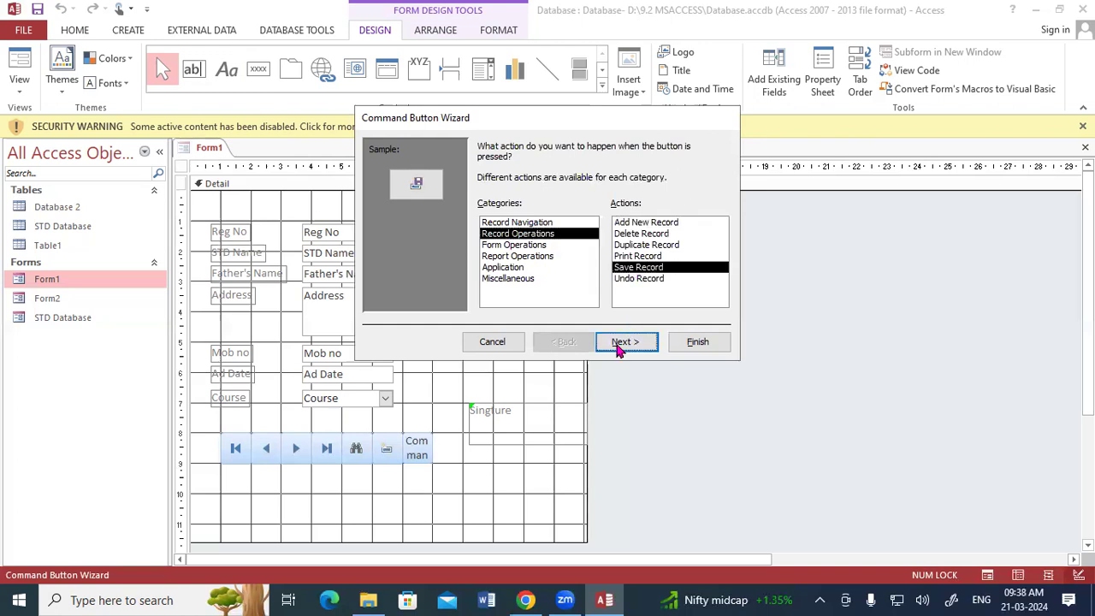
{"action": "left_click", "coordinate": [696, 343]}
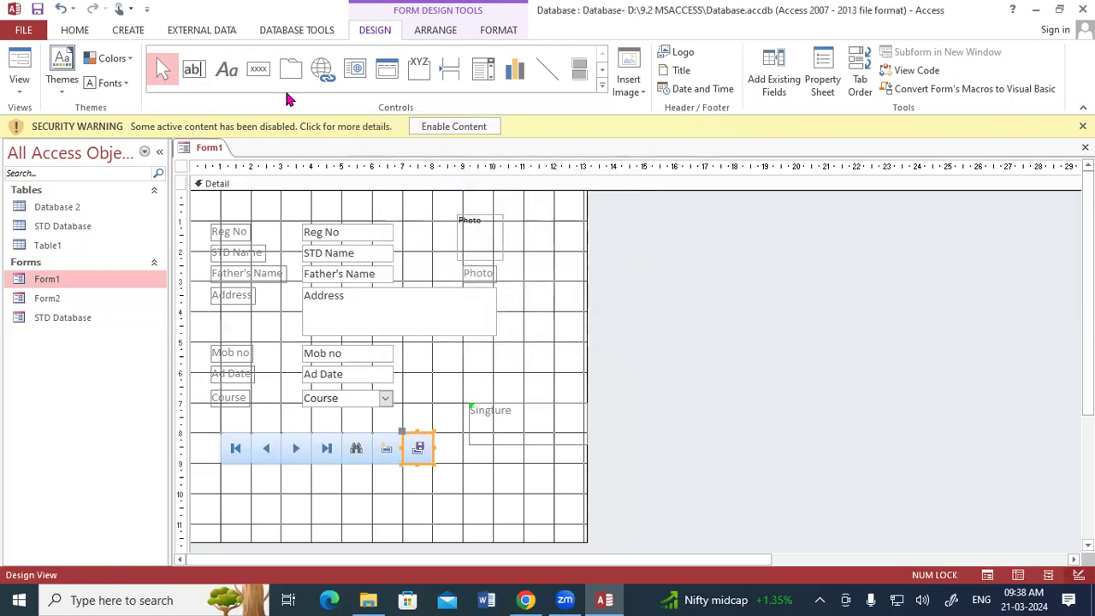
Step: Add a Delete Record picture button to the right of the save button
{"action": "left_click", "coordinate": [259, 69]}
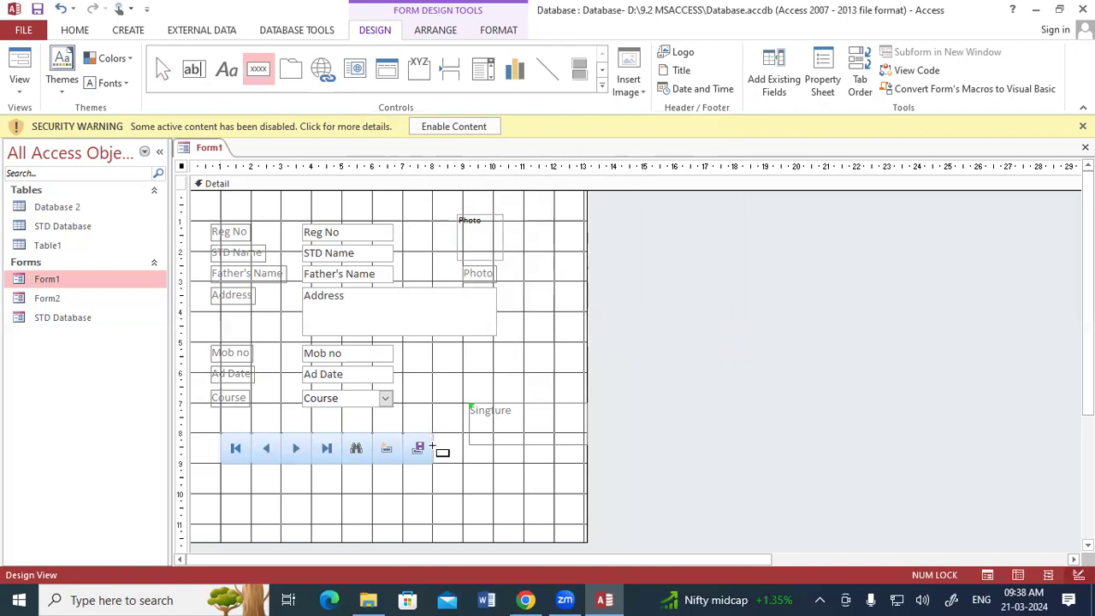
{"action": "left_click_drag", "start_coordinate": [433, 433], "coordinate": [463, 463]}
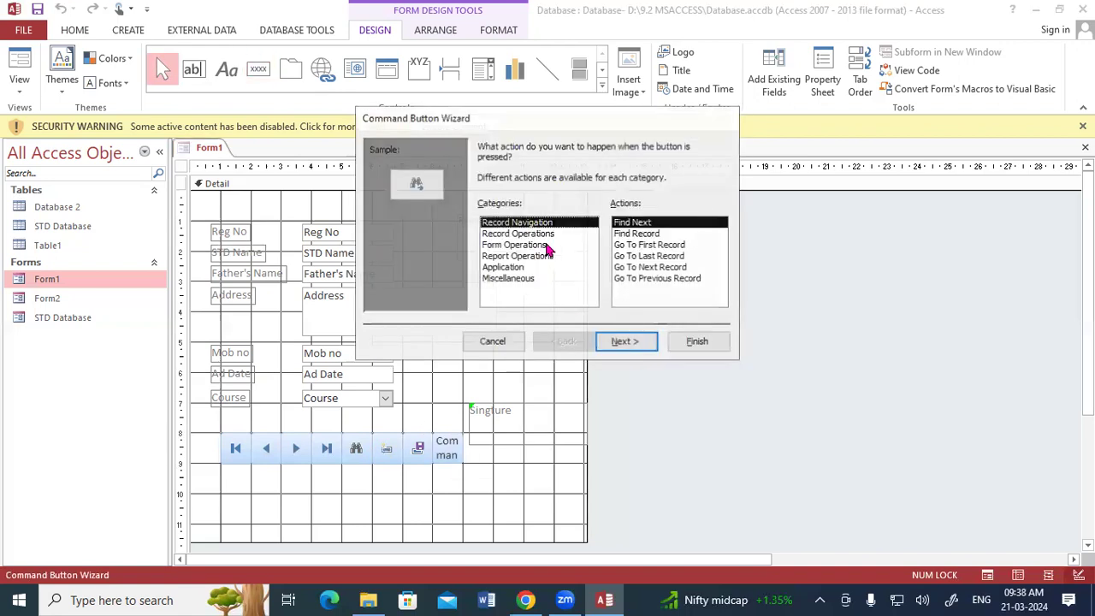
{"action": "key", "text": "Down"}
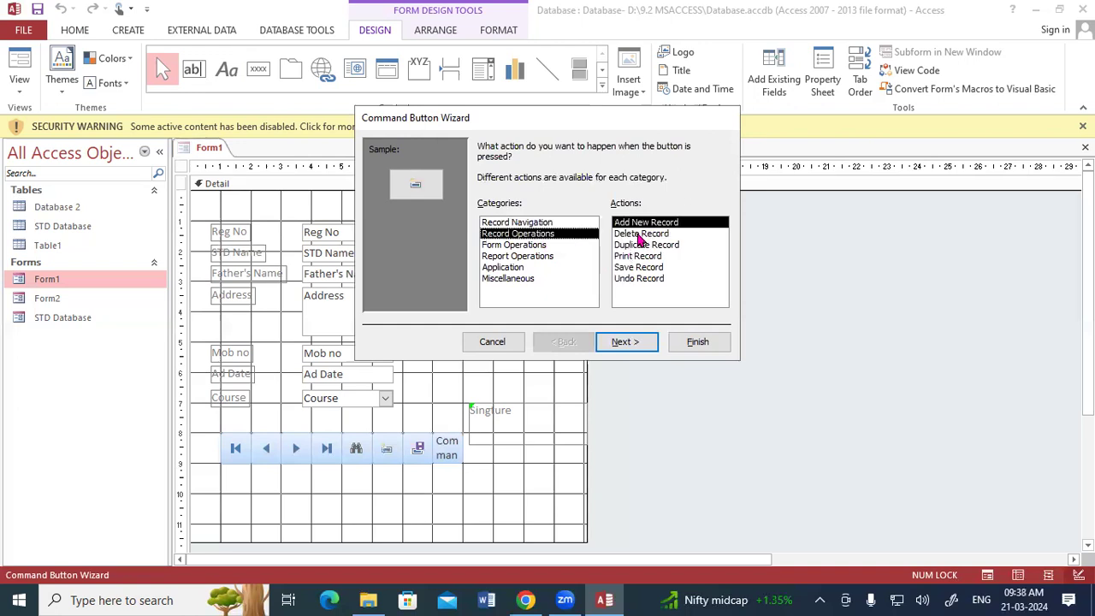
{"action": "left_click", "coordinate": [641, 234]}
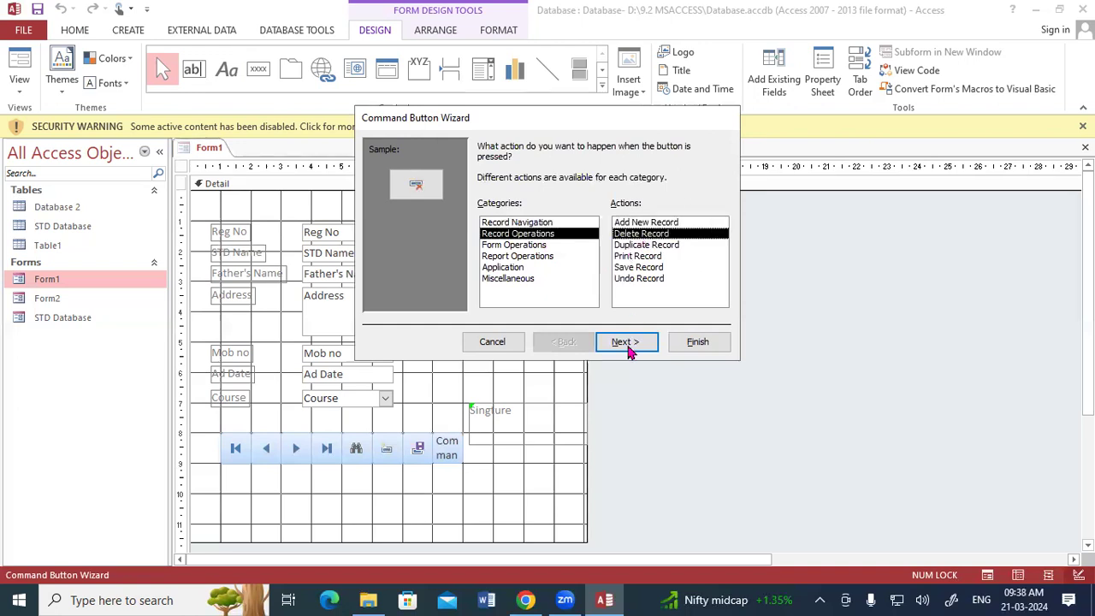
{"action": "left_click", "coordinate": [707, 350]}
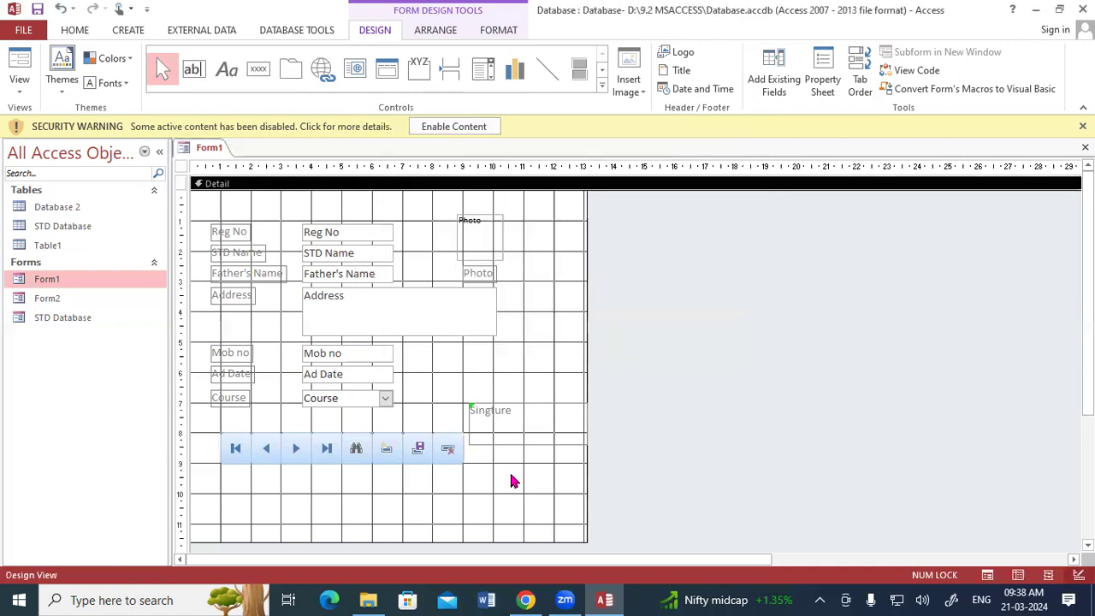
{"action": "right_click", "coordinate": [221, 149]}
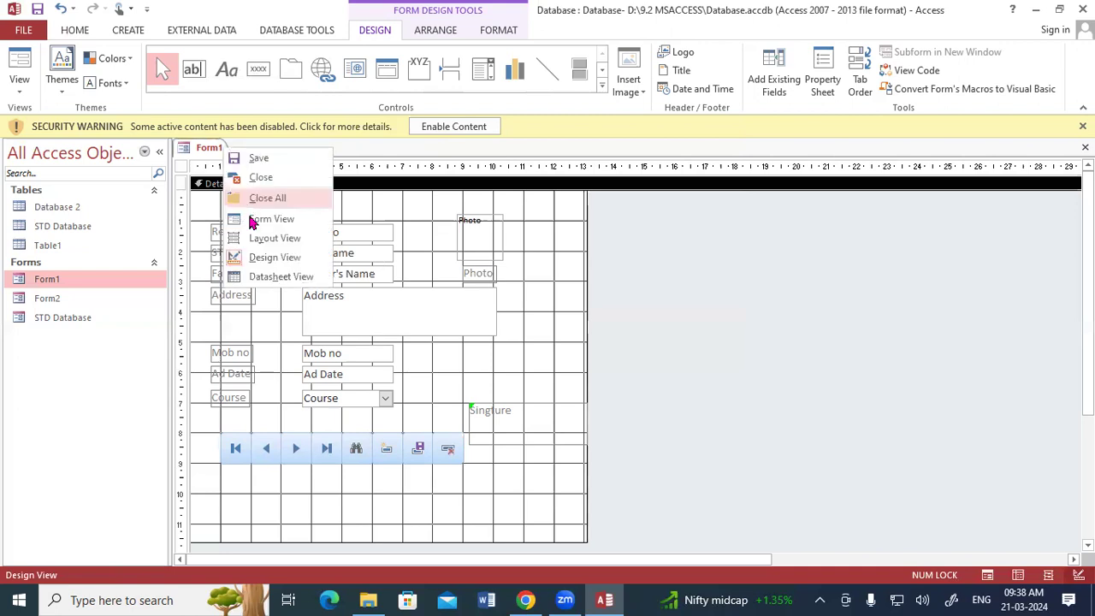
Step: Show Form1 in Form View and jump to the last record, 7 of 7 (Reg No 107)
{"action": "left_click", "coordinate": [257, 218]}
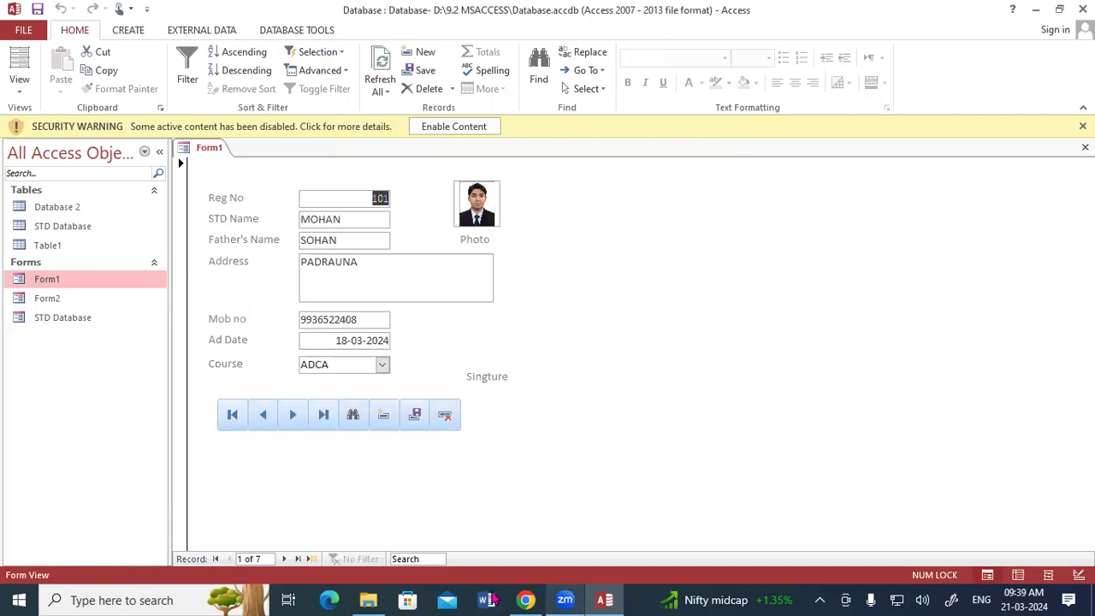
{"action": "left_click_drag", "start_coordinate": [247, 432], "coordinate": [219, 432]}
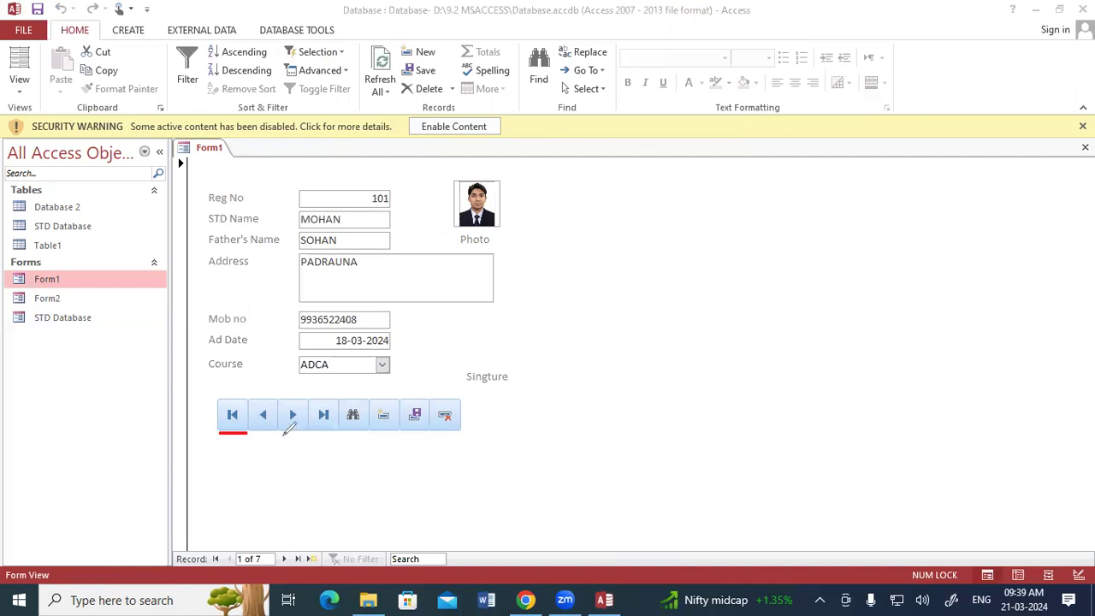
{"action": "mouse_move", "coordinate": [285, 435]}
{"action": "left_mouse_down"}
{"action": "mouse_move", "coordinate": [299, 447]}
{"action": "mouse_move", "coordinate": [309, 432]}
{"action": "left_mouse_up"}
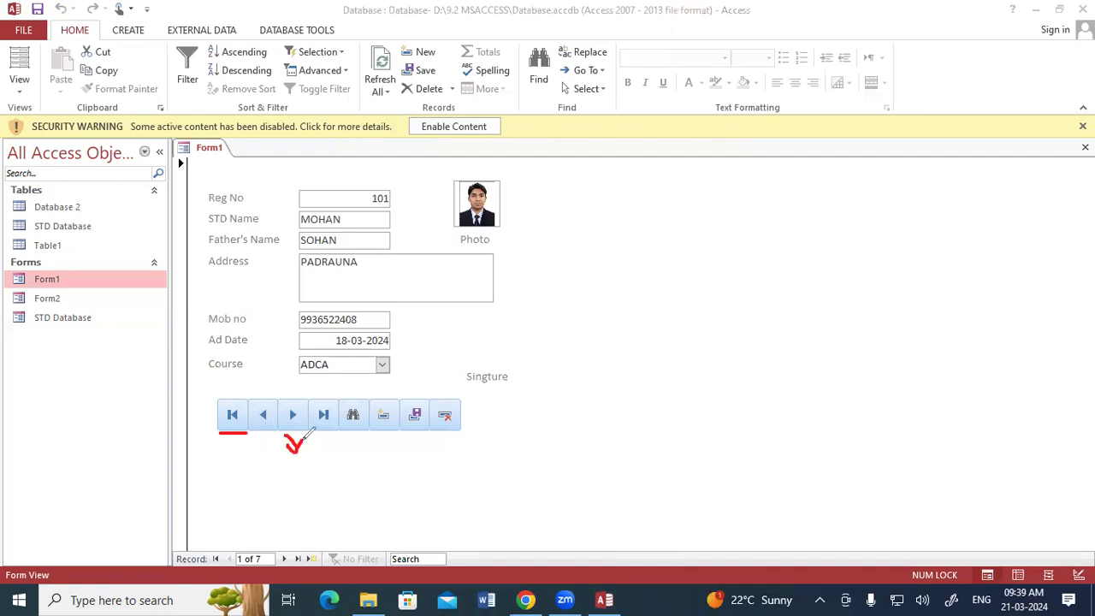
{"action": "mouse_move", "coordinate": [320, 438]}
{"action": "left_mouse_down"}
{"action": "mouse_move", "coordinate": [320, 458]}
{"action": "mouse_move", "coordinate": [333, 442]}
{"action": "mouse_move", "coordinate": [326, 456]}
{"action": "left_mouse_up"}
{"action": "mouse_move", "coordinate": [339, 402]}
{"action": "left_mouse_down"}
{"action": "mouse_move", "coordinate": [370, 432]}
{"action": "mouse_move", "coordinate": [370, 400]}
{"action": "left_mouse_up"}
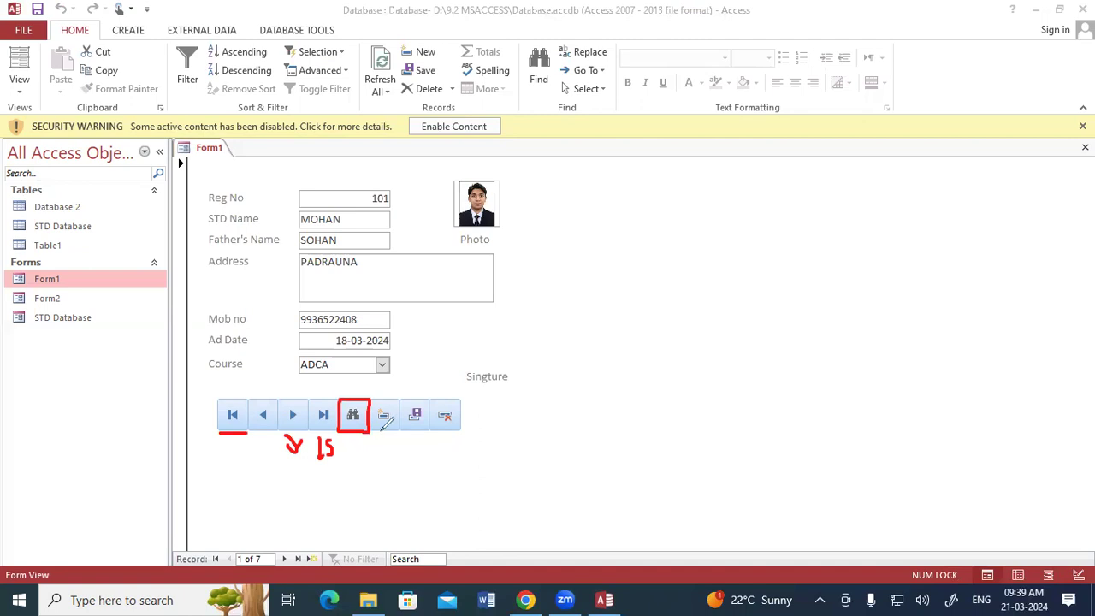
{"action": "left_click_drag", "start_coordinate": [377, 432], "coordinate": [441, 431]}
{"action": "left_click", "coordinate": [323, 416]}
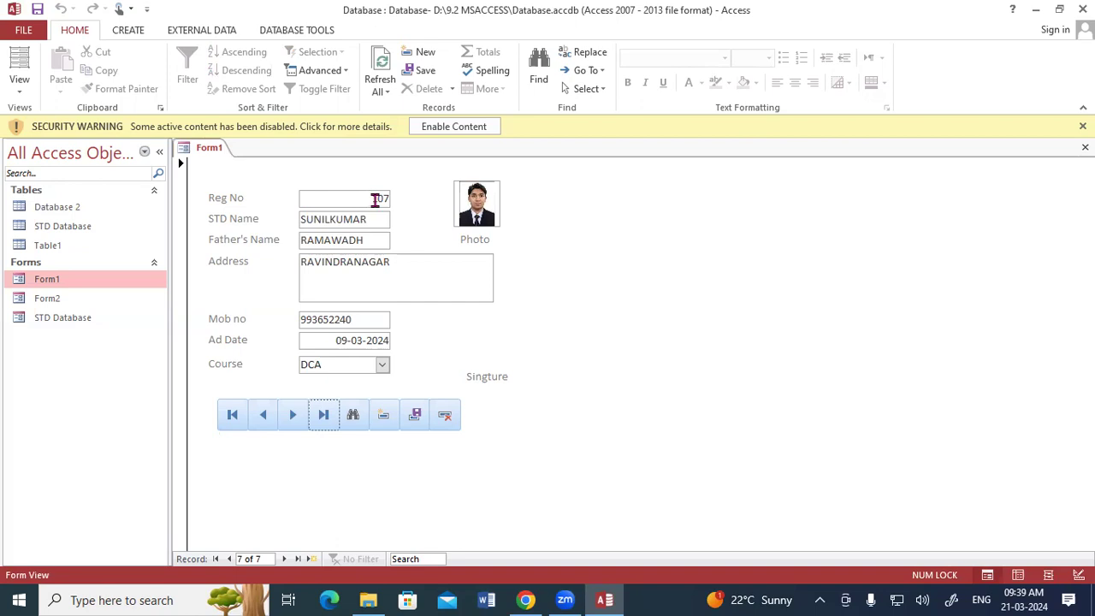
Step: Add a new blank student record and enter registration number 108
{"action": "left_click", "coordinate": [384, 417]}
{"action": "left_click", "coordinate": [384, 419]}
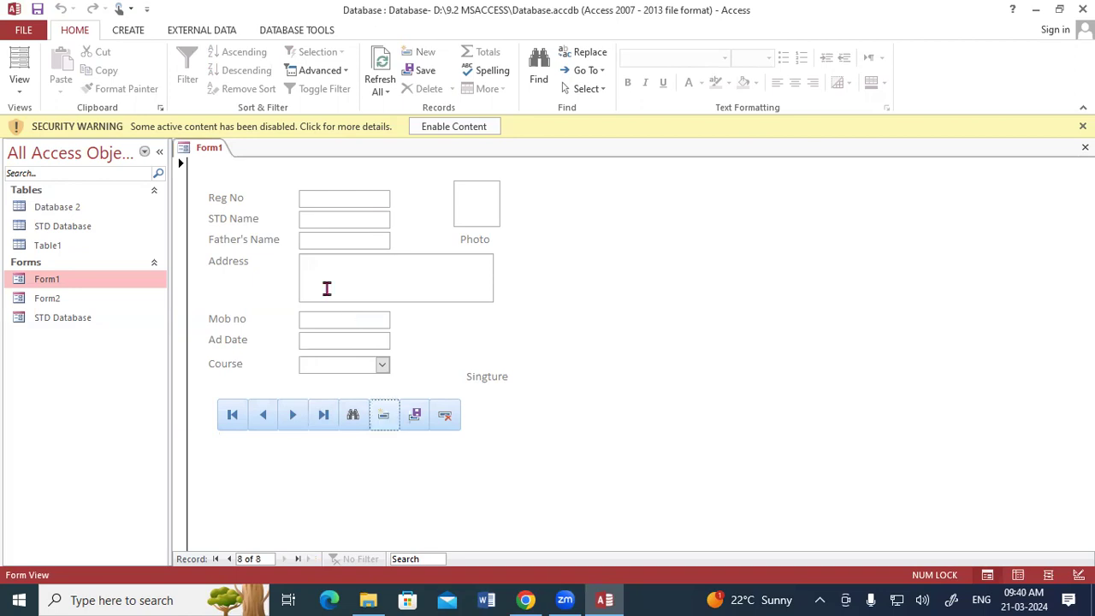
{"action": "left_click", "coordinate": [332, 199]}
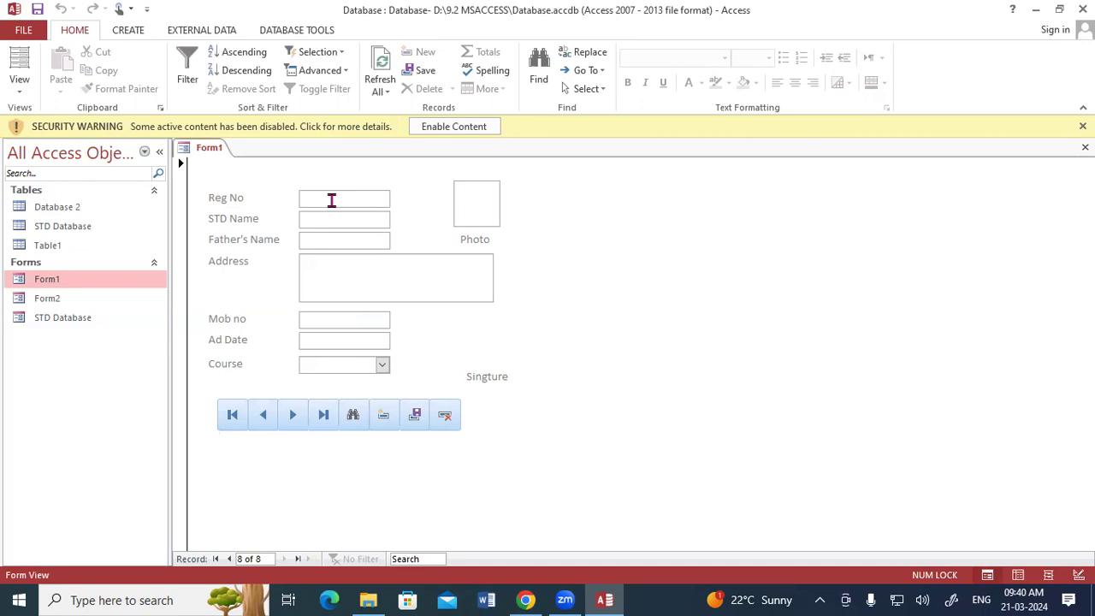
{"action": "type", "text": "1080"}
{"action": "key", "text": "BackSpace"}
{"action": "key", "text": "Tab"}
Step: Fill in the student's name, father's name, address and mobile number in capitals
{"action": "type", "text": "Ra"}
{"action": "key", "text": "BackSpace"}
{"action": "key", "text": "BackSpace"}
{"action": "key", "text": "Caps_Lock"}
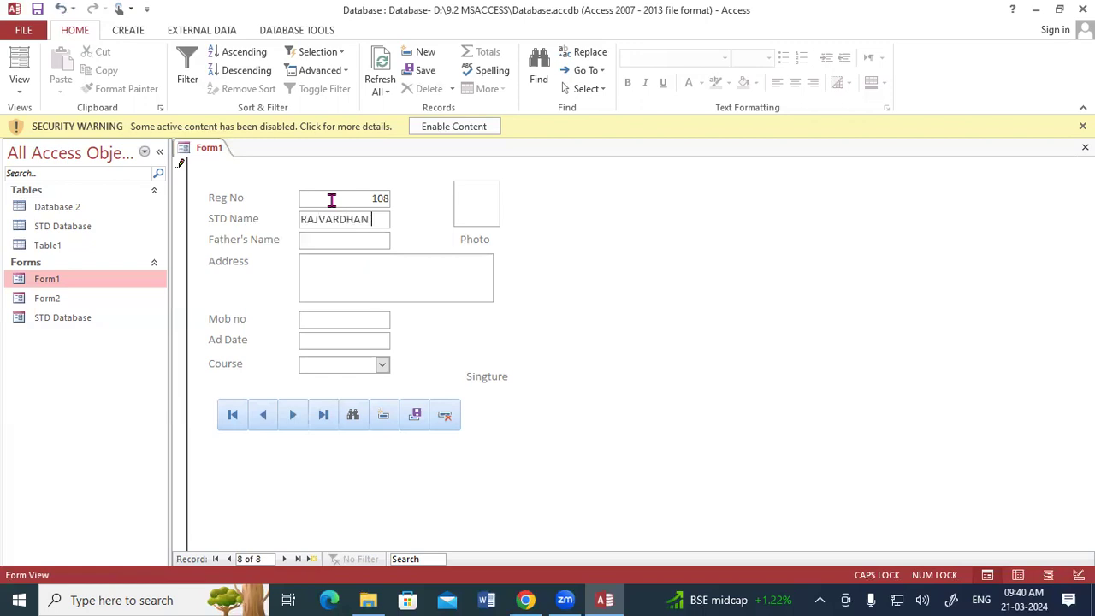
{"action": "key", "text": "Tab"}
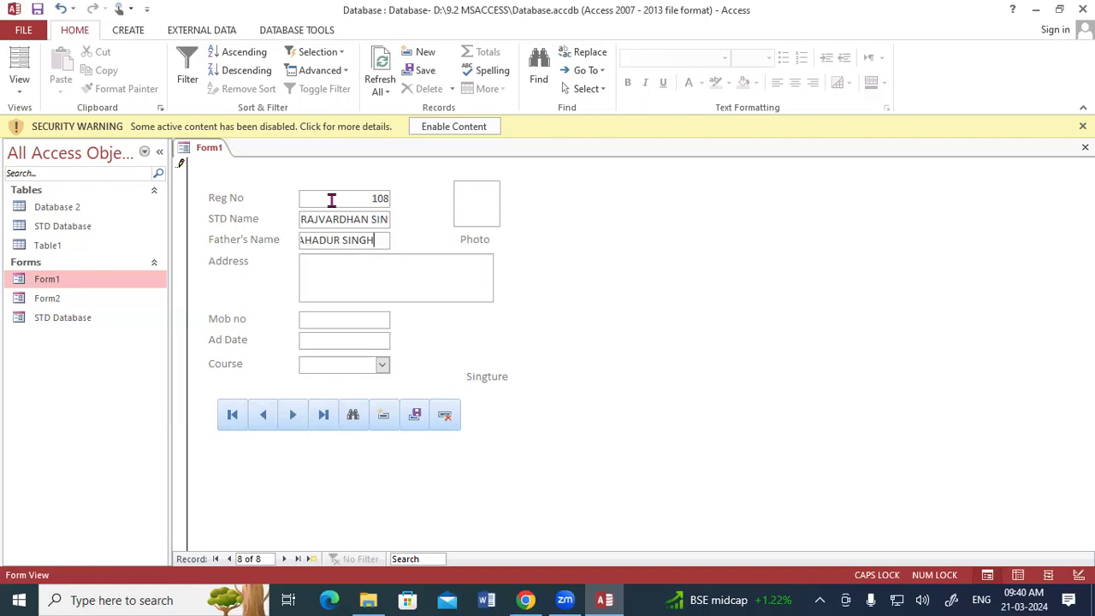
{"action": "key", "text": "Tab"}
{"action": "type", "text": "PADRAUNA"}
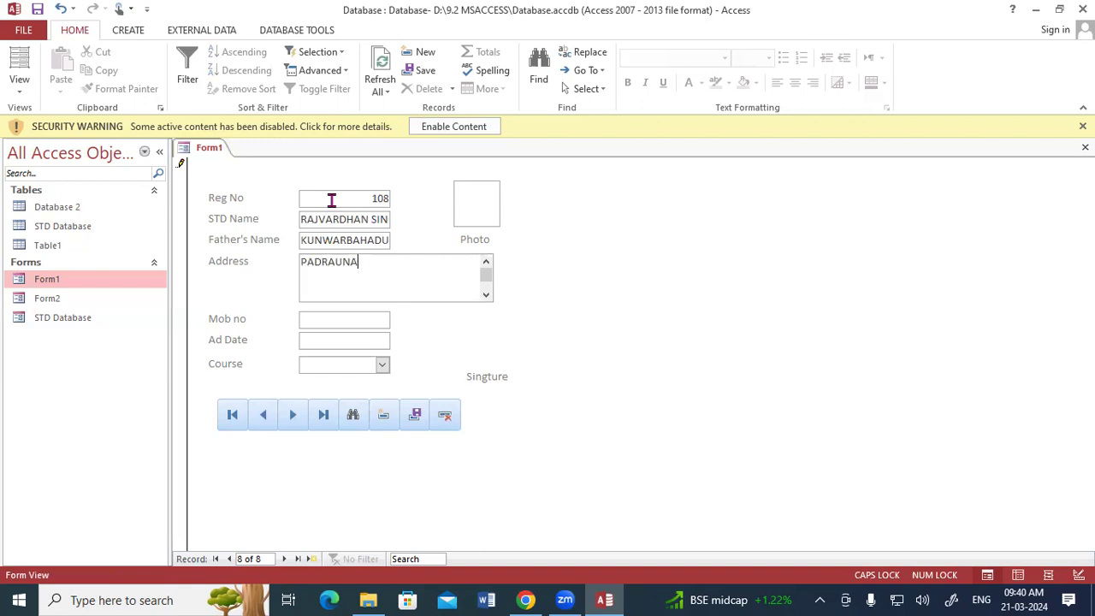
{"action": "key", "text": "Tab"}
{"action": "key", "text": "Tab"}
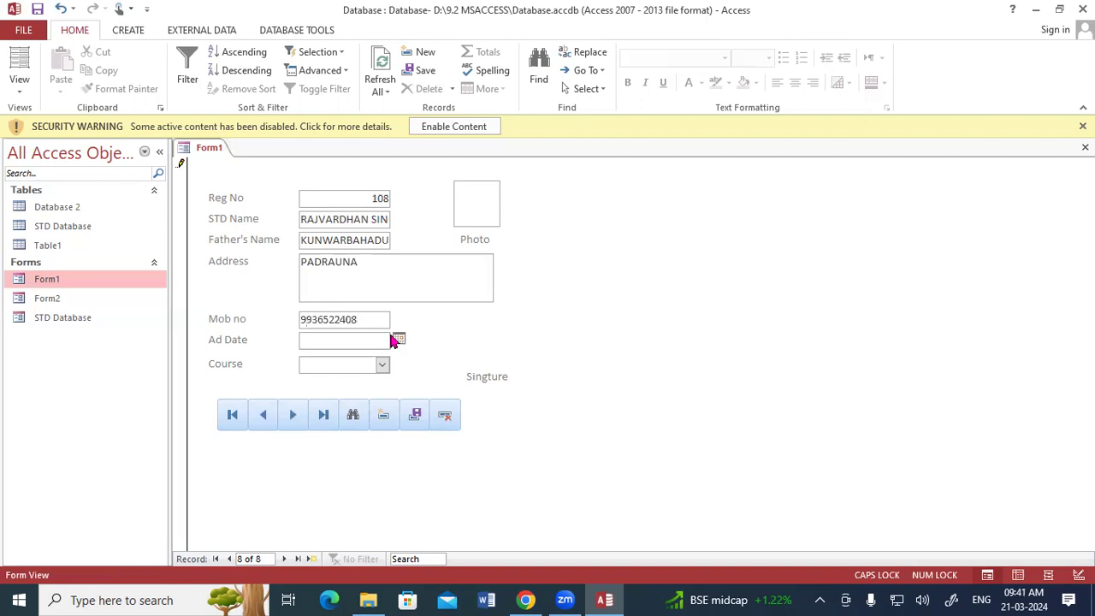
Step: Set the admission date to 15-03-2024 and the course to ADCA
{"action": "key", "text": "alt+Down"}
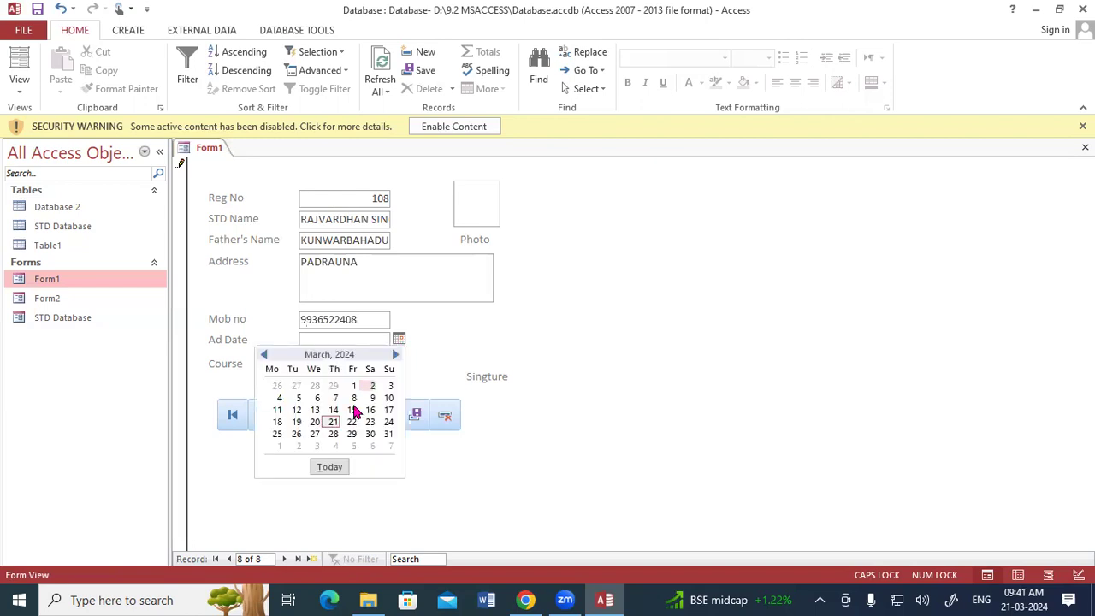
{"action": "left_click", "coordinate": [353, 410]}
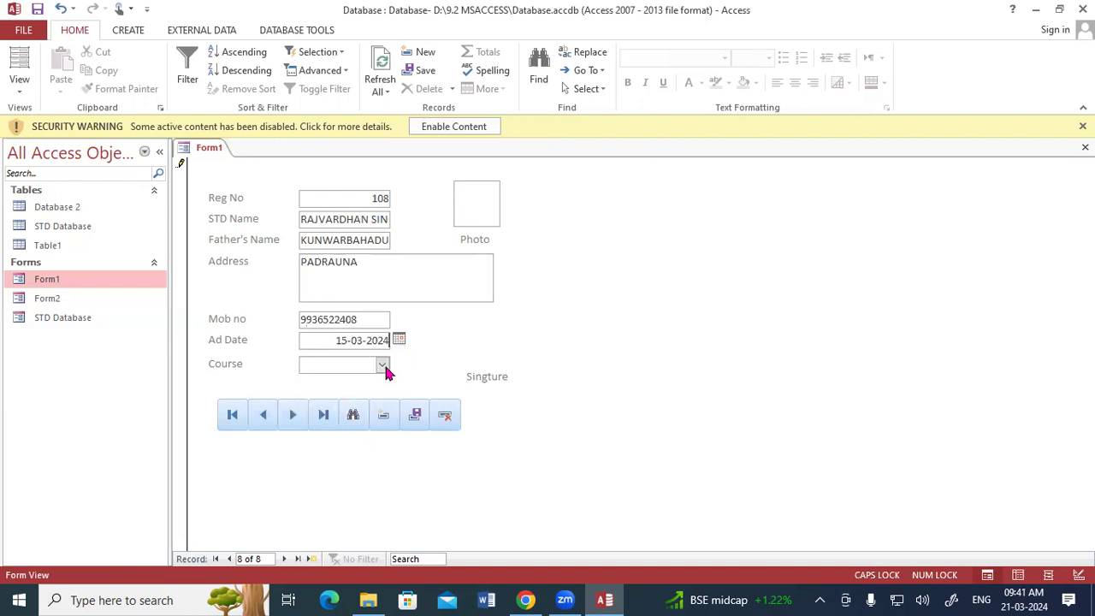
{"action": "left_click", "coordinate": [383, 367]}
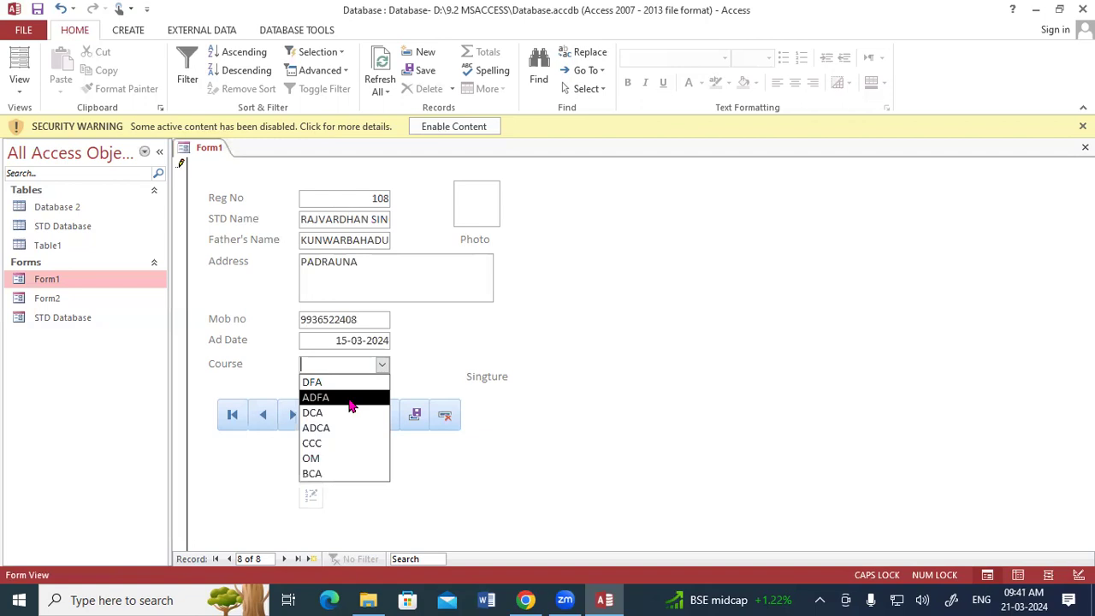
{"action": "left_click", "coordinate": [350, 398]}
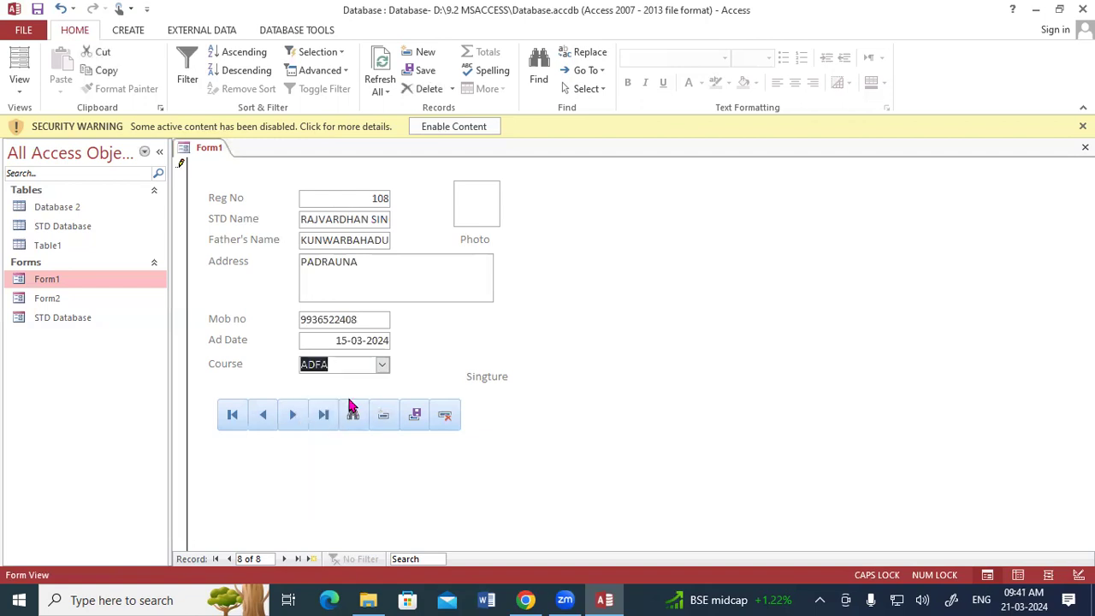
{"action": "left_click", "coordinate": [383, 366]}
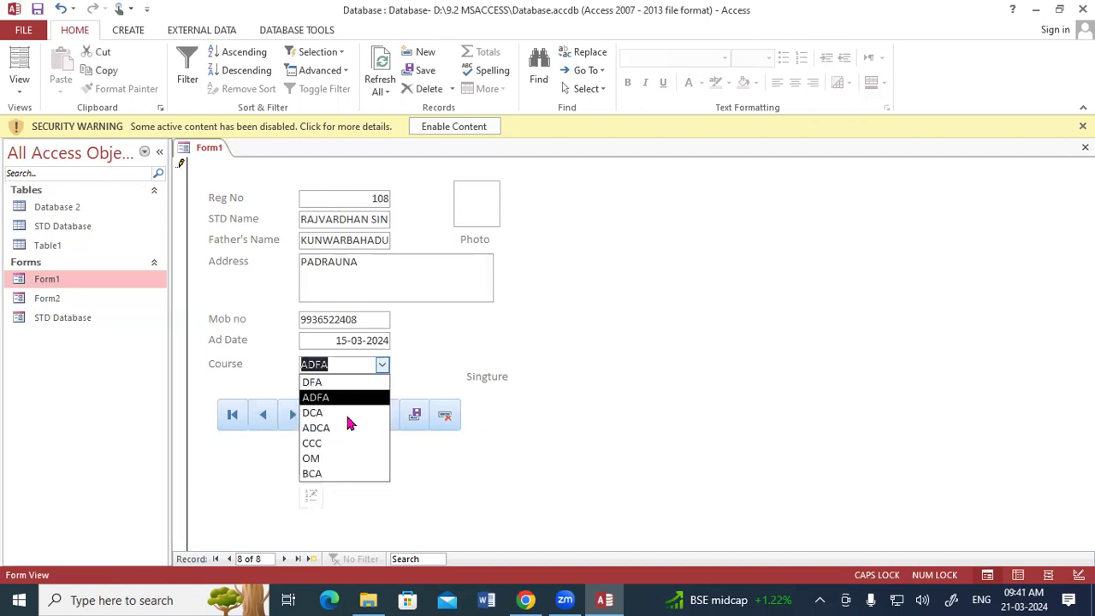
{"action": "left_click", "coordinate": [424, 363]}
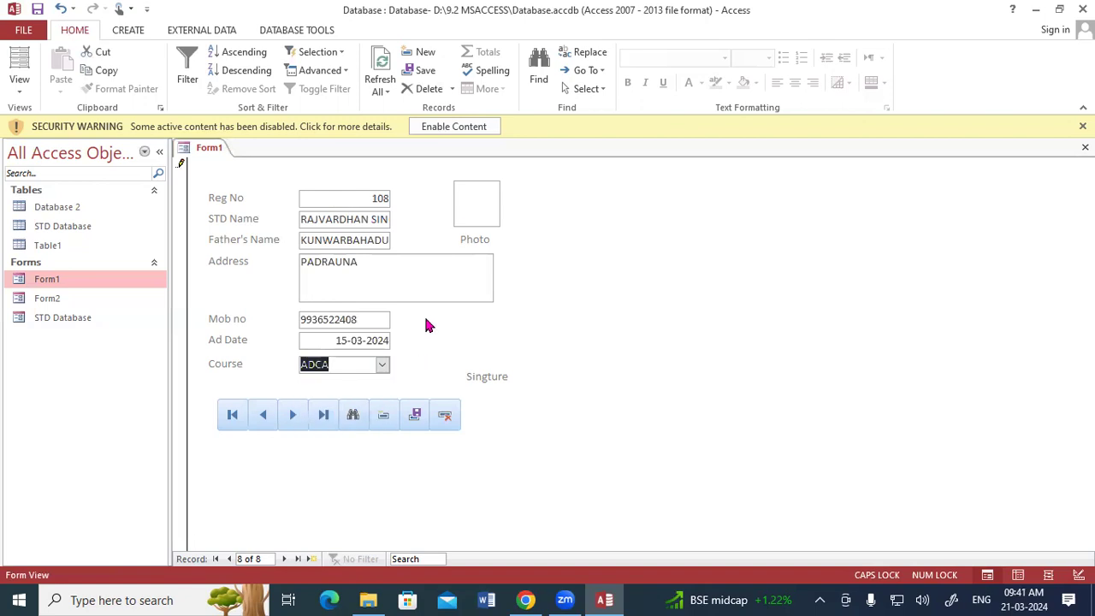
{"action": "left_click", "coordinate": [477, 213]}
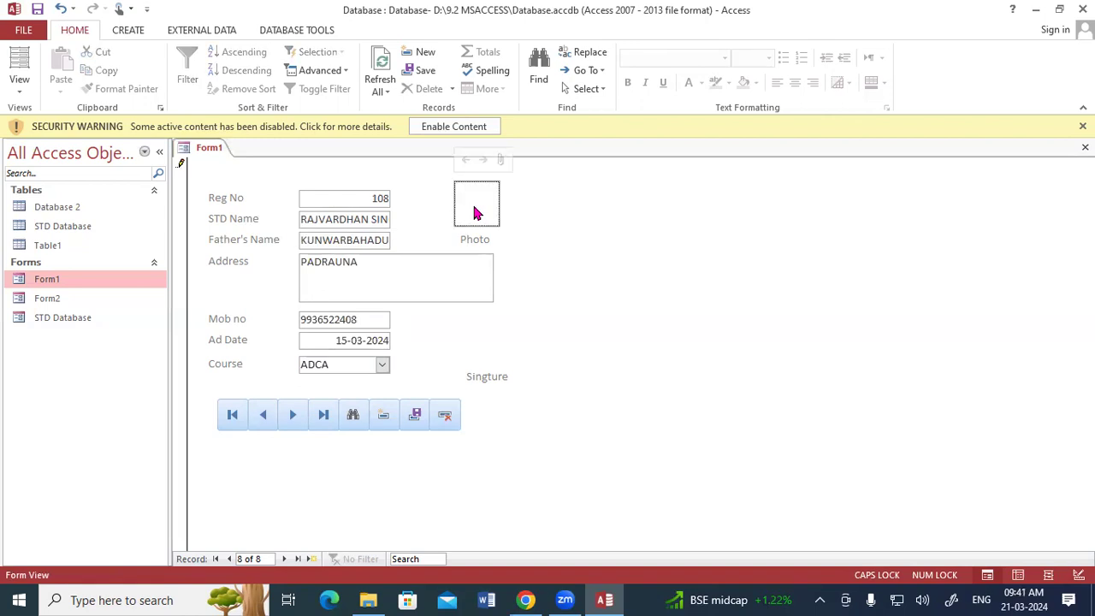
Step: Attach logo.png from the Desktop as record 108's photo
{"action": "double_click", "coordinate": [477, 213]}
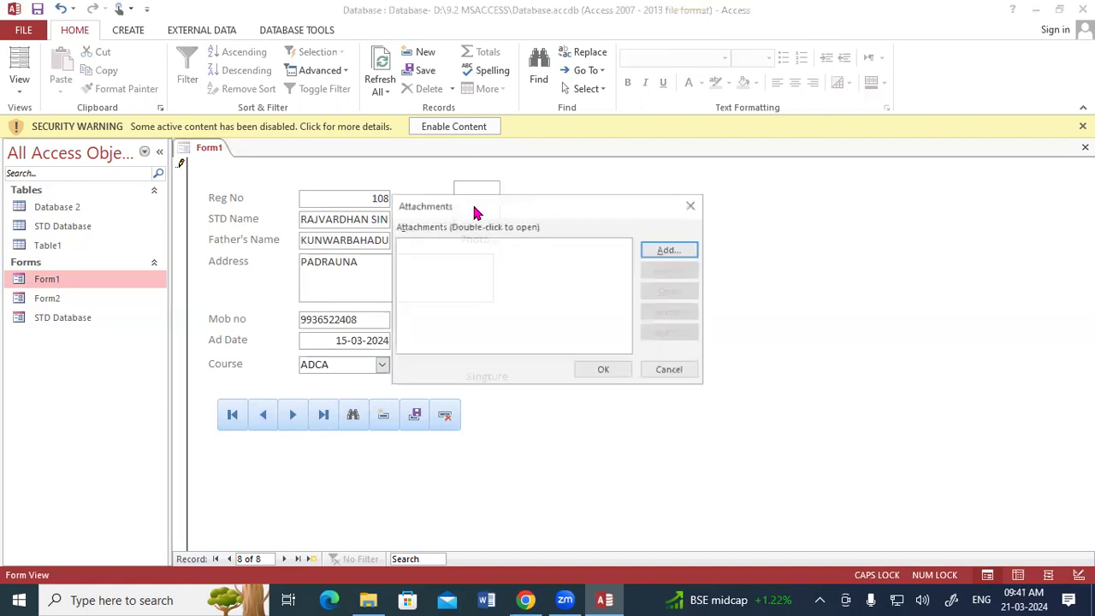
{"action": "left_click", "coordinate": [626, 212]}
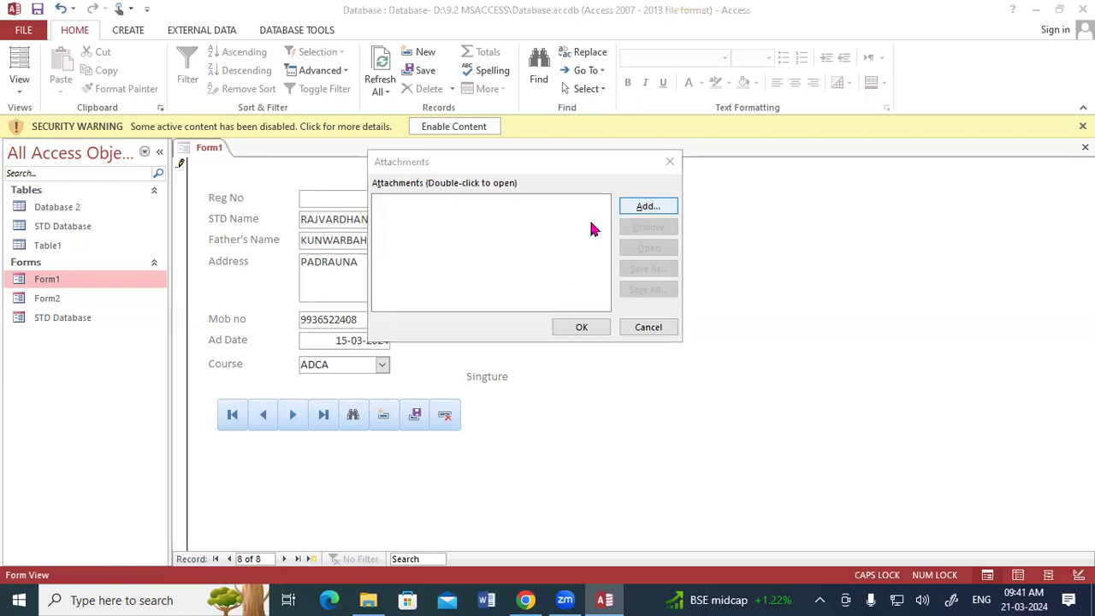
{"action": "left_click", "coordinate": [440, 306]}
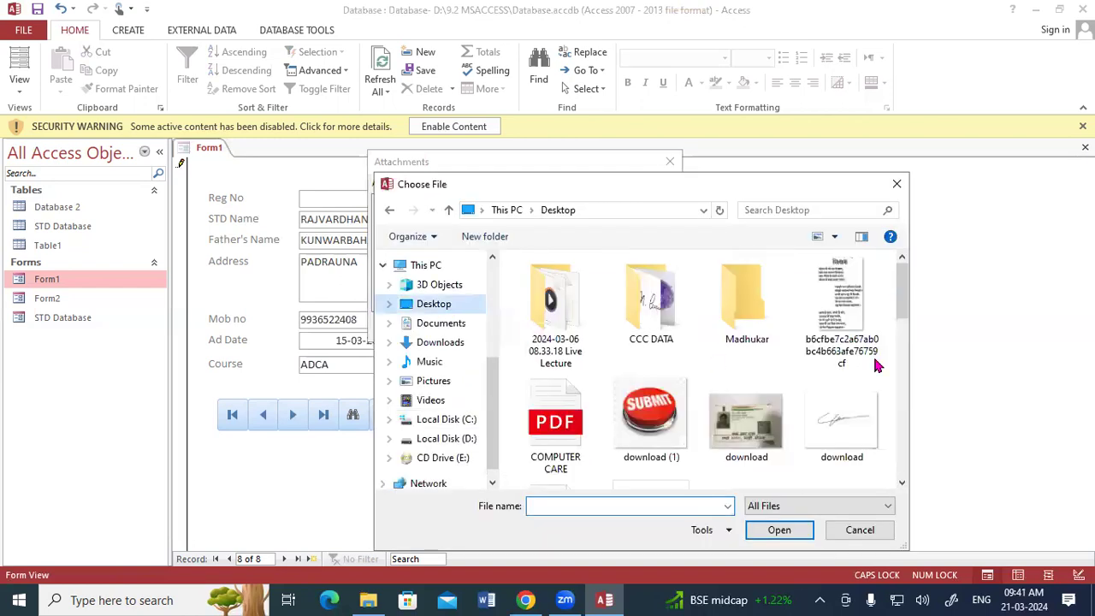
{"action": "scroll", "coordinate": [909, 343], "scroll_direction": "down", "scroll_amount": 3}
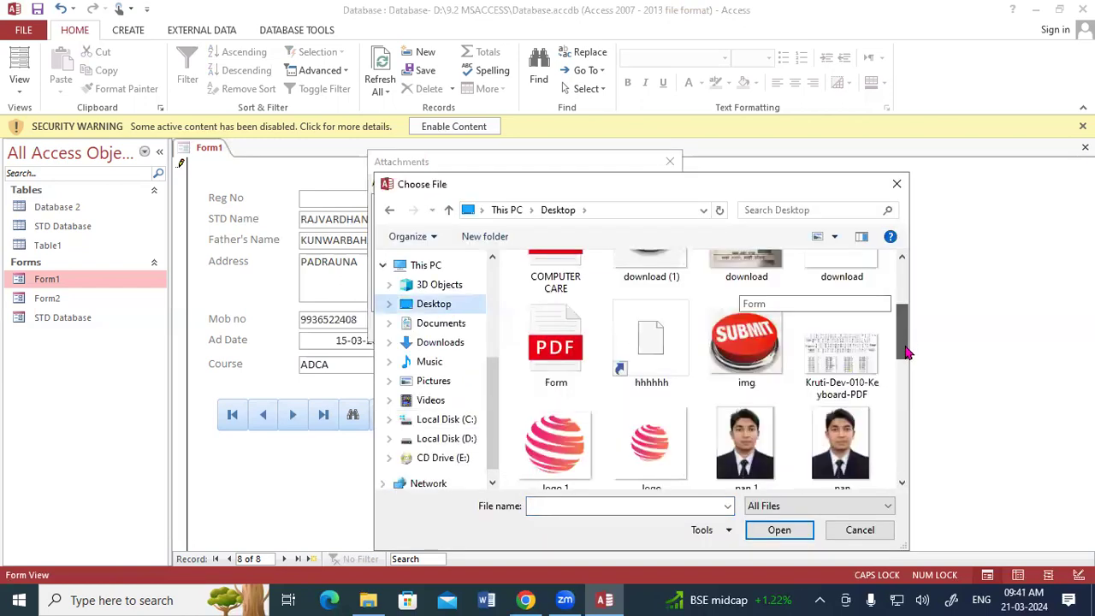
{"action": "scroll", "coordinate": [909, 350], "scroll_direction": "down", "scroll_amount": 1}
{"action": "left_click", "coordinate": [655, 442]}
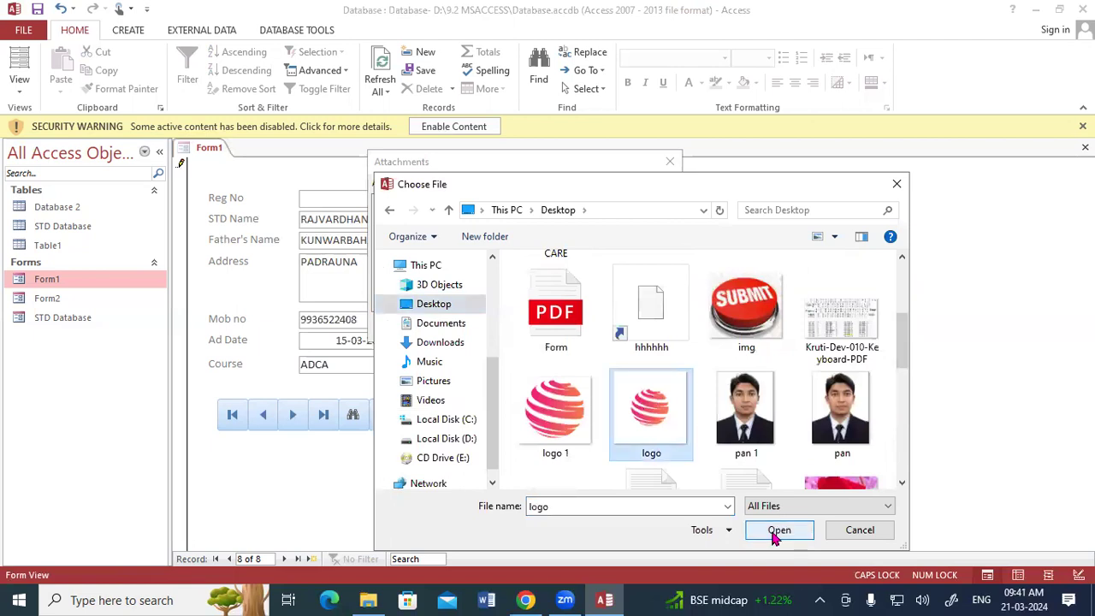
{"action": "left_click", "coordinate": [774, 532]}
{"action": "left_click", "coordinate": [587, 331]}
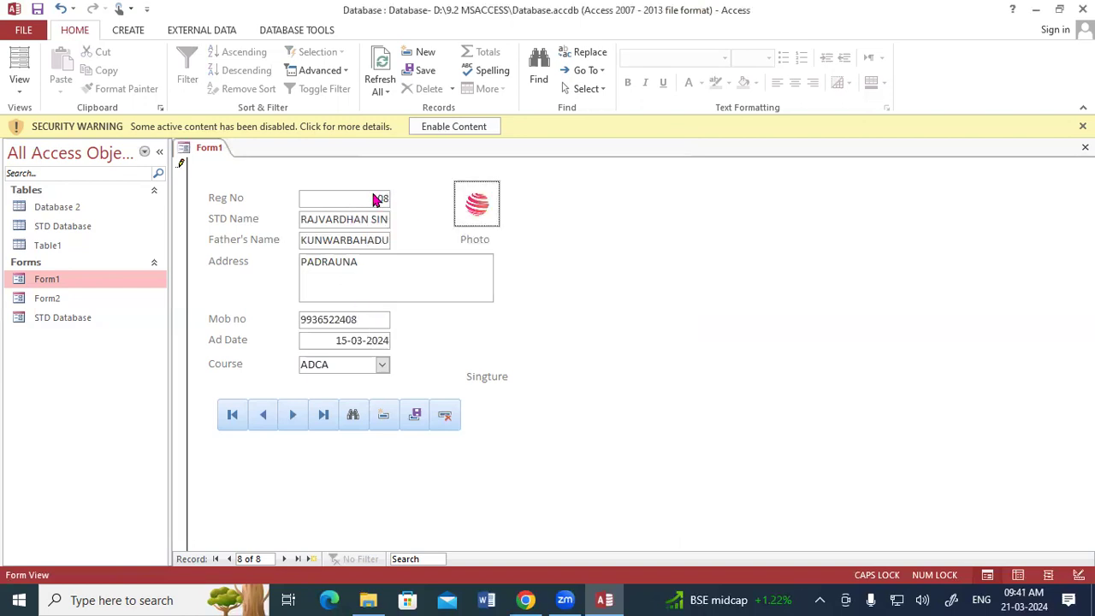
Step: Save record 108 and refresh the STD Database table to confirm it is the eighth row
{"action": "left_click", "coordinate": [55, 226]}
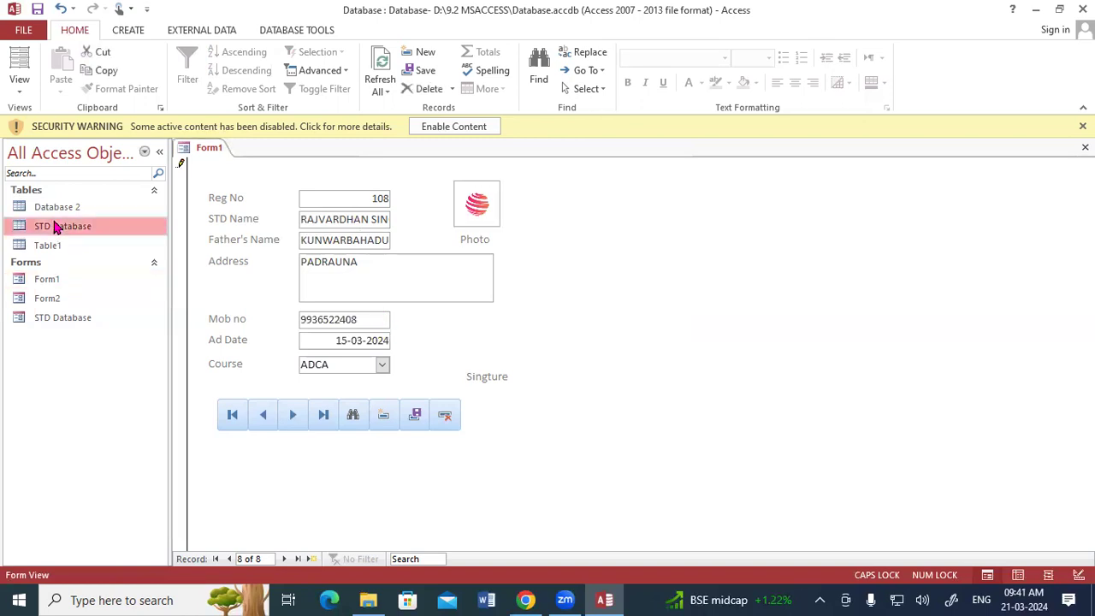
{"action": "double_click", "coordinate": [55, 225]}
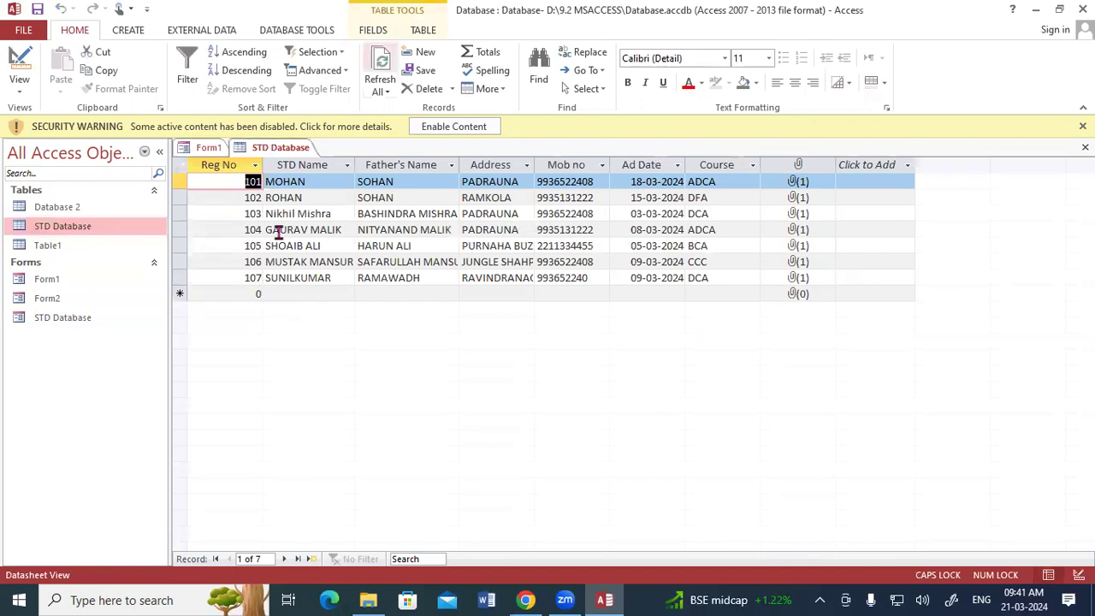
{"action": "left_click", "coordinate": [210, 152]}
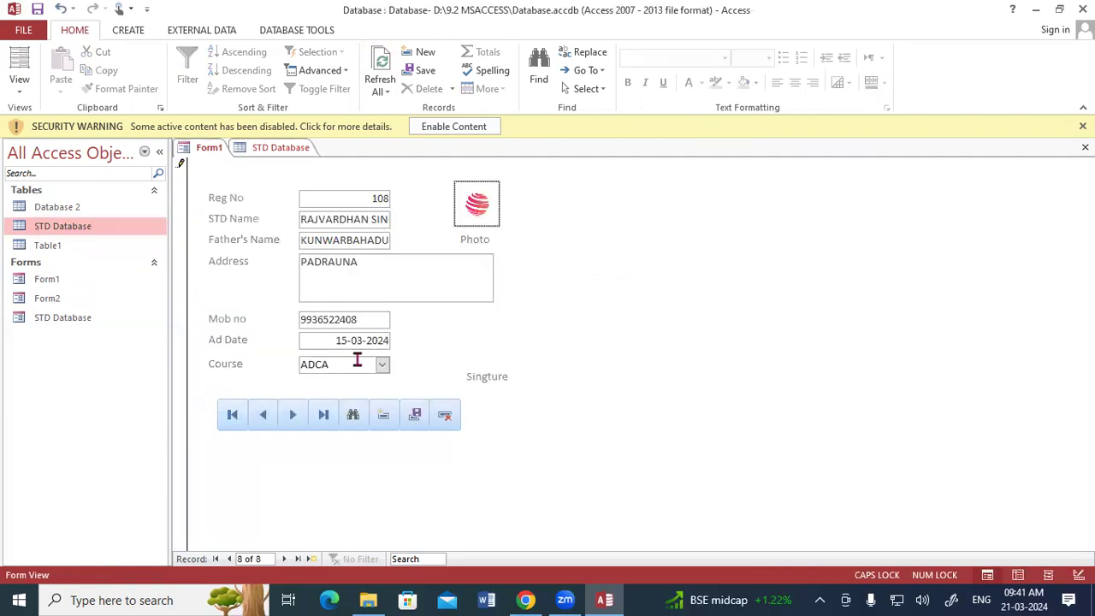
{"action": "left_click", "coordinate": [413, 416]}
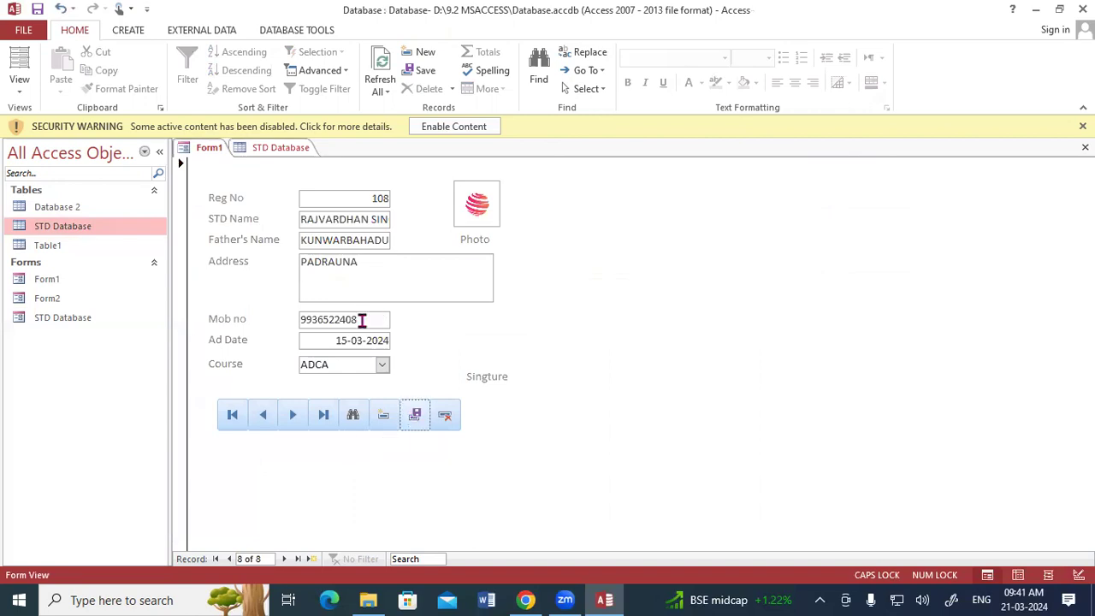
{"action": "left_click", "coordinate": [278, 148]}
{"action": "left_click", "coordinate": [382, 70]}
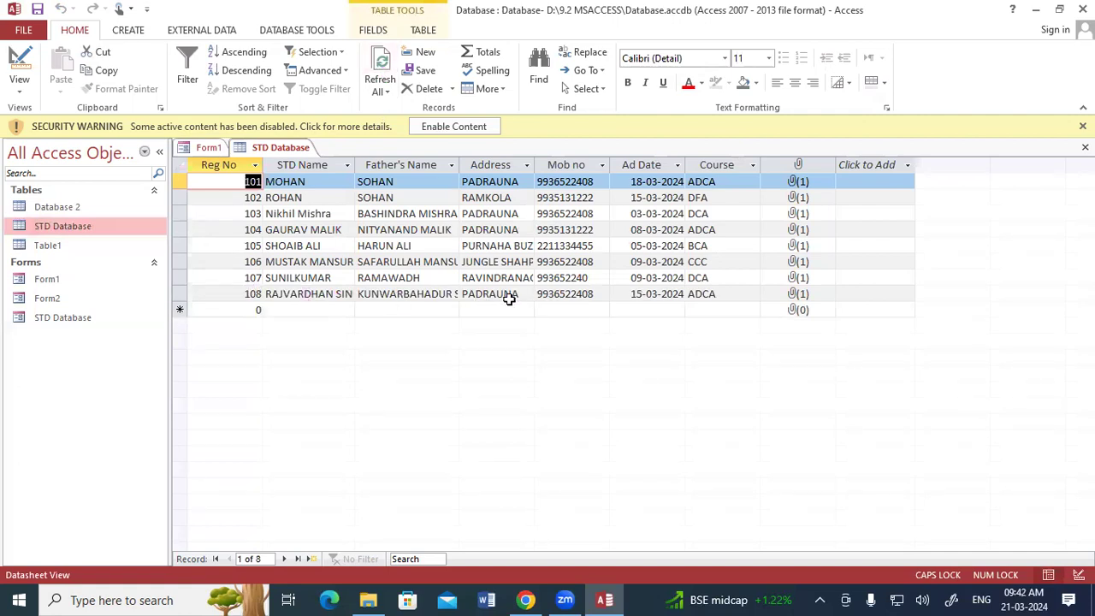
{"action": "left_click", "coordinate": [208, 147]}
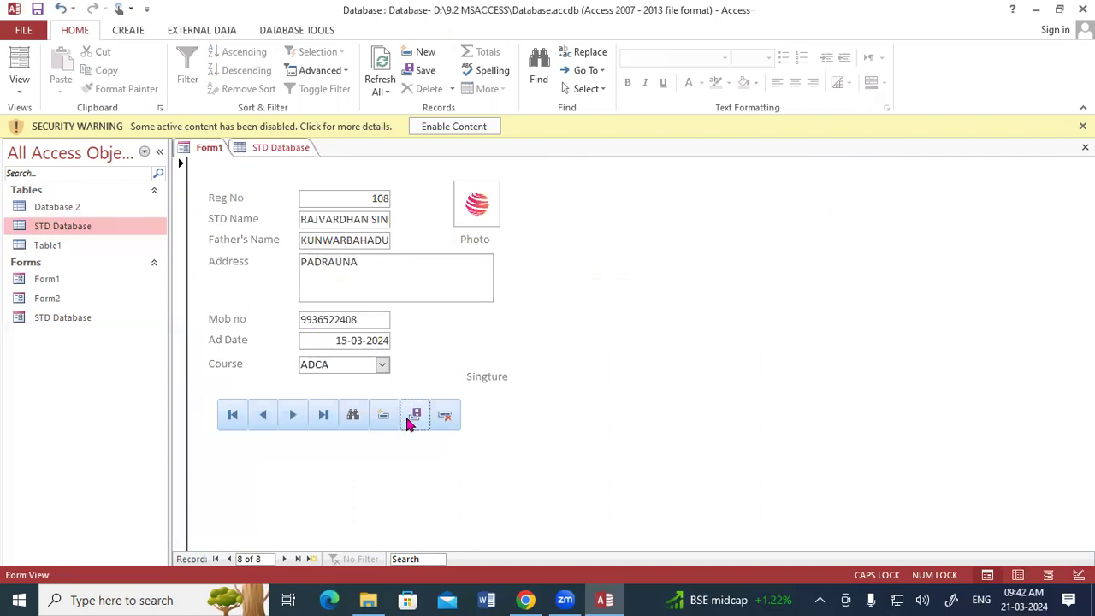
Step: Add a new record with Reg No 24 and placeholder text in the other fields
{"action": "left_click", "coordinate": [384, 414]}
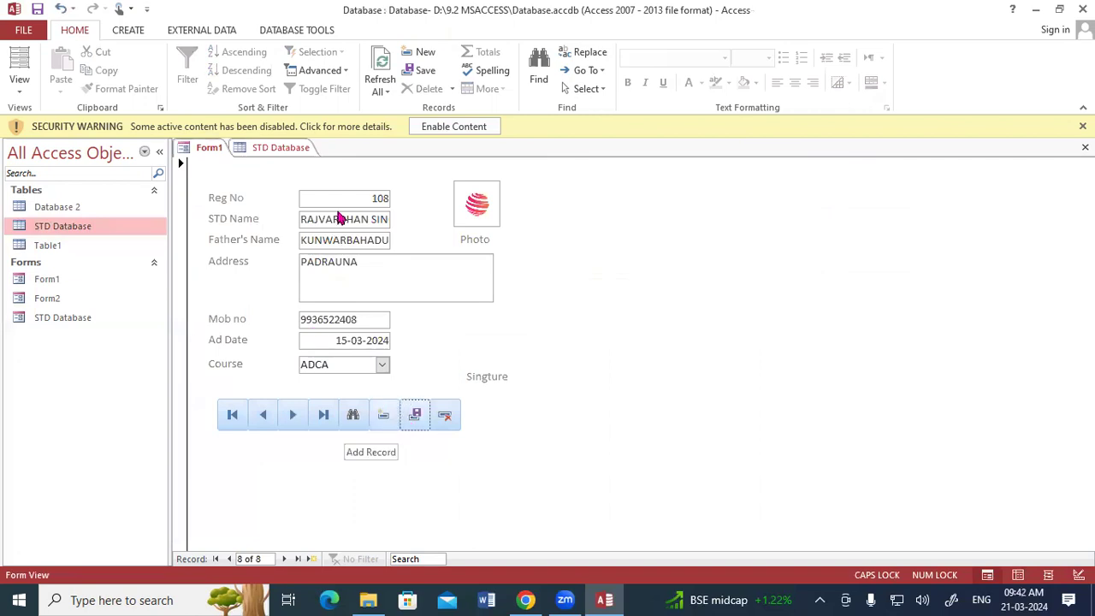
{"action": "left_click", "coordinate": [332, 199]}
{"action": "type", "text": "TH0"}
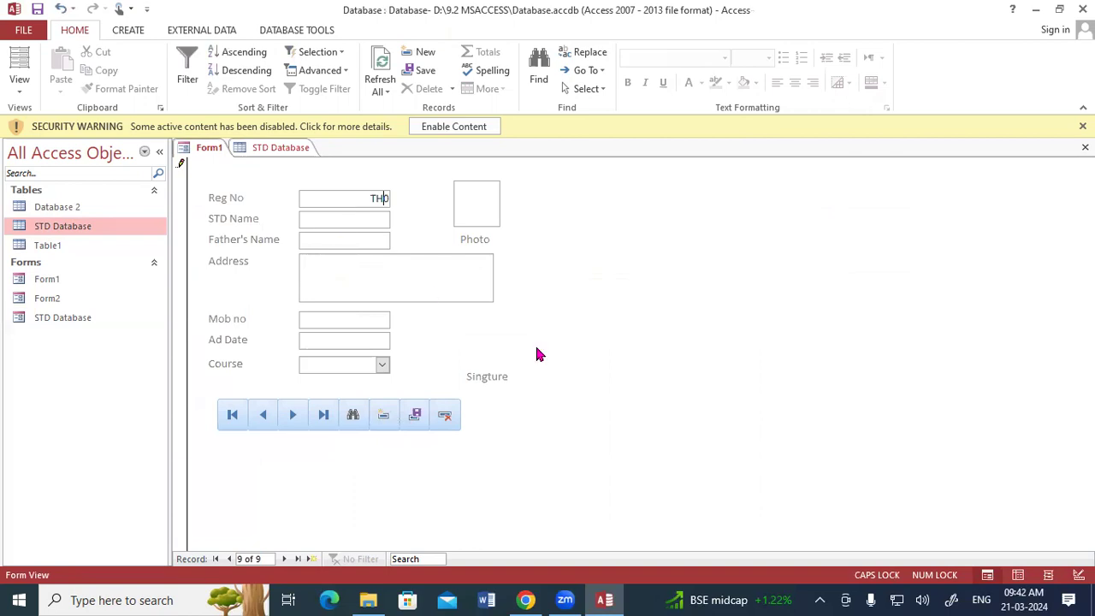
{"action": "key", "text": "Return"}
{"action": "key", "text": "Return"}
{"action": "key", "text": "BackSpace"}
{"action": "key", "text": "BackSpace"}
{"action": "key", "text": "BackSpace"}
{"action": "type", "text": "24"}
{"action": "type", "text": "FG"}
{"action": "key", "text": "Return"}
{"action": "type", "text": "THG"}
{"action": "key", "text": "Return"}
{"action": "type", "text": "DTHNGDT"}
{"action": "key", "text": "Return"}
{"action": "type", "text": "DTGJHN"}
{"action": "key", "text": "Return"}
{"action": "type", "text": "DTHB"}
Step: Set Ad Date 03-03-2024 and course DFA, attach download (1).jpg, and check the table
{"action": "left_click", "coordinate": [397, 344]}
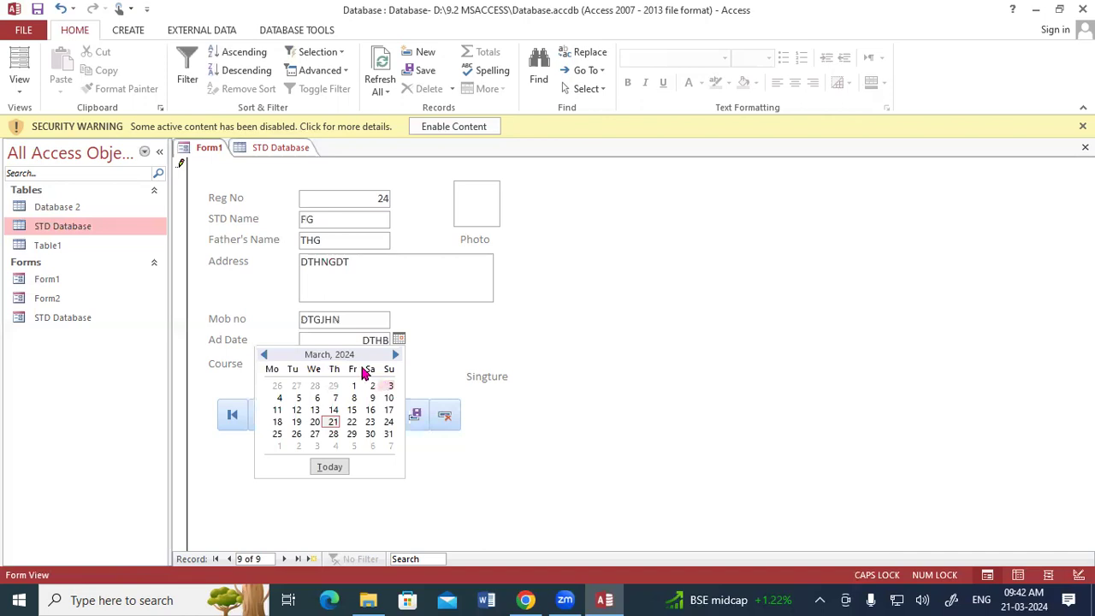
{"action": "left_click", "coordinate": [389, 386]}
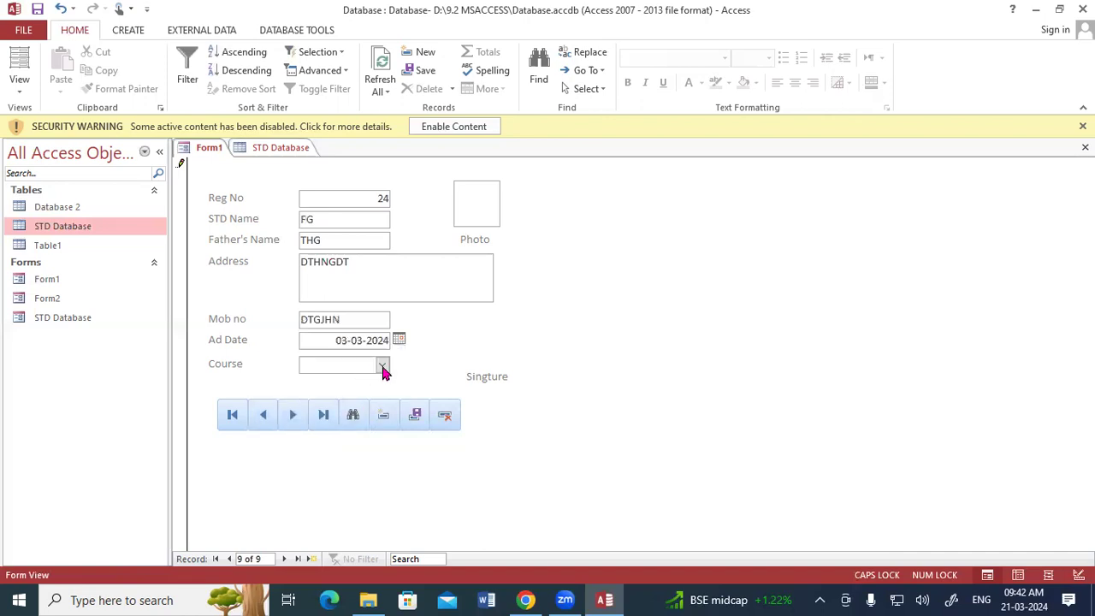
{"action": "left_click", "coordinate": [463, 204]}
{"action": "double_click", "coordinate": [463, 203]}
{"action": "left_click", "coordinate": [664, 253]}
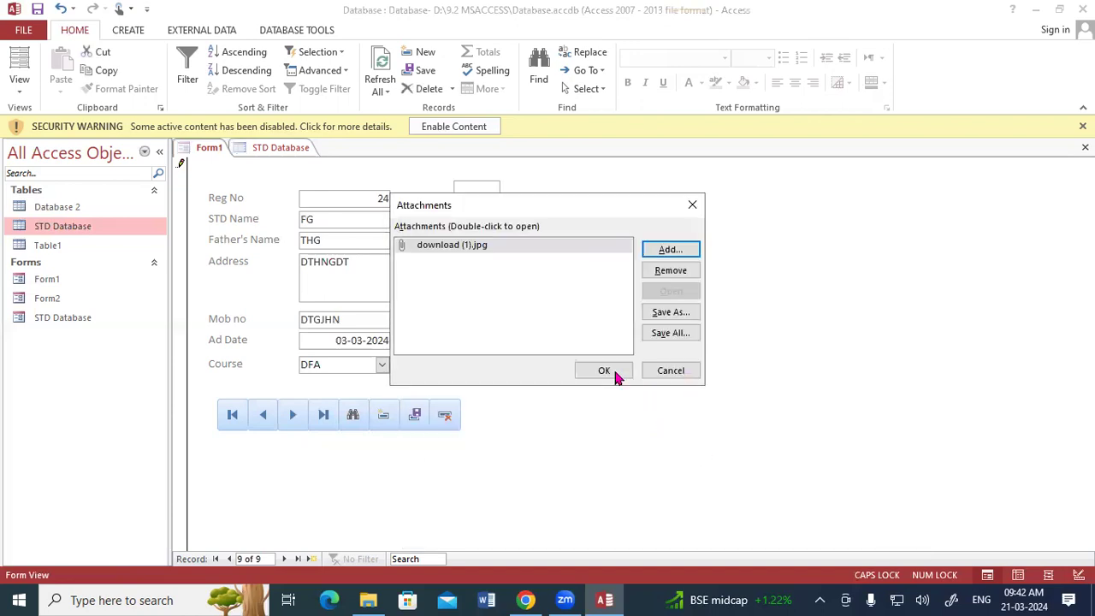
{"action": "left_click", "coordinate": [612, 374]}
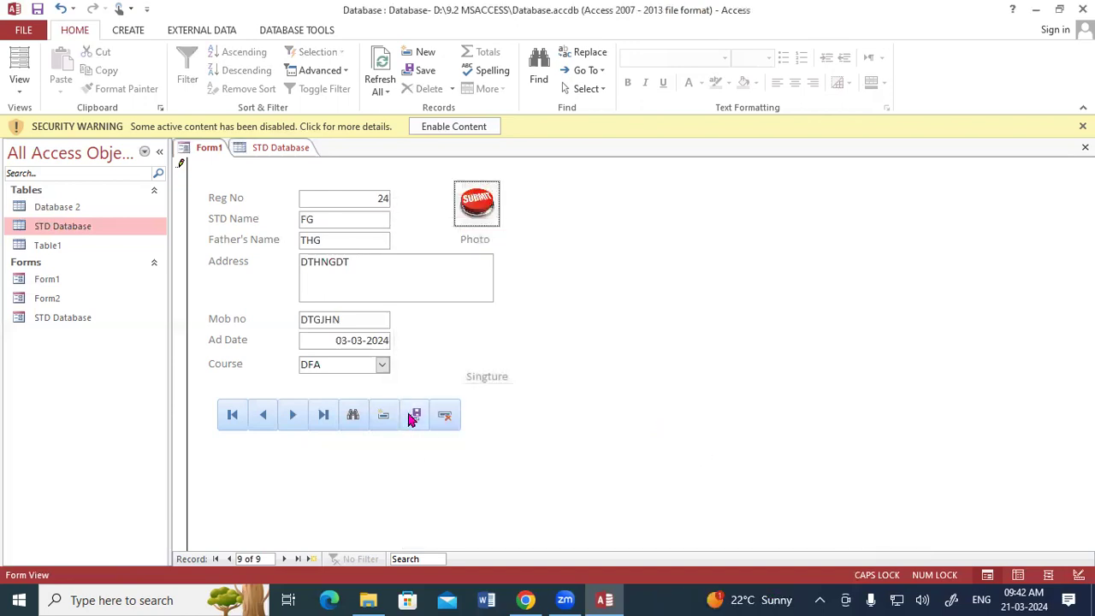
{"action": "left_click", "coordinate": [277, 149]}
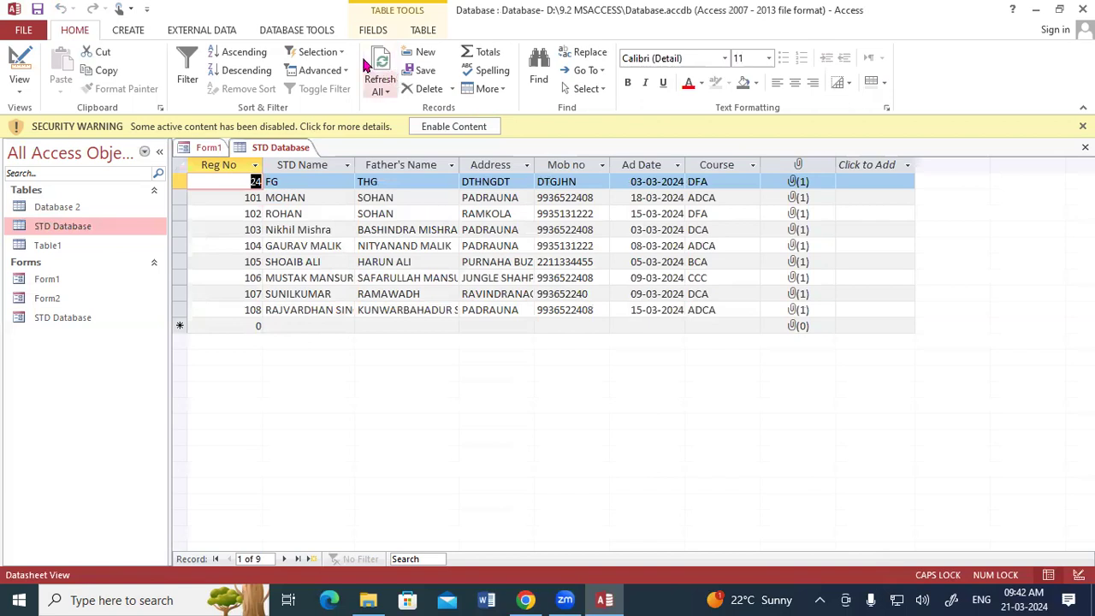
{"action": "left_click", "coordinate": [214, 151]}
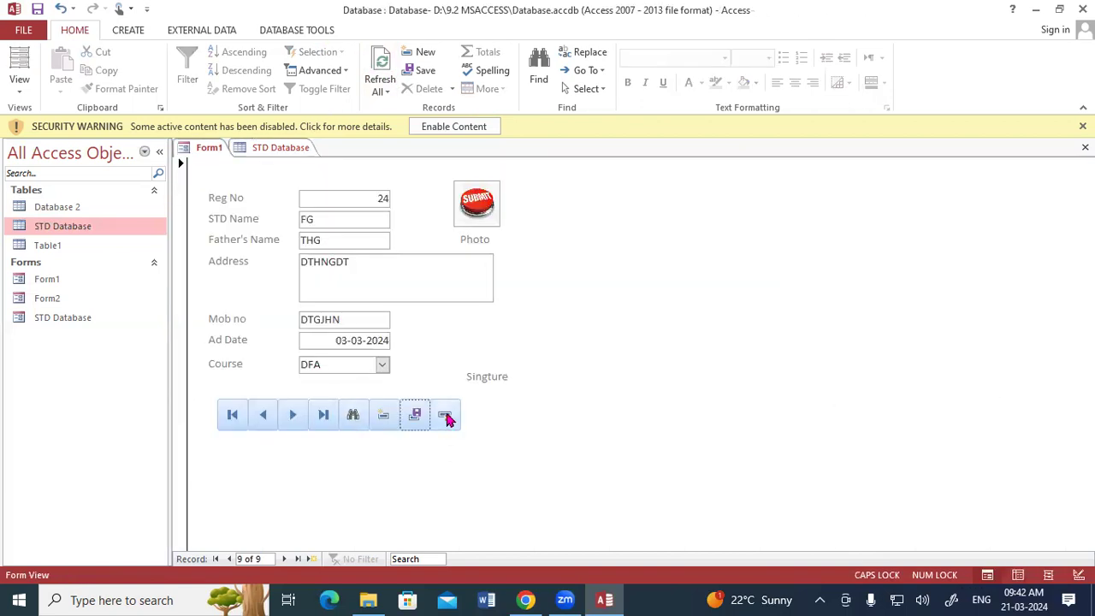
Step: Delete record 24 with confirmation and refresh the STD Database table
{"action": "left_click", "coordinate": [447, 417]}
{"action": "left_click", "coordinate": [521, 355]}
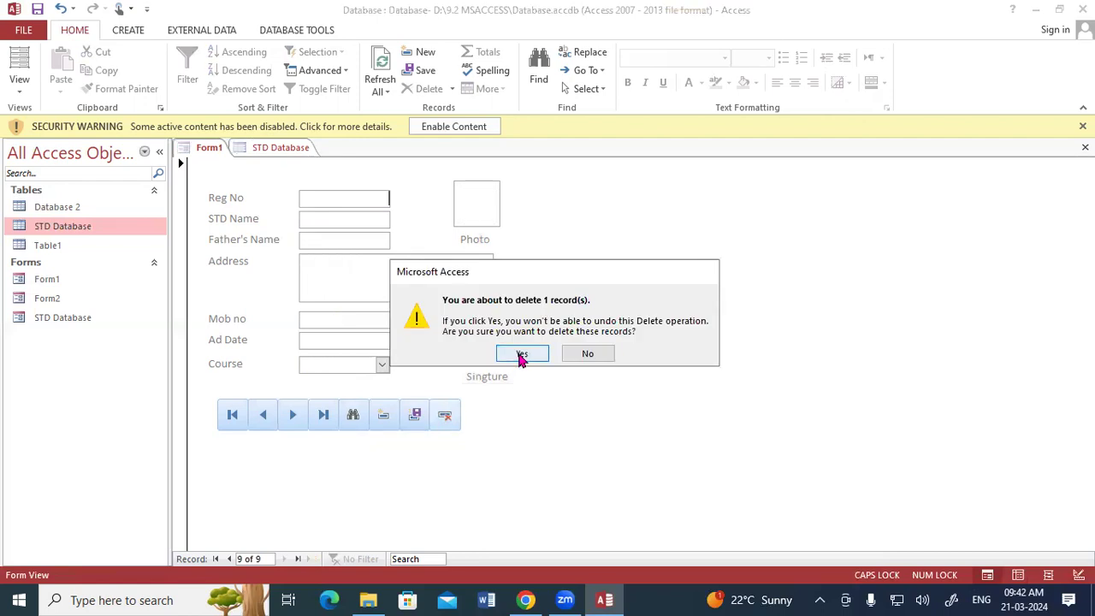
{"action": "left_click", "coordinate": [283, 148]}
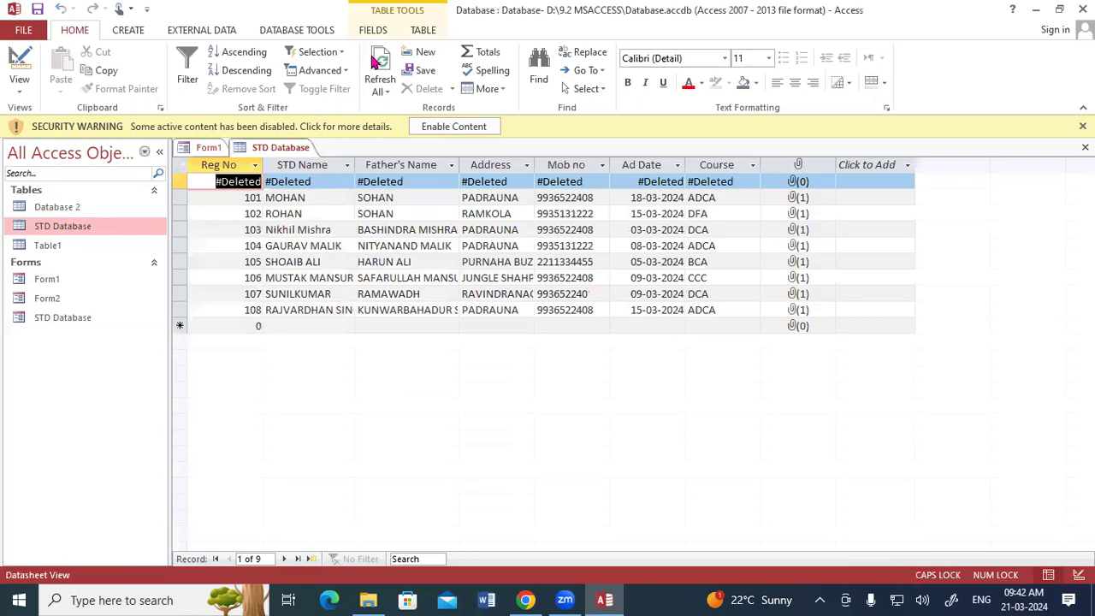
{"action": "left_click", "coordinate": [374, 64]}
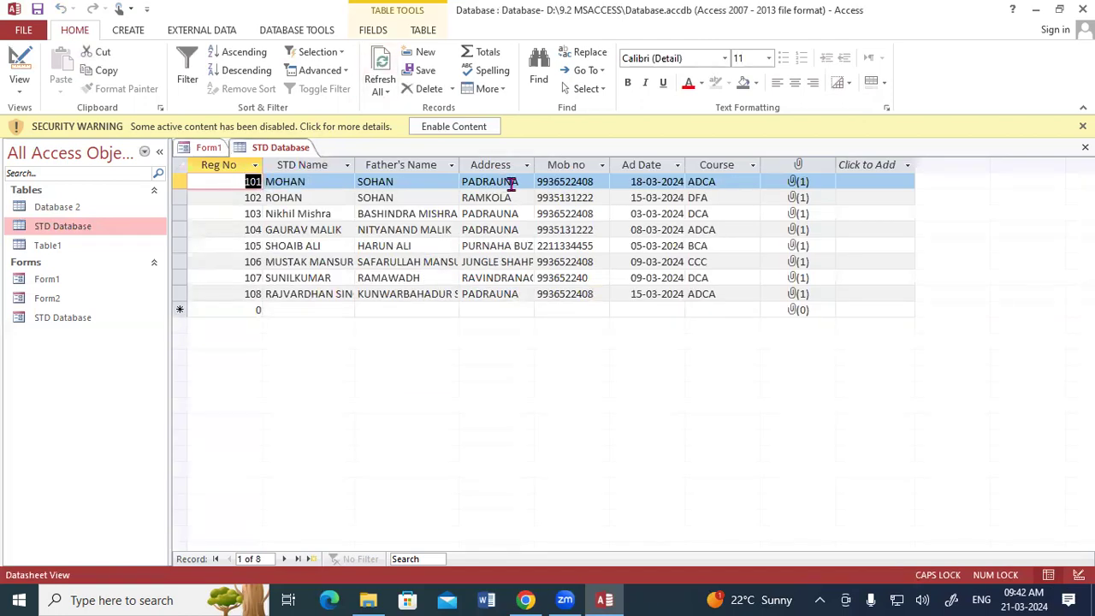
Step: Switch Form1 to Design View and draw a new command button below the record buttons
{"action": "right_click", "coordinate": [210, 153]}
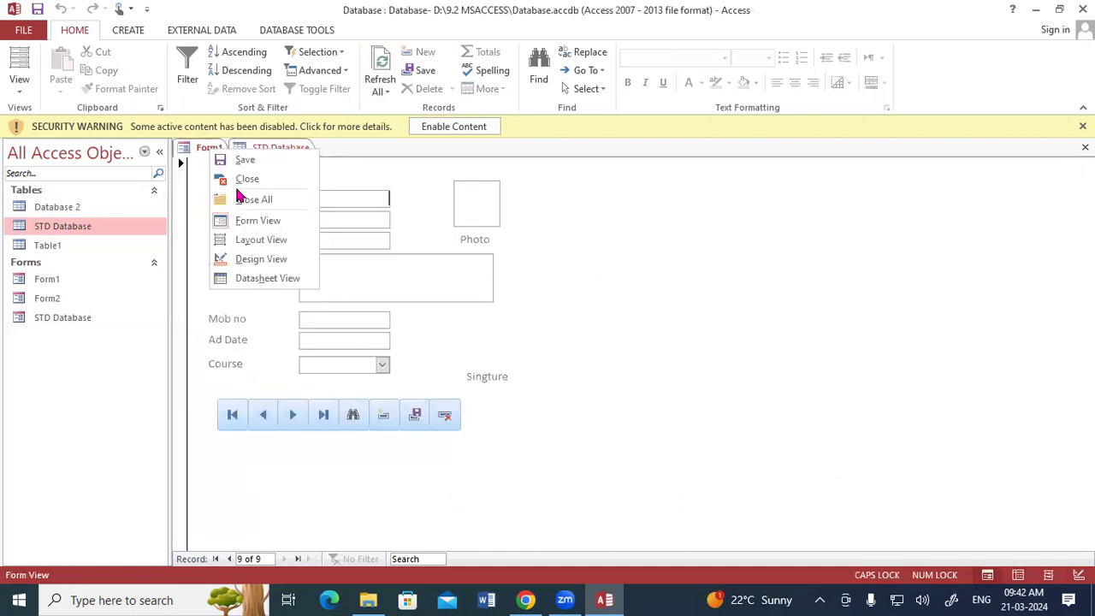
{"action": "left_click", "coordinate": [249, 245]}
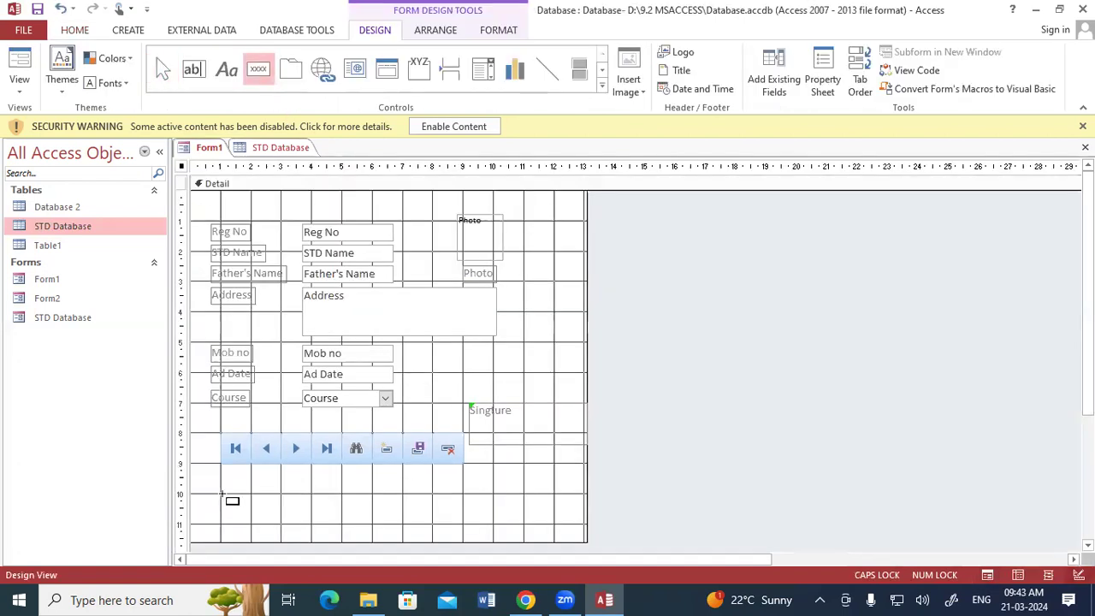
{"action": "left_click", "coordinate": [222, 496]}
{"action": "left_click_drag", "start_coordinate": [247, 520], "coordinate": [252, 524]}
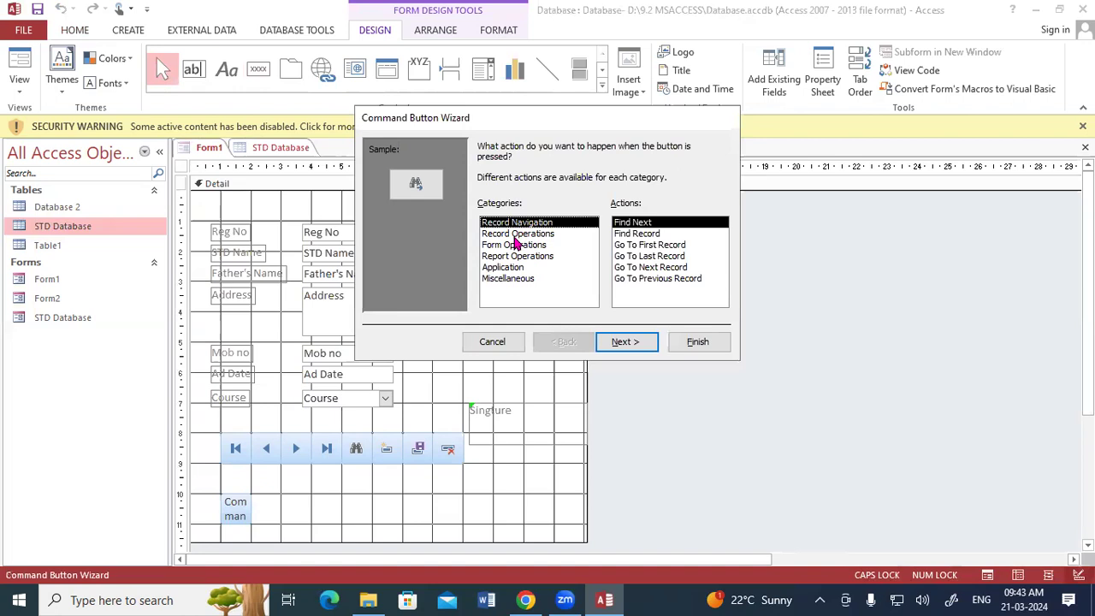
Step: Browse the Command Button Wizard categories, cancel it, and delete the unused button
{"action": "left_click", "coordinate": [514, 238]}
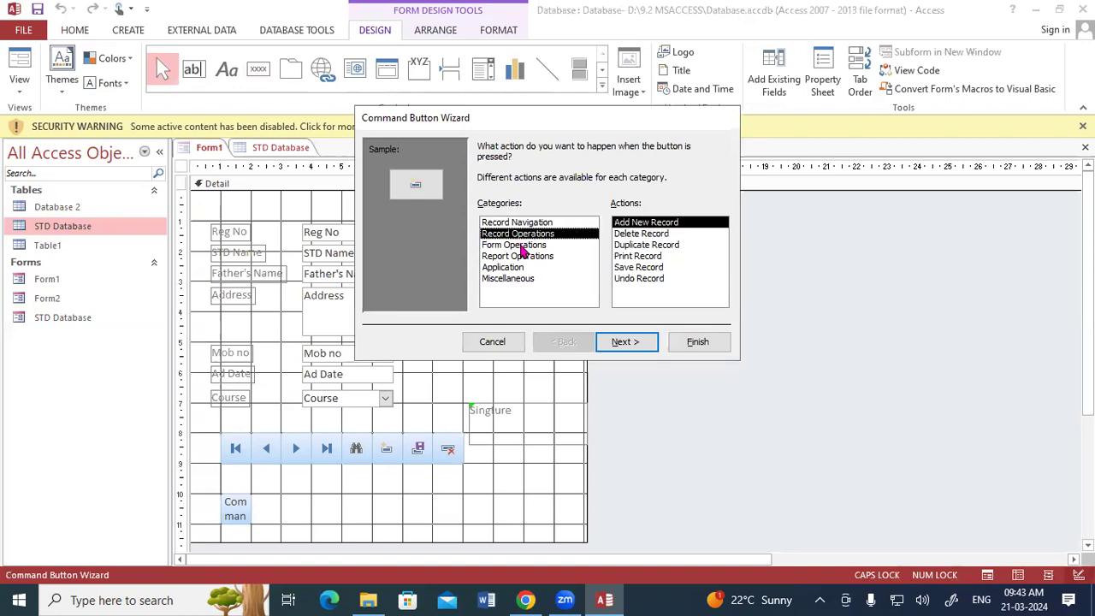
{"action": "left_click", "coordinate": [519, 246]}
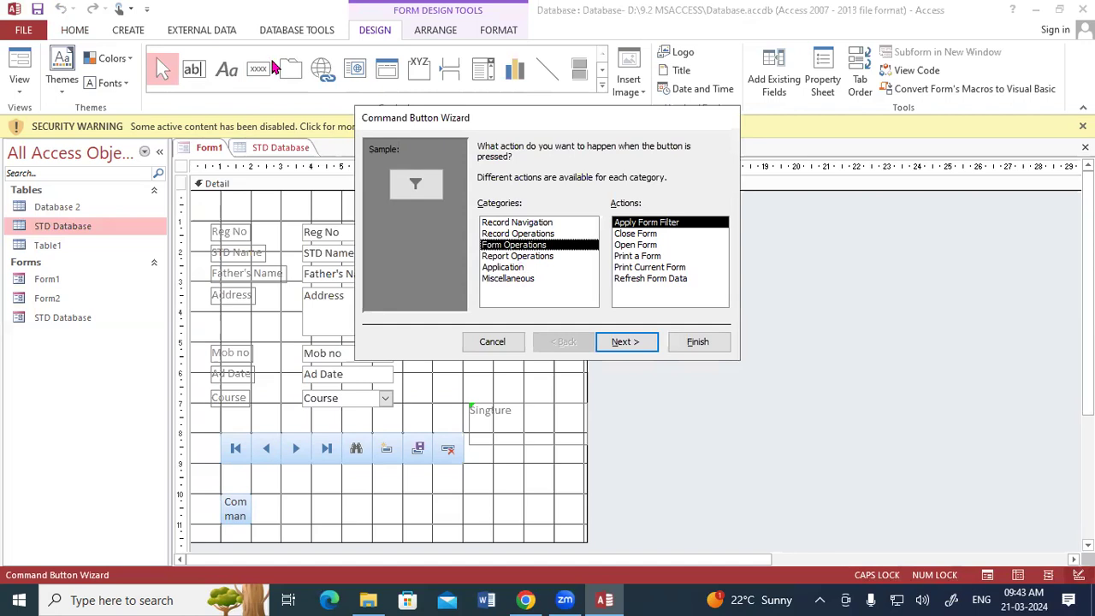
{"action": "key", "text": "Down"}
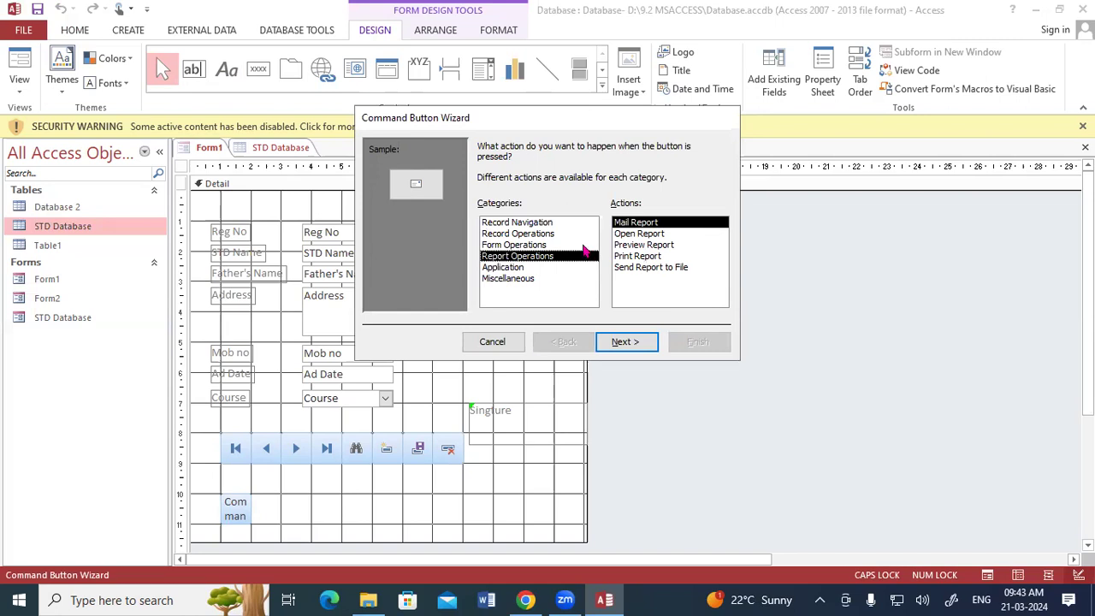
{"action": "left_click", "coordinate": [532, 235]}
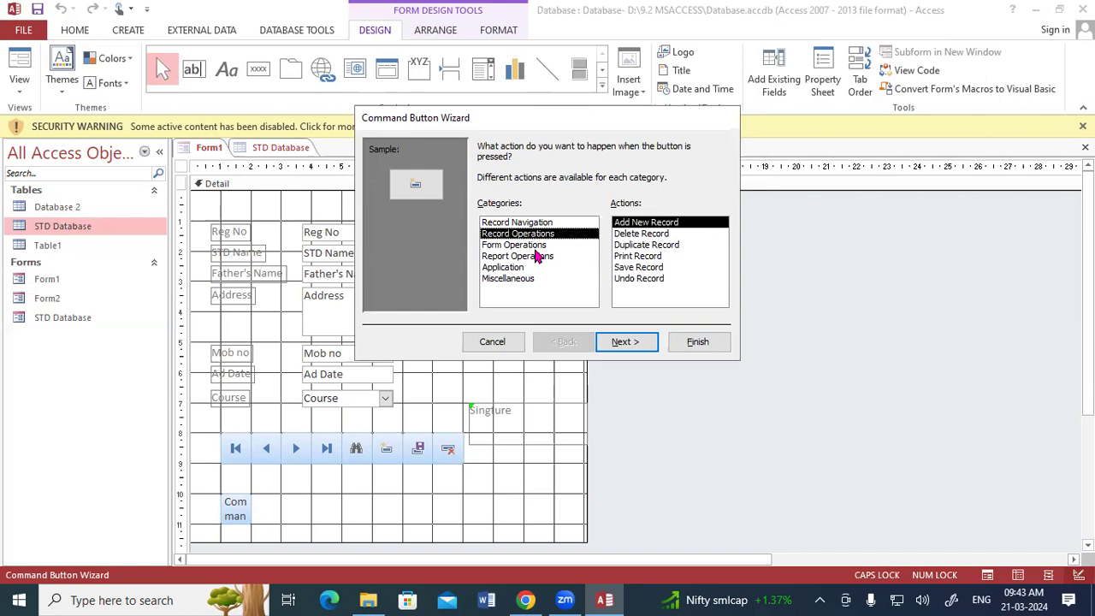
{"action": "left_click", "coordinate": [501, 342]}
{"action": "key", "text": "Delete"}
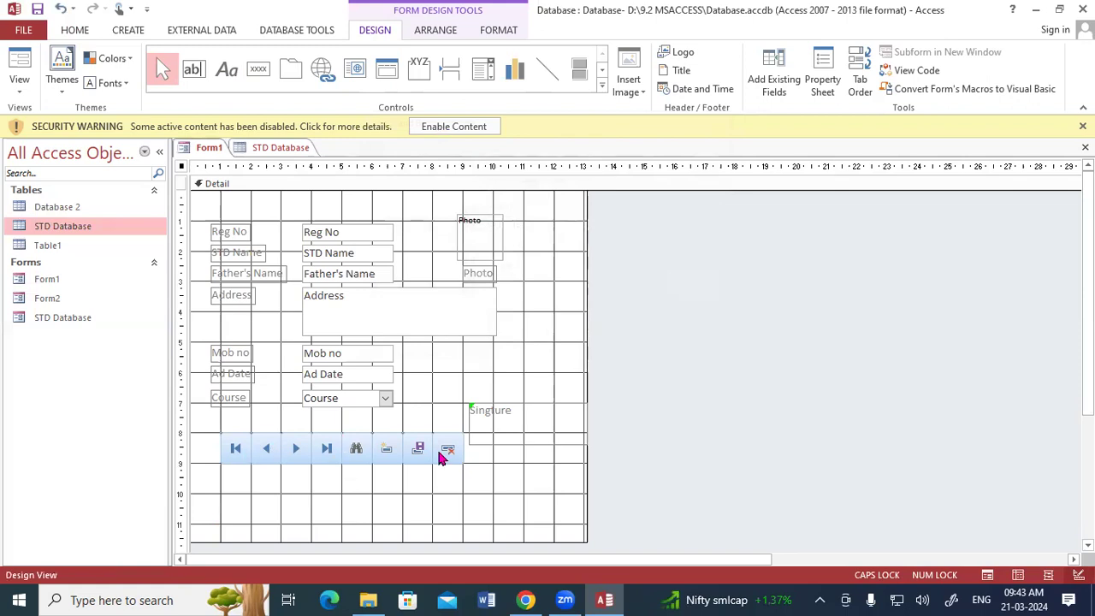
{"action": "left_click", "coordinate": [296, 495]}
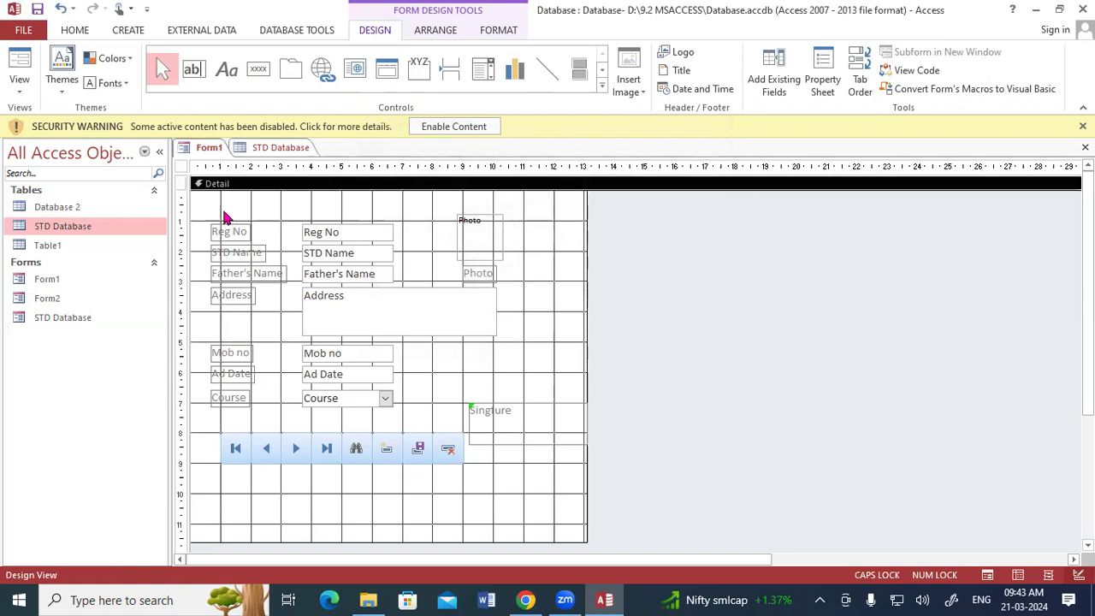
{"action": "right_click", "coordinate": [208, 147]}
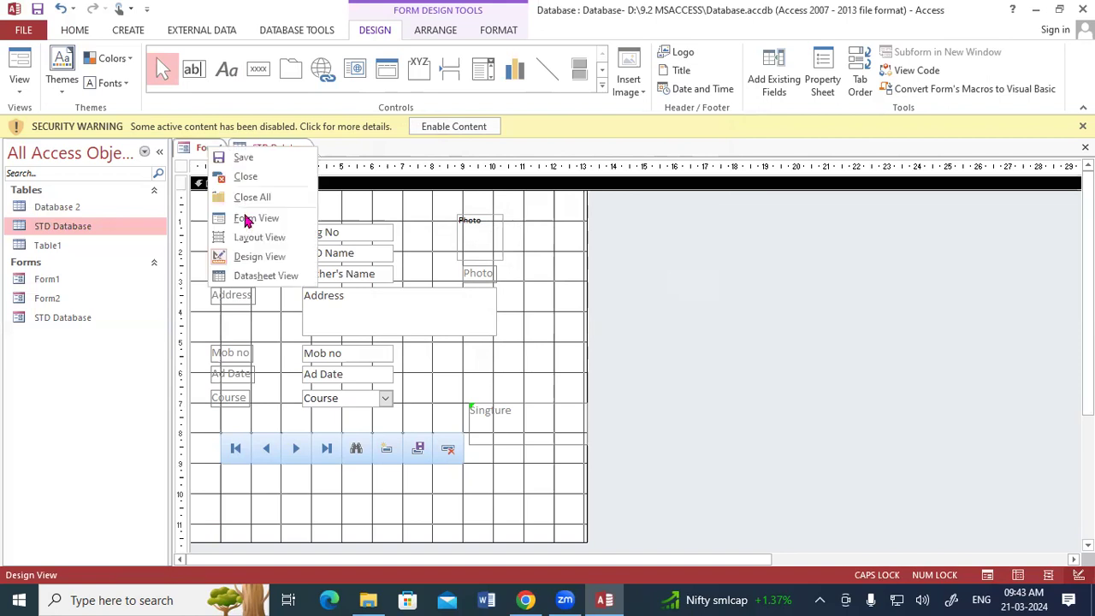
{"action": "key", "text": "Return"}
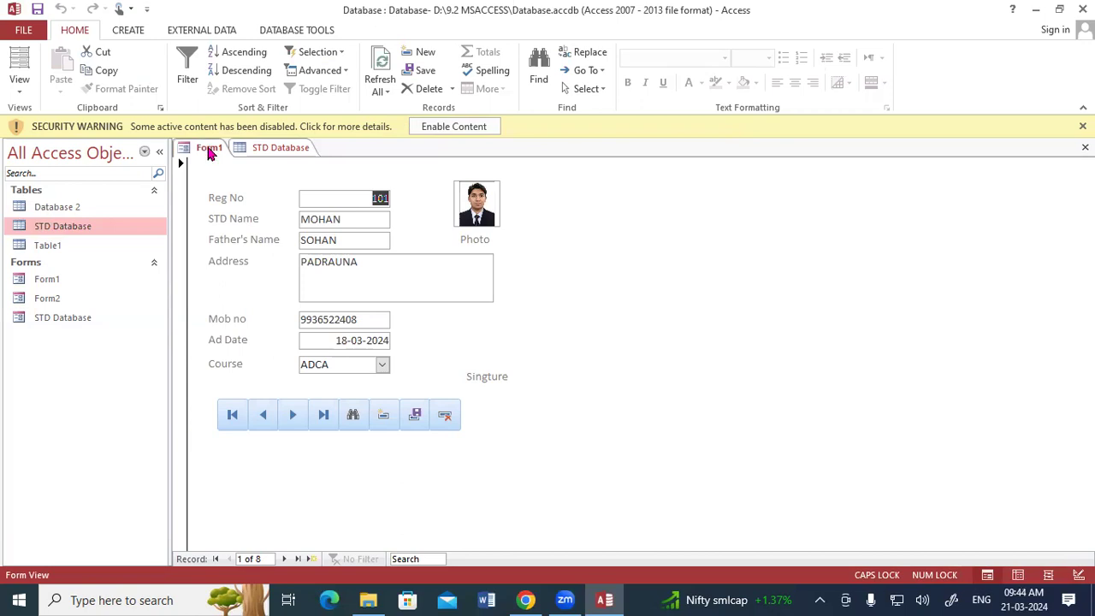
{"action": "right_click", "coordinate": [210, 152]}
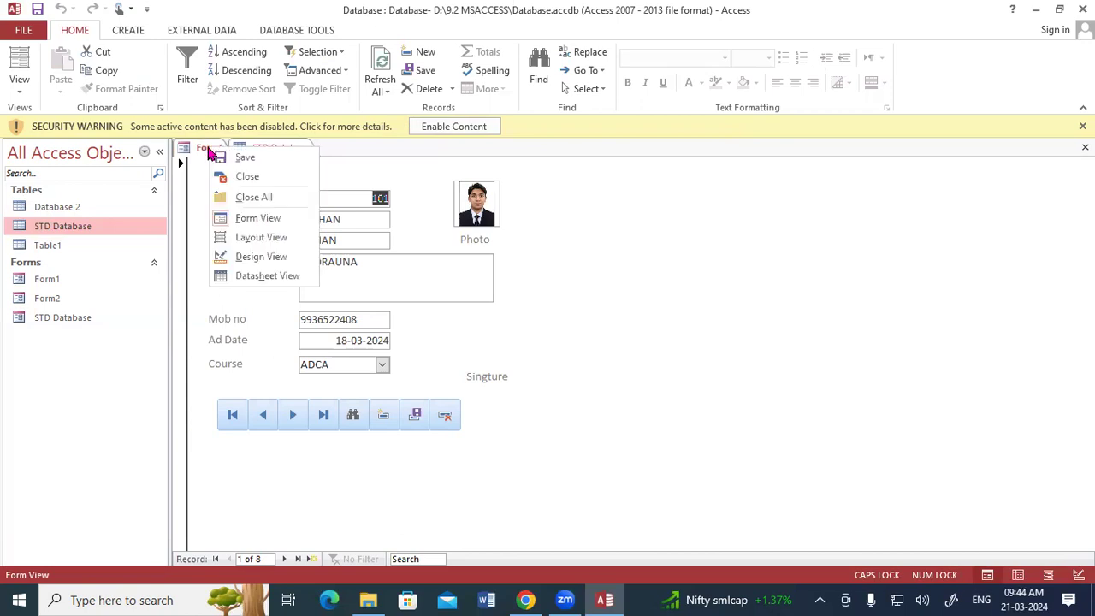
{"action": "left_click", "coordinate": [247, 258]}
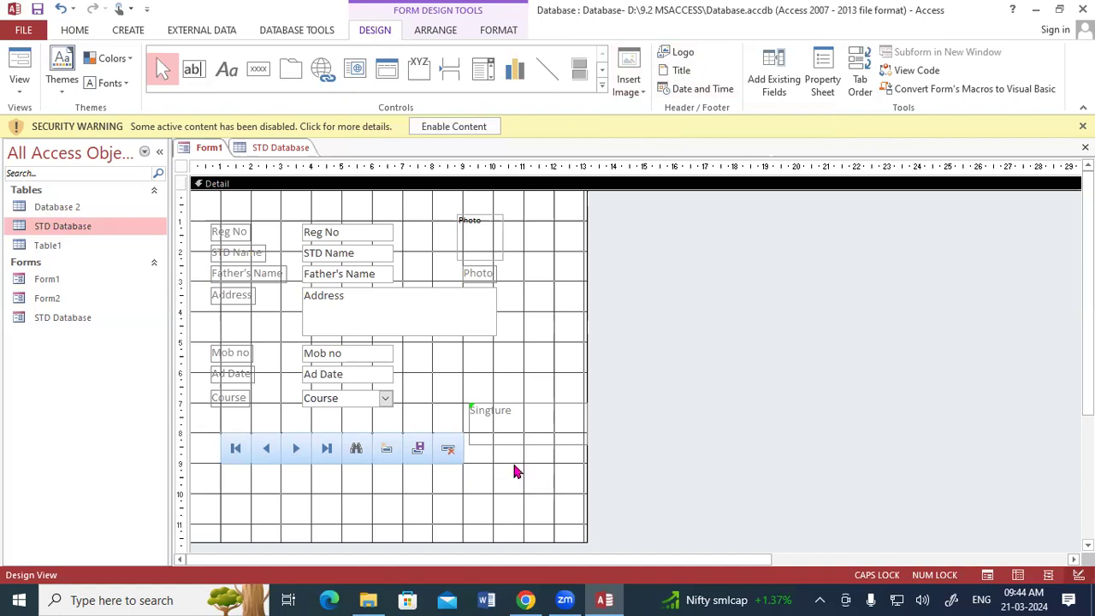
Step: Insert the 'download' signature picture below the Singture label, then view Form1 in Form View
{"action": "left_click", "coordinate": [640, 83]}
{"action": "left_click", "coordinate": [650, 110]}
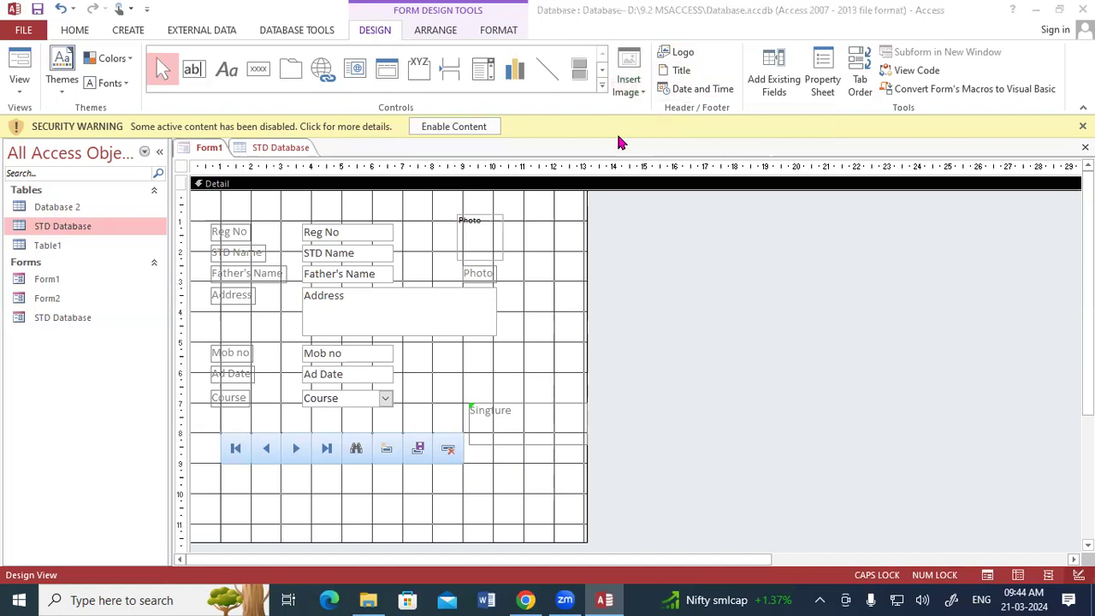
{"action": "left_click", "coordinate": [361, 261]}
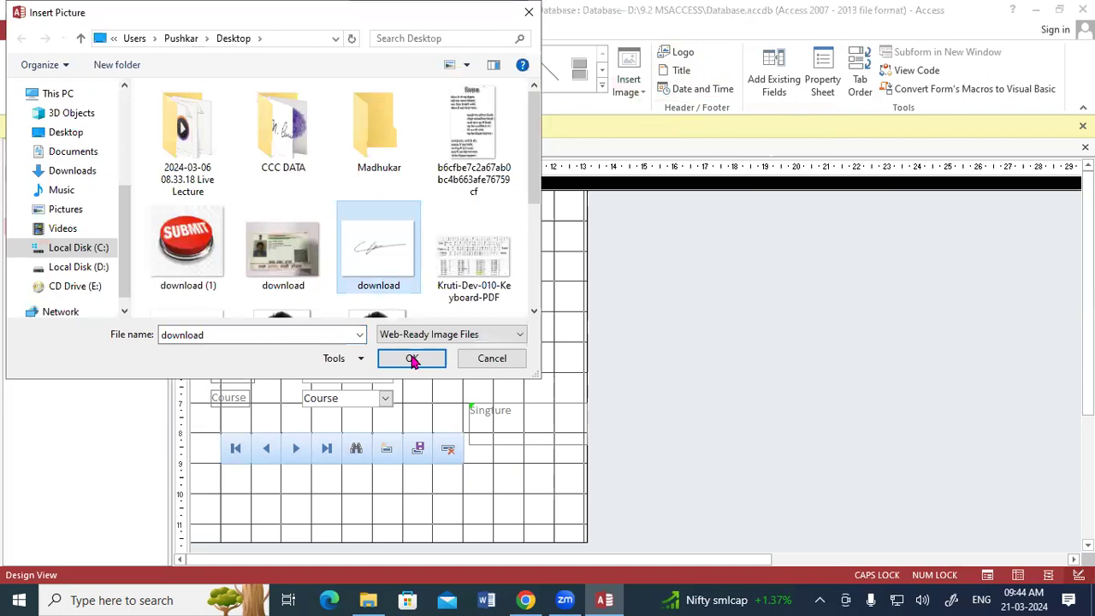
{"action": "left_click", "coordinate": [411, 357]}
{"action": "left_click_drag", "start_coordinate": [478, 447], "coordinate": [566, 494]}
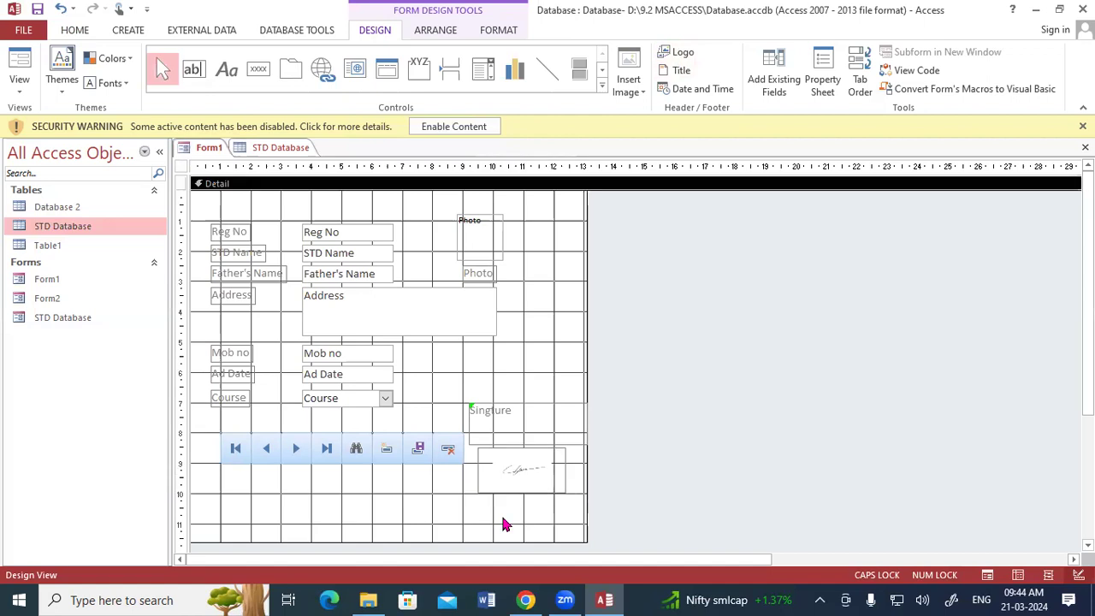
{"action": "right_click", "coordinate": [206, 149]}
{"action": "left_click", "coordinate": [245, 221]}
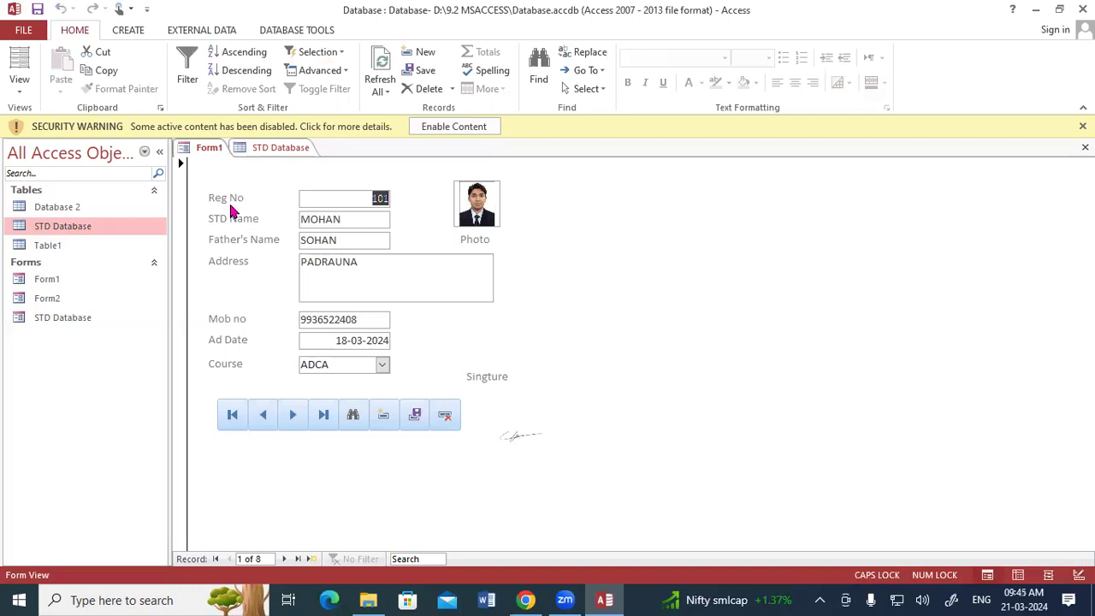
Step: Back in Design View, nudge the Singture label slightly right and down
{"action": "right_click", "coordinate": [209, 154]}
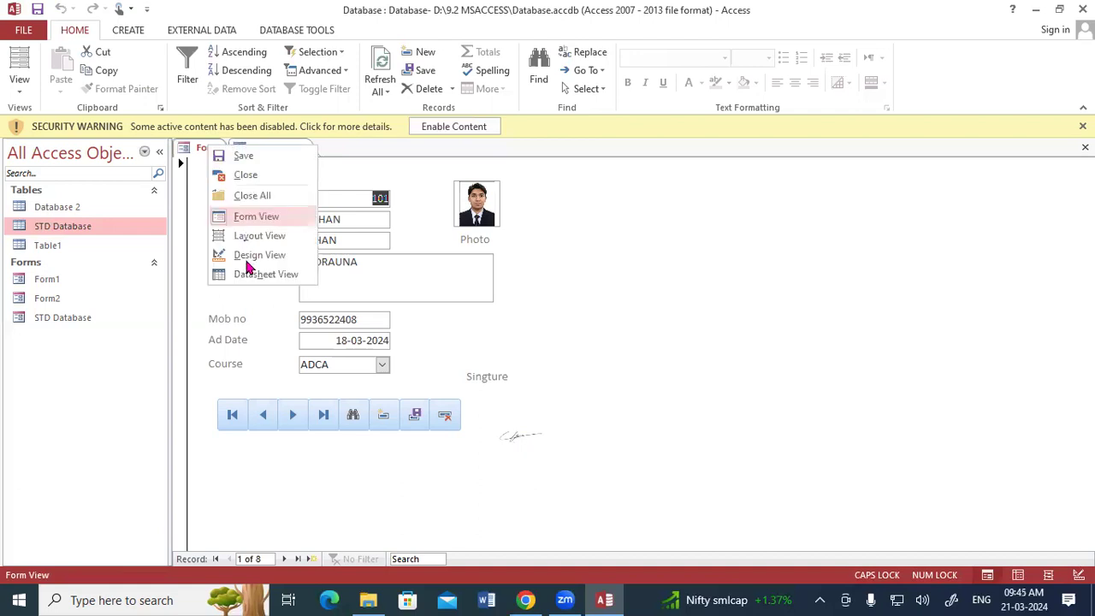
{"action": "left_click", "coordinate": [248, 255]}
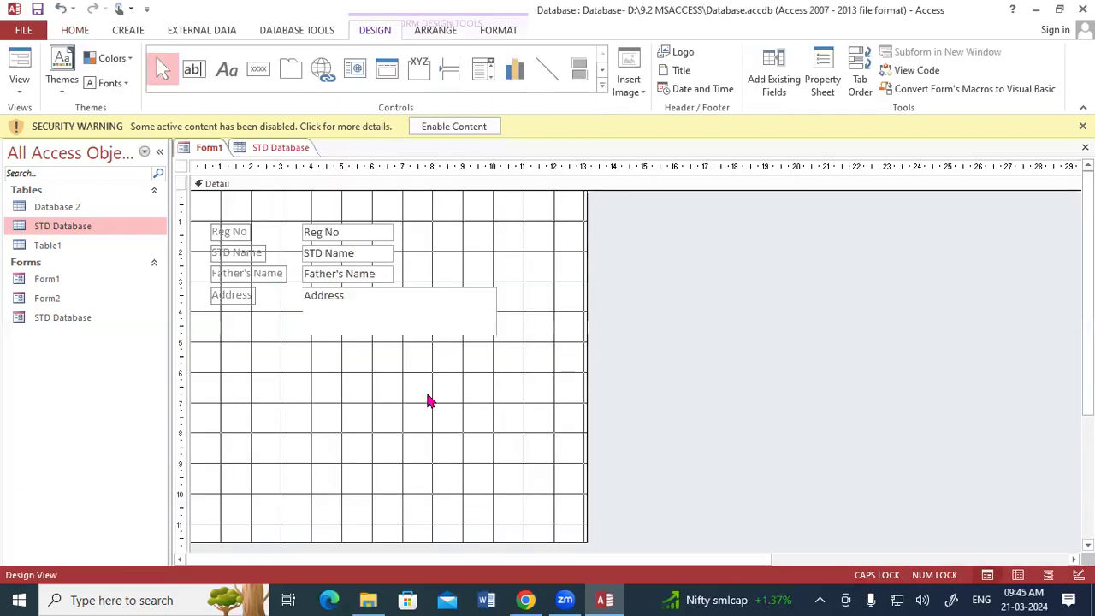
{"action": "left_click", "coordinate": [488, 409]}
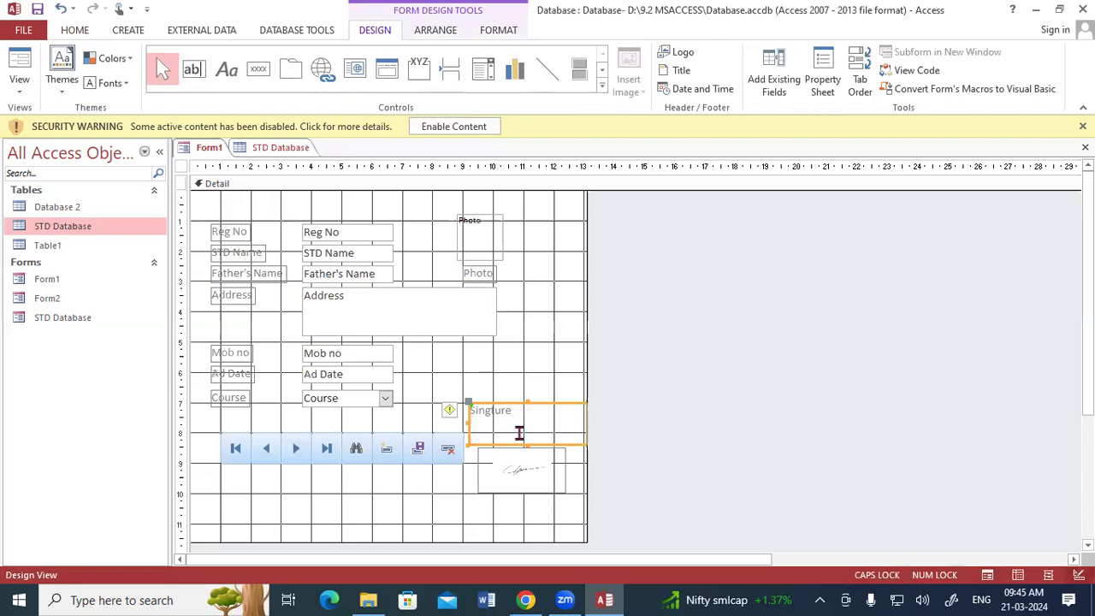
{"action": "key", "text": "Tab"}
{"action": "left_click", "coordinate": [517, 409]}
{"action": "key", "text": "F4"}
{"action": "left_click_drag", "start_coordinate": [512, 406], "coordinate": [516, 433]}
{"action": "left_click", "coordinate": [455, 507]}
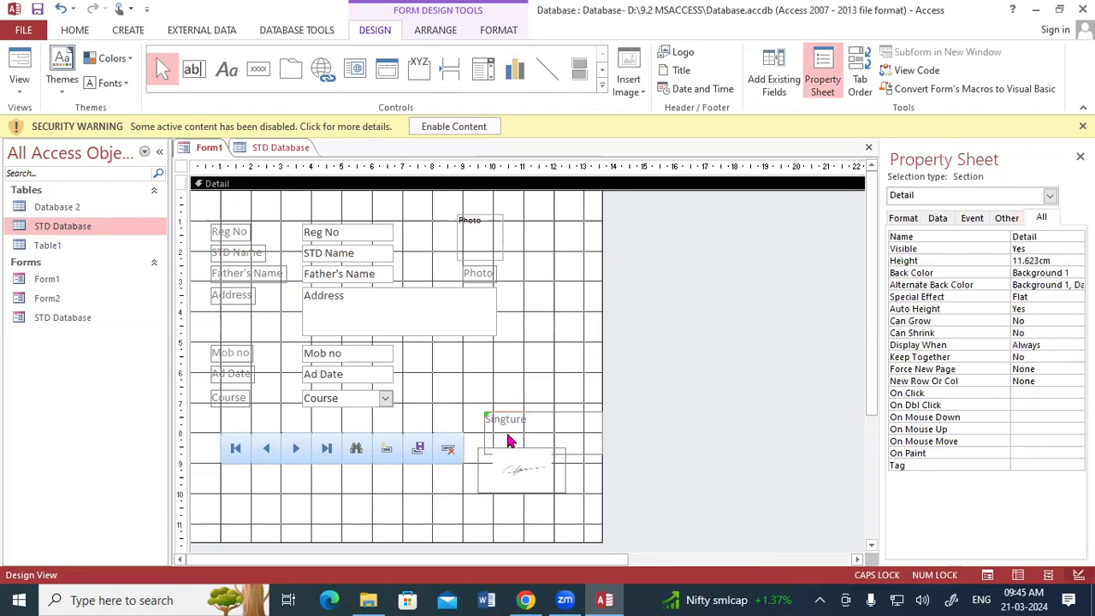
Step: Enlarge the signature picture, move it up under the label, and preview in Form View
{"action": "left_click", "coordinate": [560, 494]}
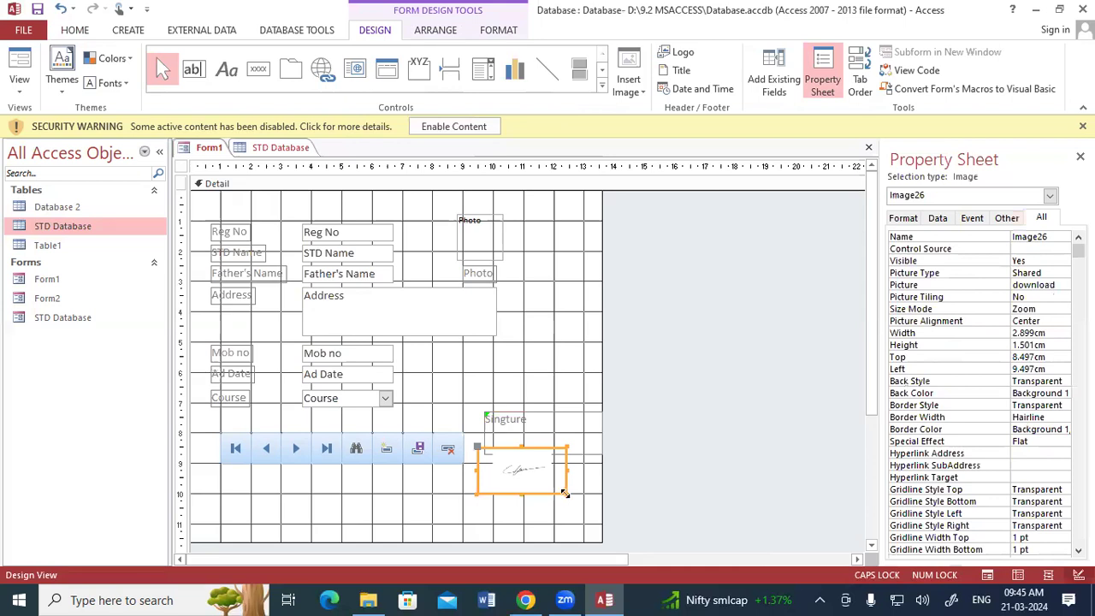
{"action": "left_click_drag", "start_coordinate": [590, 513], "coordinate": [590, 513]}
{"action": "left_click_drag", "start_coordinate": [557, 481], "coordinate": [553, 435]}
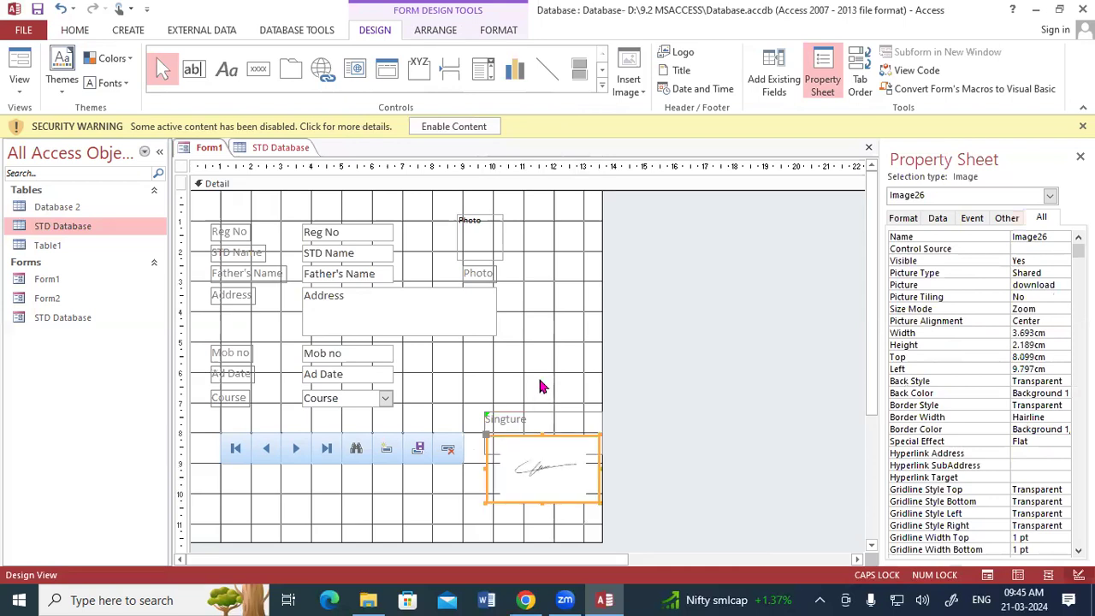
{"action": "left_click", "coordinate": [537, 375]}
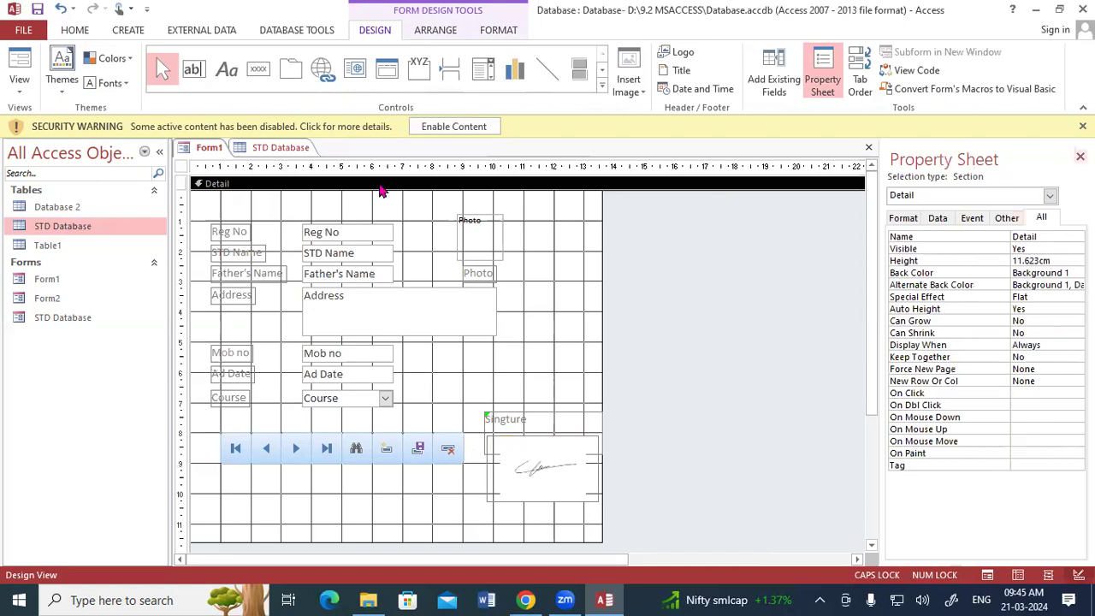
{"action": "key", "text": "F4"}
{"action": "right_click", "coordinate": [216, 150]}
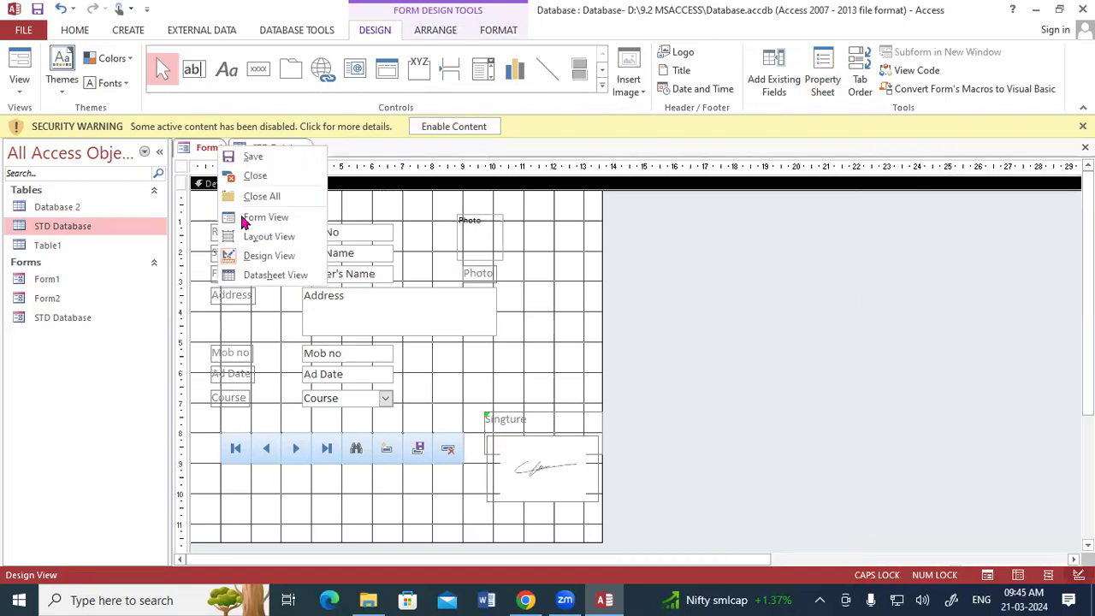
{"action": "key", "text": "Return"}
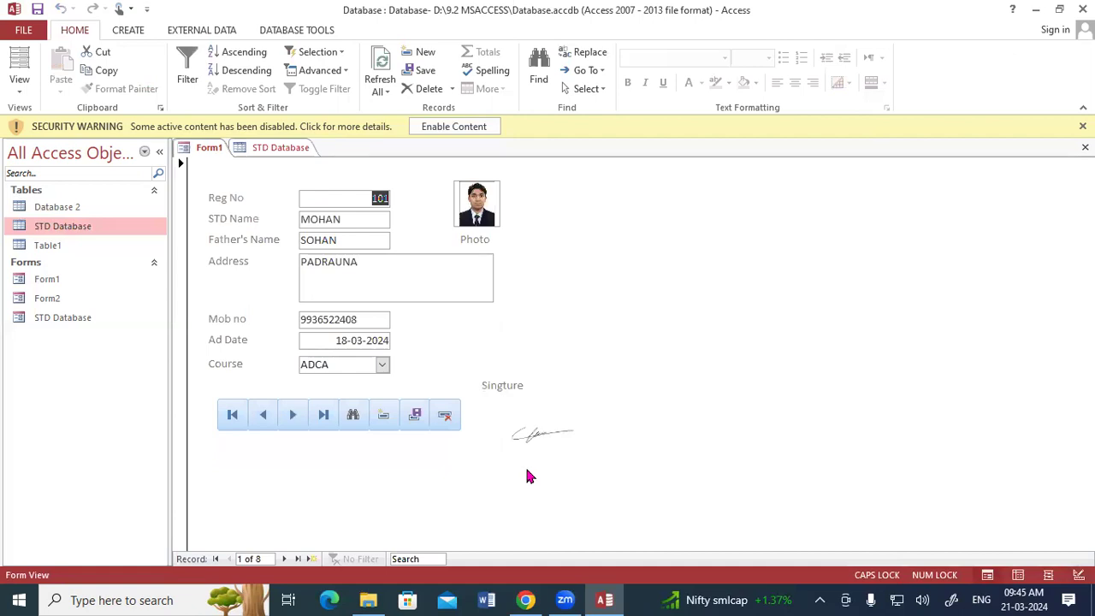
{"action": "right_click", "coordinate": [207, 148]}
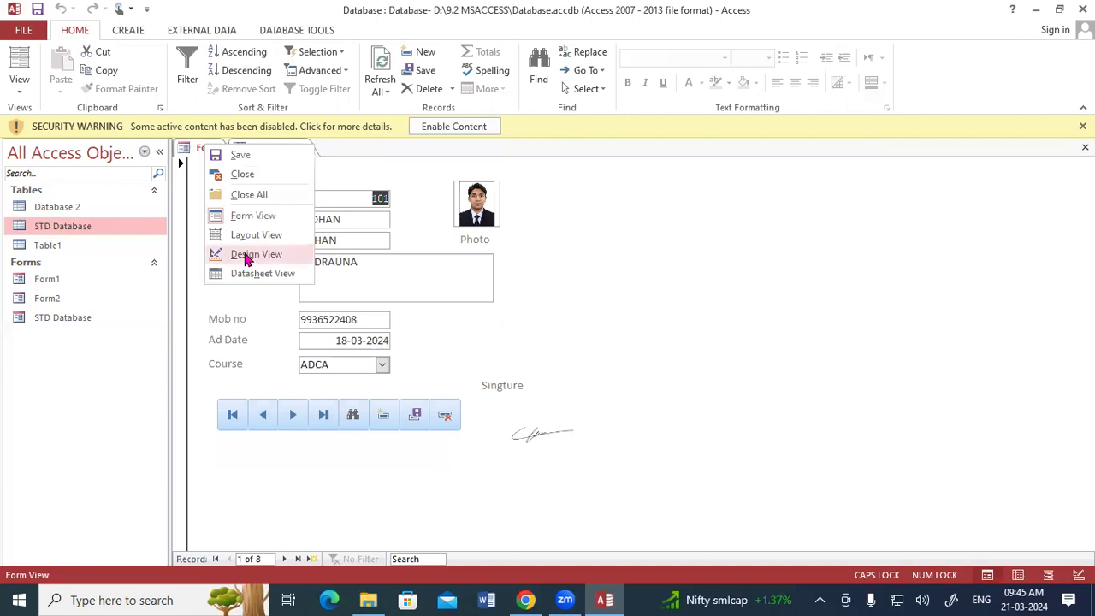
Step: Add 'logo 1' as the form header logo, enlarge it, and preview in Form View
{"action": "left_click", "coordinate": [250, 256]}
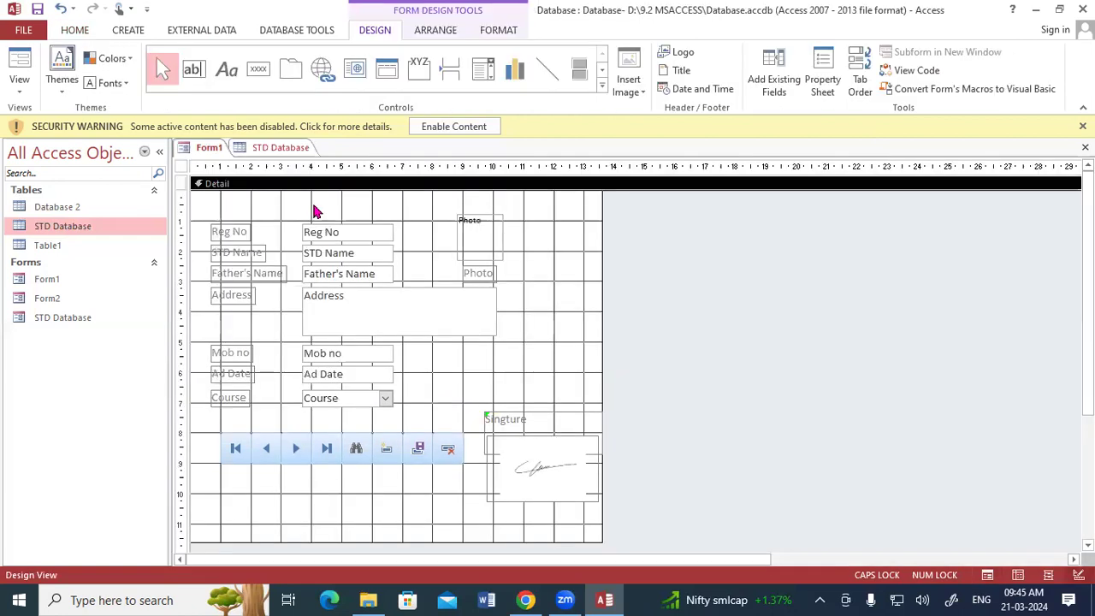
{"action": "left_click", "coordinate": [683, 53]}
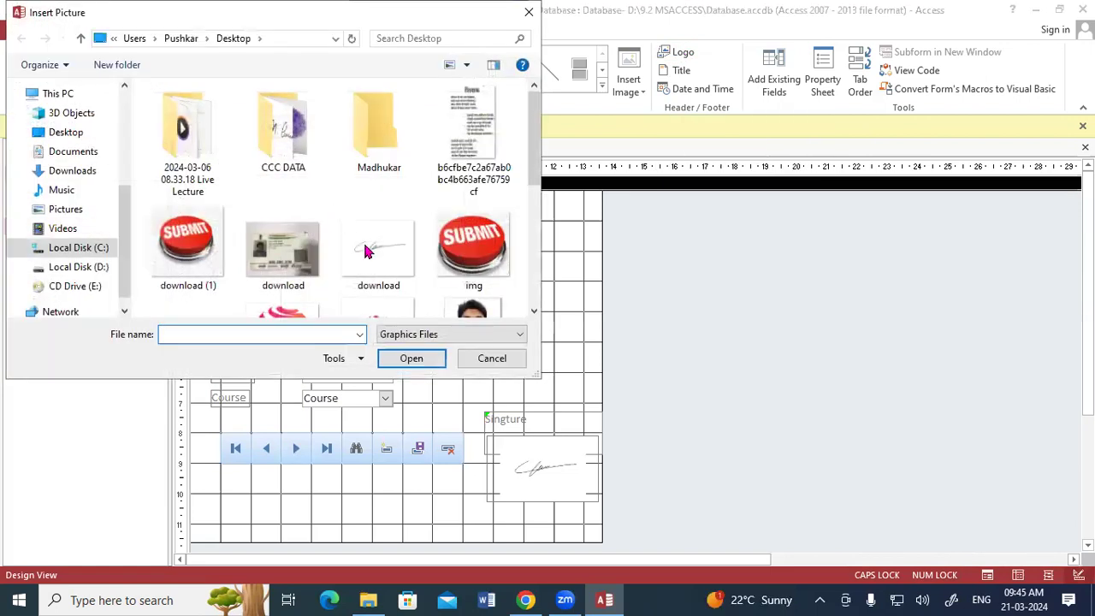
{"action": "scroll", "coordinate": [364, 250], "scroll_direction": "down", "scroll_amount": 2}
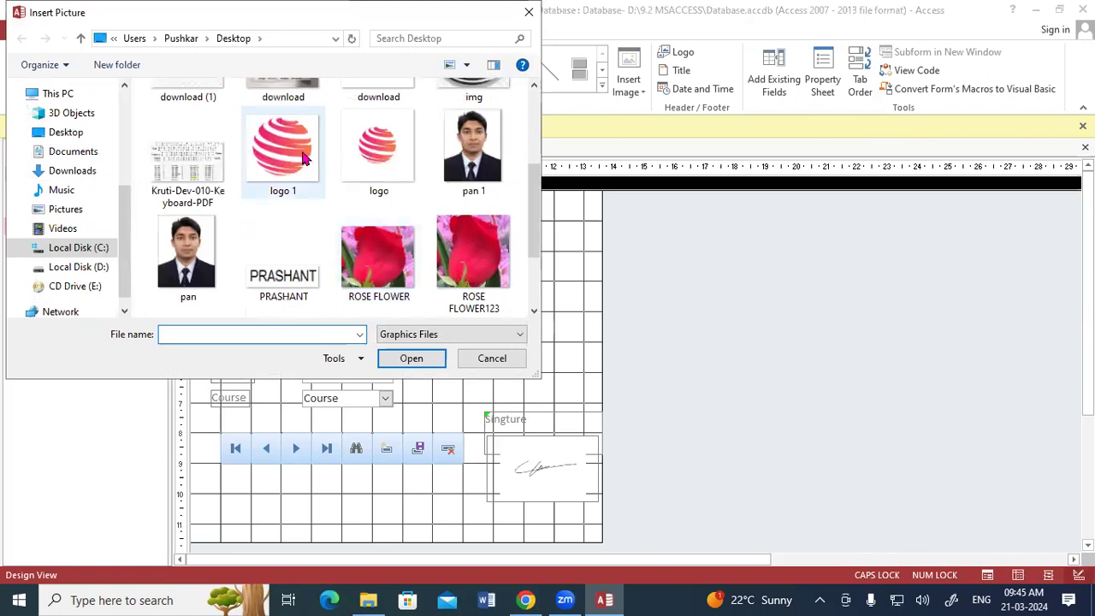
{"action": "left_click", "coordinate": [413, 359]}
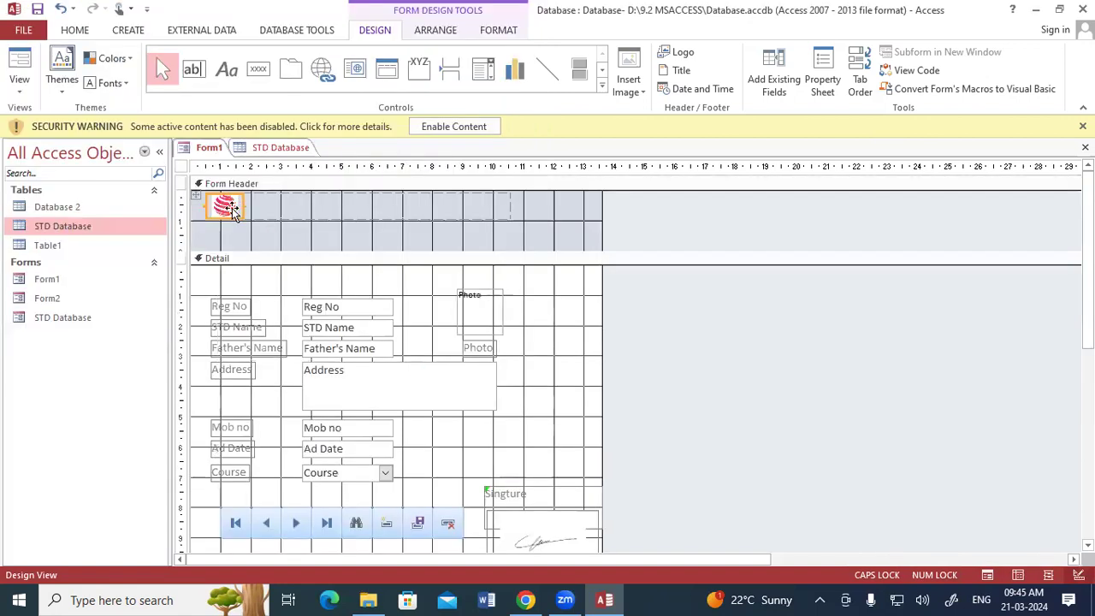
{"action": "left_click_drag", "start_coordinate": [244, 220], "coordinate": [268, 251]}
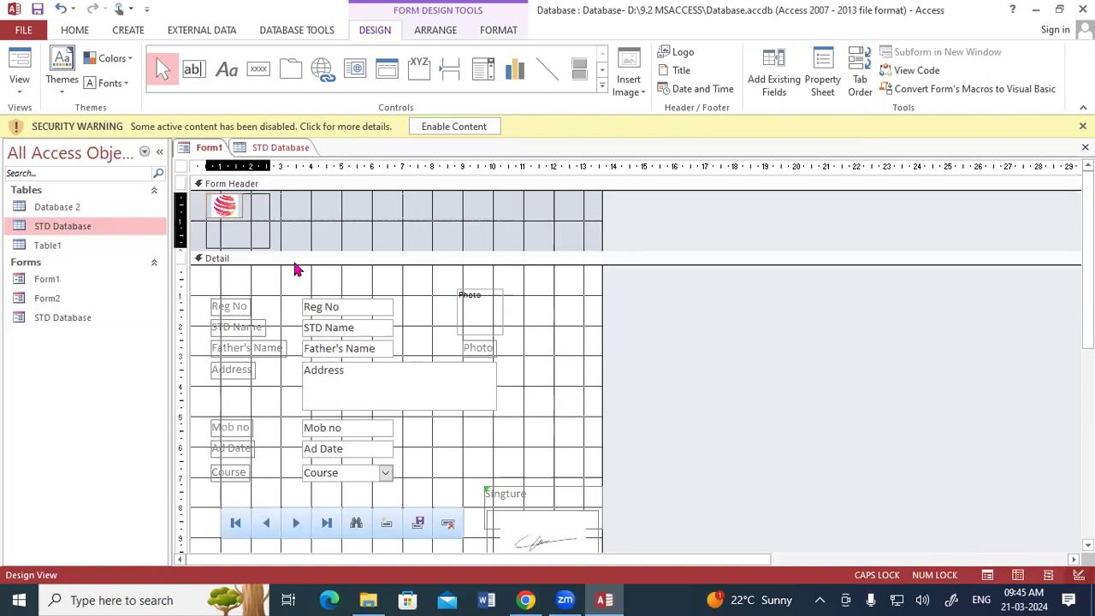
{"action": "left_click", "coordinate": [540, 336]}
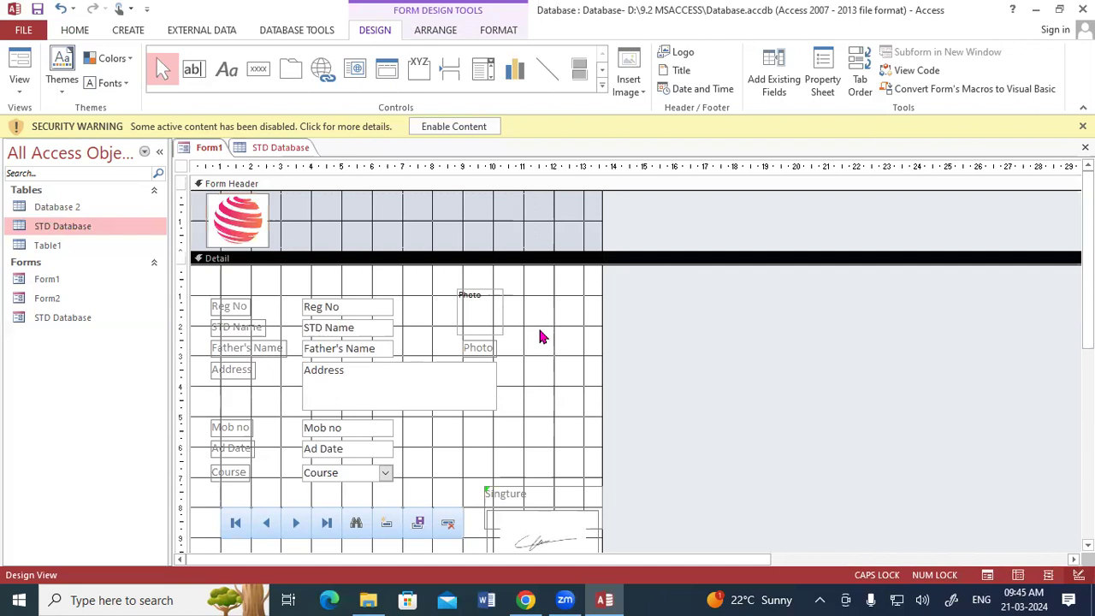
{"action": "right_click", "coordinate": [210, 148]}
{"action": "left_click", "coordinate": [248, 219]}
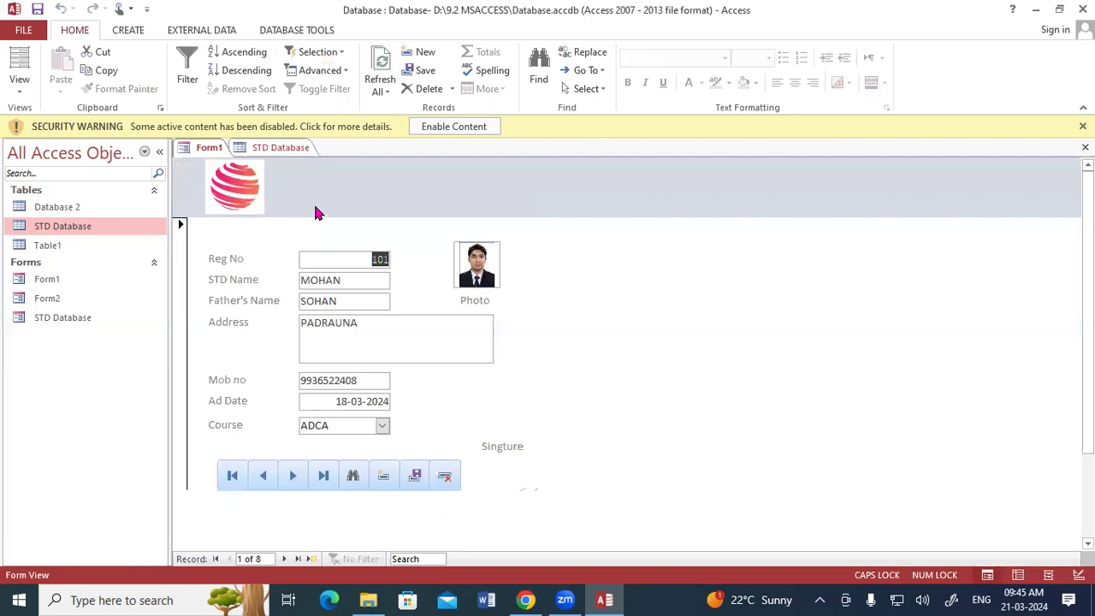
{"action": "right_click", "coordinate": [204, 149]}
Step: Add a header title reading 'GAYATRI INSTITUTE OF TECHNOLOGY' in place of the default text
{"action": "left_click", "coordinate": [244, 252]}
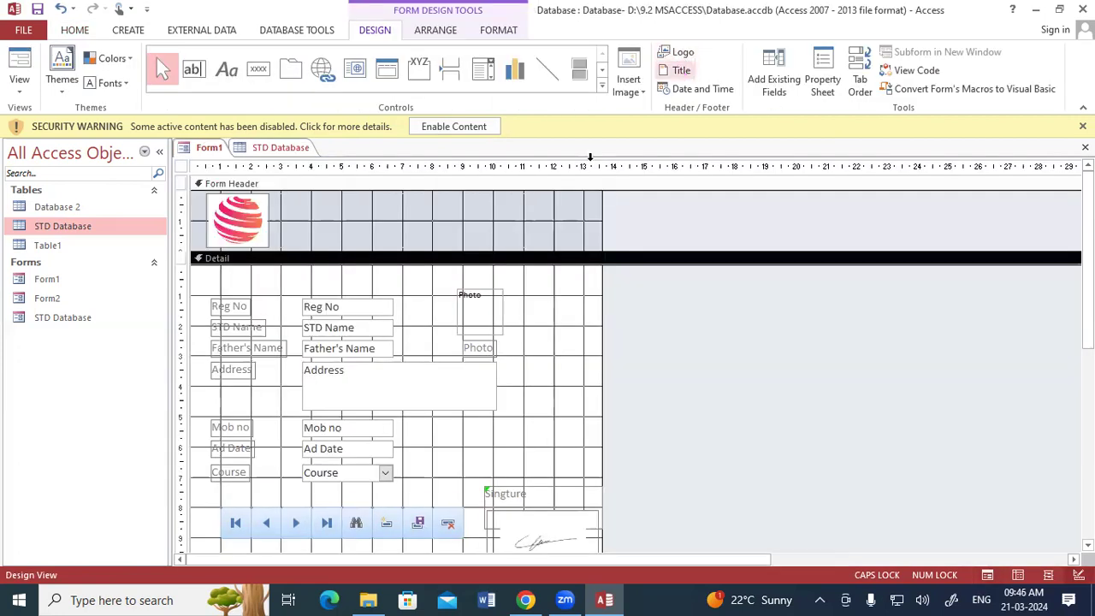
{"action": "left_click", "coordinate": [683, 71]}
{"action": "left_click", "coordinate": [418, 206]}
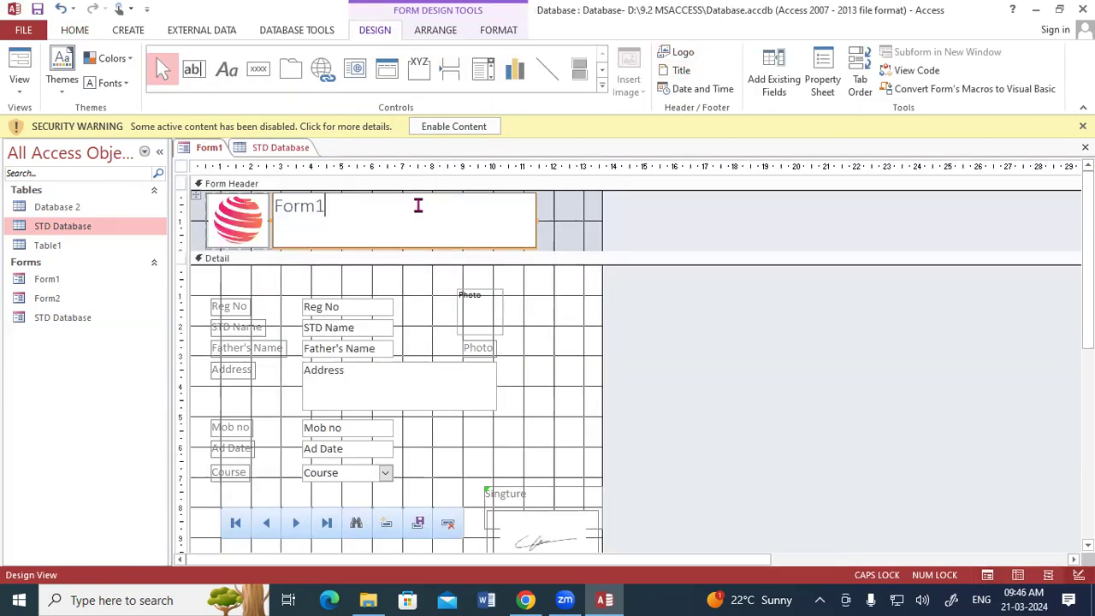
{"action": "key", "text": "BackSpace"}
{"action": "key", "text": "BackSpace"}
{"action": "key", "text": "BackSpace"}
{"action": "key", "text": "BackSpace"}
{"action": "key", "text": "BackSpace"}
{"action": "type", "text": "GAYATRI INSTITUTE OF T"}
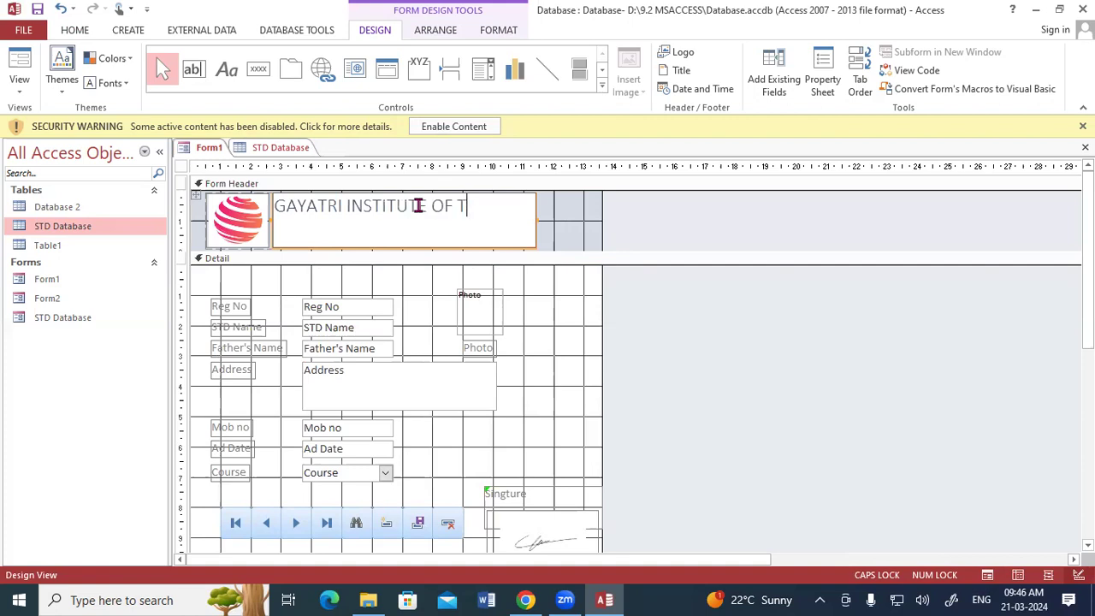
{"action": "type", "text": "ECHNOLOGY"}
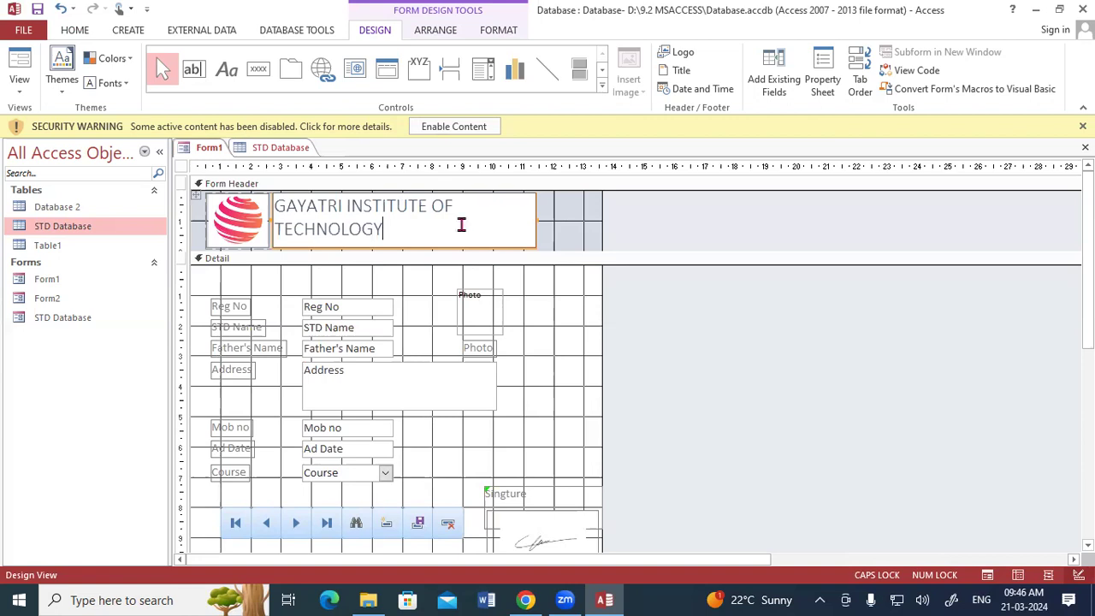
{"action": "left_click", "coordinate": [543, 246]}
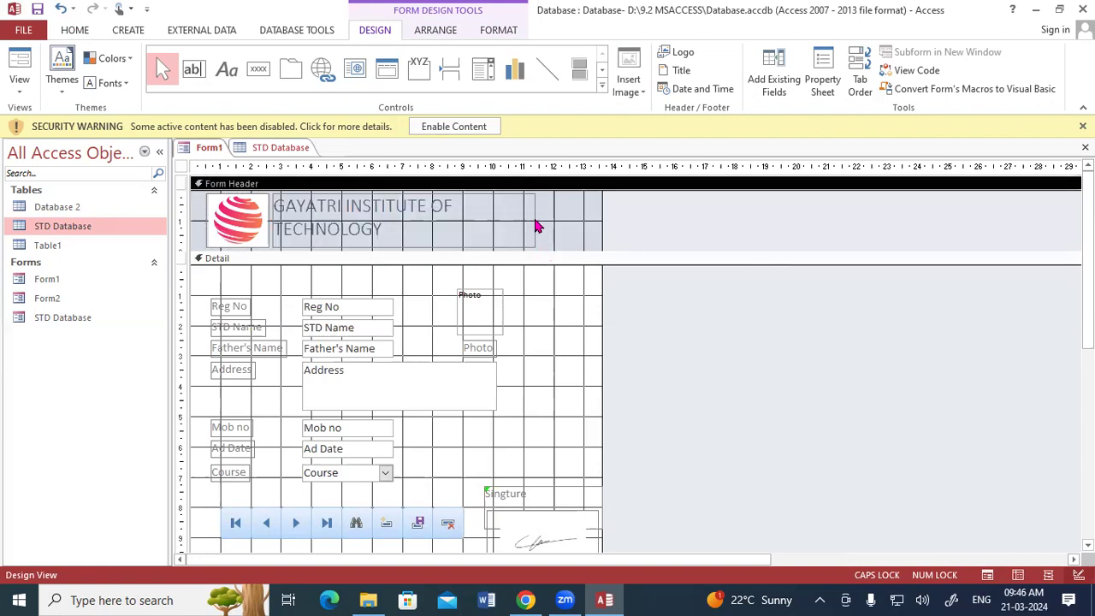
Step: Widen the title label to fit on one line, then select all its text
{"action": "left_click", "coordinate": [539, 225]}
{"action": "left_click_drag", "start_coordinate": [536, 221], "coordinate": [577, 223]}
{"action": "left_click", "coordinate": [533, 225]}
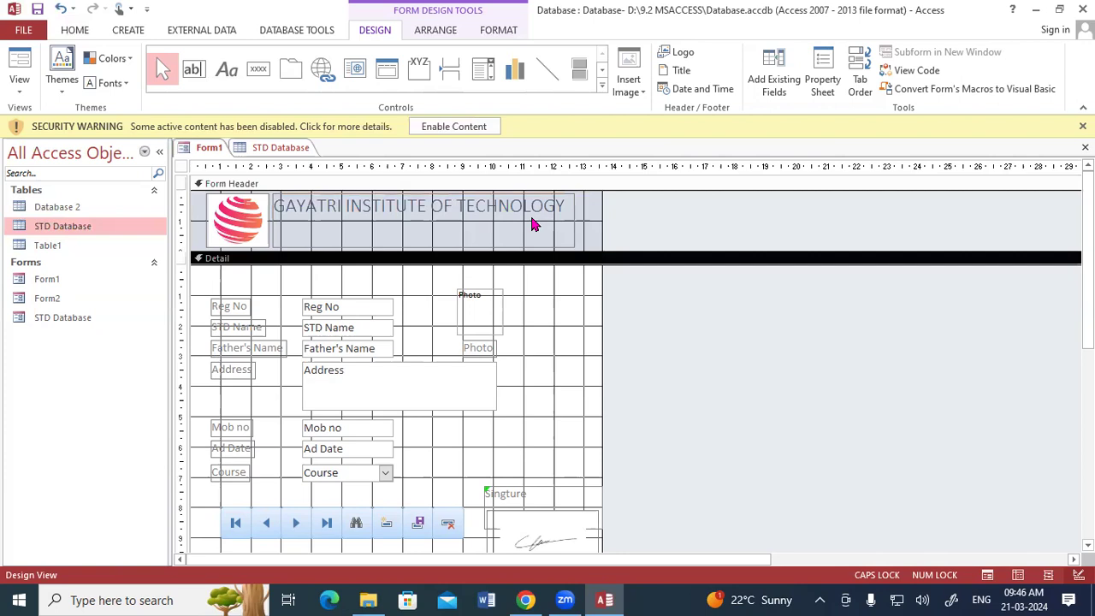
{"action": "left_click", "coordinate": [531, 208]}
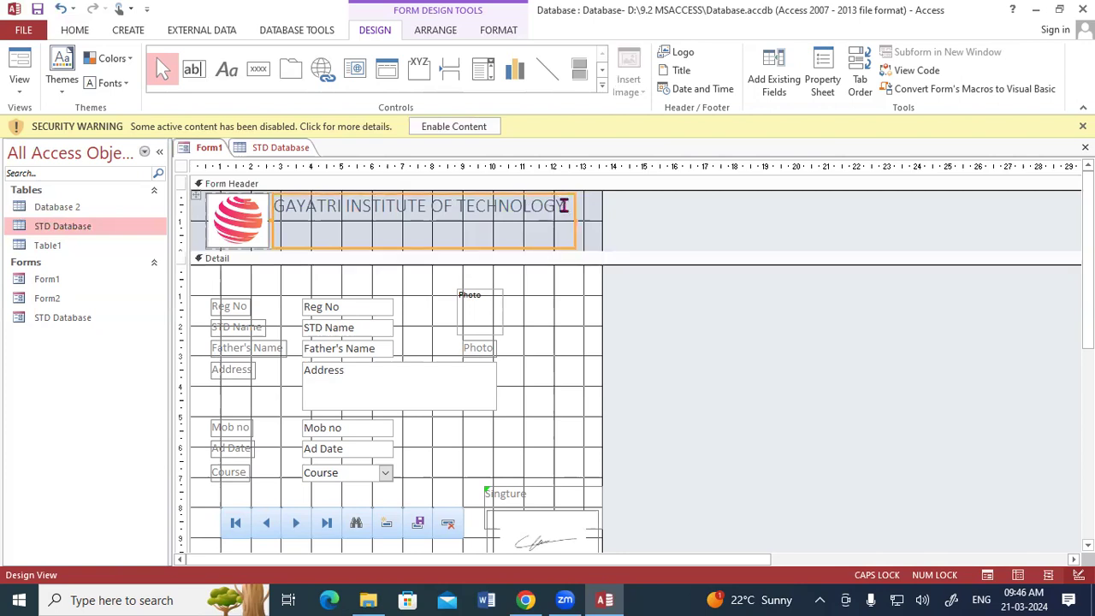
{"action": "left_click_drag", "start_coordinate": [563, 205], "coordinate": [545, 206]}
{"action": "left_click", "coordinate": [257, 208], "text": "shift"}
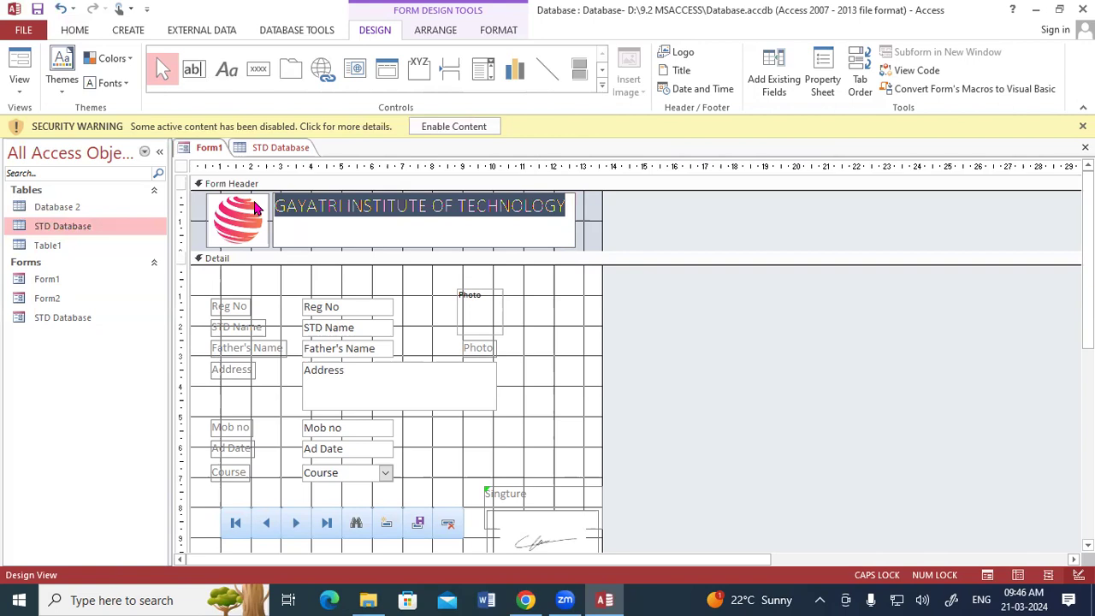
Step: Make the header title bold and red, widen its label slightly, and switch to Form View
{"action": "left_click", "coordinate": [75, 30]}
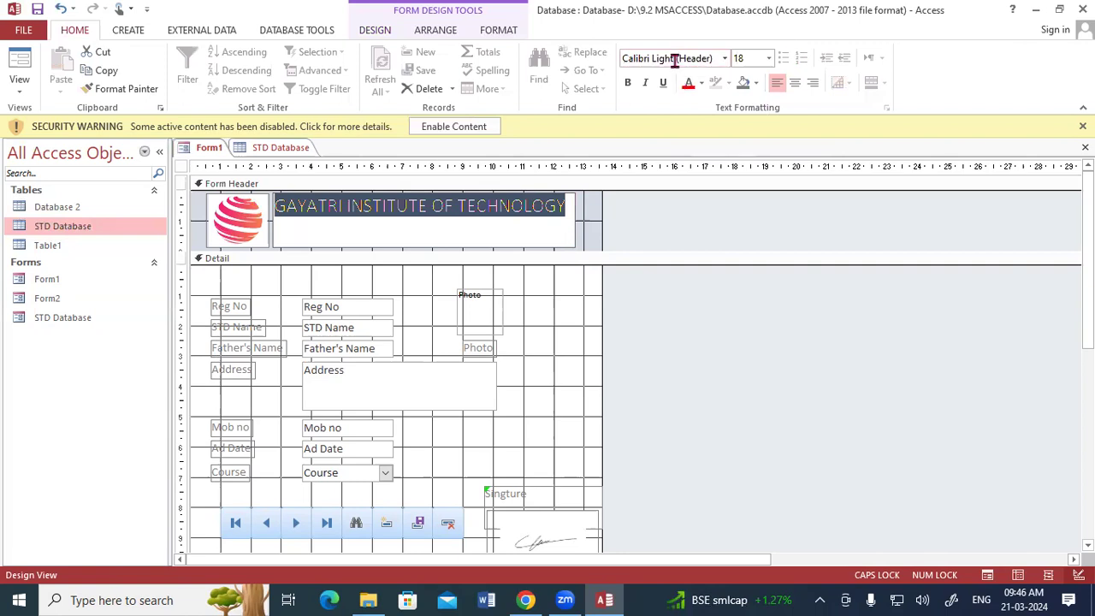
{"action": "left_click", "coordinate": [494, 32]}
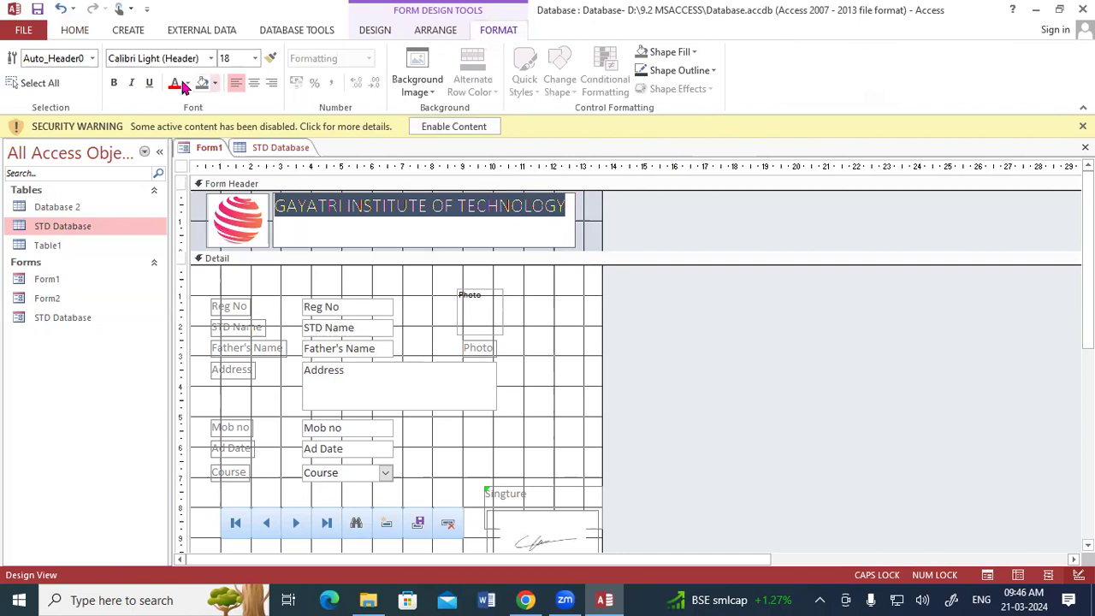
{"action": "left_click", "coordinate": [111, 85]}
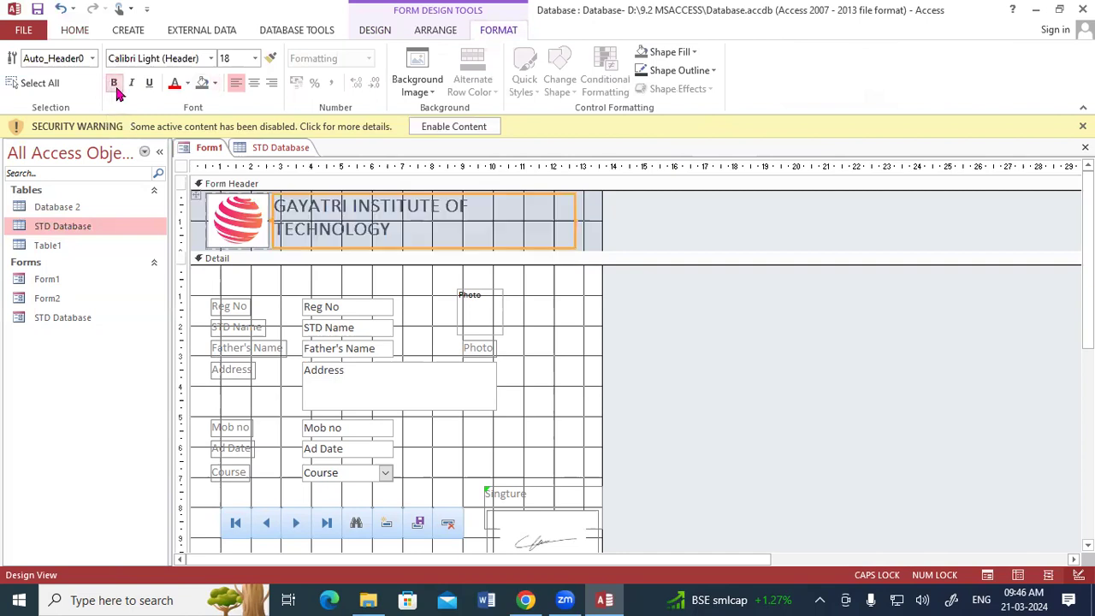
{"action": "left_click", "coordinate": [188, 84]}
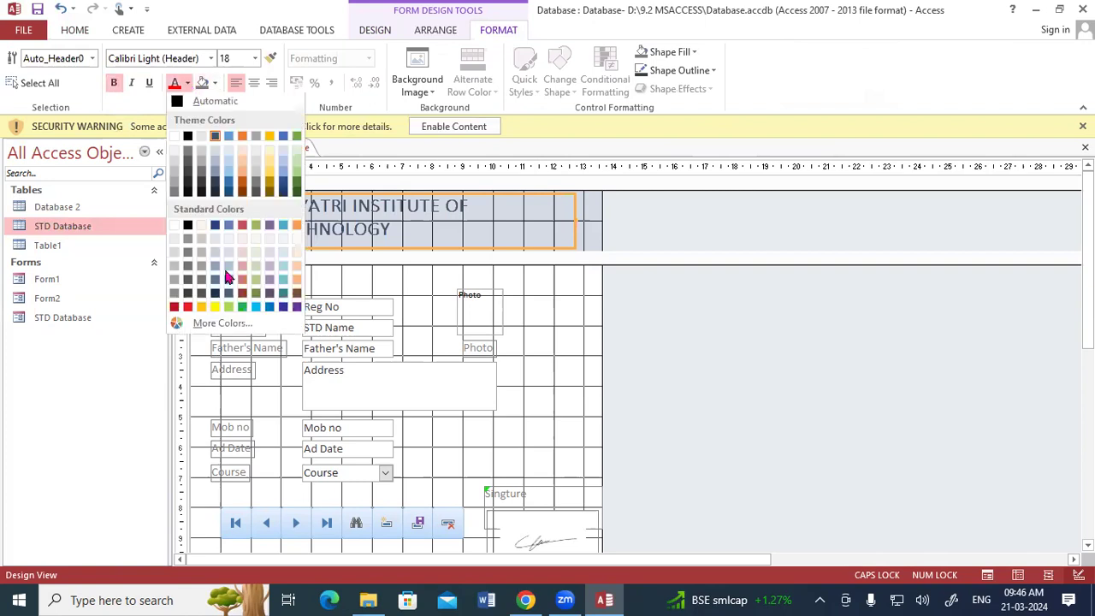
{"action": "left_click", "coordinate": [187, 309]}
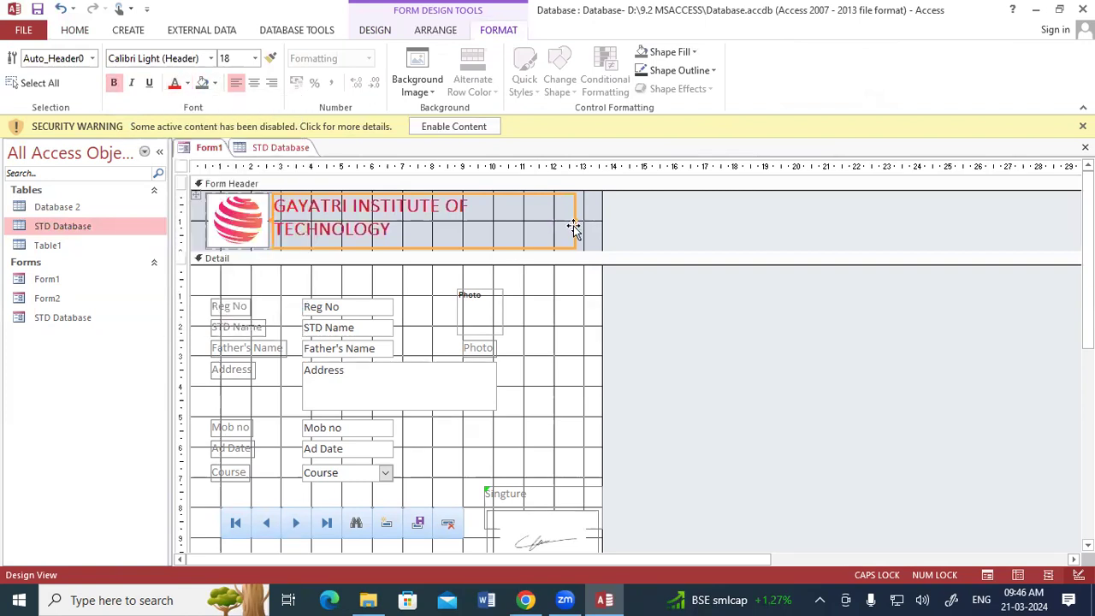
{"action": "left_click_drag", "start_coordinate": [582, 220], "coordinate": [614, 221]}
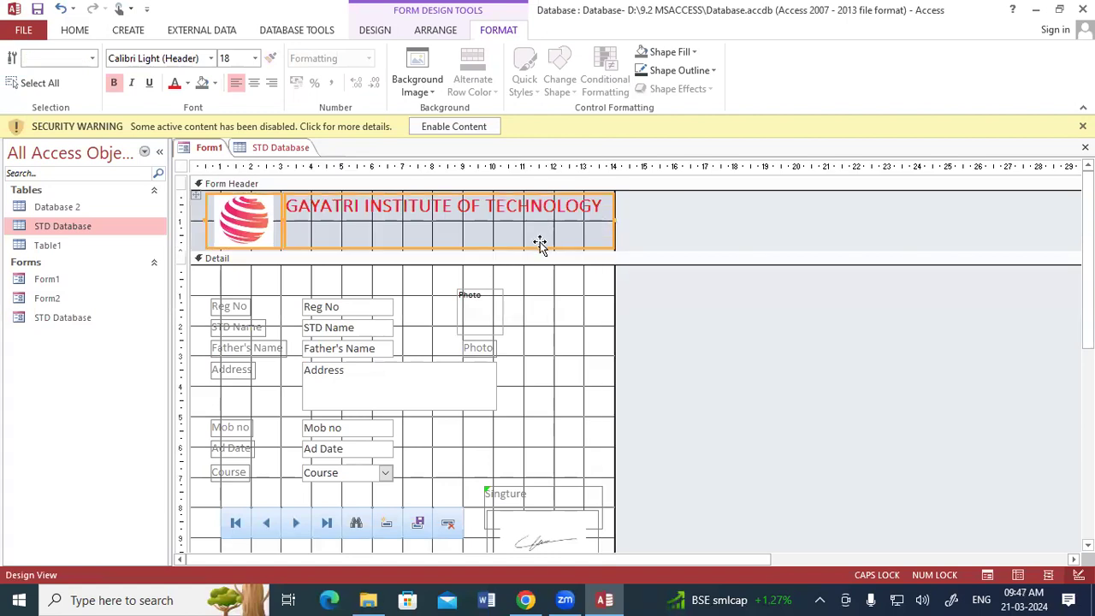
{"action": "left_click", "coordinate": [565, 285]}
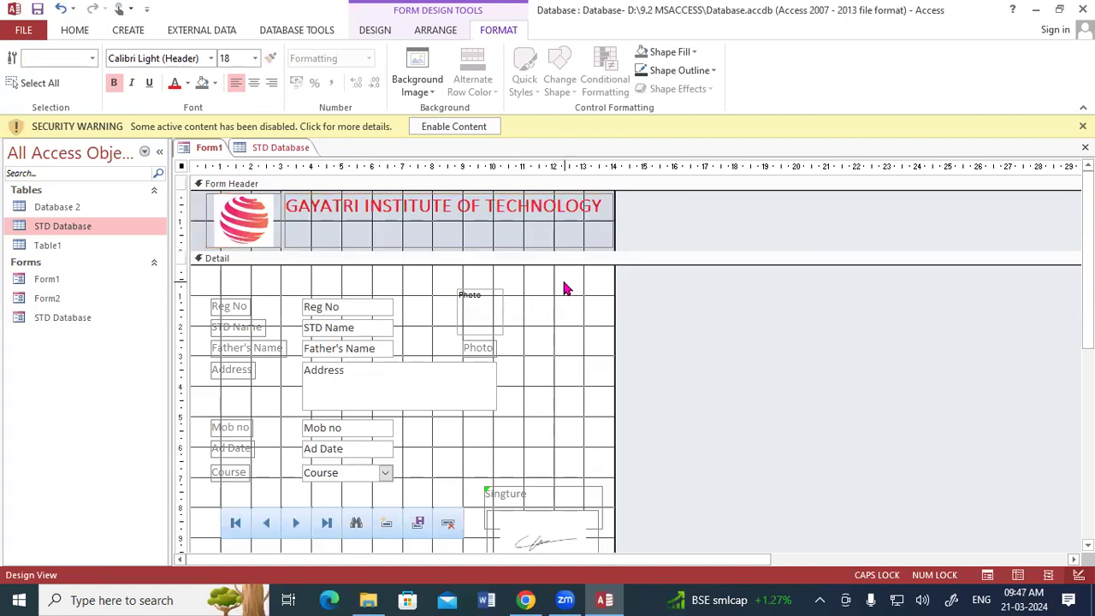
{"action": "right_click", "coordinate": [218, 151]}
{"action": "left_click", "coordinate": [229, 220]}
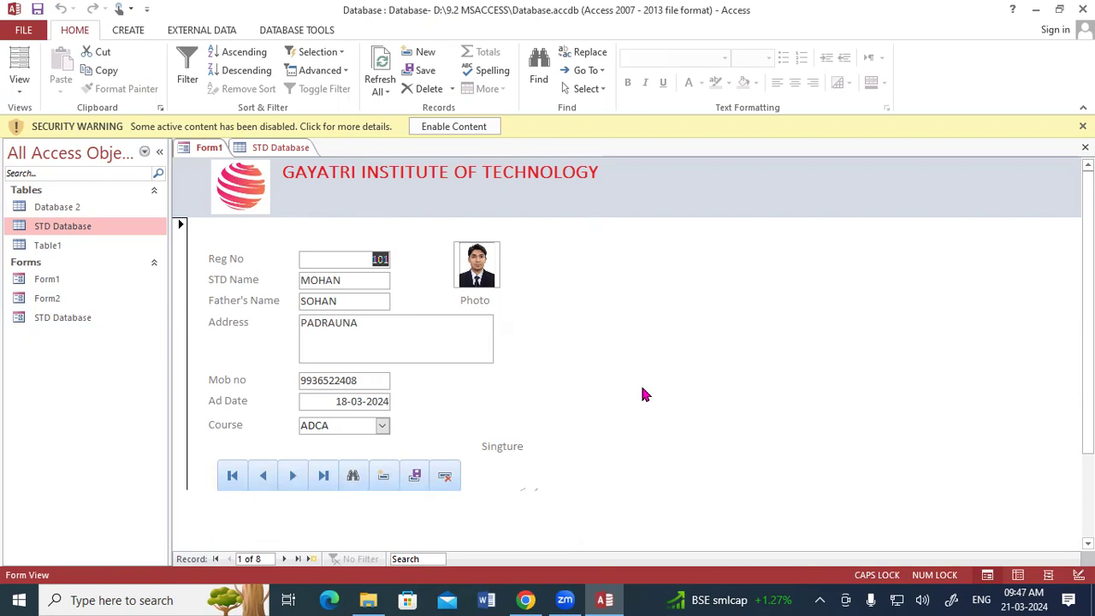
Step: Show the CREATE ribbon commands and open the Form1 tab's menu
{"action": "left_click", "coordinate": [135, 39]}
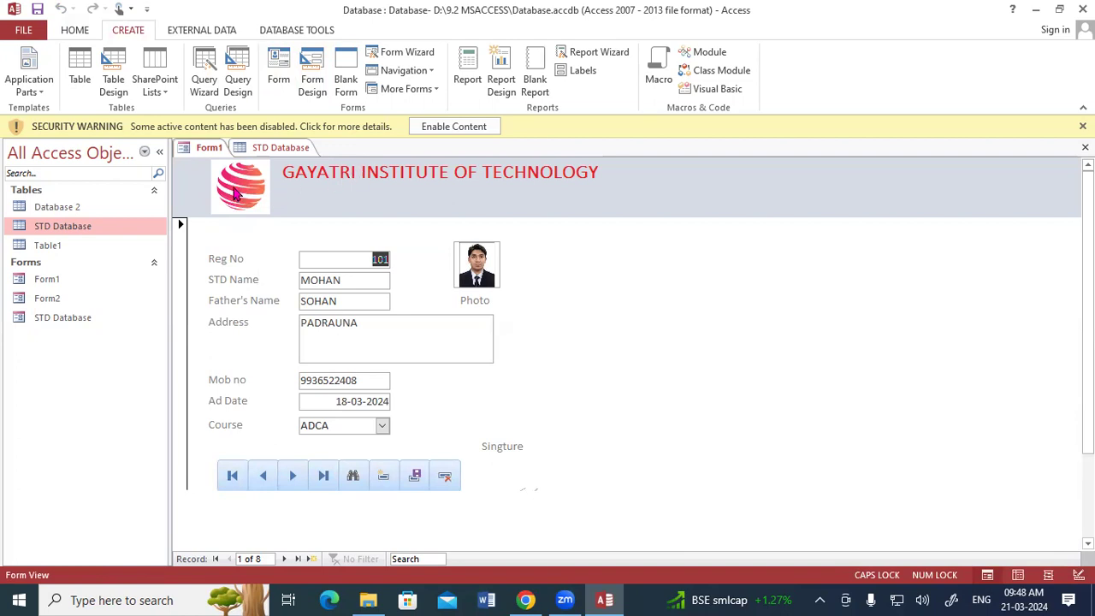
{"action": "right_click", "coordinate": [205, 152]}
Step: Return to Design View and draw a new command button below the navigation bar
{"action": "left_click", "coordinate": [219, 159]}
{"action": "right_click", "coordinate": [218, 159]}
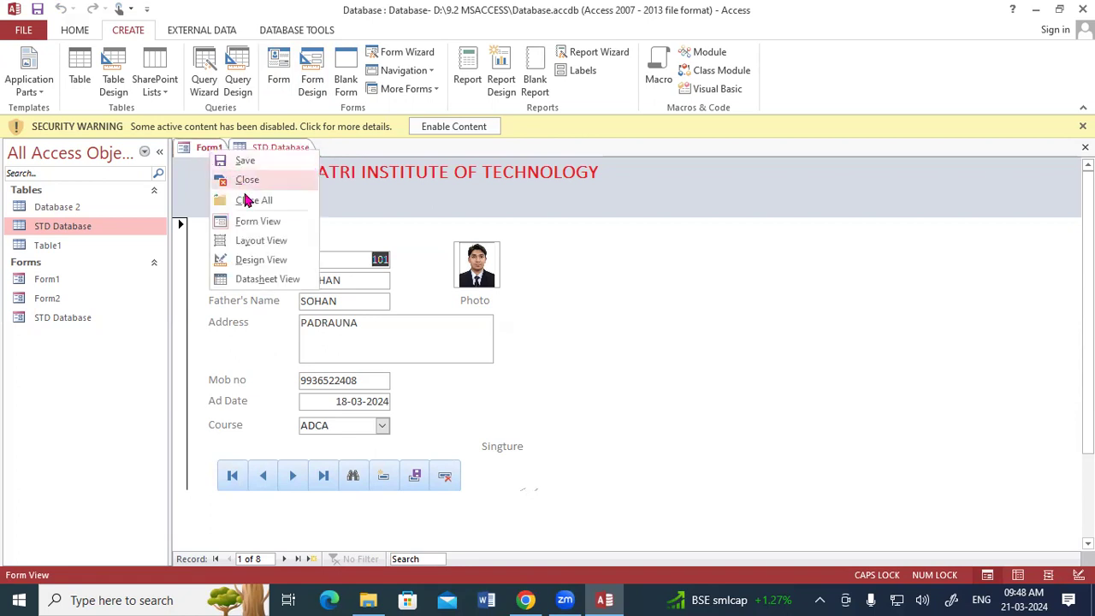
{"action": "left_click", "coordinate": [257, 259]}
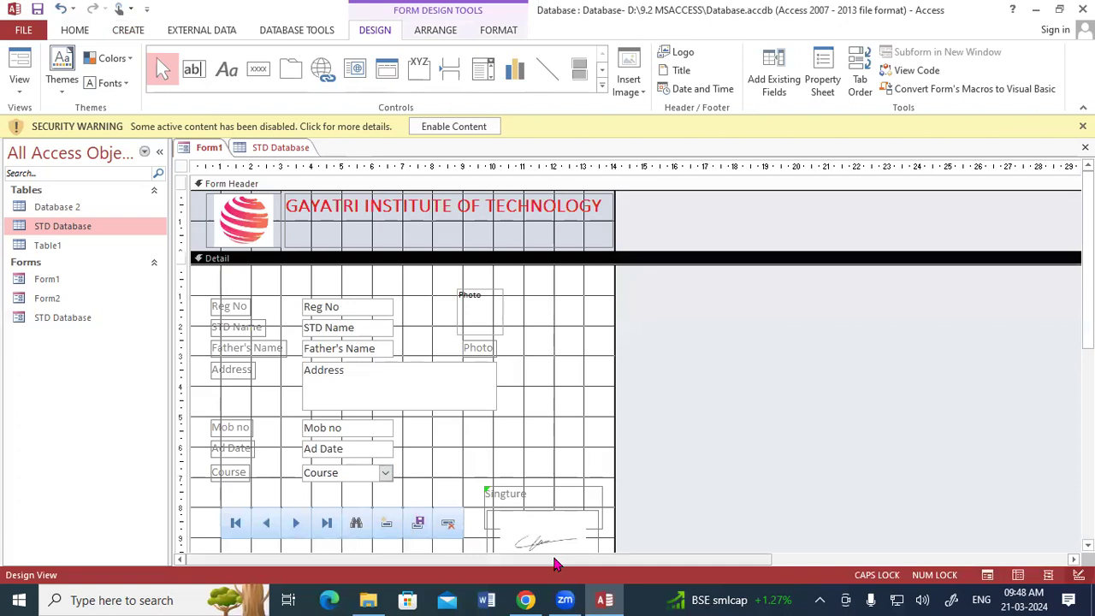
{"action": "left_click", "coordinate": [757, 334]}
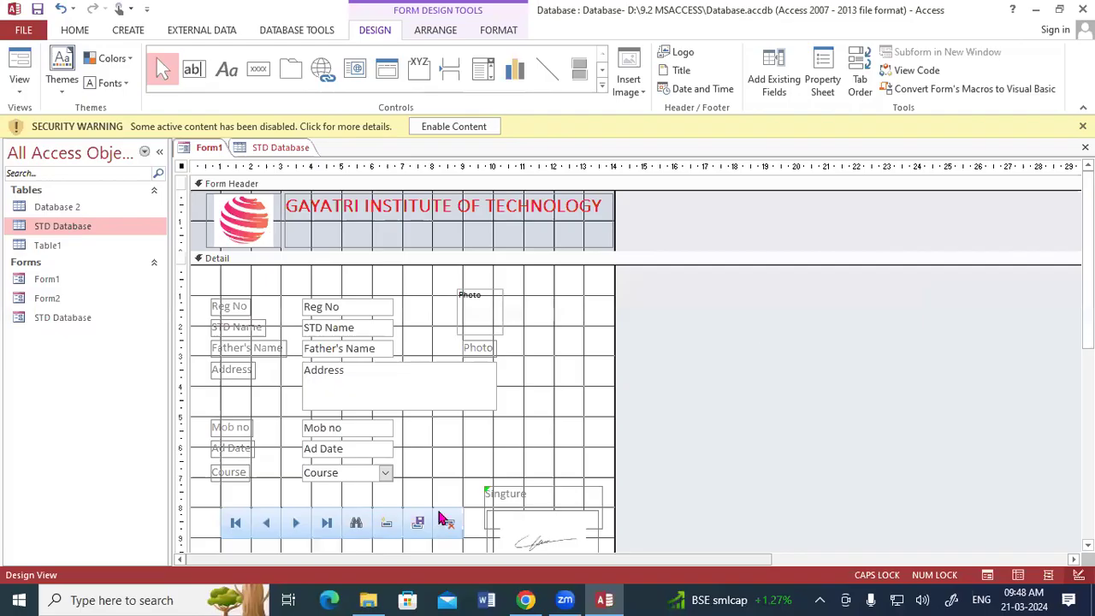
{"action": "scroll", "coordinate": [403, 456], "scroll_direction": "down", "scroll_amount": 2}
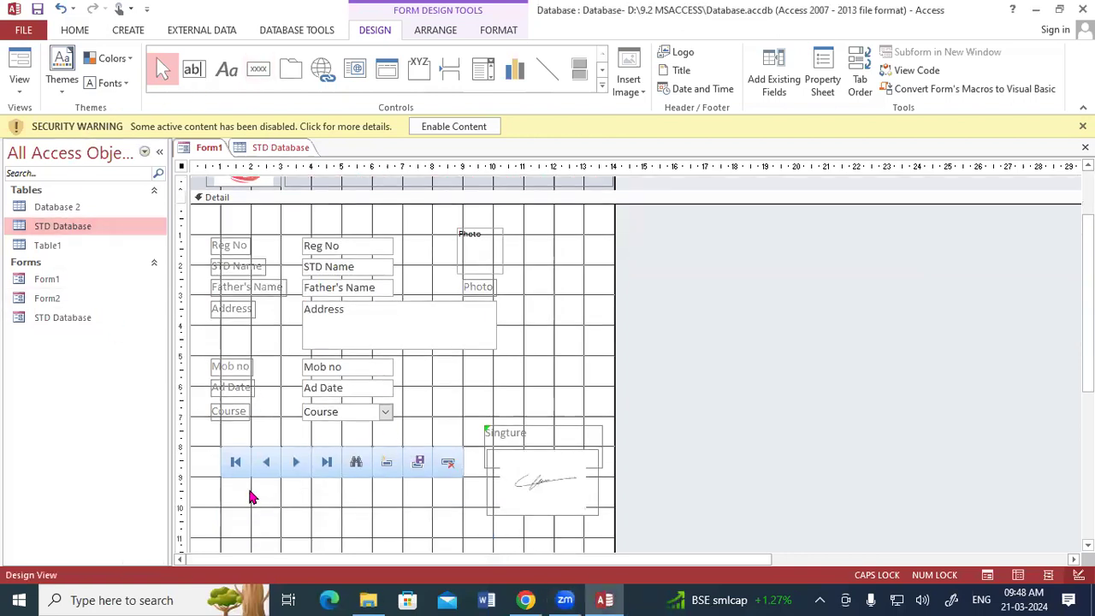
{"action": "left_click", "coordinate": [258, 68]}
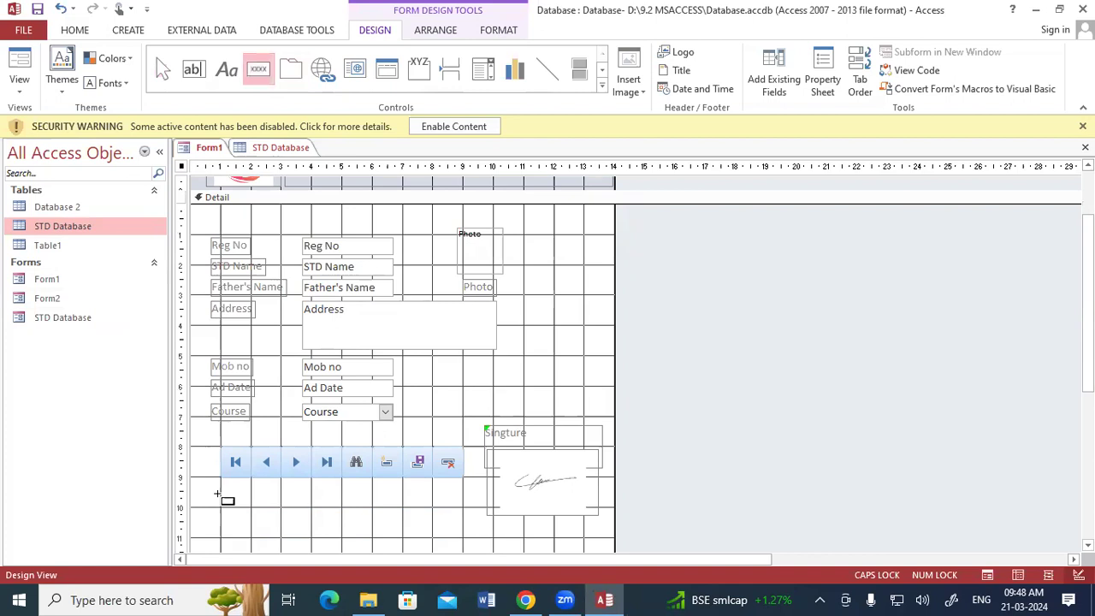
{"action": "left_click_drag", "start_coordinate": [221, 479], "coordinate": [253, 512]}
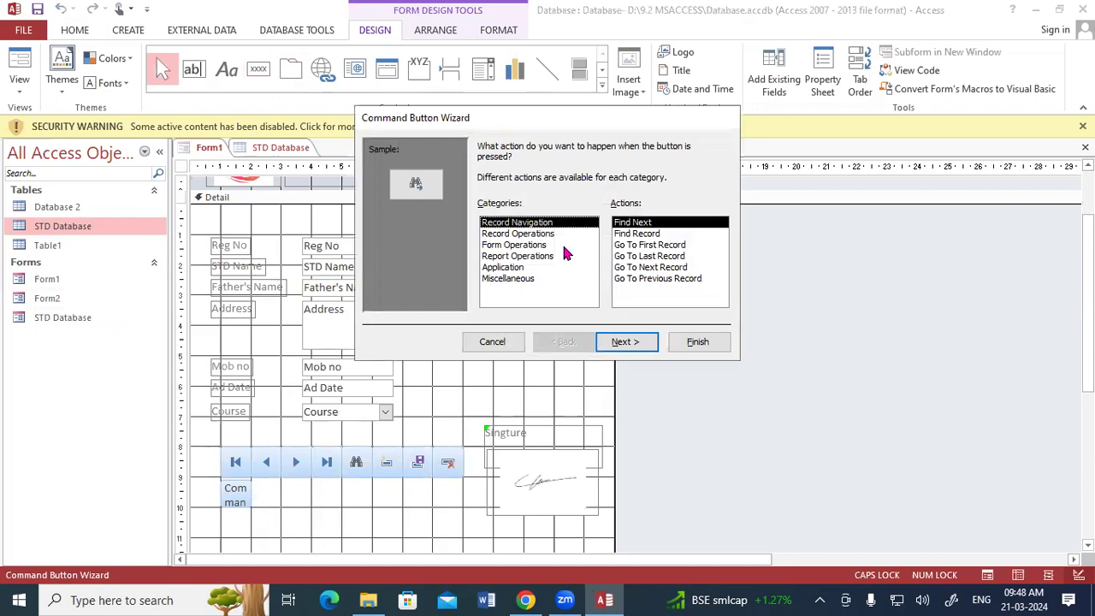
Step: Set the button to Form Operations > Print a Form for Form1 with the printer picture
{"action": "left_click", "coordinate": [531, 234]}
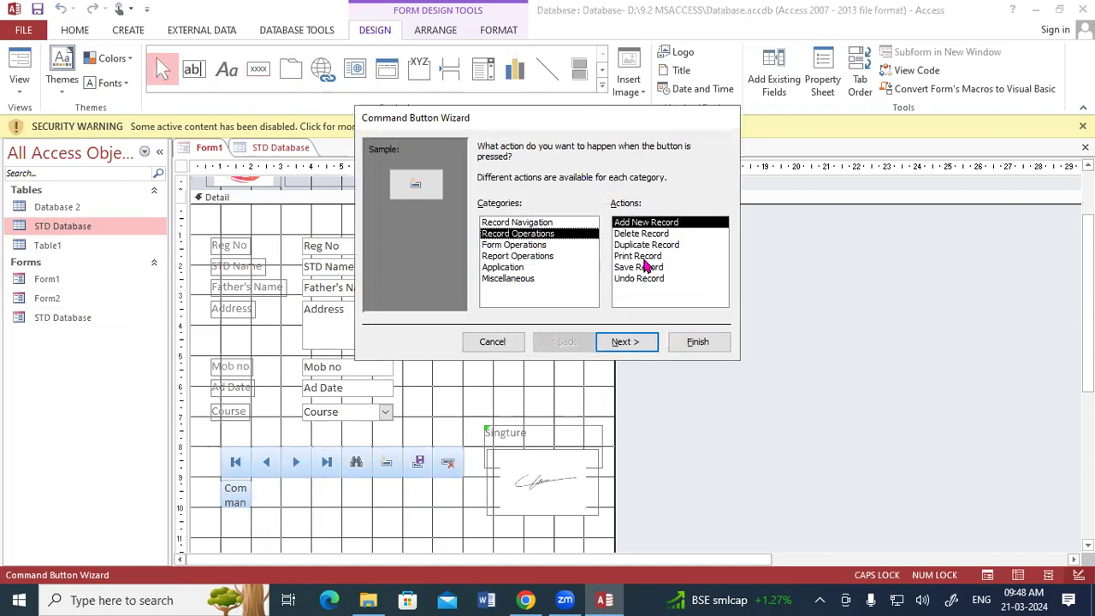
{"action": "left_click", "coordinate": [524, 246]}
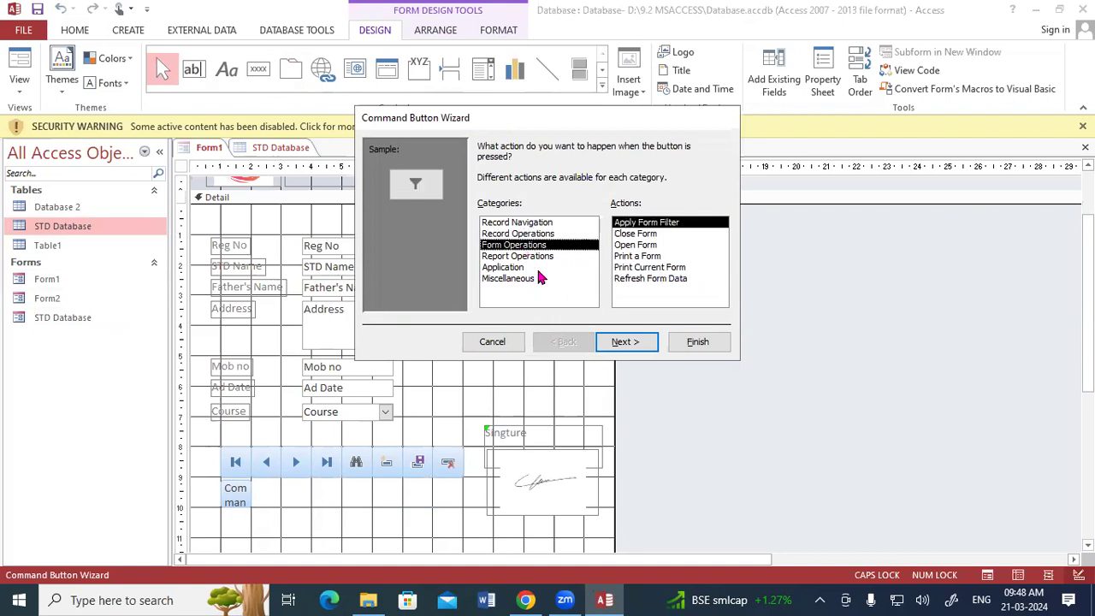
{"action": "left_click", "coordinate": [642, 257]}
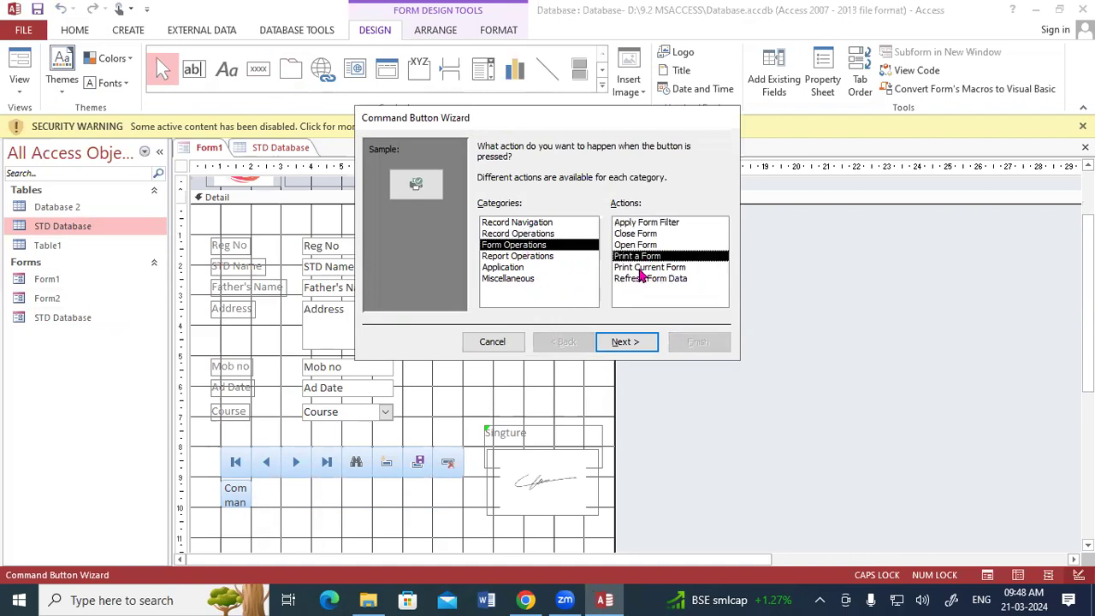
{"action": "left_click", "coordinate": [635, 349]}
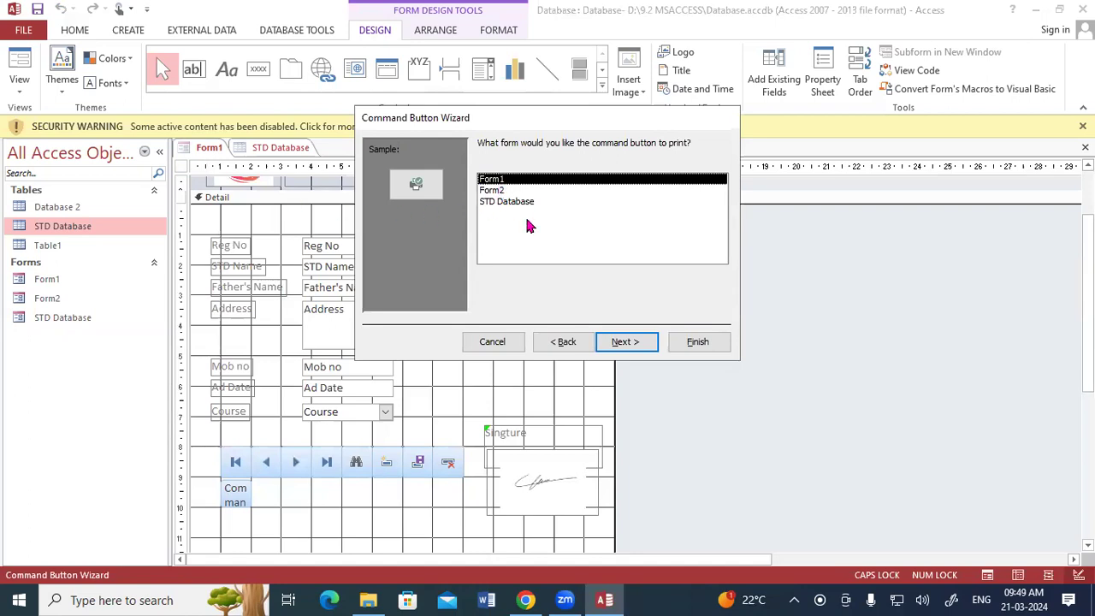
{"action": "left_click", "coordinate": [630, 351]}
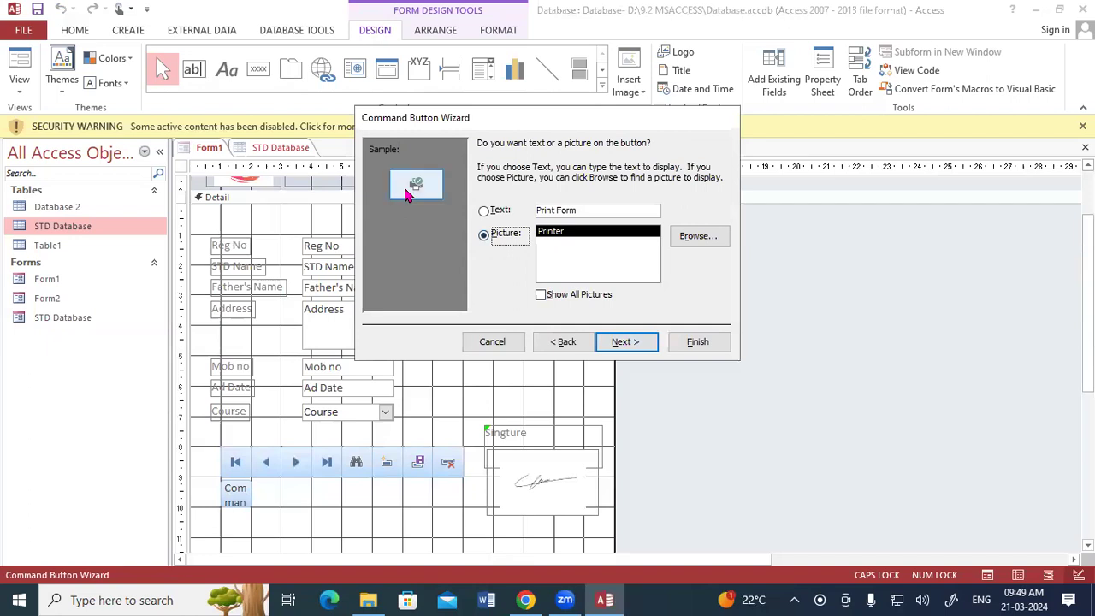
{"action": "left_click", "coordinate": [644, 348]}
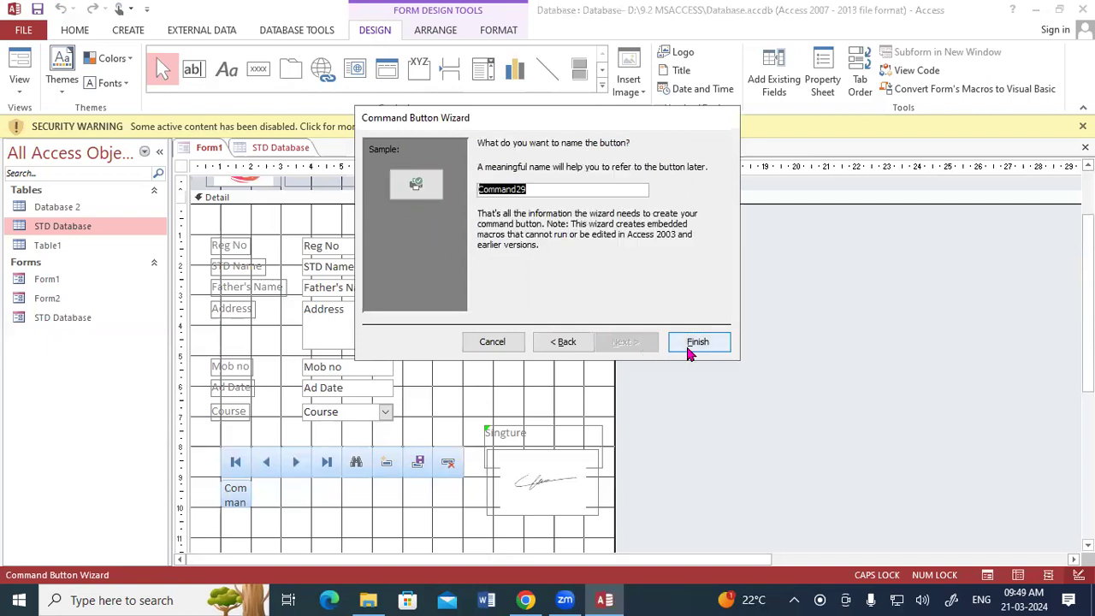
{"action": "left_click", "coordinate": [694, 347]}
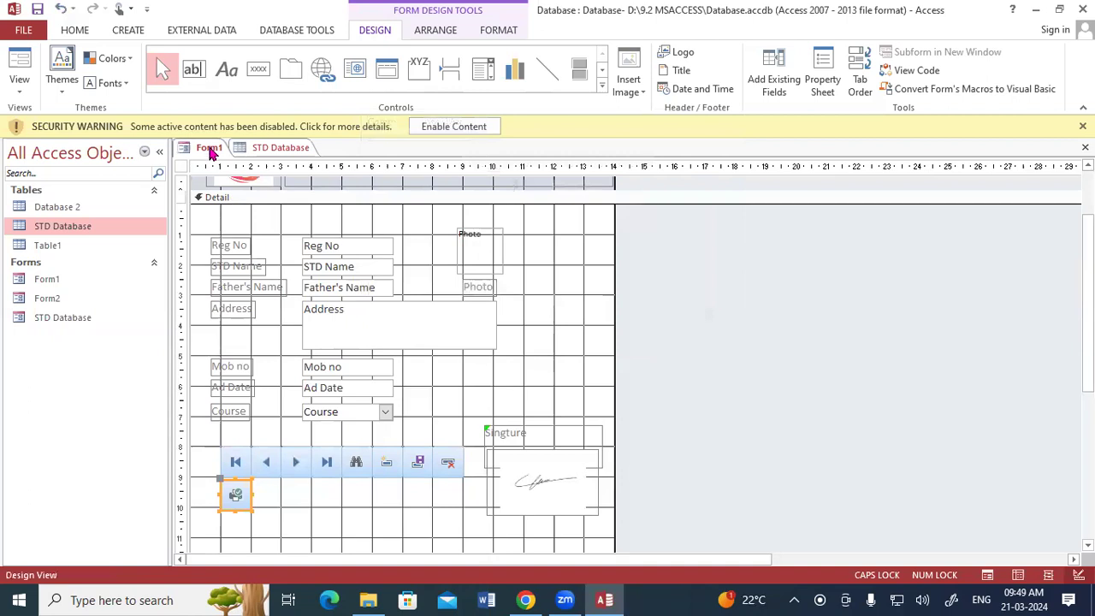
{"action": "right_click", "coordinate": [212, 152]}
Step: Test the new print button in Form View, cancel the PDF save, and dismiss the errors
{"action": "left_click", "coordinate": [238, 211]}
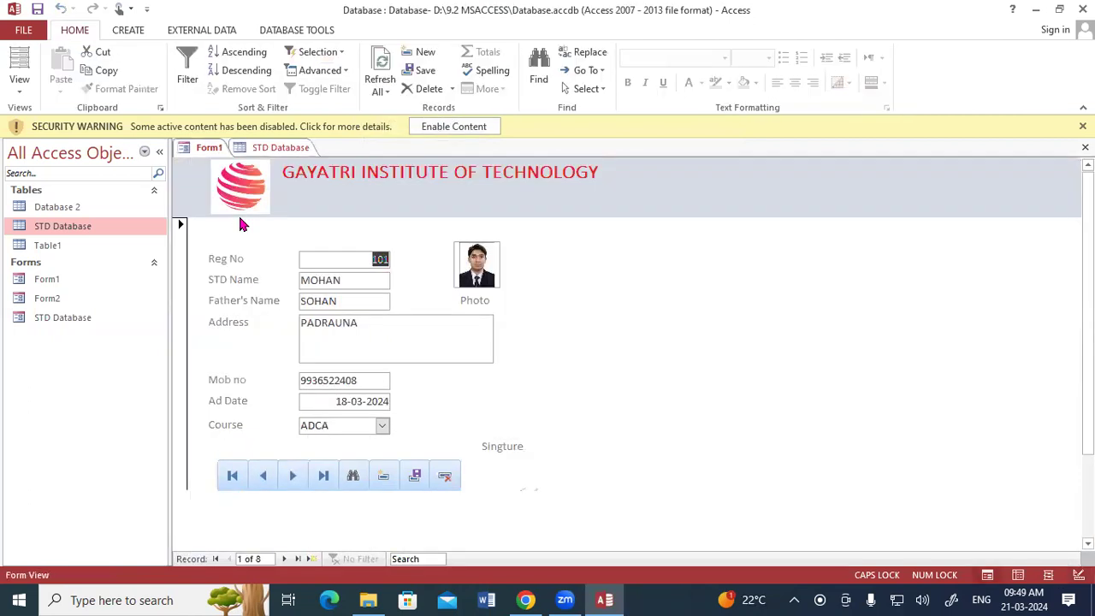
{"action": "scroll", "coordinate": [448, 454], "scroll_direction": "down", "scroll_amount": 1}
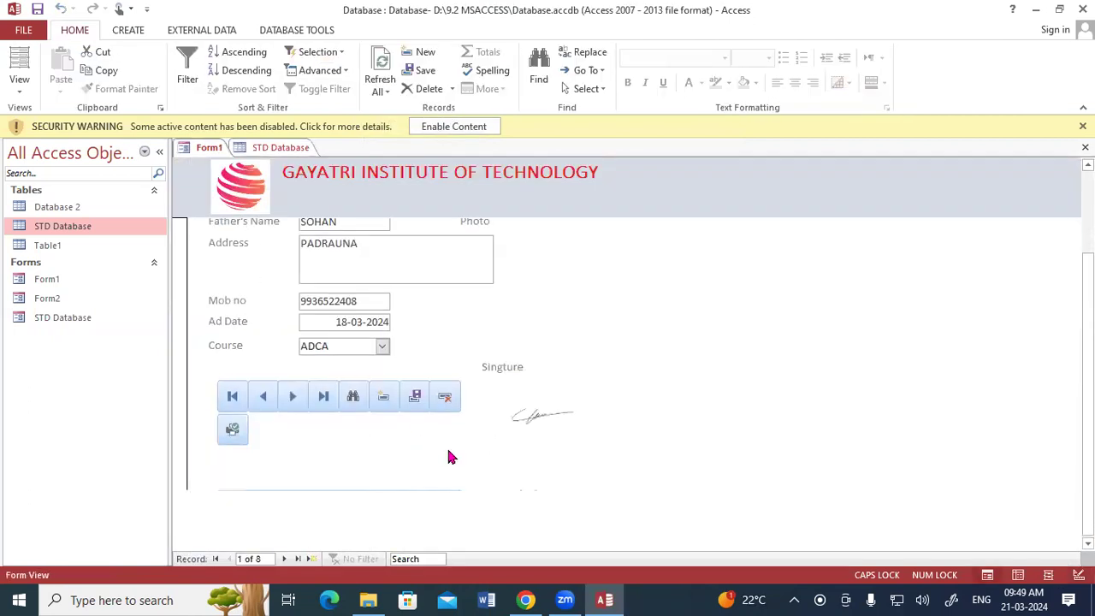
{"action": "left_click", "coordinate": [238, 437]}
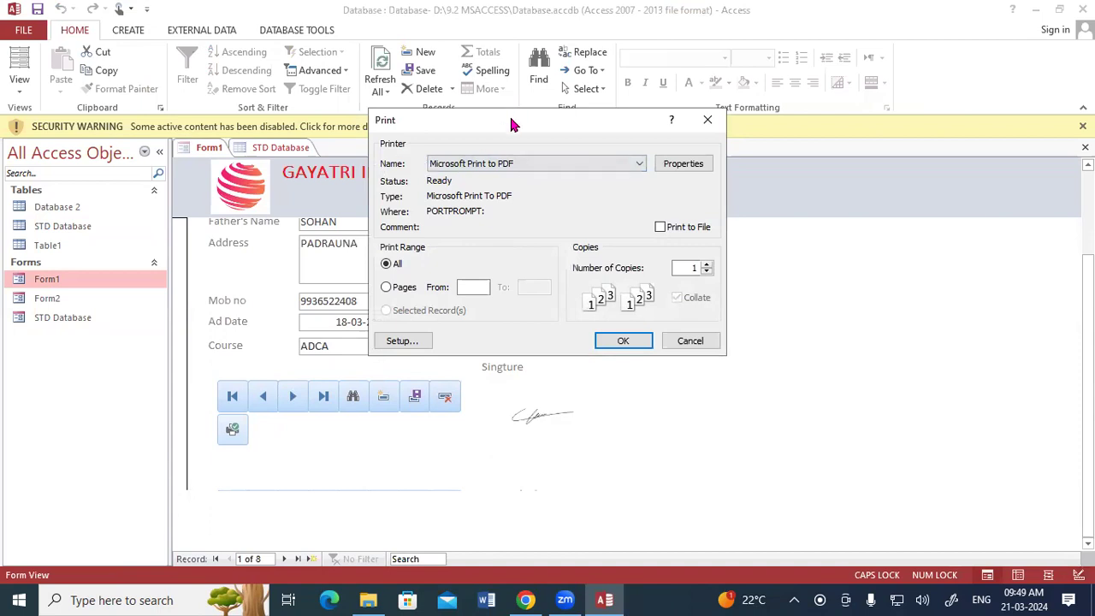
{"action": "left_click_drag", "start_coordinate": [512, 125], "coordinate": [554, 60]}
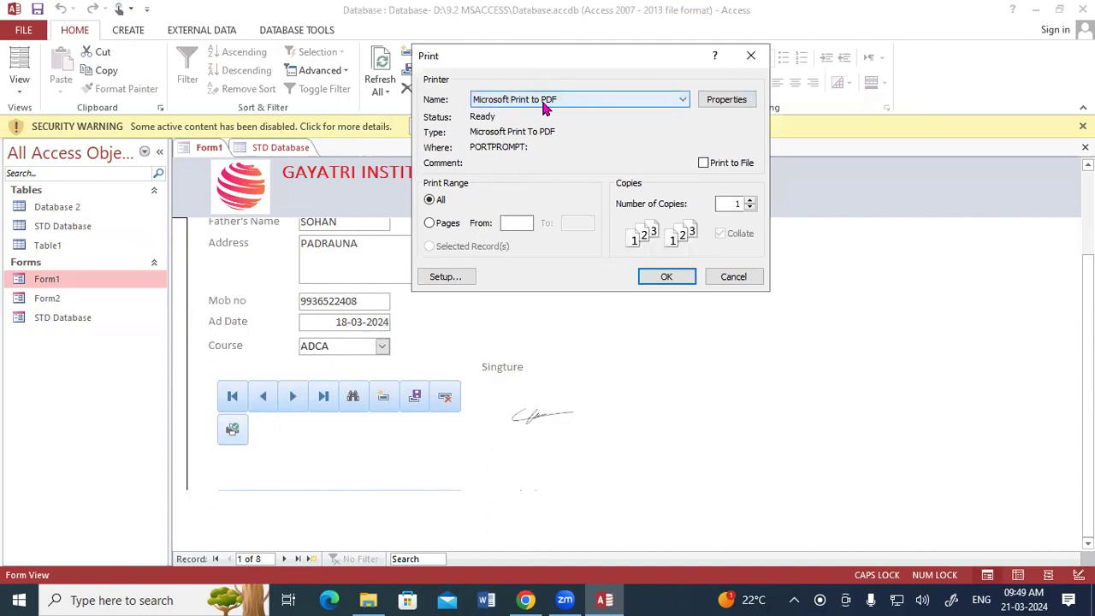
{"action": "left_click", "coordinate": [663, 278]}
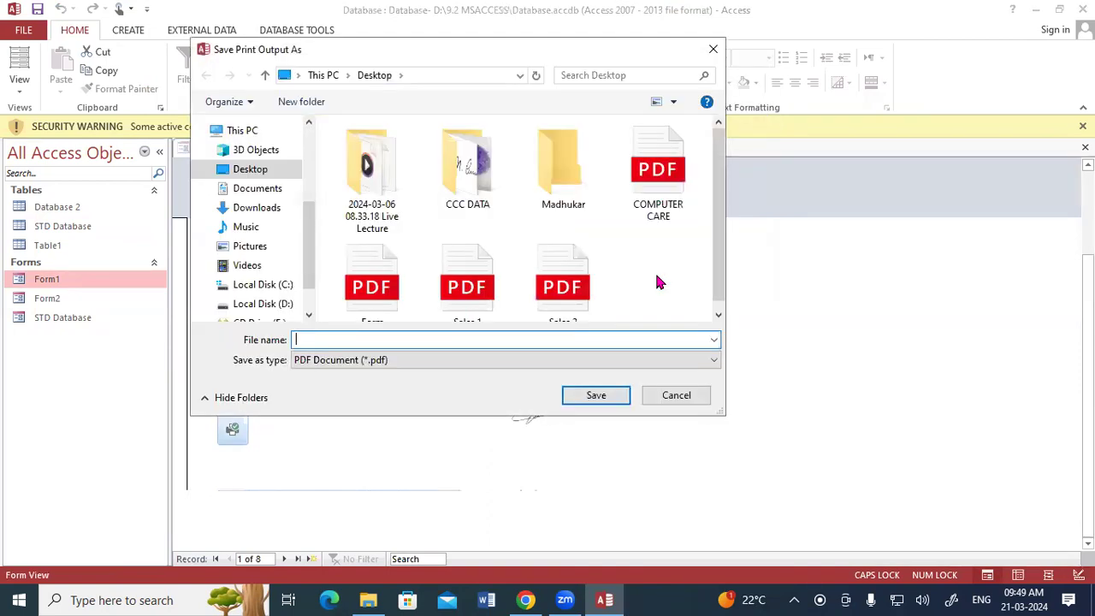
{"action": "left_click", "coordinate": [712, 49]}
{"action": "left_click", "coordinate": [782, 255]}
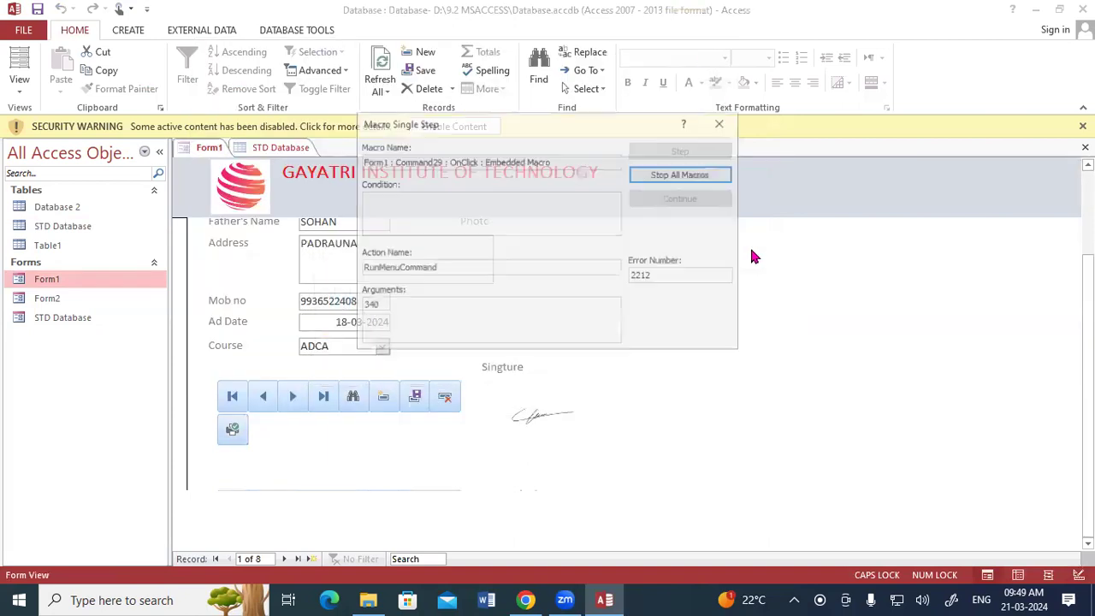
{"action": "left_click", "coordinate": [723, 123]}
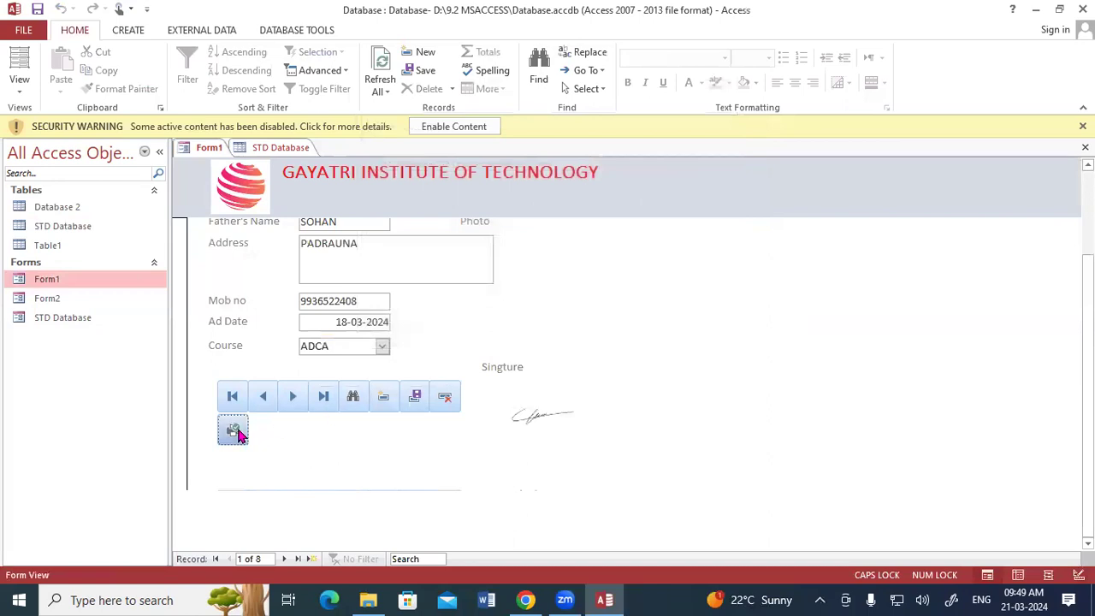
{"action": "left_click", "coordinate": [233, 429]}
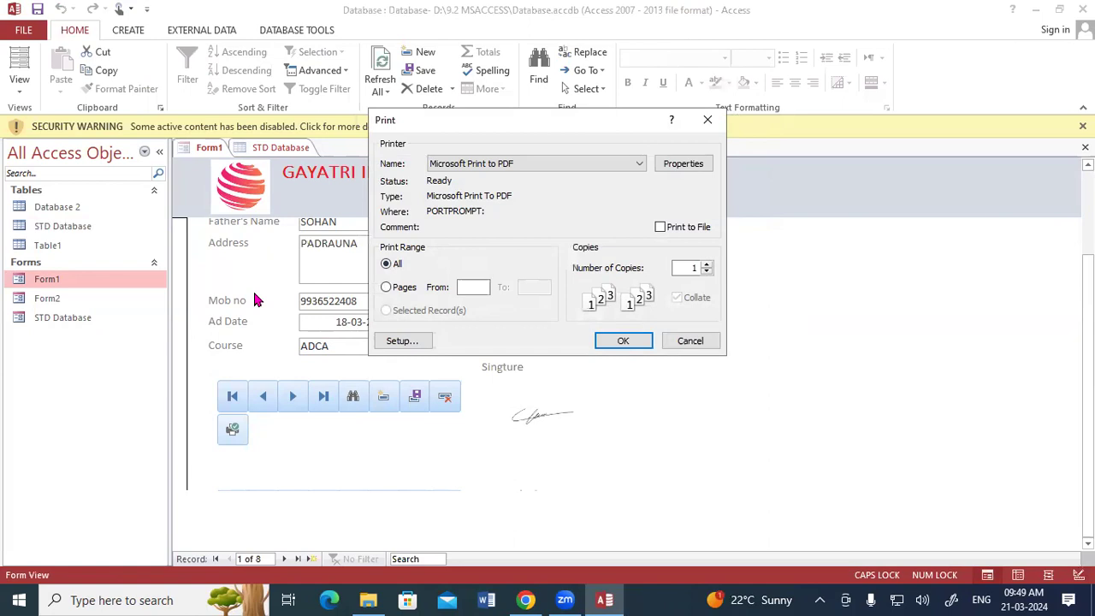
Step: Keep Print Range All and save the PDF to the Desktop as '9.2 ACCESS FORM'
{"action": "left_click", "coordinate": [387, 288]}
{"action": "left_click", "coordinate": [387, 264]}
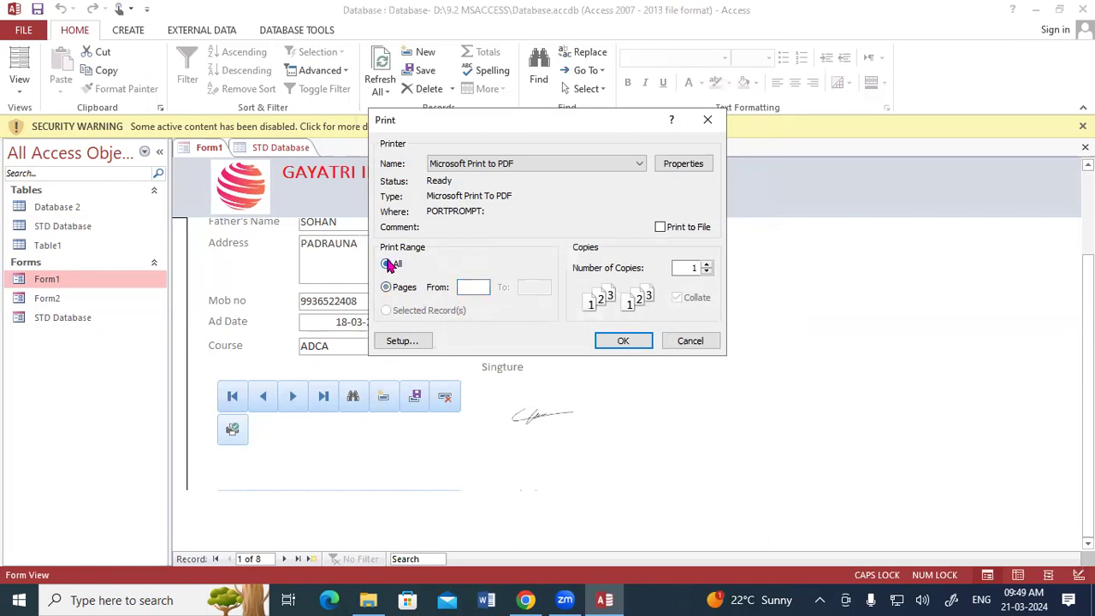
{"action": "left_click", "coordinate": [622, 341]}
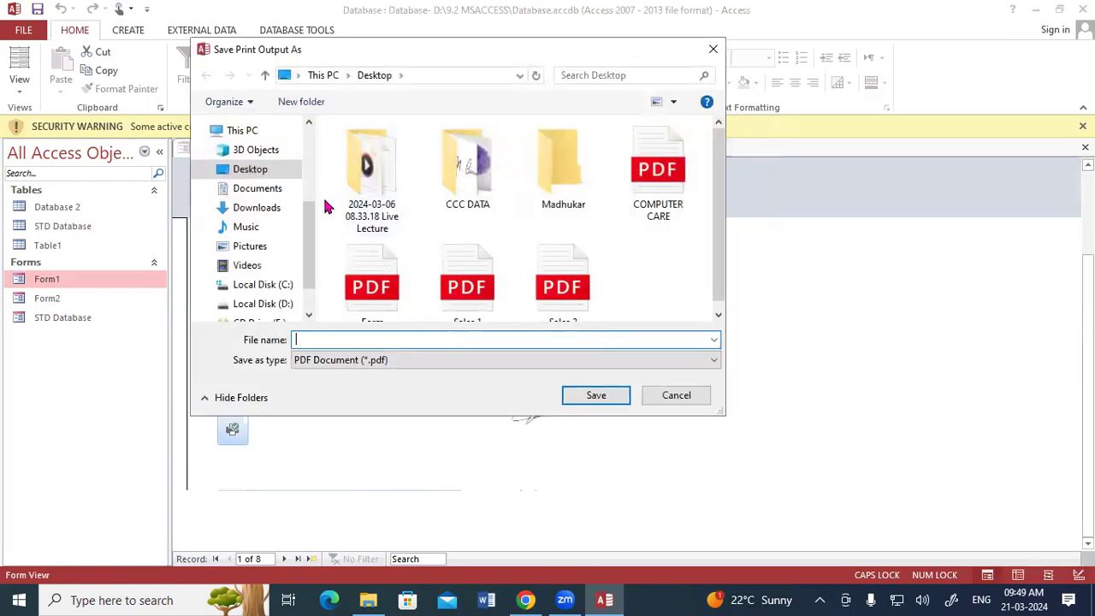
{"action": "left_click", "coordinate": [277, 172]}
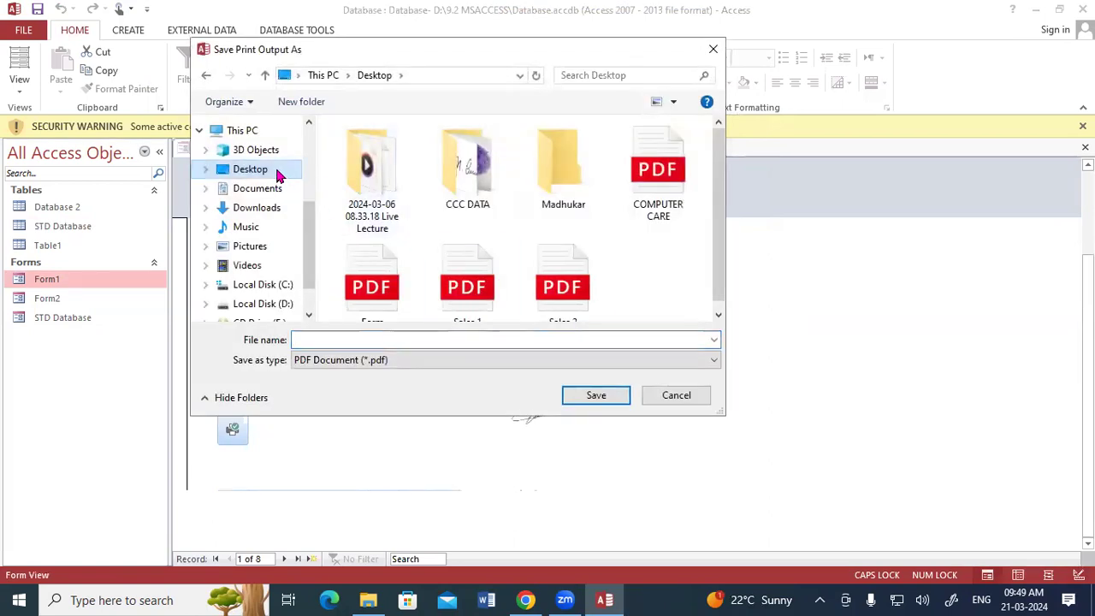
{"action": "left_click", "coordinate": [318, 341]}
{"action": "type", "text": "9.2"}
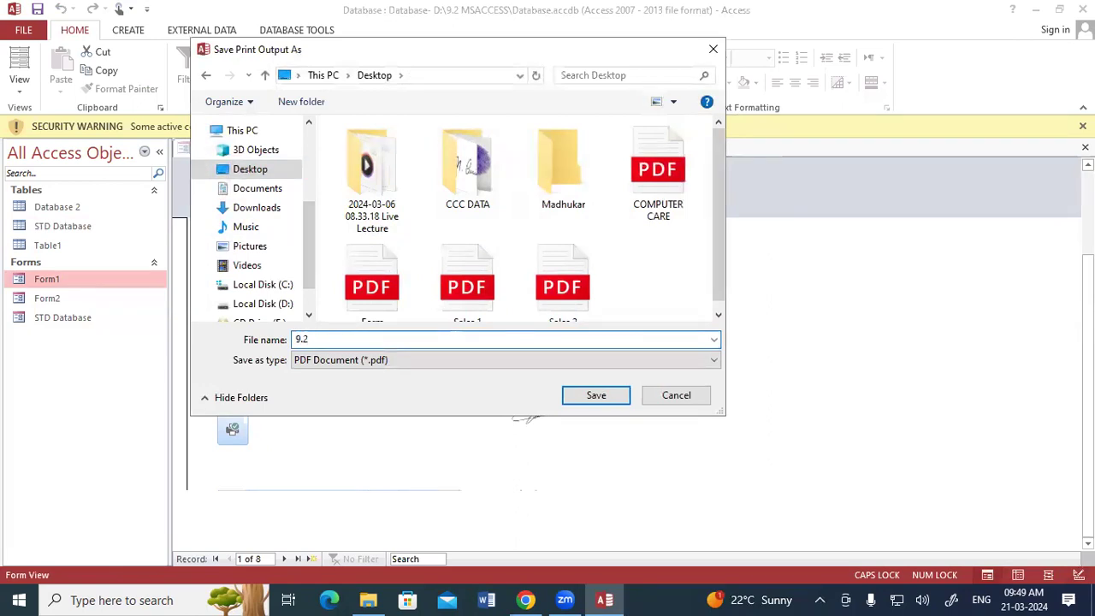
{"action": "type", "text": " ACCESS FORMA"}
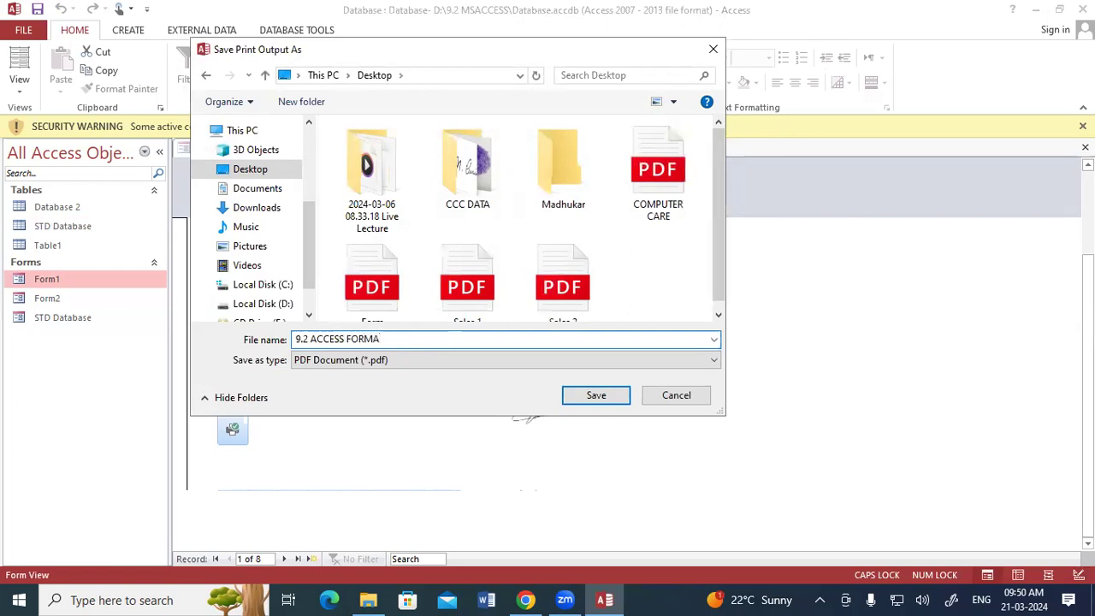
{"action": "key", "text": "BackSpace"}
{"action": "left_click", "coordinate": [601, 395]}
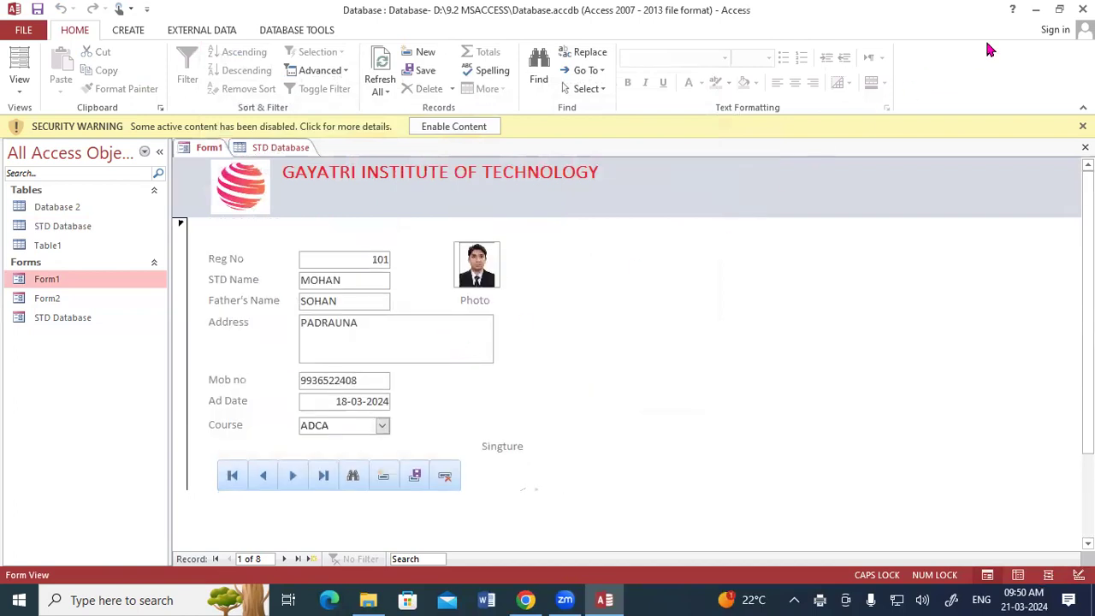
{"action": "left_click", "coordinate": [1035, 10]}
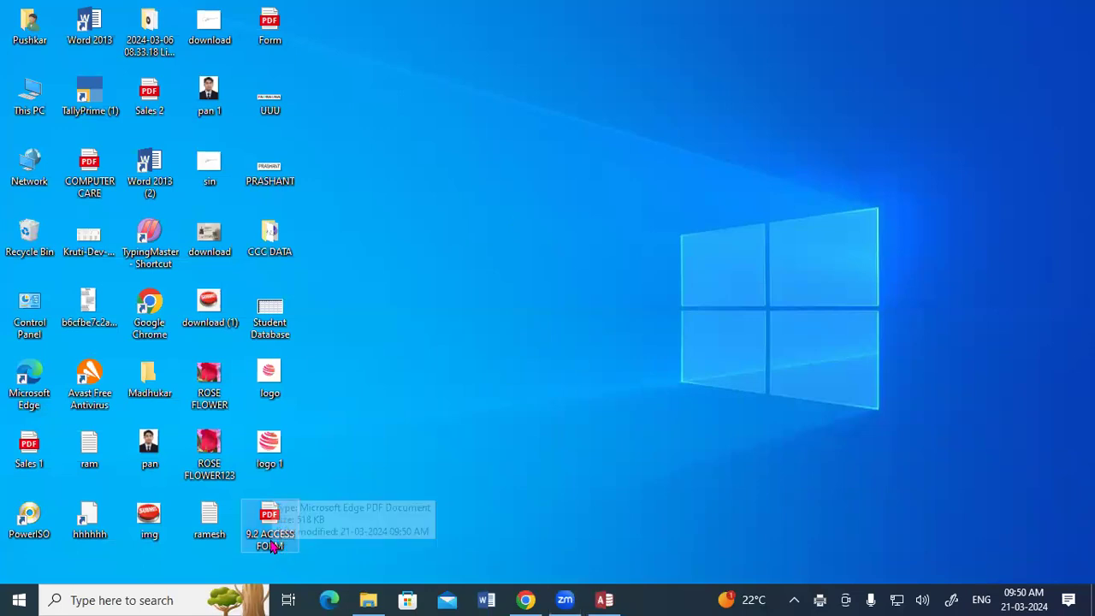
{"action": "double_click", "coordinate": [270, 540]}
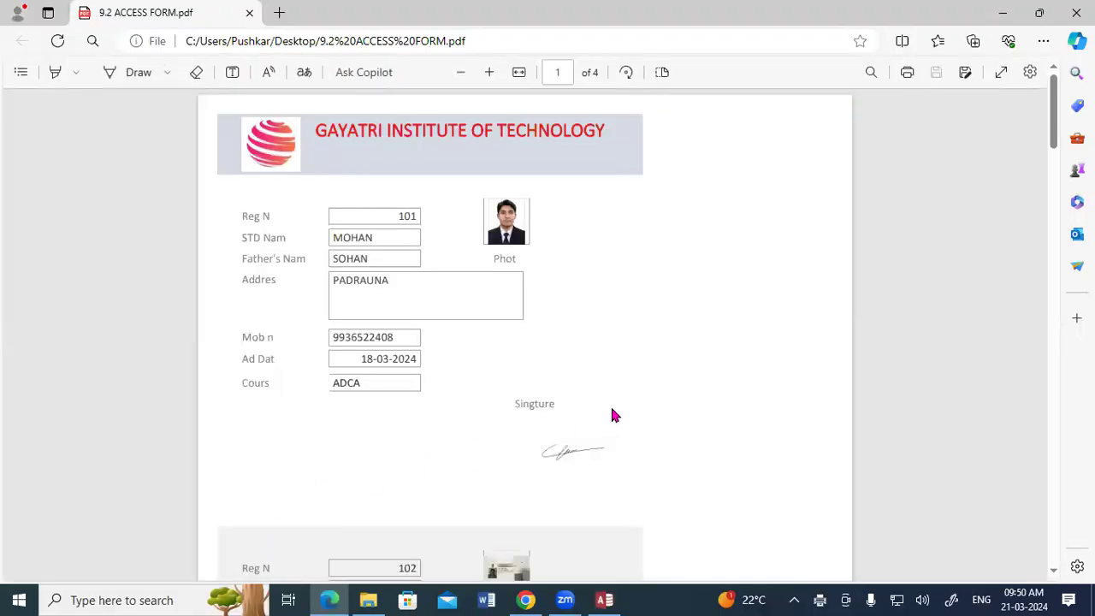
{"action": "scroll", "coordinate": [612, 415], "scroll_direction": "down", "scroll_amount": 4}
{"action": "scroll", "coordinate": [613, 415], "scroll_direction": "down", "scroll_amount": 1}
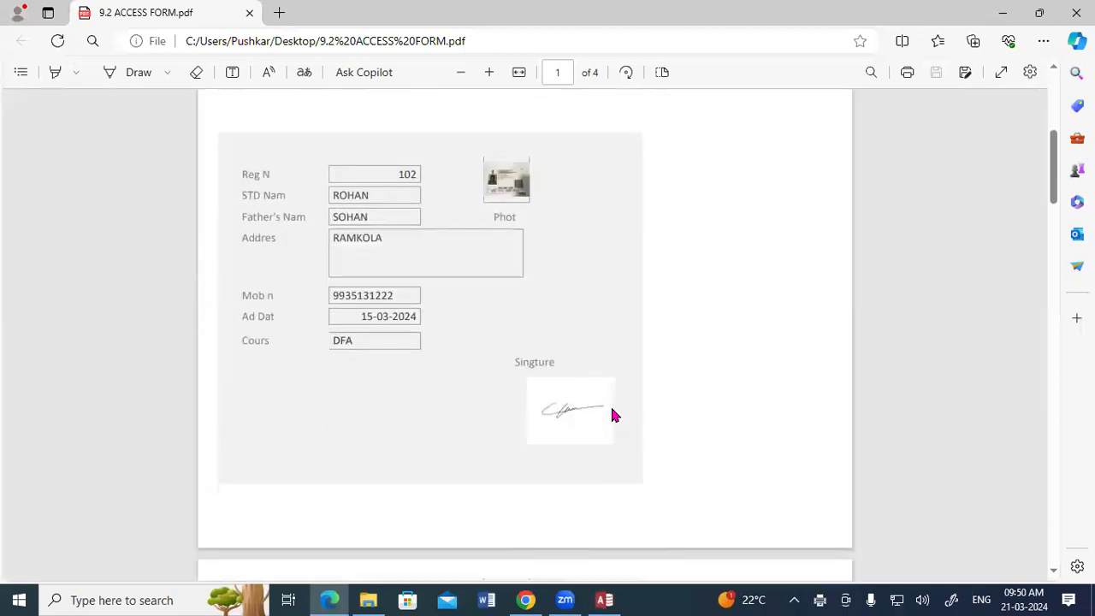
{"action": "scroll", "coordinate": [612, 416], "scroll_direction": "down", "scroll_amount": 5}
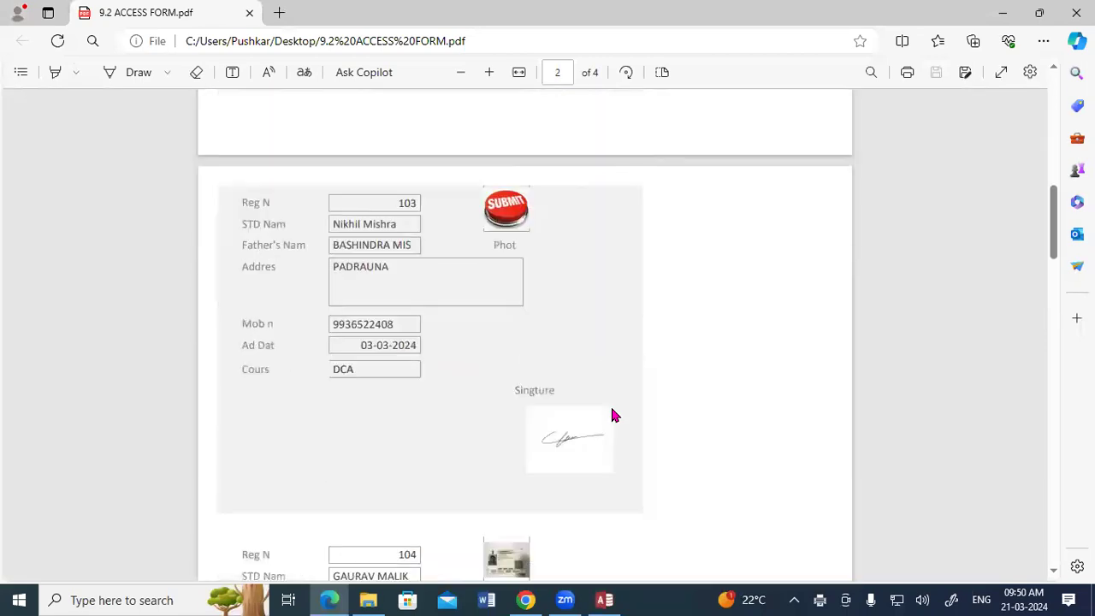
{"action": "scroll", "coordinate": [613, 415], "scroll_direction": "down", "scroll_amount": 4}
{"action": "scroll", "coordinate": [613, 415], "scroll_direction": "down", "scroll_amount": 9}
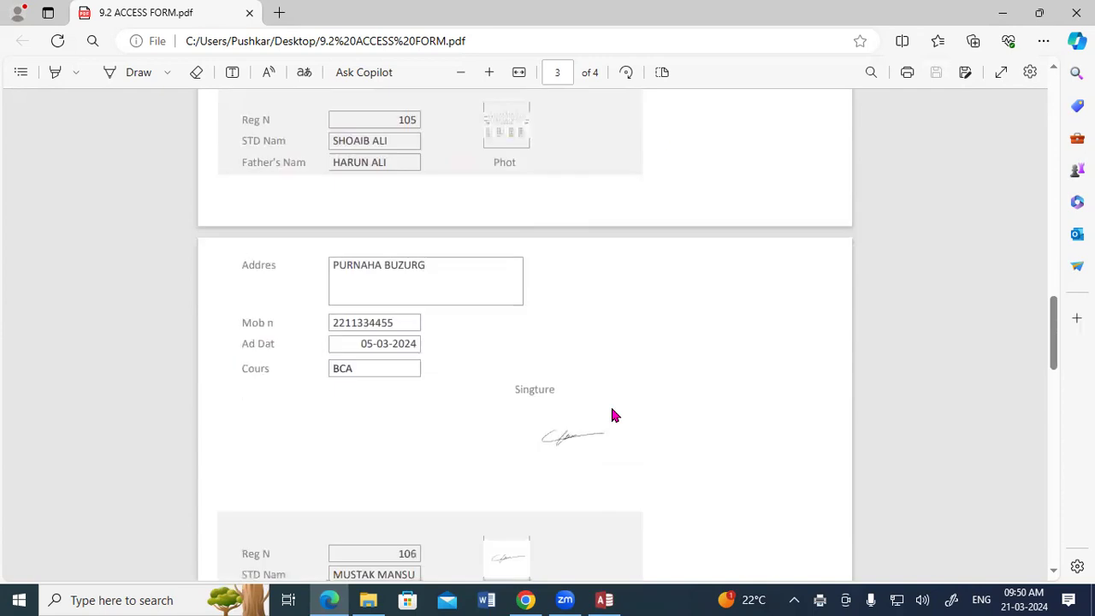
{"action": "scroll", "coordinate": [613, 415], "scroll_direction": "down", "scroll_amount": 2}
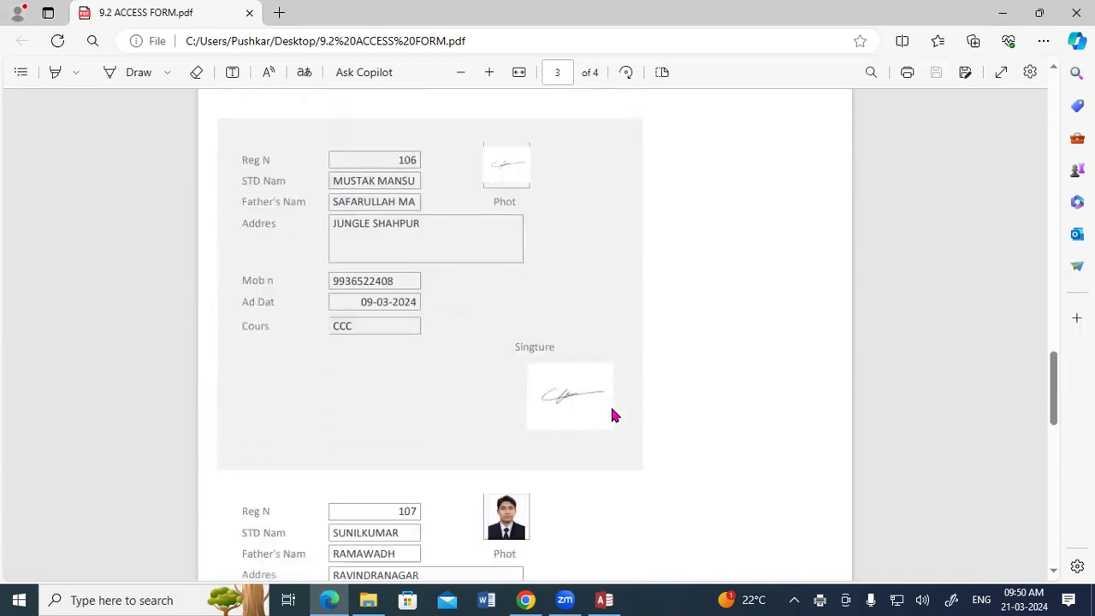
{"action": "scroll", "coordinate": [613, 415], "scroll_direction": "up", "scroll_amount": 15}
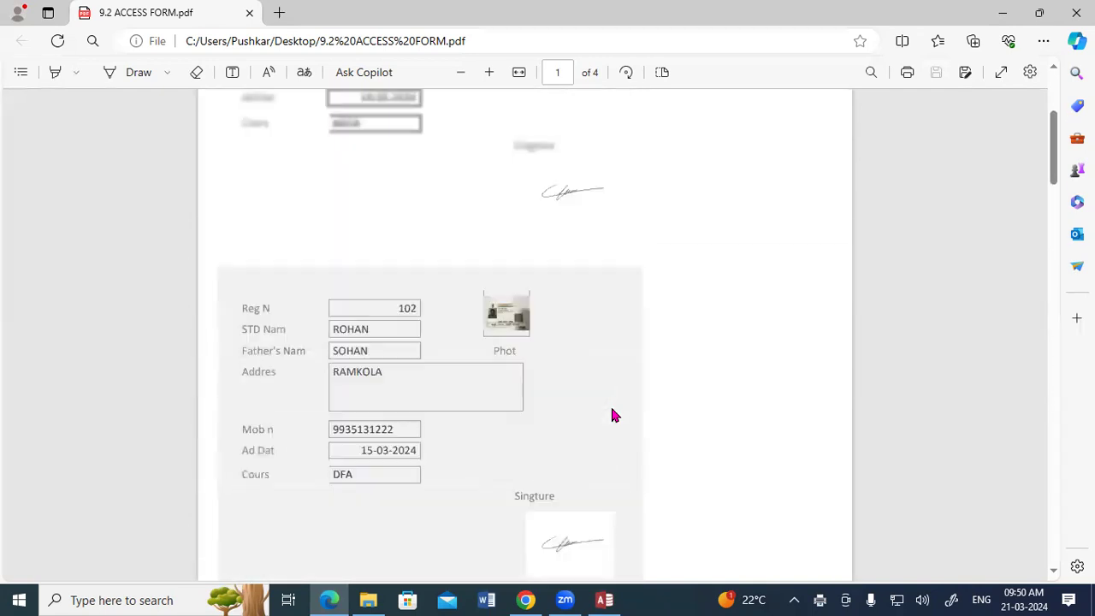
{"action": "scroll", "coordinate": [612, 415], "scroll_direction": "up", "scroll_amount": 3}
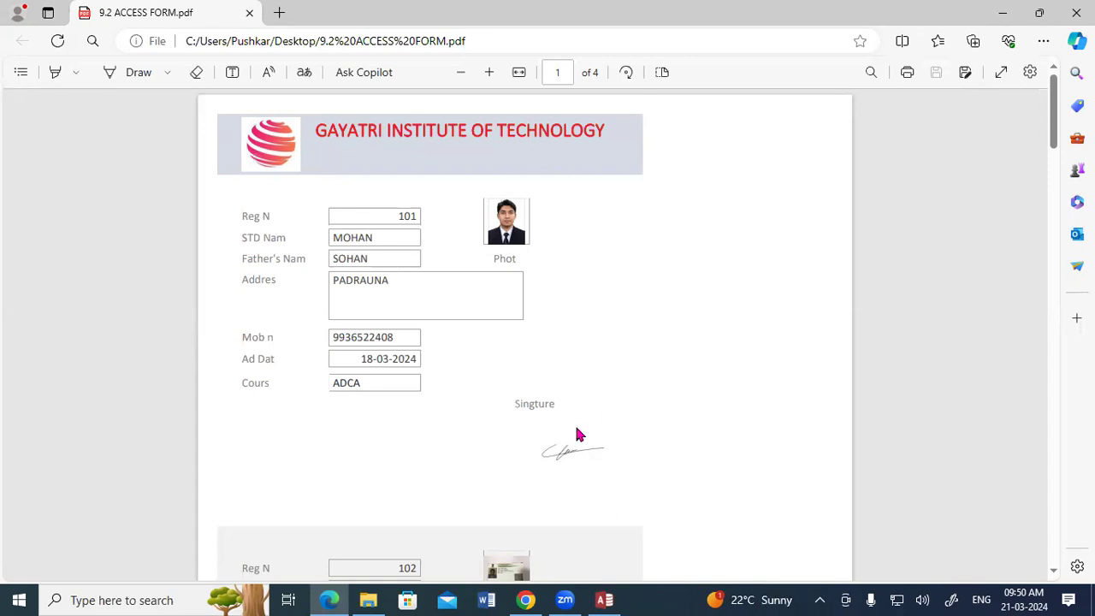
{"action": "left_click", "coordinate": [1076, 13]}
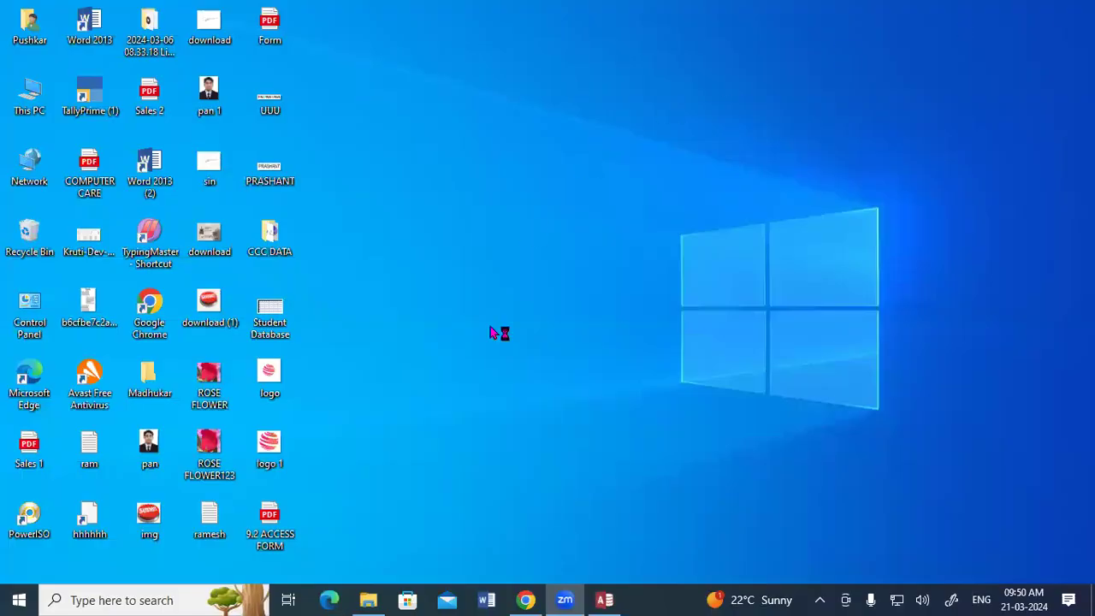
{"action": "left_click", "coordinate": [608, 600]}
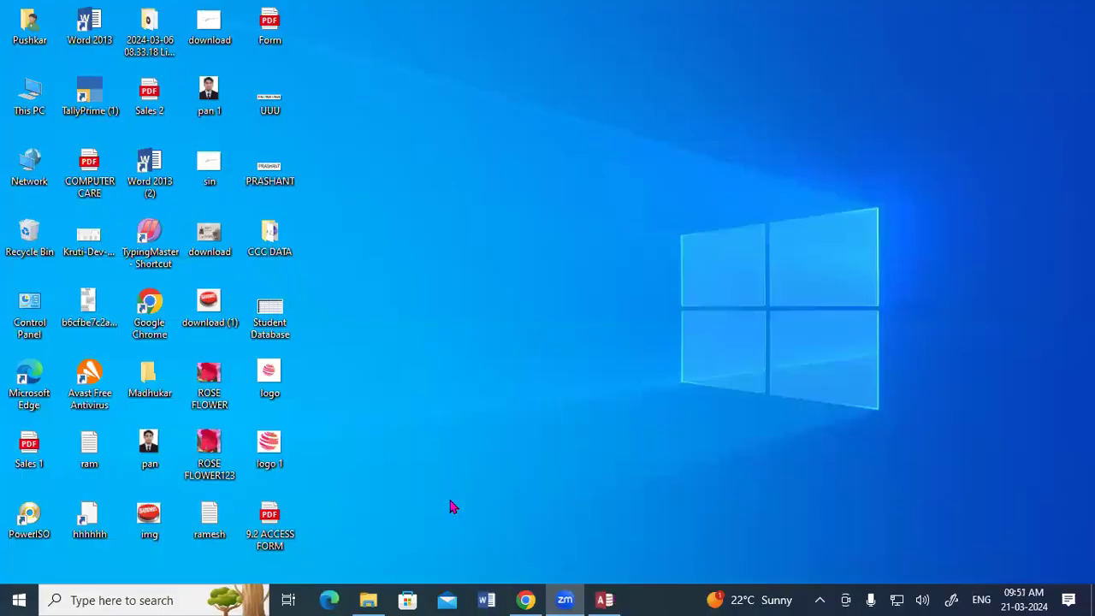